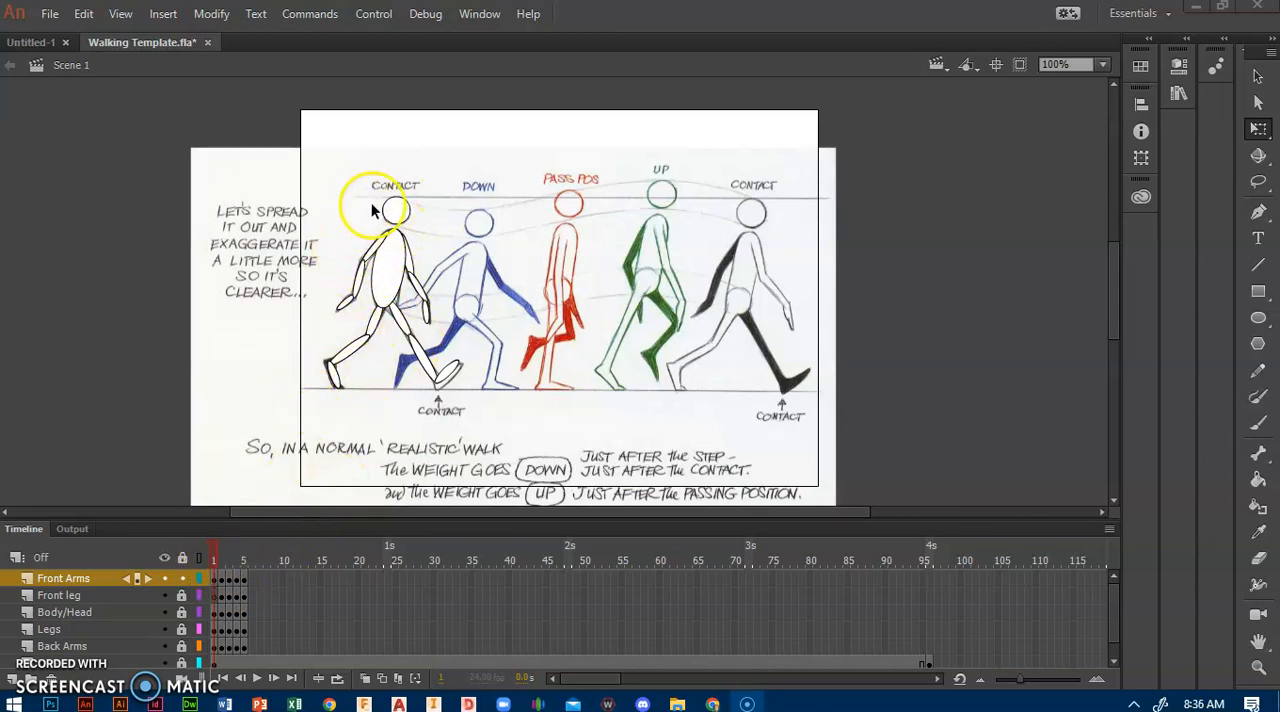
Step: Hide the walking reference image layer and scrub through the first frames of the walk
left_click(217, 558)
mouse_move(217, 558)
left_mouse_down()
mouse_move(254, 551)
mouse_move(205, 558)
left_mouse_up()
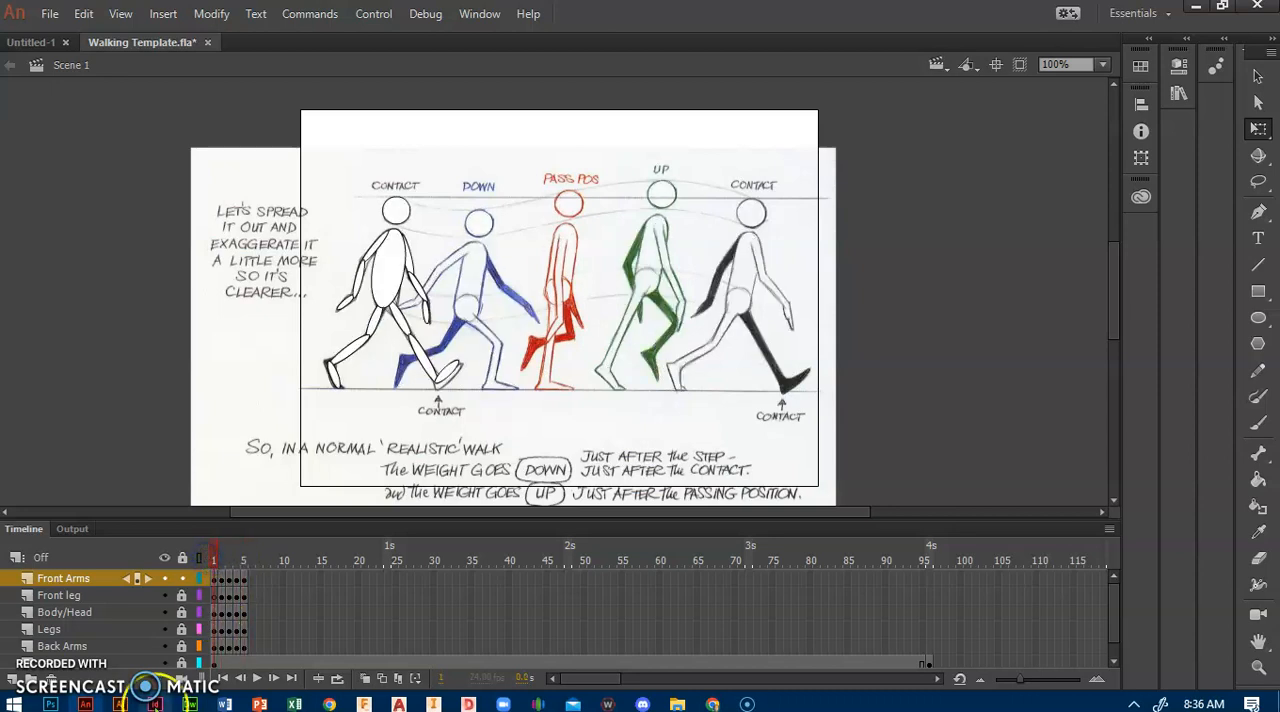
left_click(166, 663)
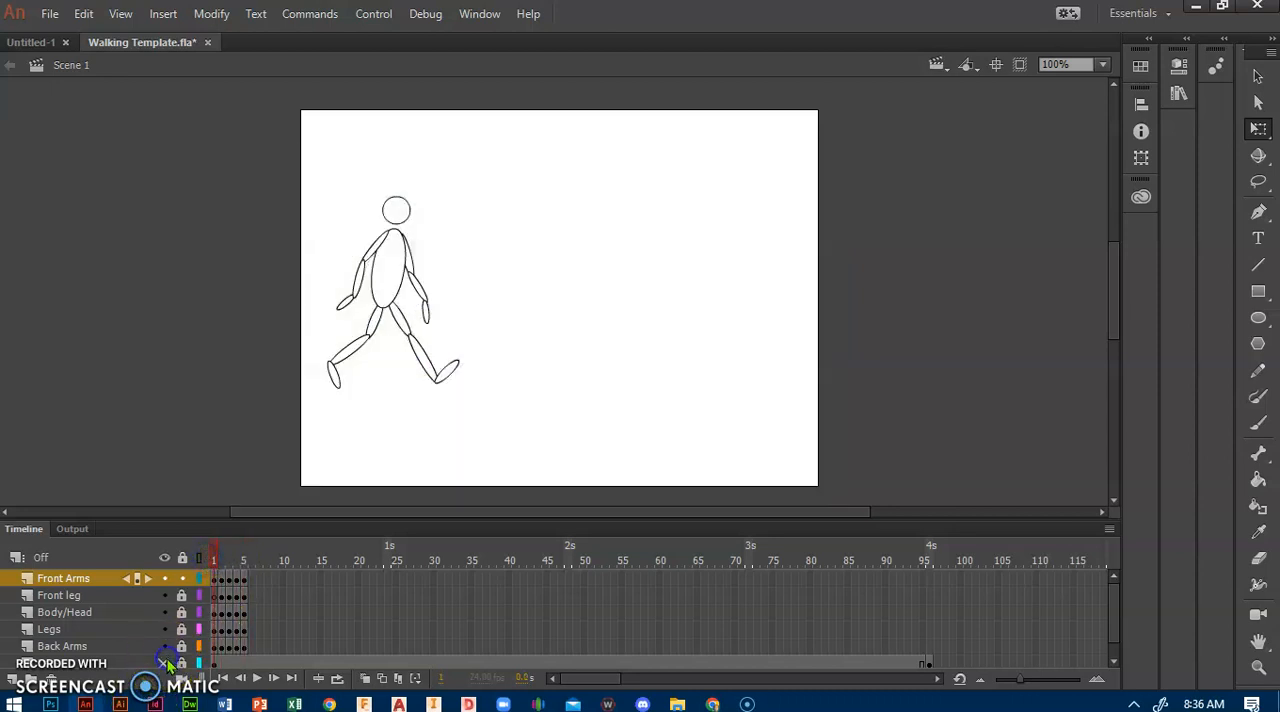
mouse_move(215, 558)
left_mouse_down()
mouse_move(246, 562)
mouse_move(210, 578)
left_mouse_up()
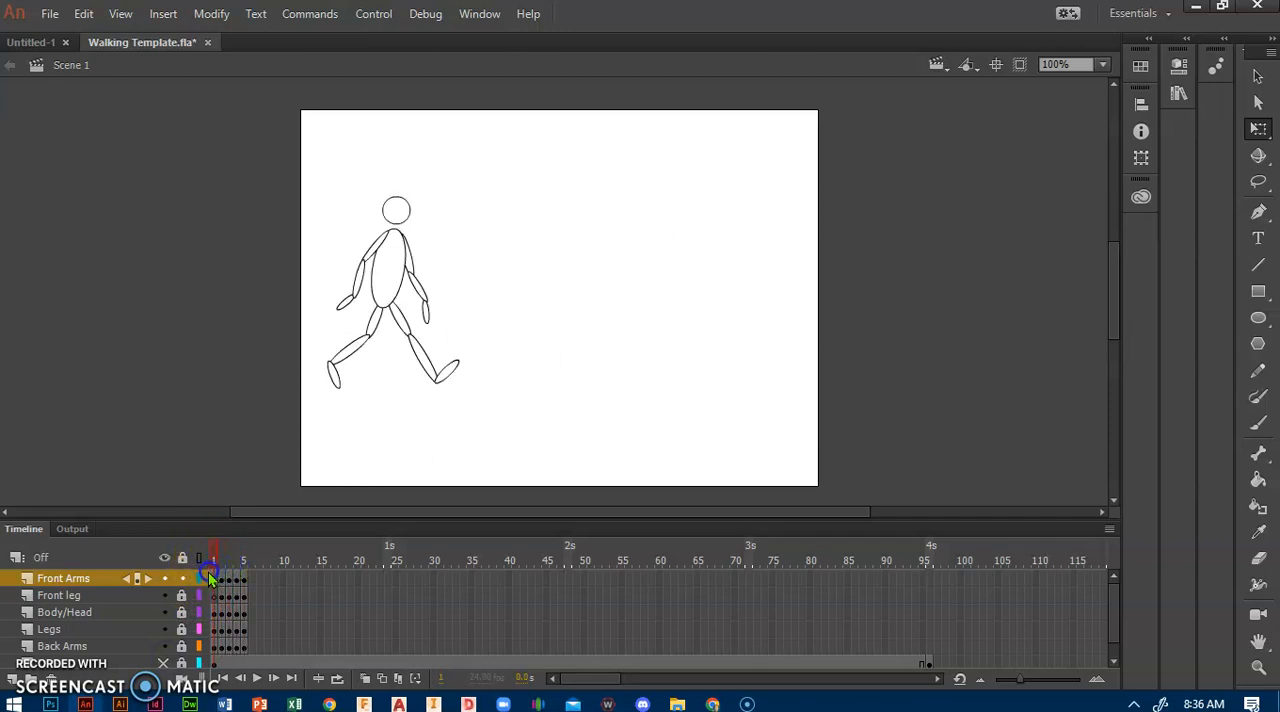
Step: Set the document's frame rate to 5 in the document settings
left_click(214, 16)
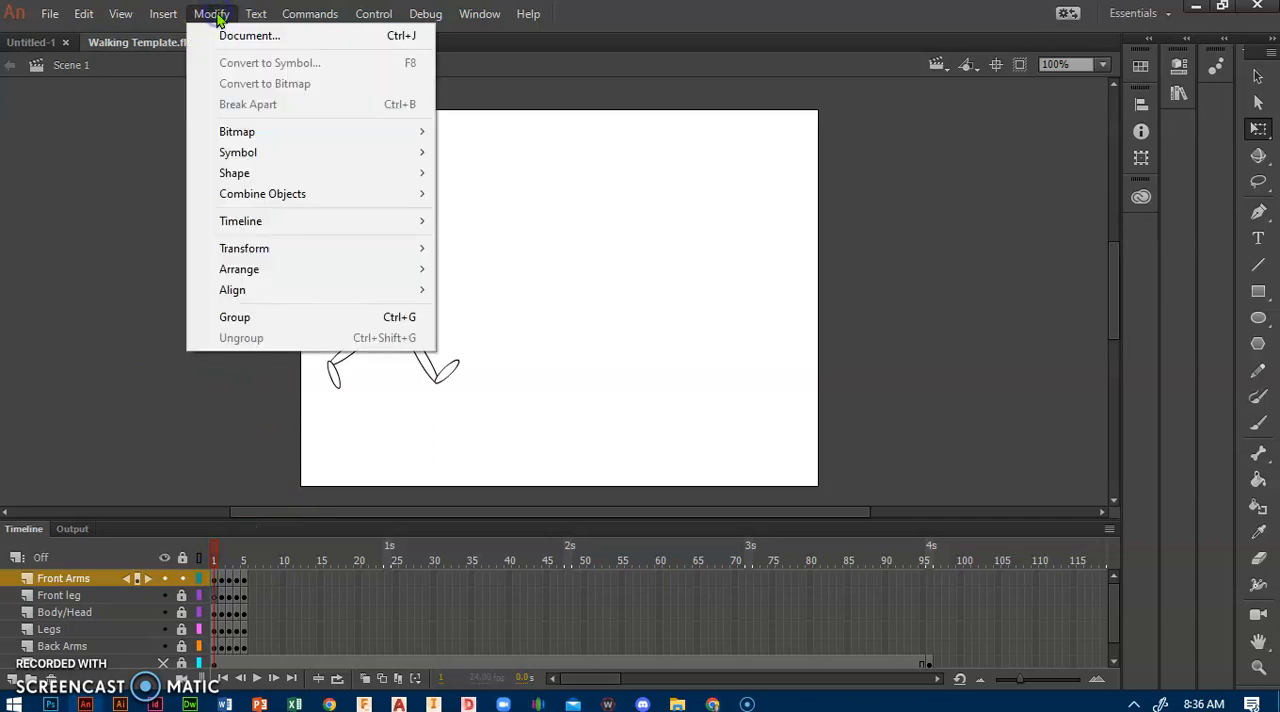
left_click(228, 36)
left_click(90, 246)
type("5")
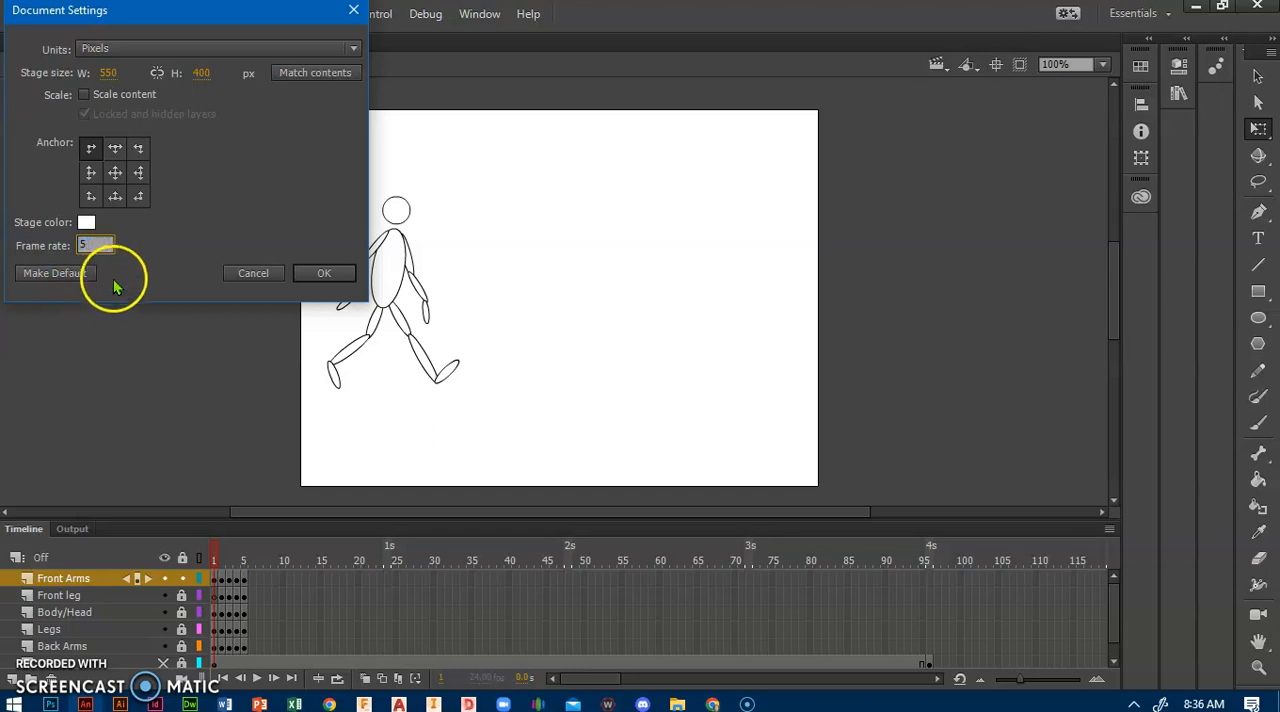
left_click(324, 273)
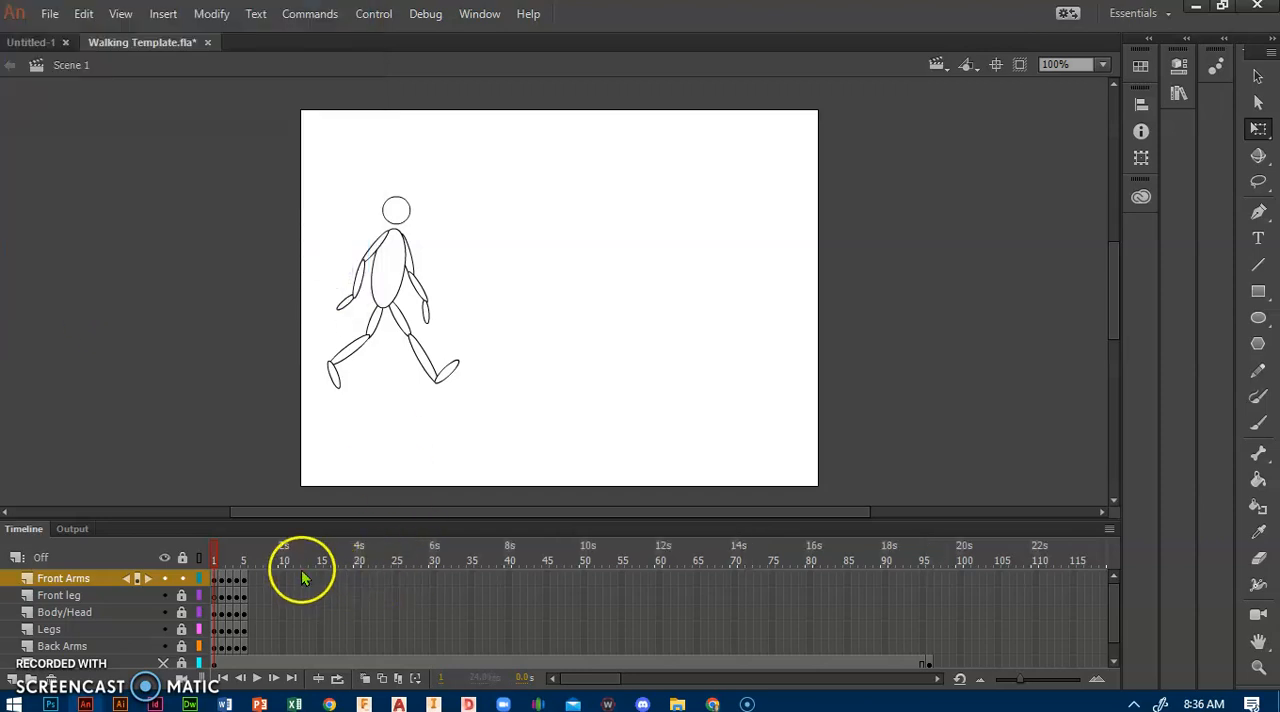
Step: Play back the walk animation and scrub through its five keyframes to check the motion
key("Return")
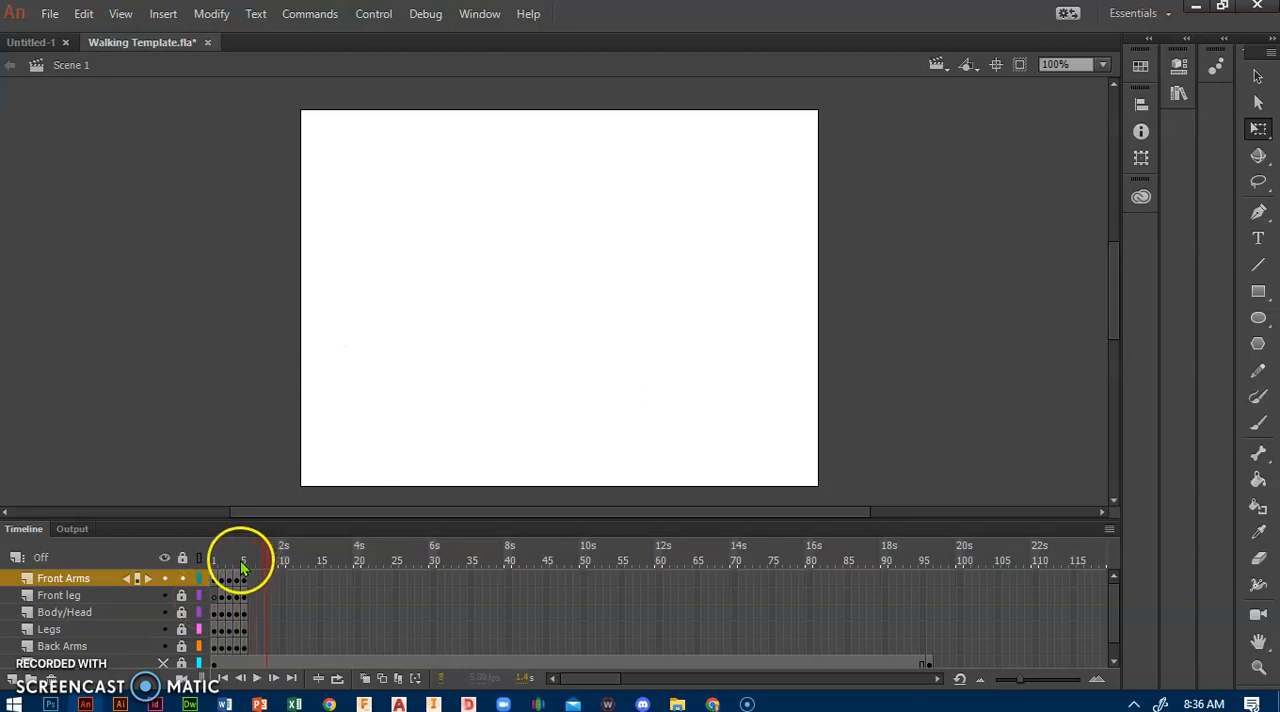
left_click(228, 557)
left_click_drag(228, 557, 236, 557)
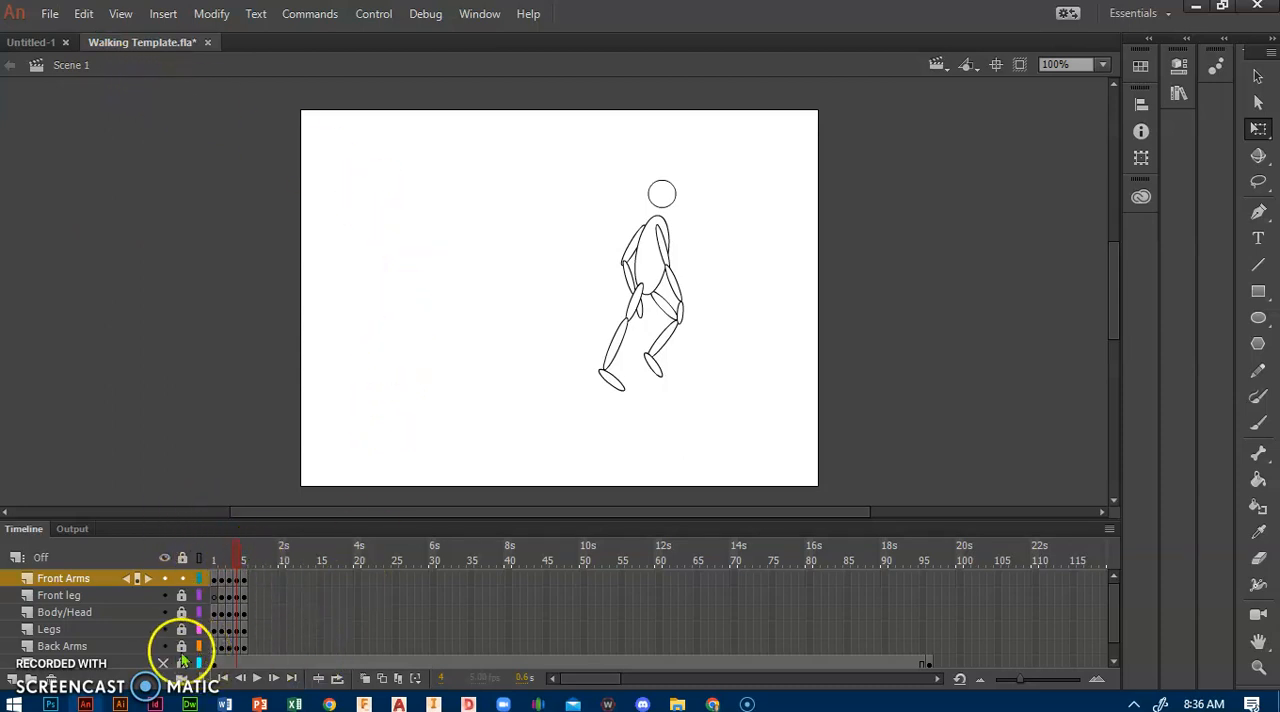
Step: Delete the hidden reference image layer and add a new layer beneath Back Arms
left_click(121, 666)
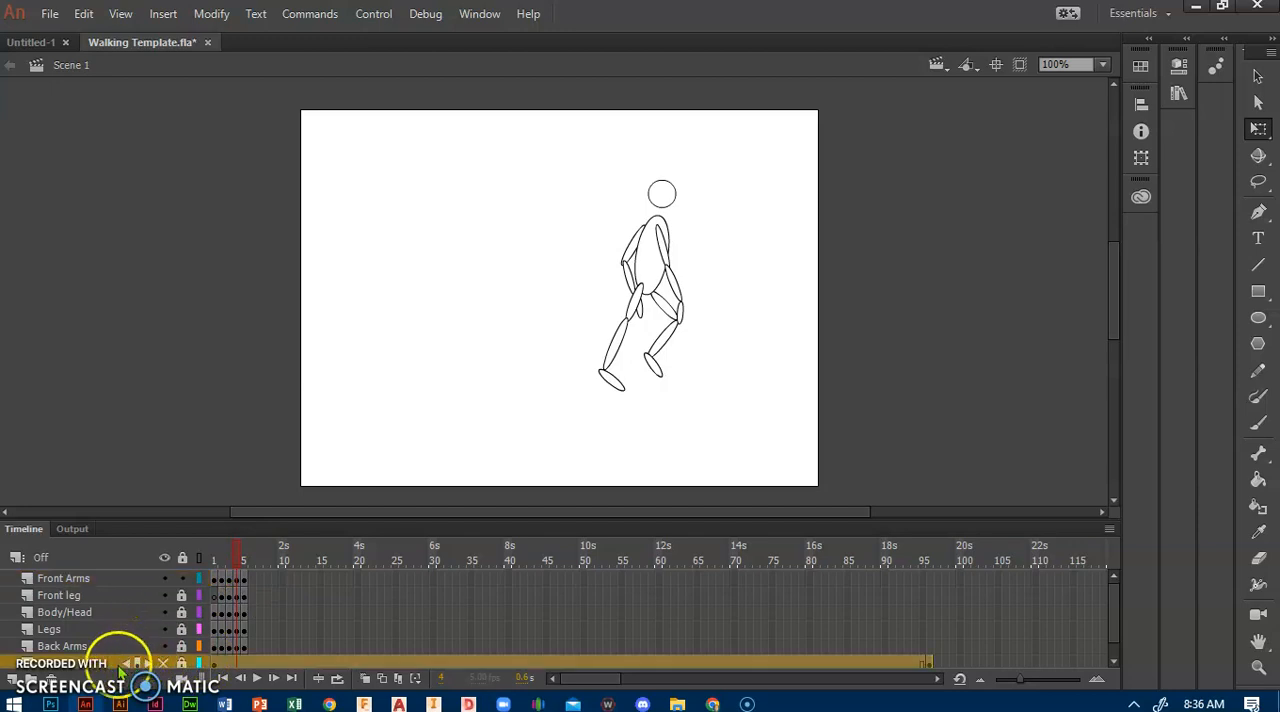
right_click(116, 666)
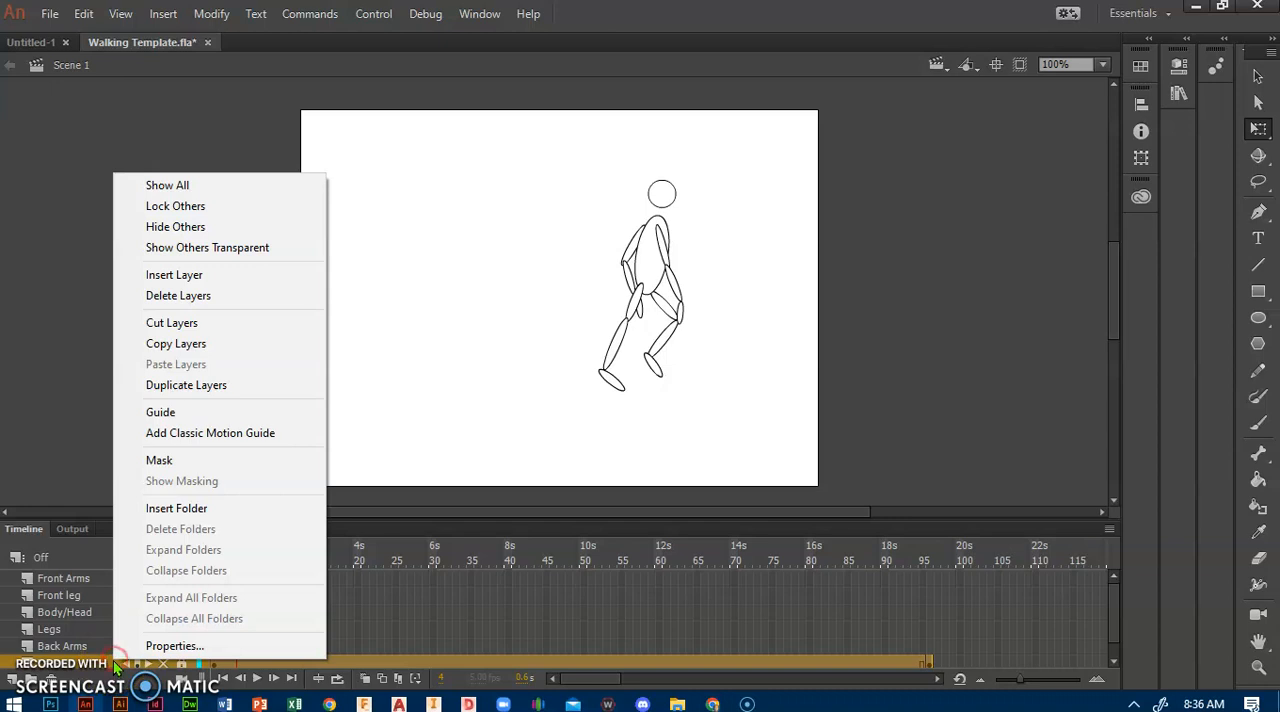
left_click(194, 298)
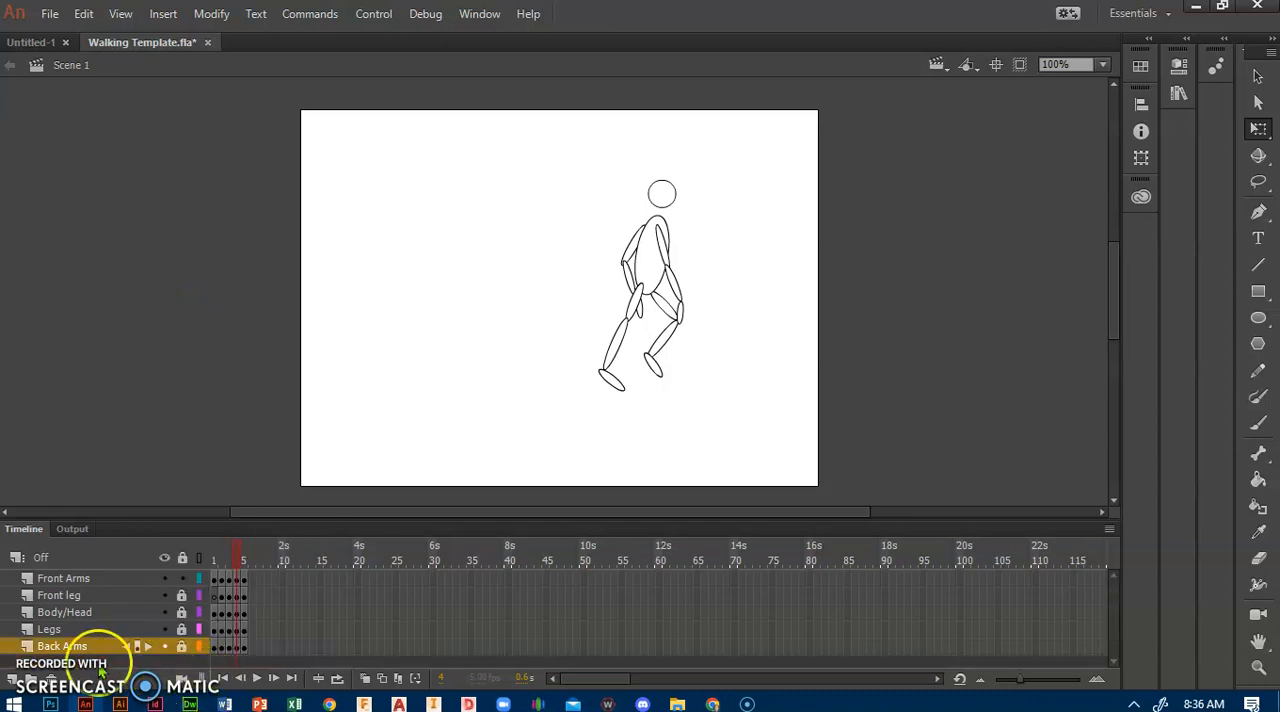
left_click(12, 680)
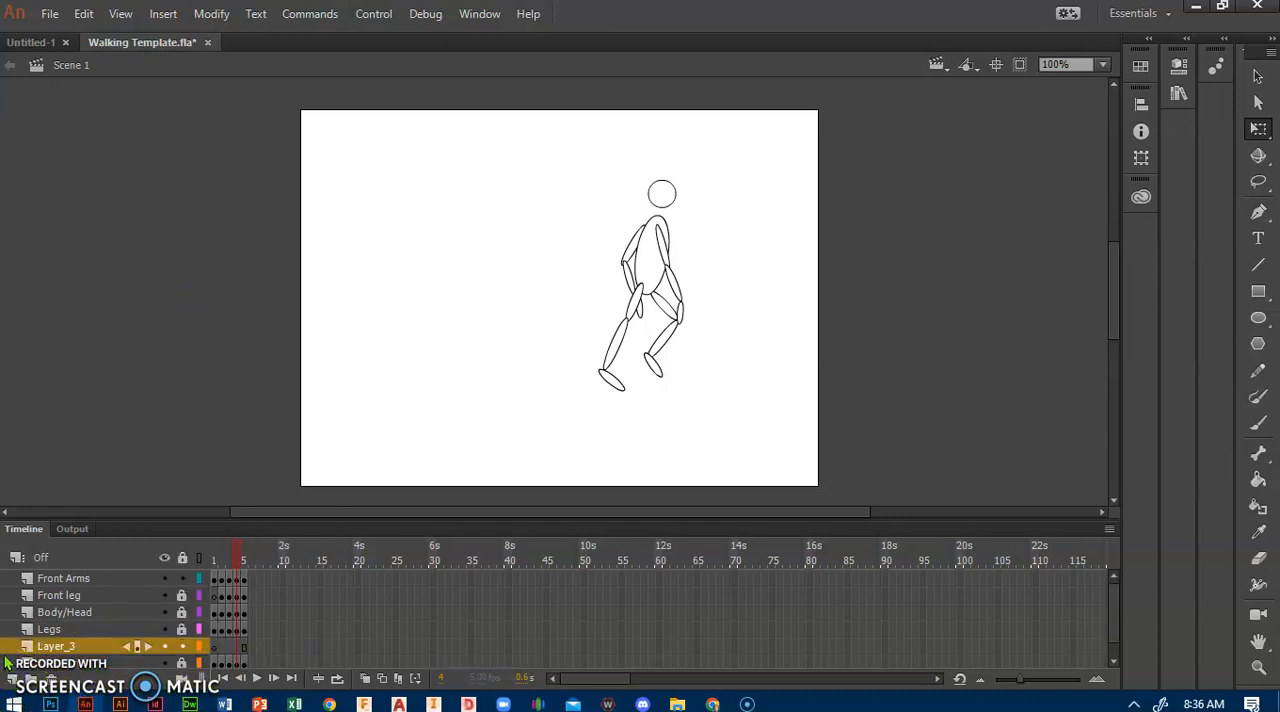
left_click_drag(8, 652, 9, 668)
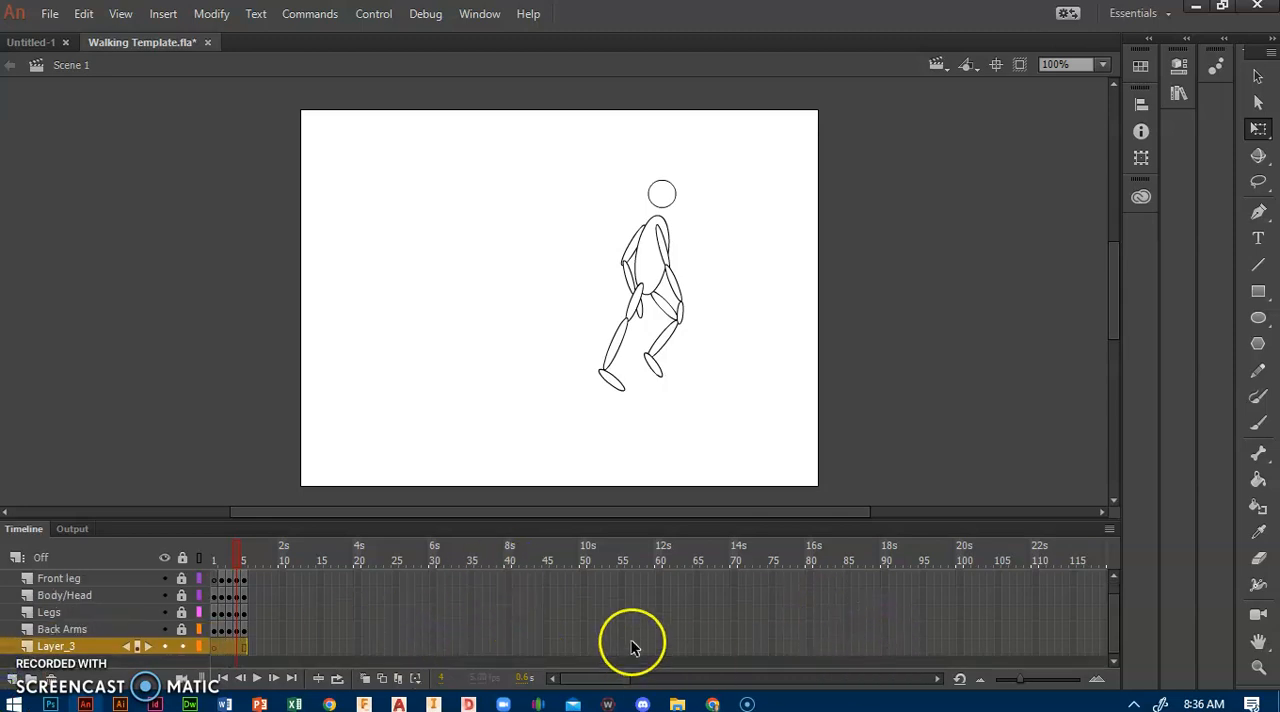
Step: Go to frame 1 of the new bottom layer and lock the Front Arms layer
right_click(584, 653)
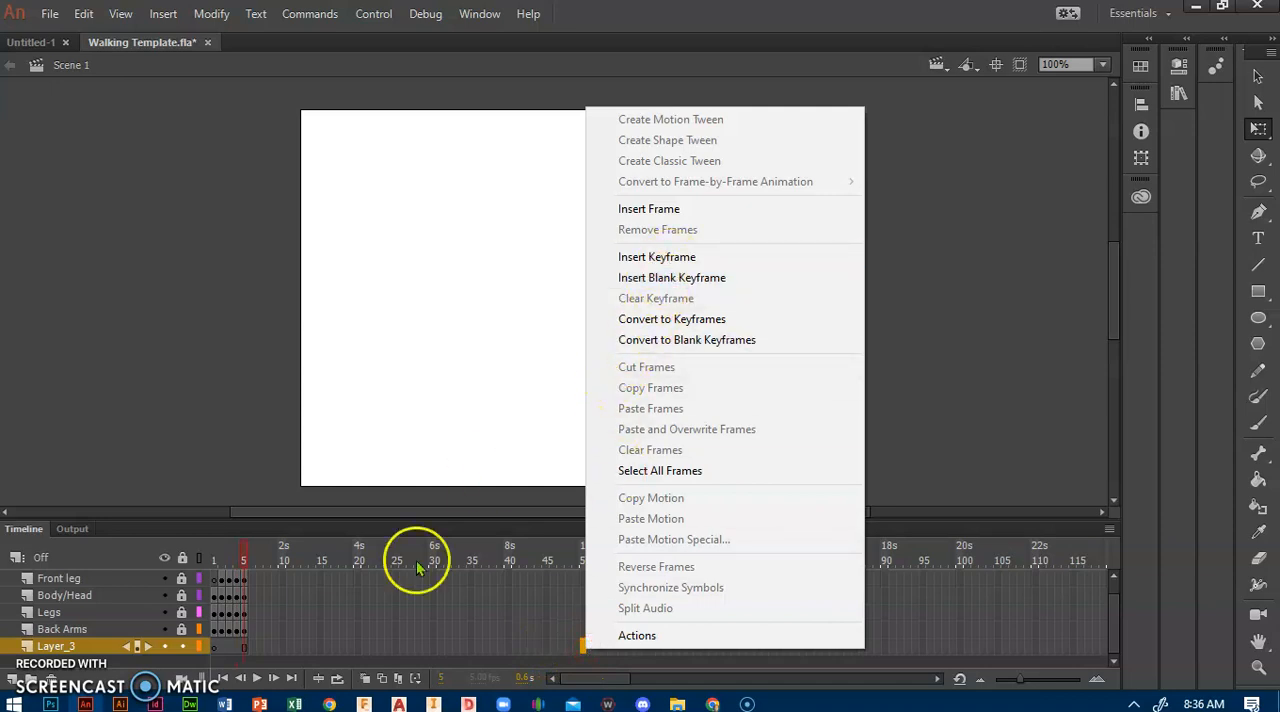
left_click(219, 648)
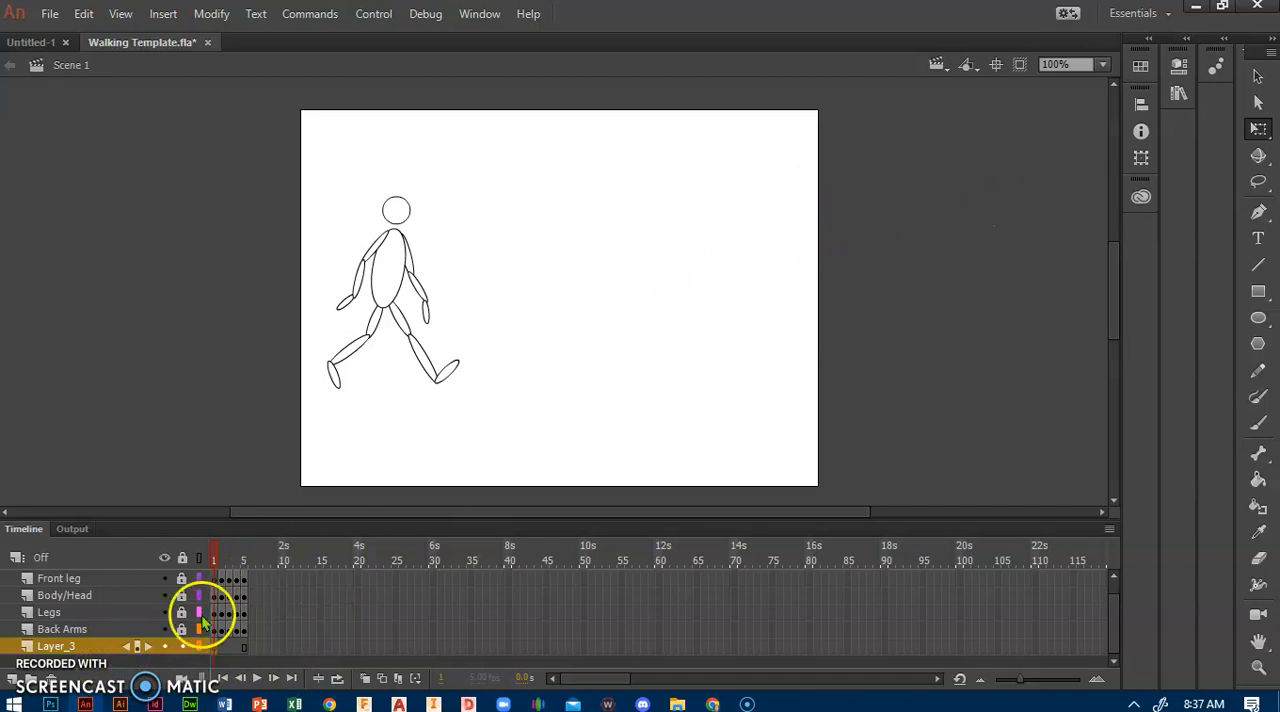
scroll(140, 638, "up", 1)
left_click(181, 579)
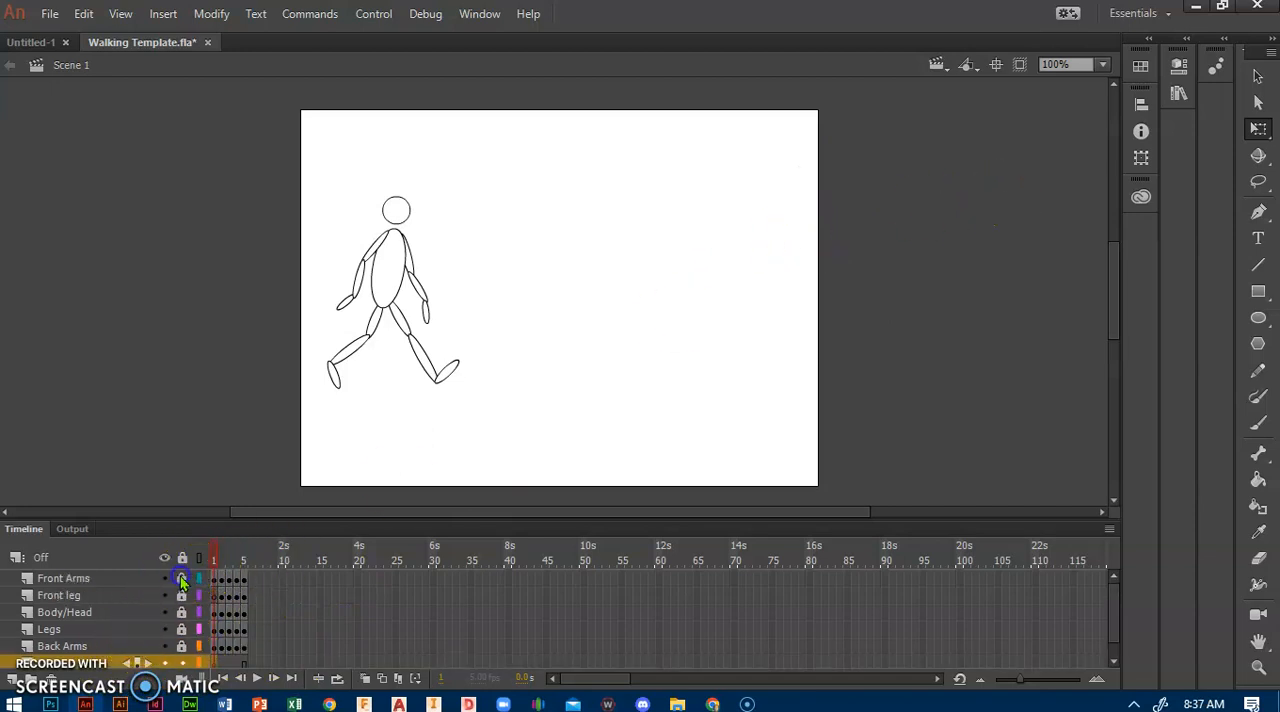
scroll(148, 604, "down", 1)
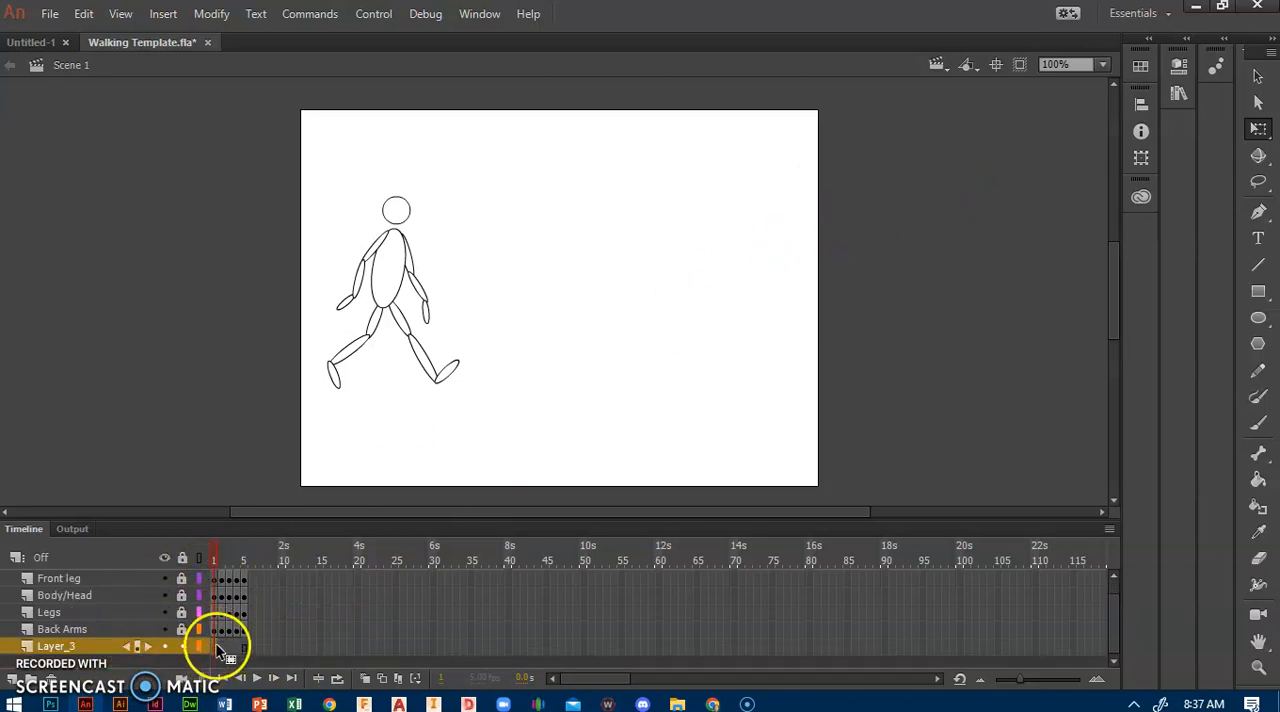
Step: Draw a blue #0066CC rectangle without outline over the upper part of the stage as the sky
left_click(1259, 292)
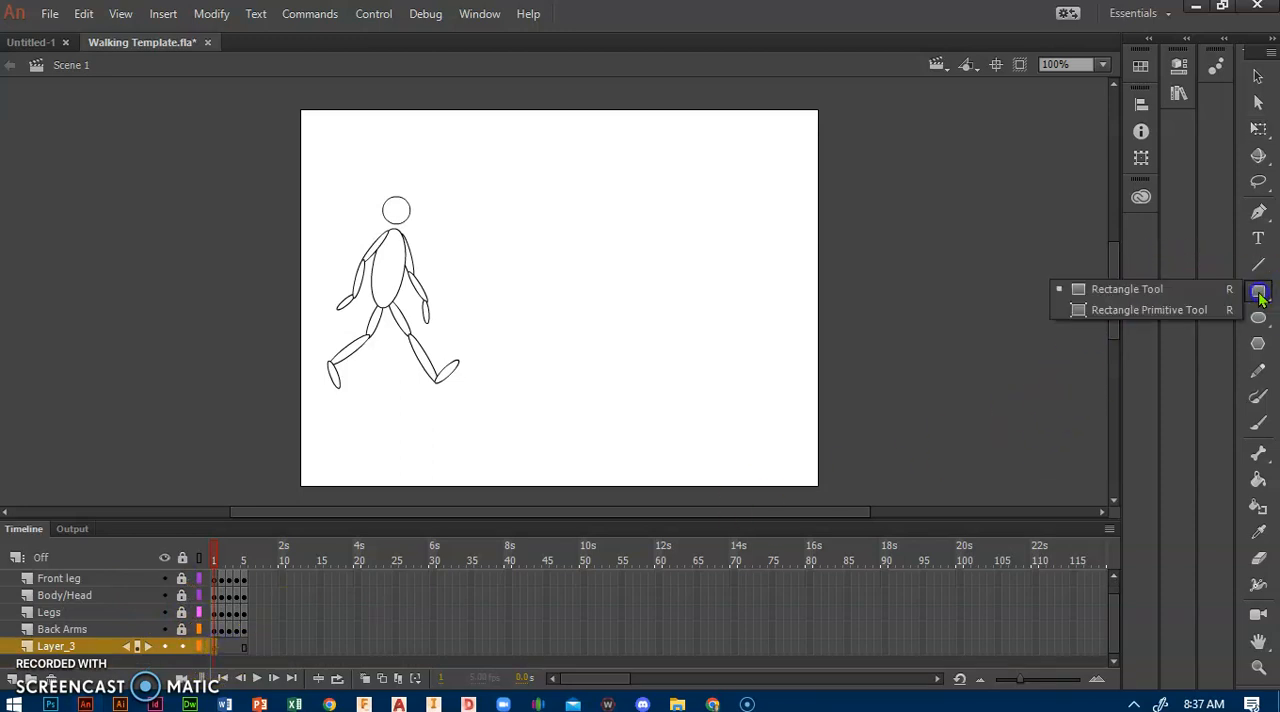
key("alt+p")
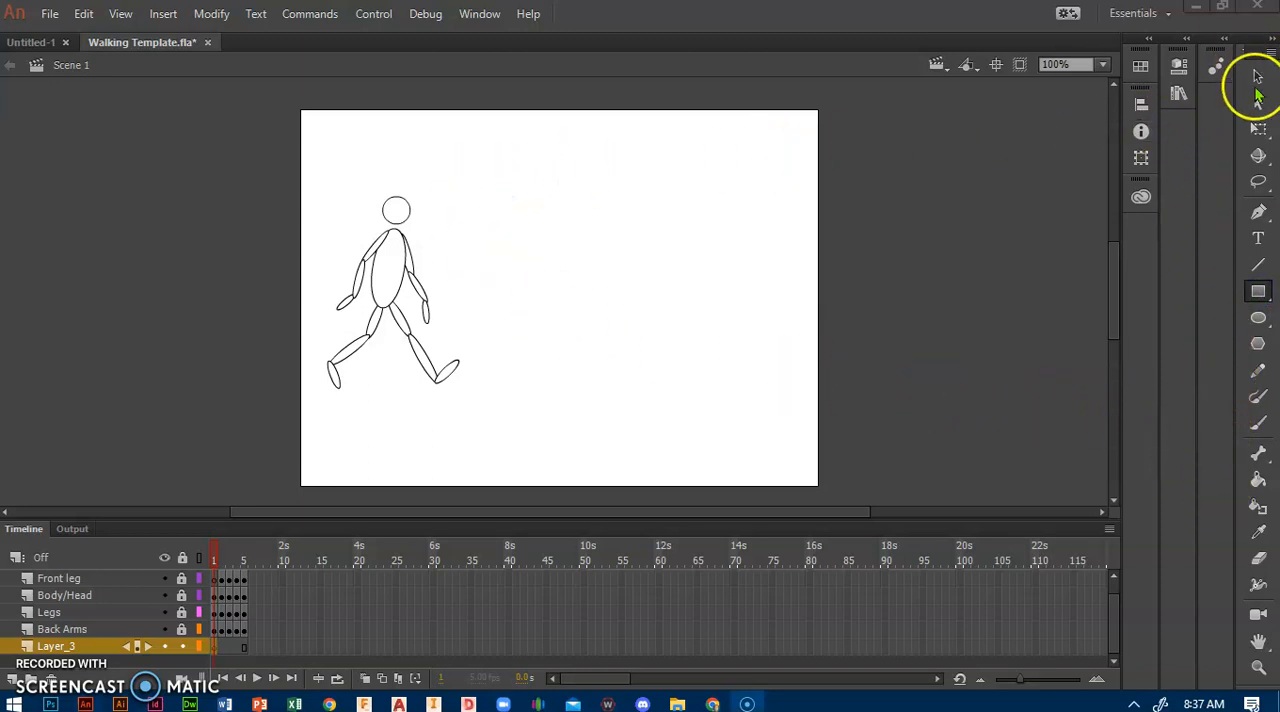
left_click_drag(1258, 56, 1164, 46)
left_click(1114, 253)
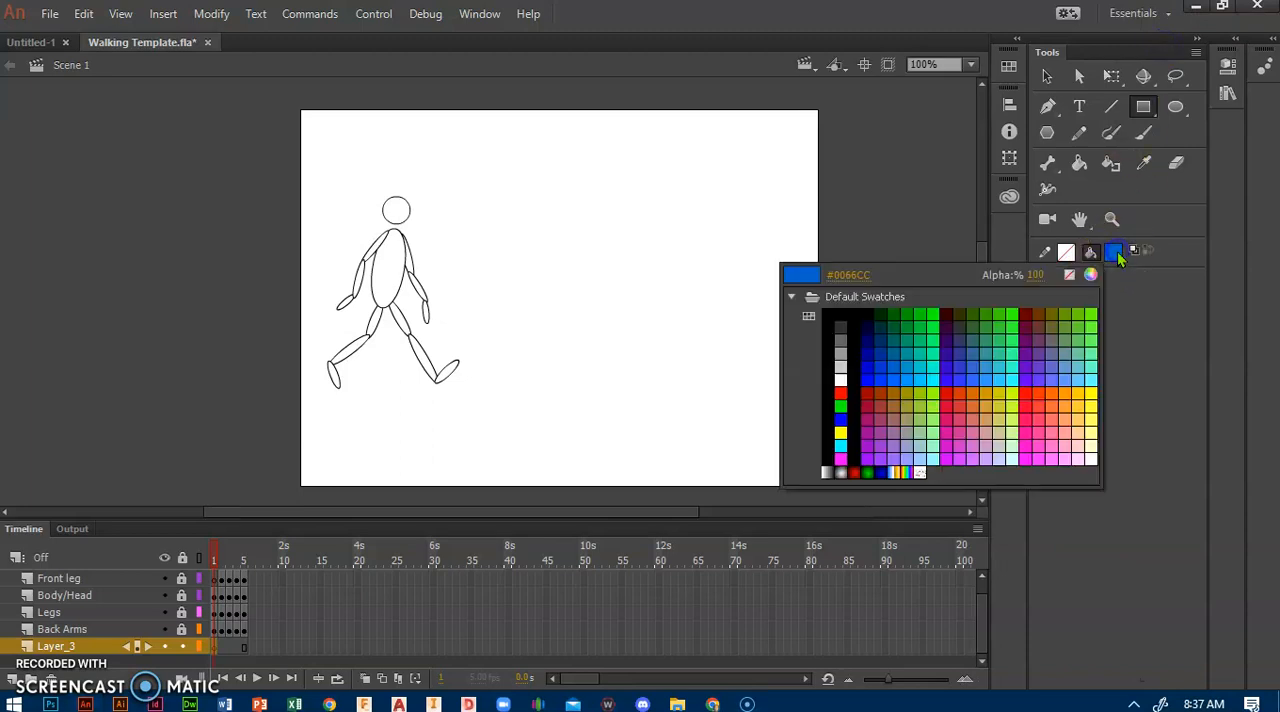
left_click(1117, 257)
left_click_drag(292, 116, 821, 318)
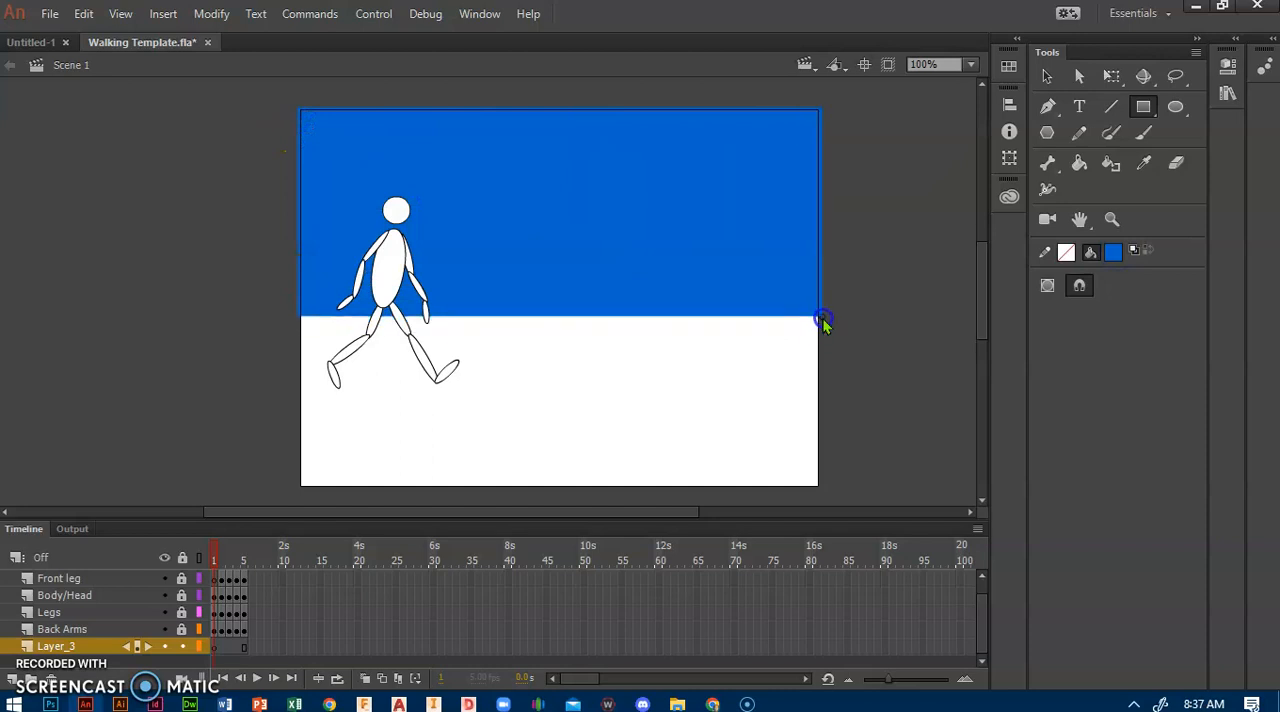
Step: Draw a green #339900 rectangle over the lower part of the stage as the grass
left_click(1113, 252)
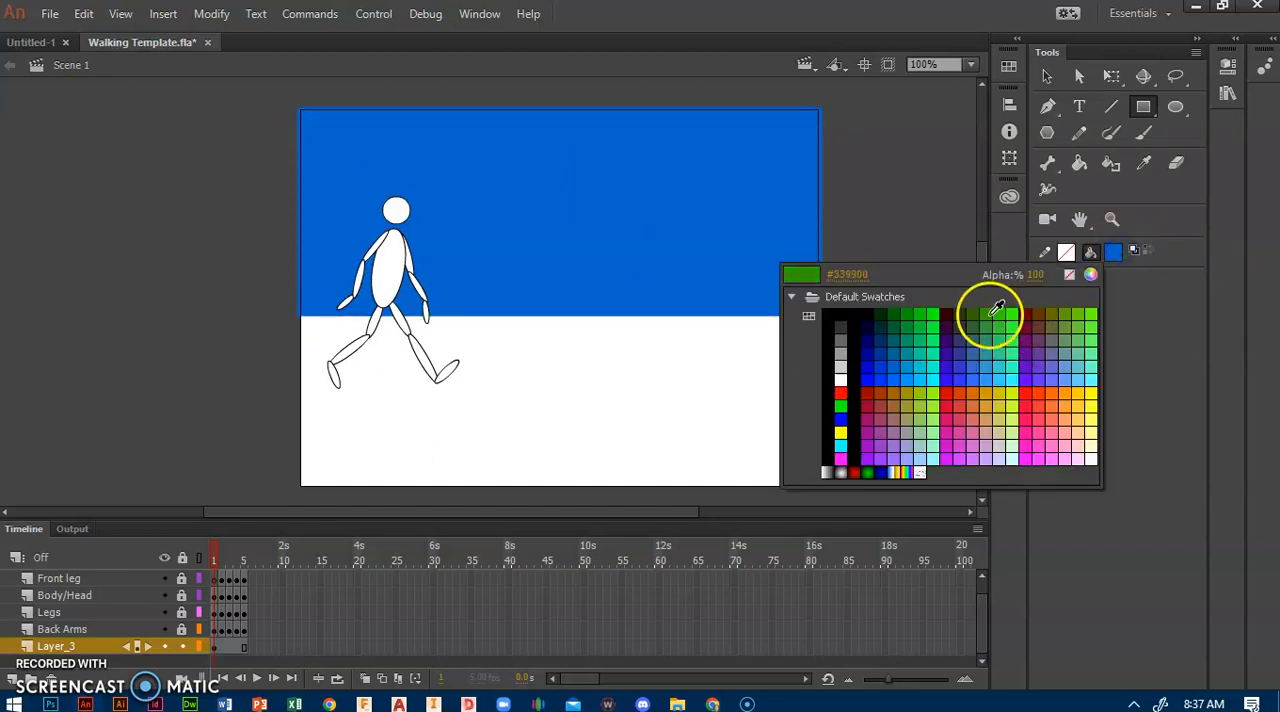
left_click(992, 314)
left_click_drag(298, 310, 828, 492)
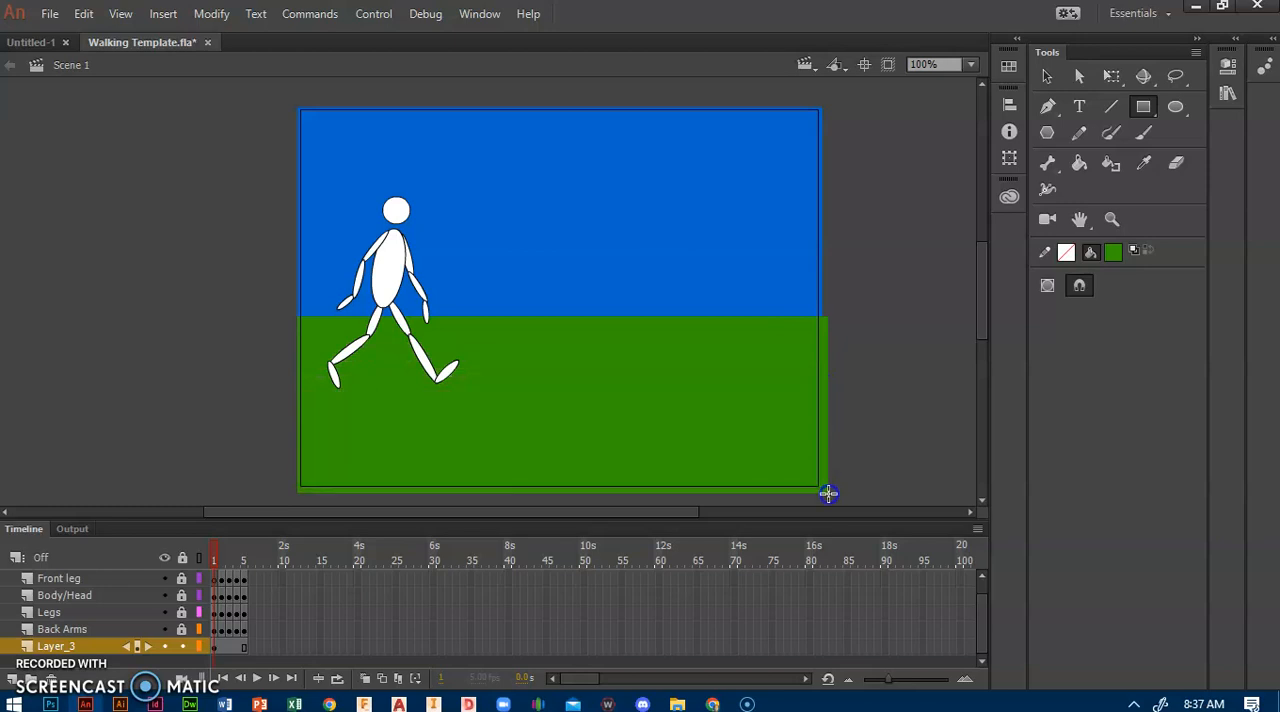
Step: Draw a grey horizontal rectangle across the full stage width under the figure's feet as a path
left_click(1113, 252)
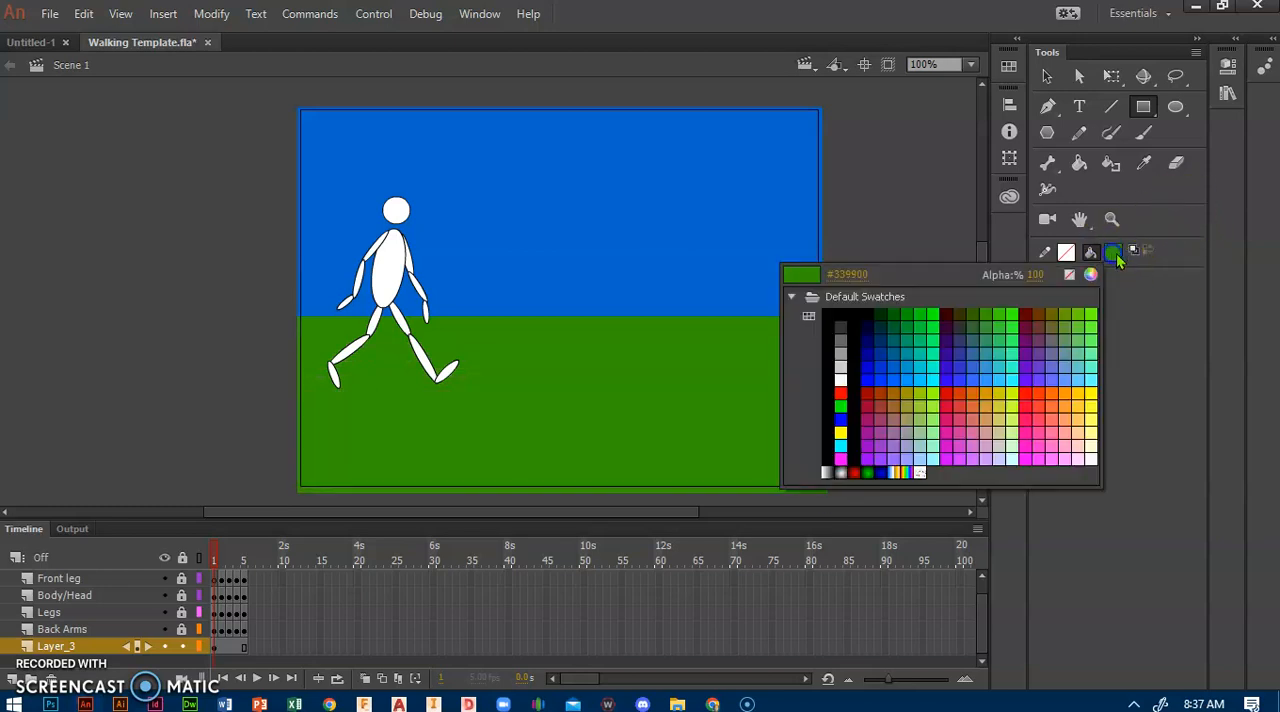
left_click(832, 340)
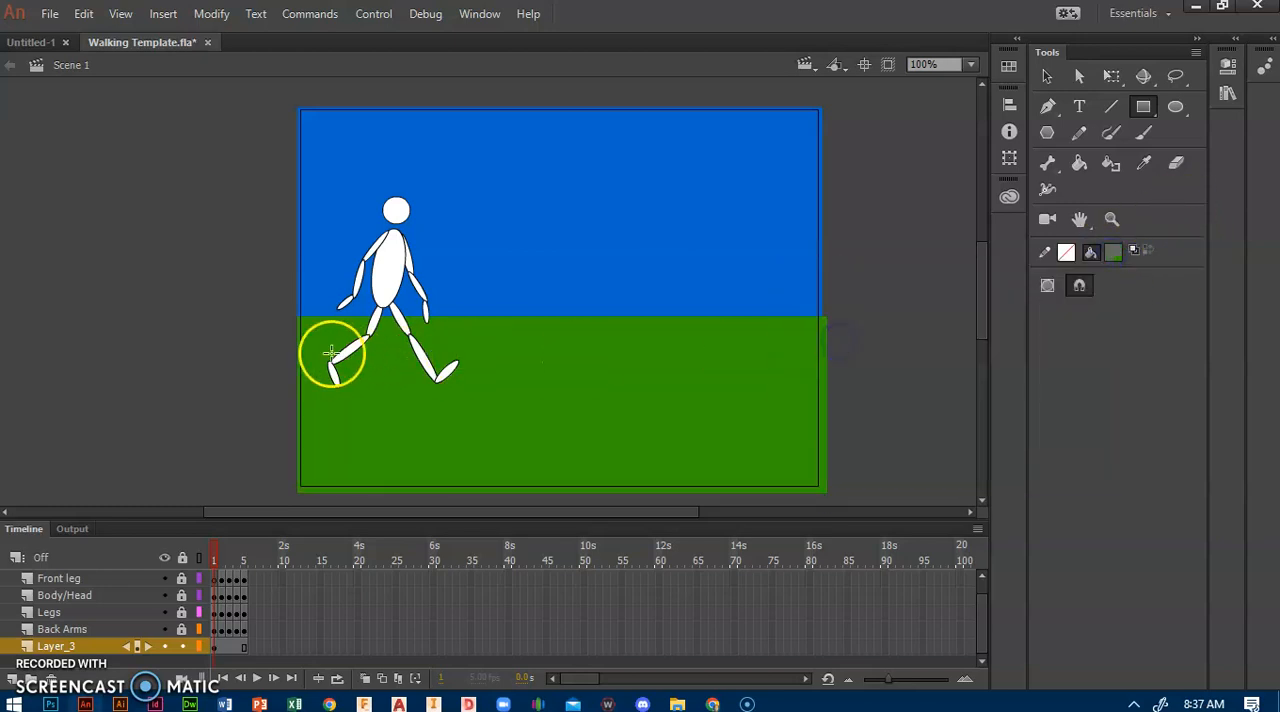
left_click_drag(286, 347, 685, 389)
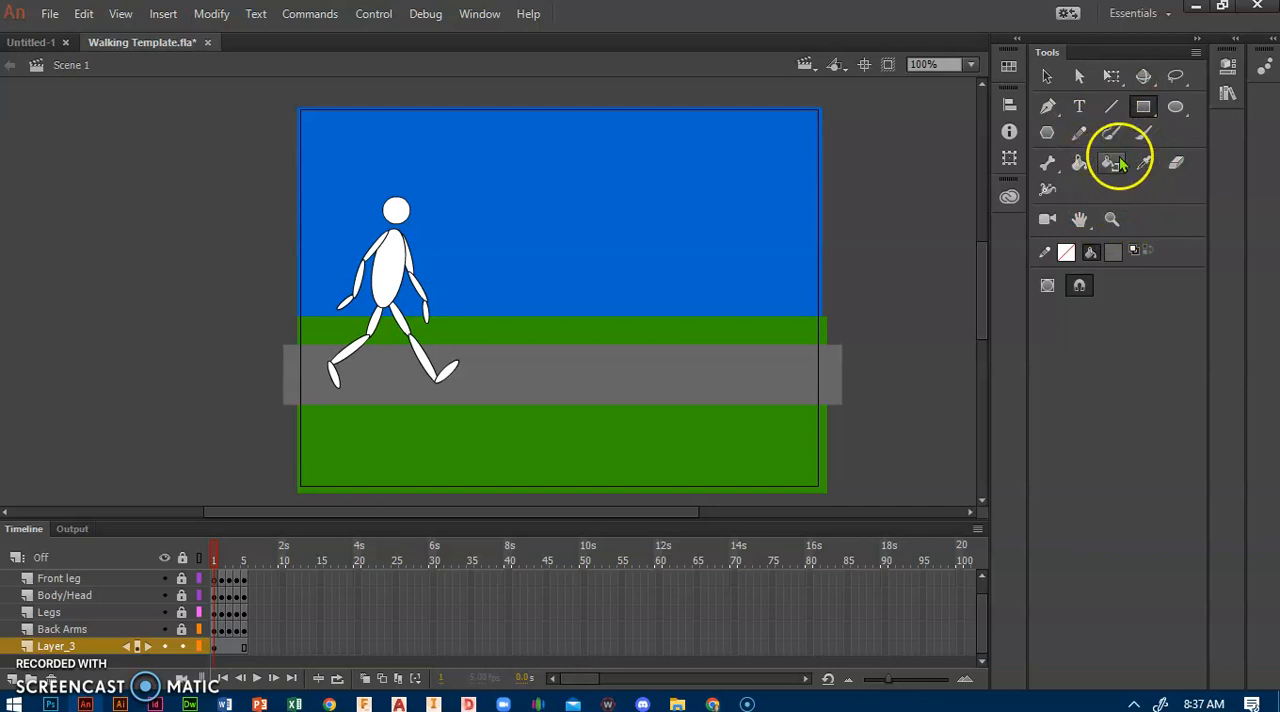
Step: Paint a flower on the right side of the grass with a light green stem and a dark red #990000 bloom
left_click(1137, 145)
left_click(1114, 250)
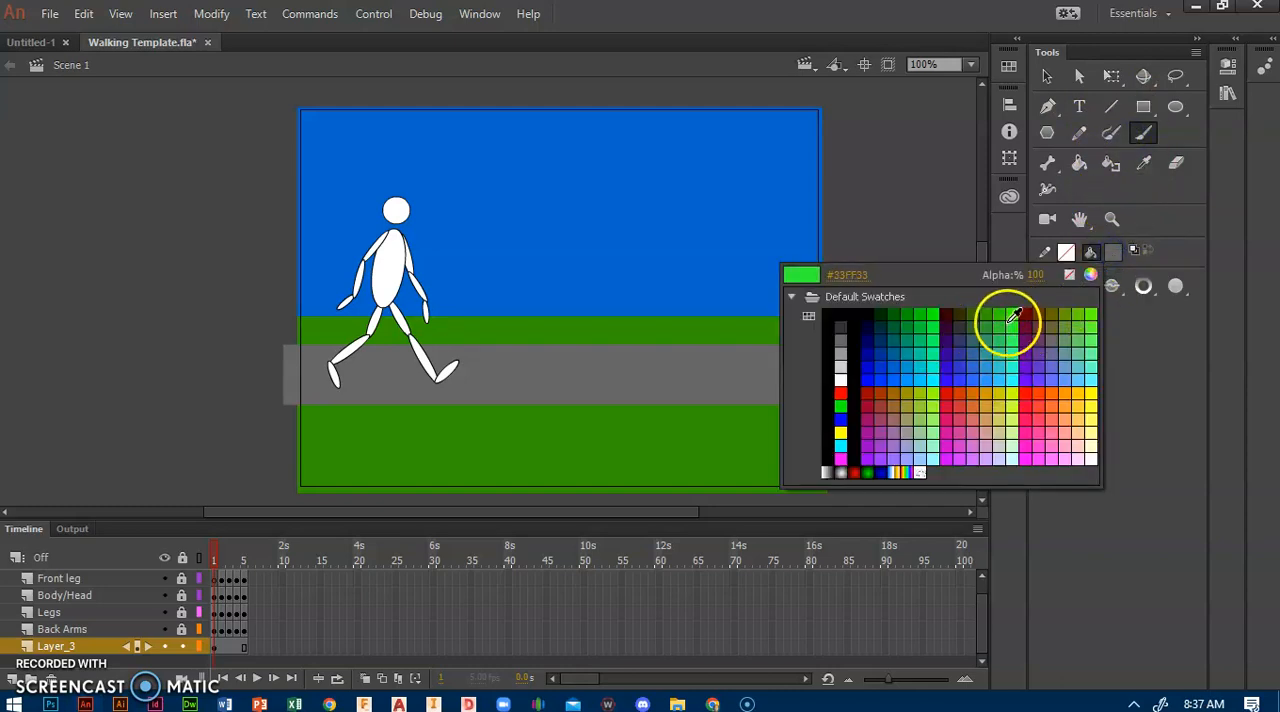
left_click(1003, 341)
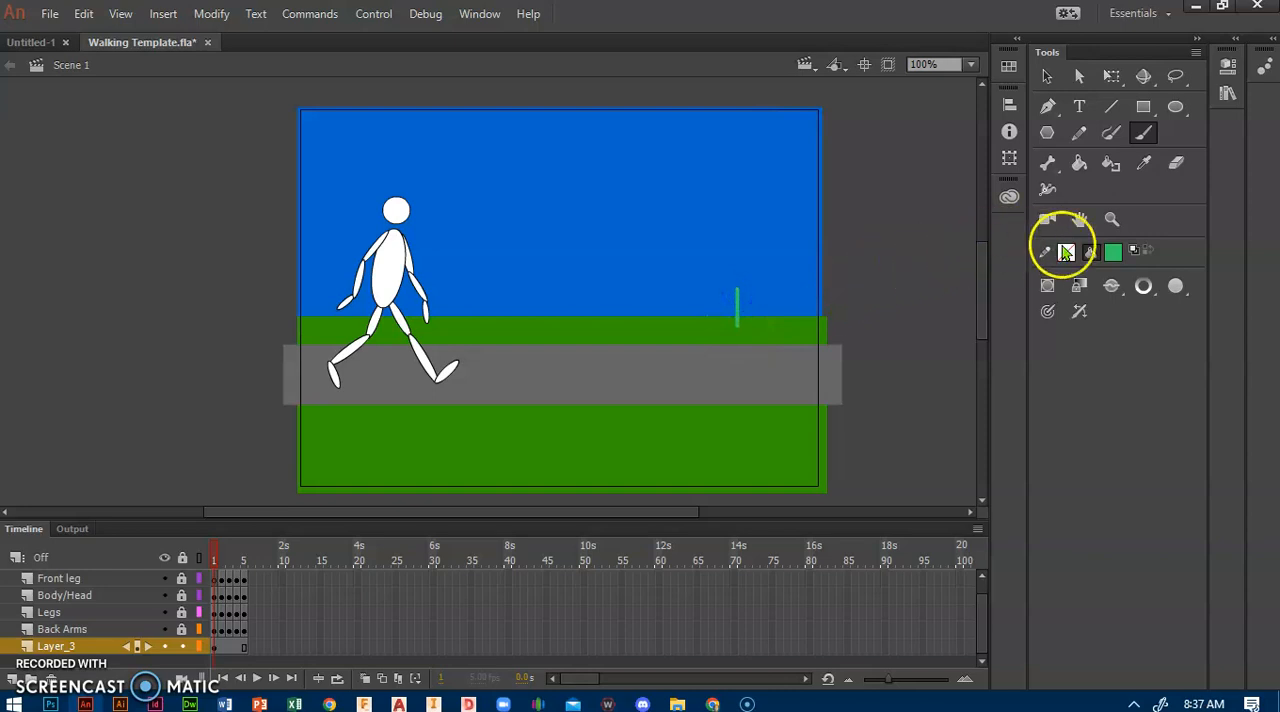
left_click(1113, 251)
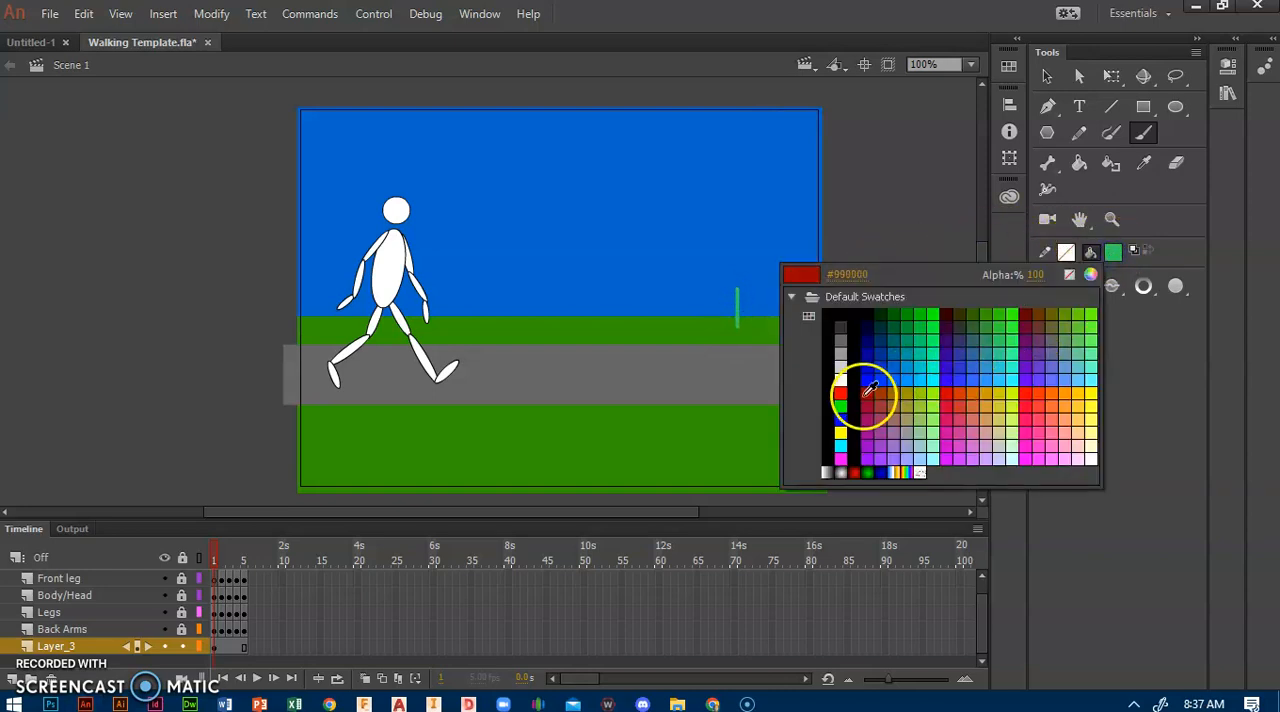
left_click(868, 391)
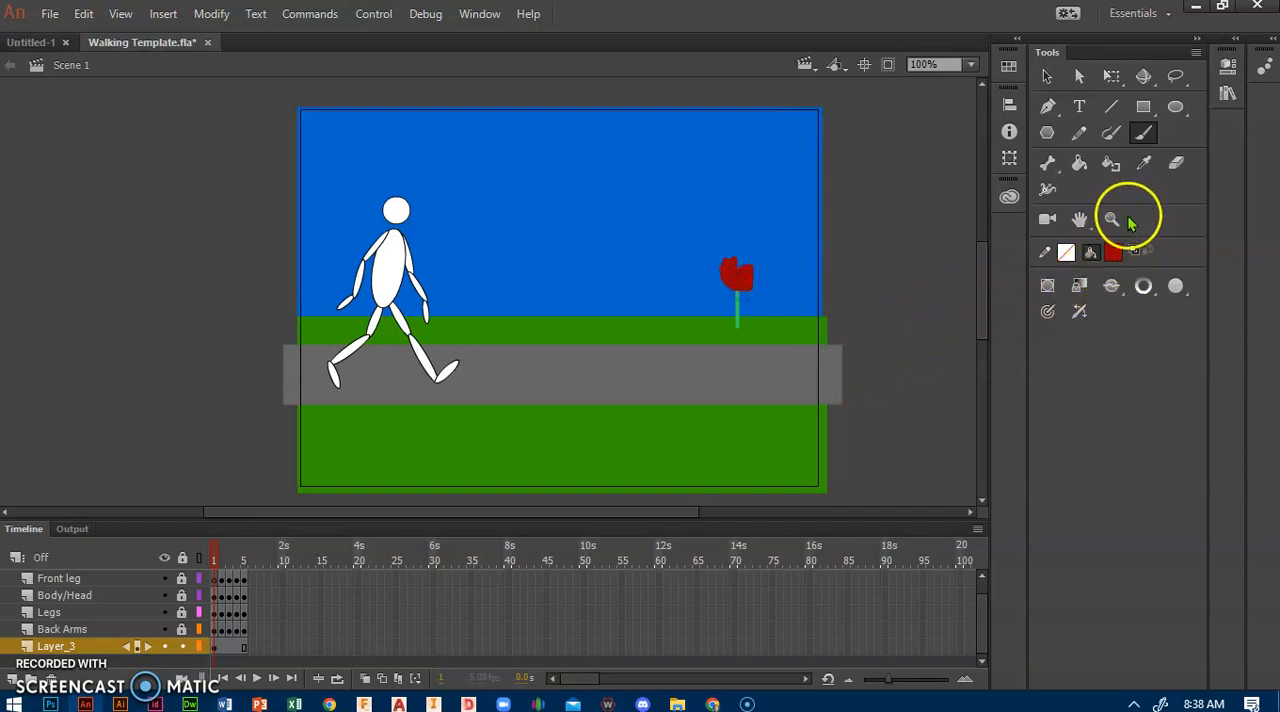
Step: Paint the outline of a brown tree trunk with bare branches between the figure and the flower
left_click(1115, 252)
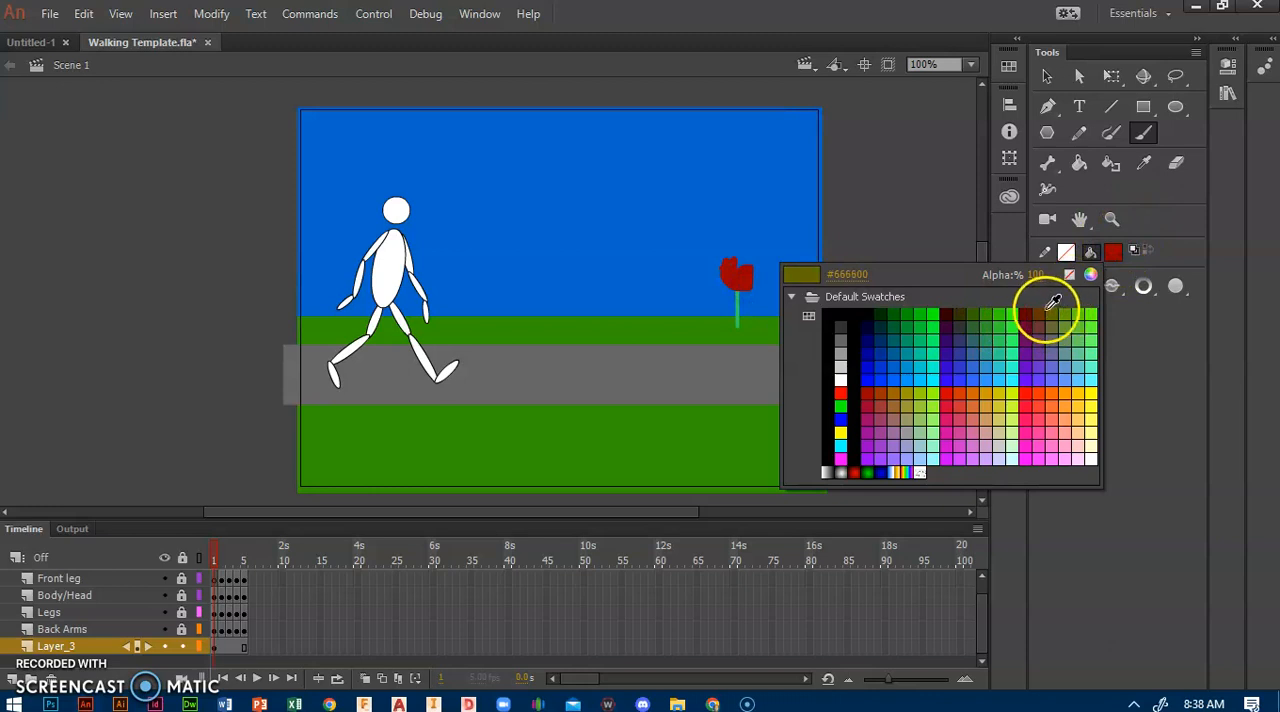
left_click(1038, 313)
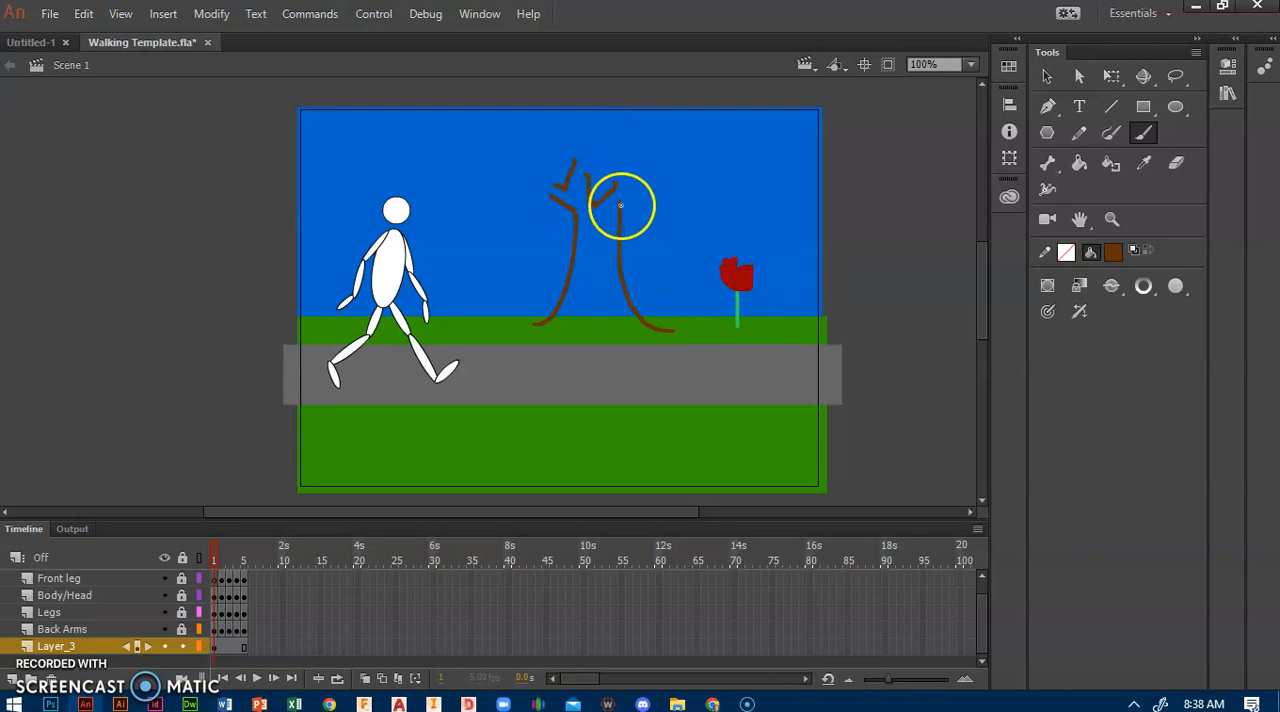
left_click_drag(634, 172, 646, 163)
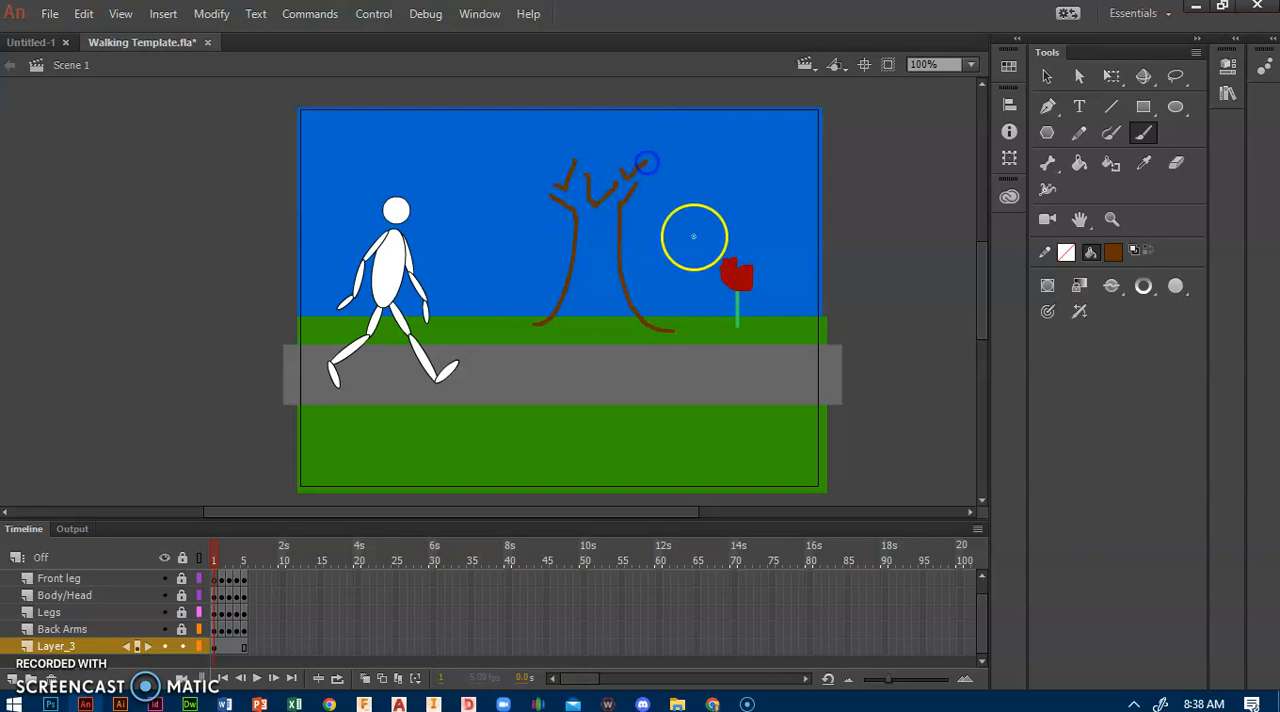
left_click(1116, 253)
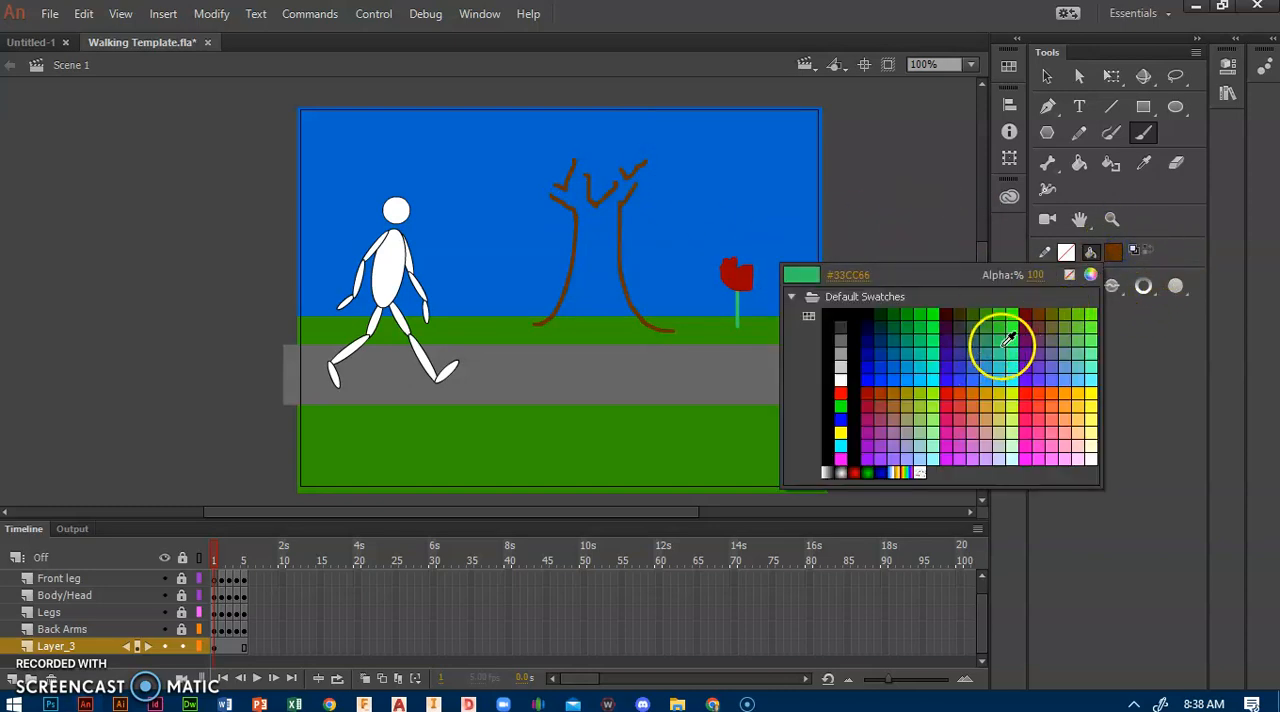
left_click(1003, 345)
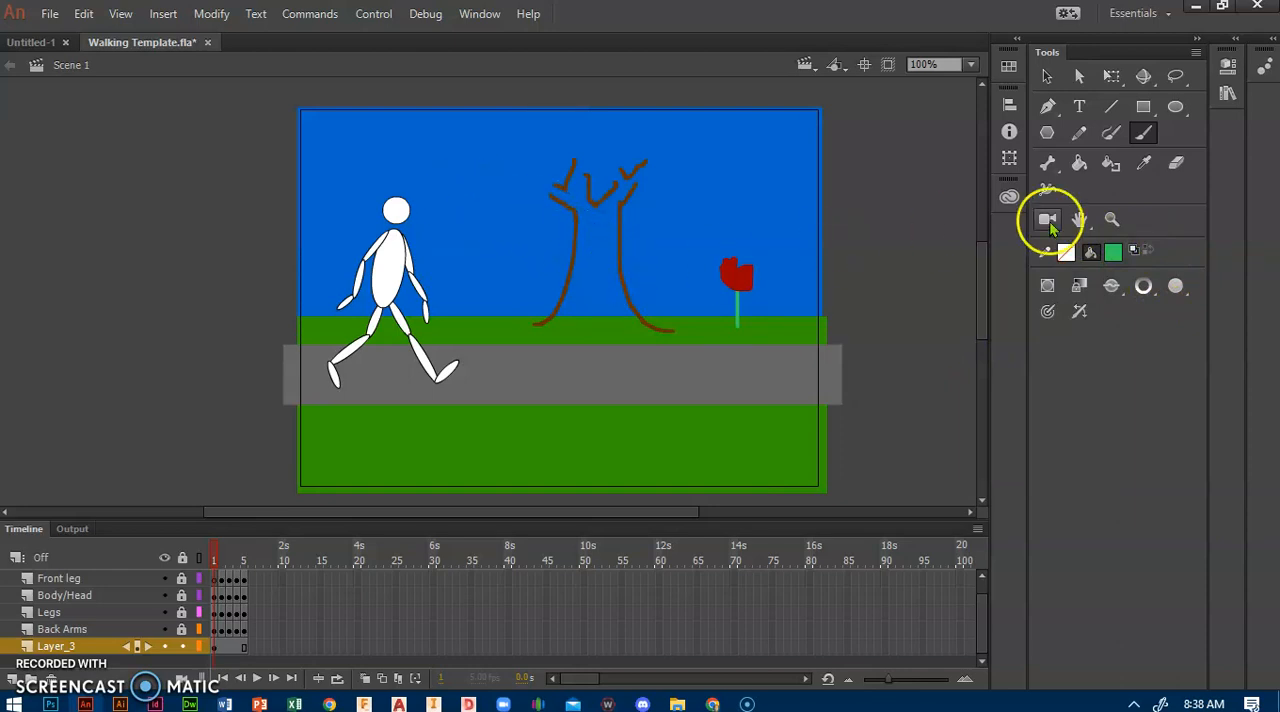
left_click(1113, 252)
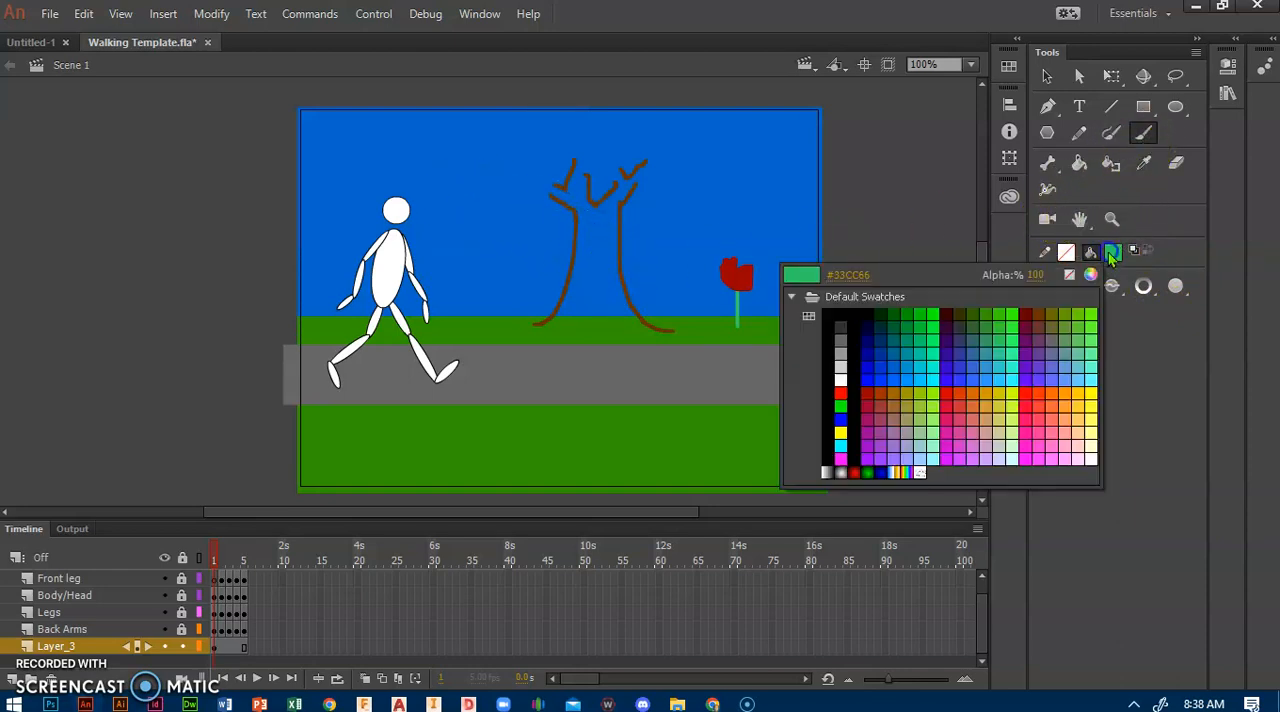
left_click(1047, 311)
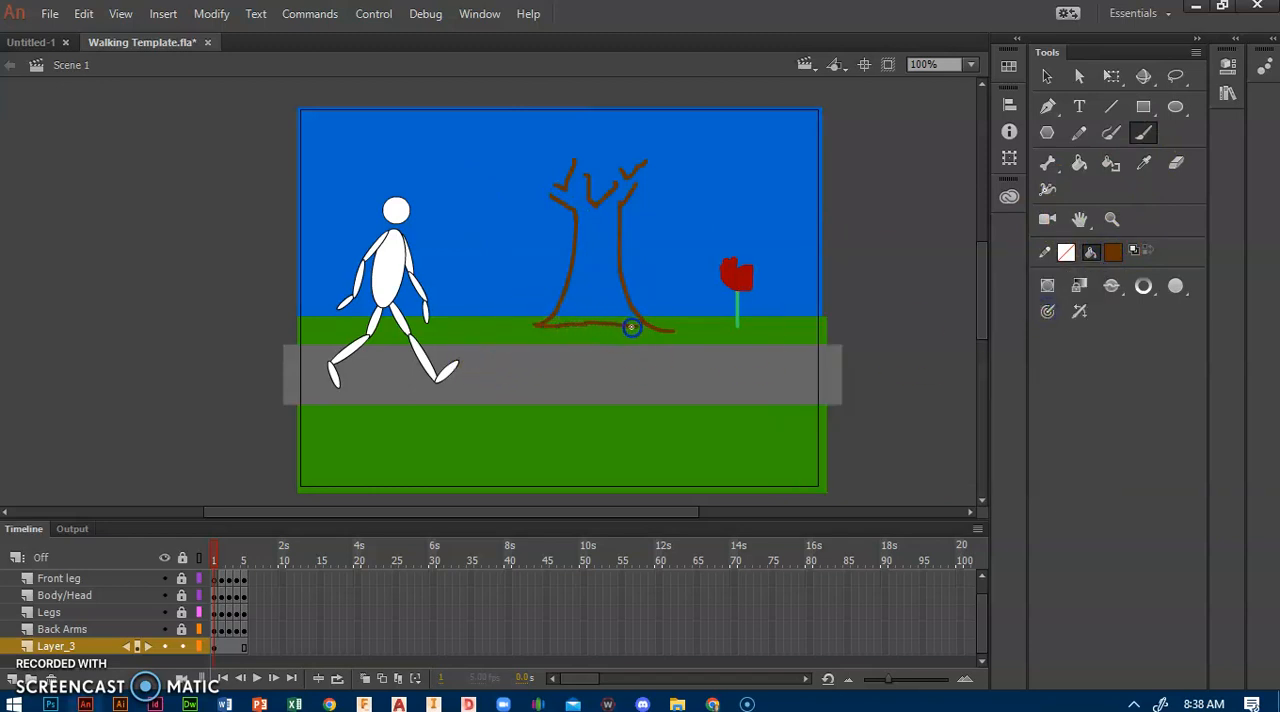
Step: Close the gaps in the trunk outline along its base and branch tips, and fill the trunk with the same brown
left_click_drag(658, 327, 660, 326)
left_click(1079, 163)
left_click(583, 268)
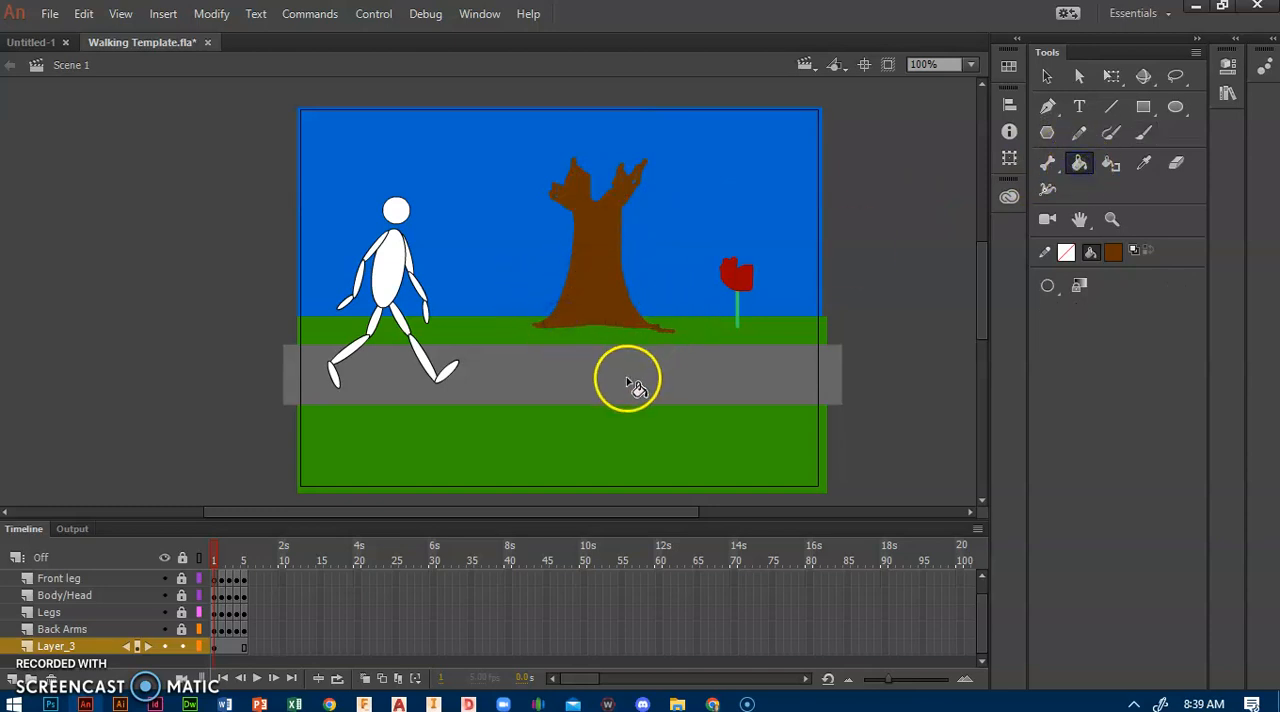
Step: Paint a bright green cloud-shaped crown outline around the tree's branches and fill it with the same green
left_click(1143, 133)
left_click(1112, 251)
left_click(997, 307)
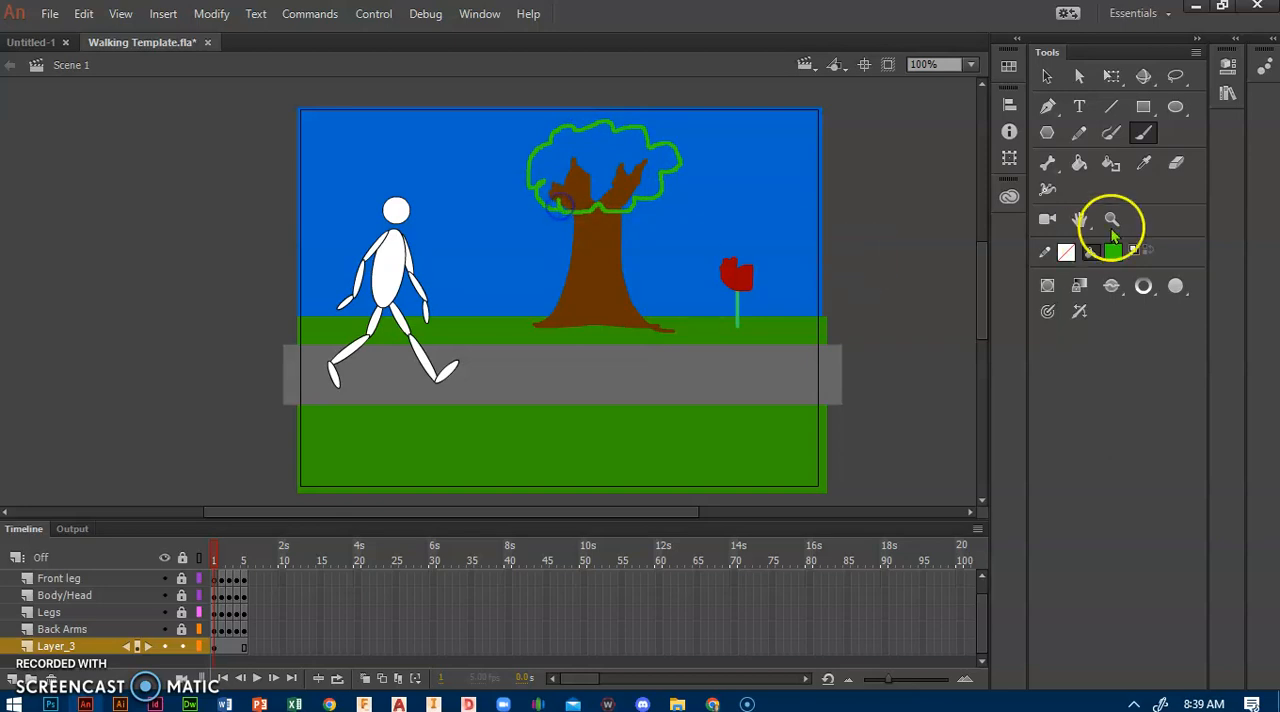
left_click(1080, 163)
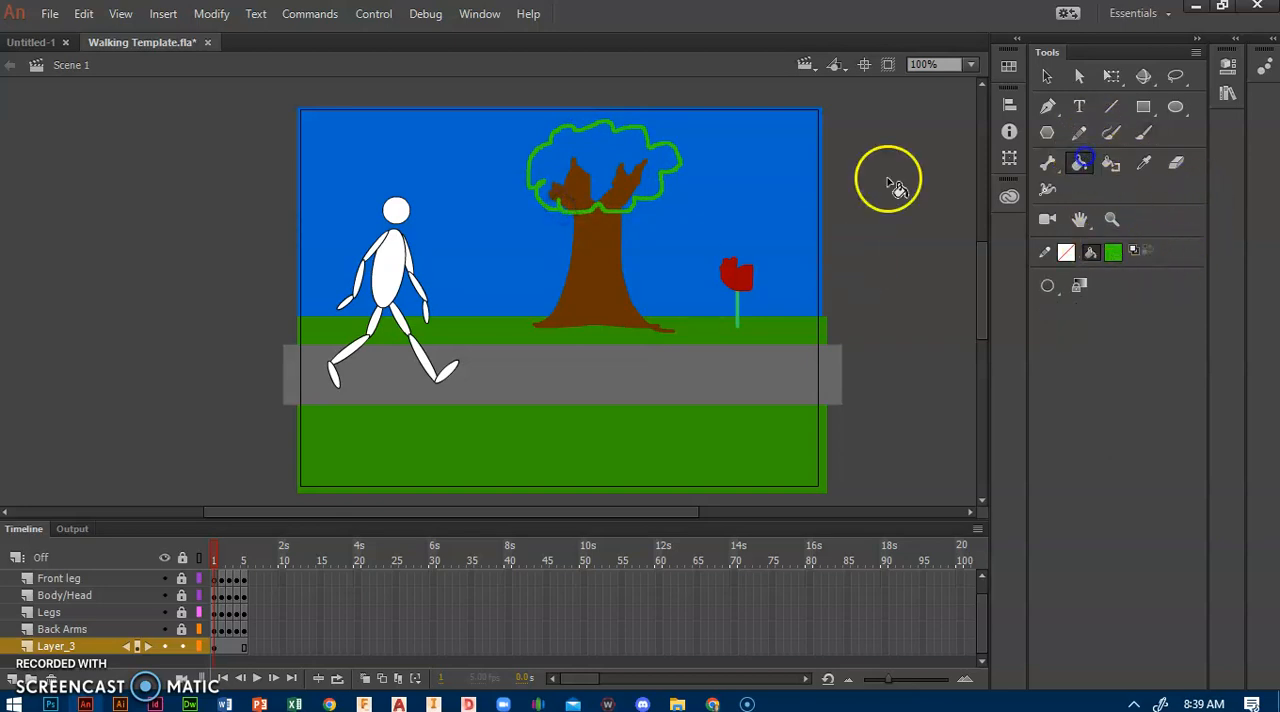
left_click(598, 146)
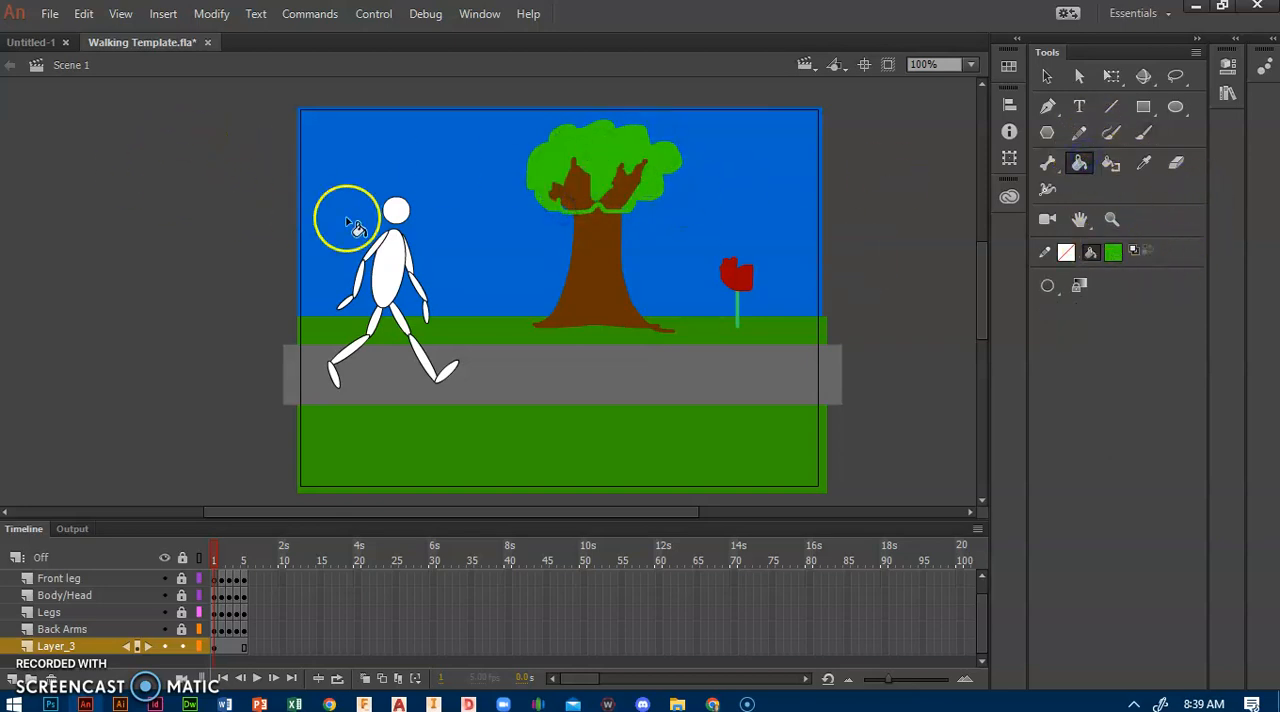
left_click(587, 218)
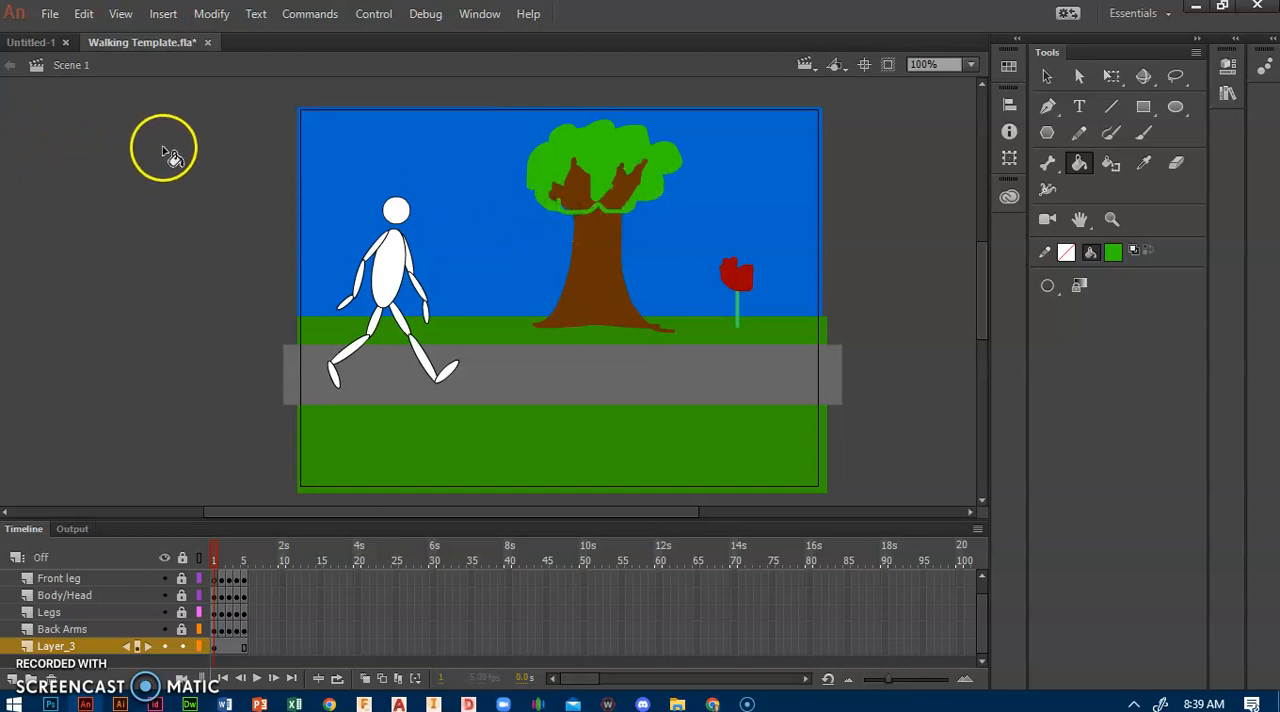
Step: Paint brown #663300 over the green strokes that cross the top of the trunk
left_click(1143, 133)
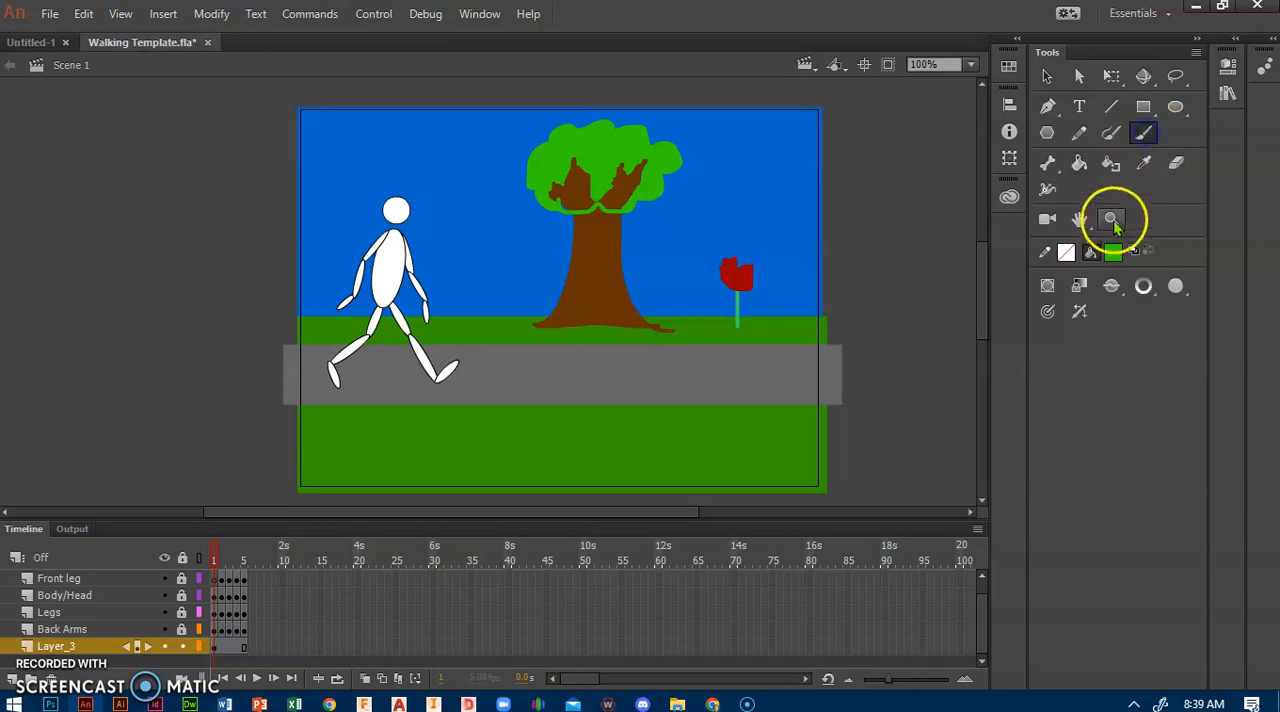
left_click(1113, 252)
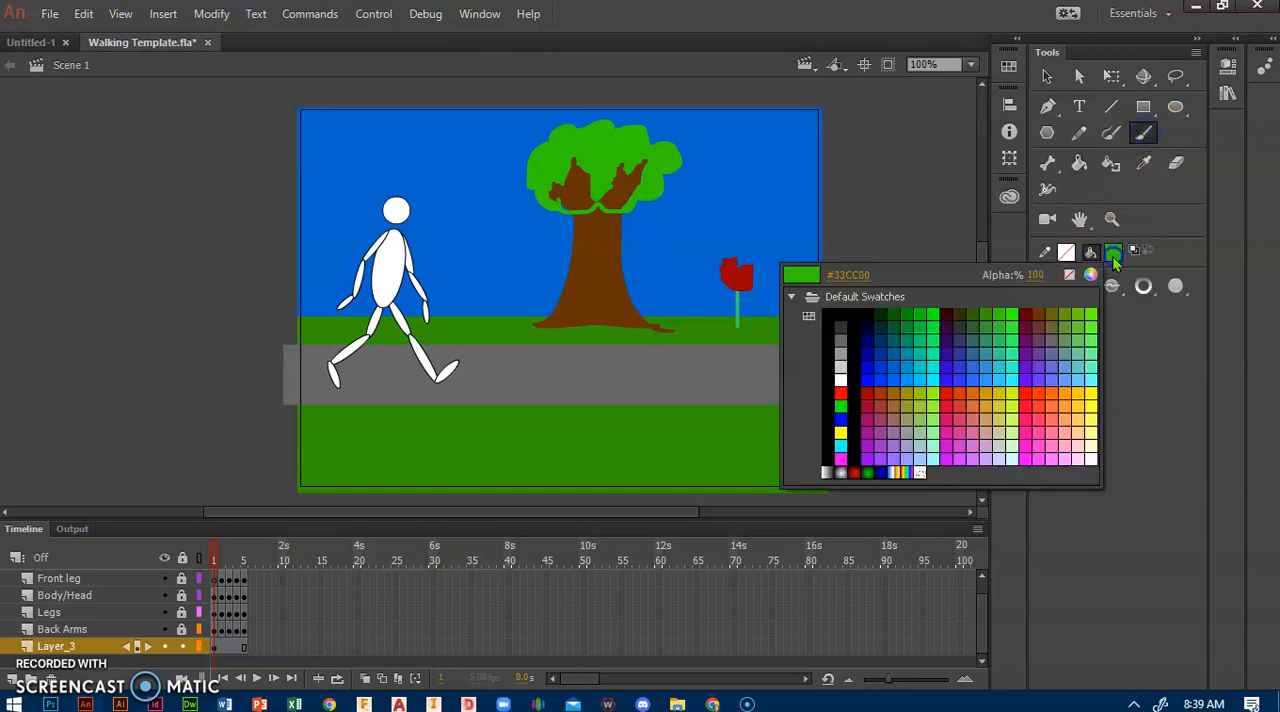
left_click(1043, 309)
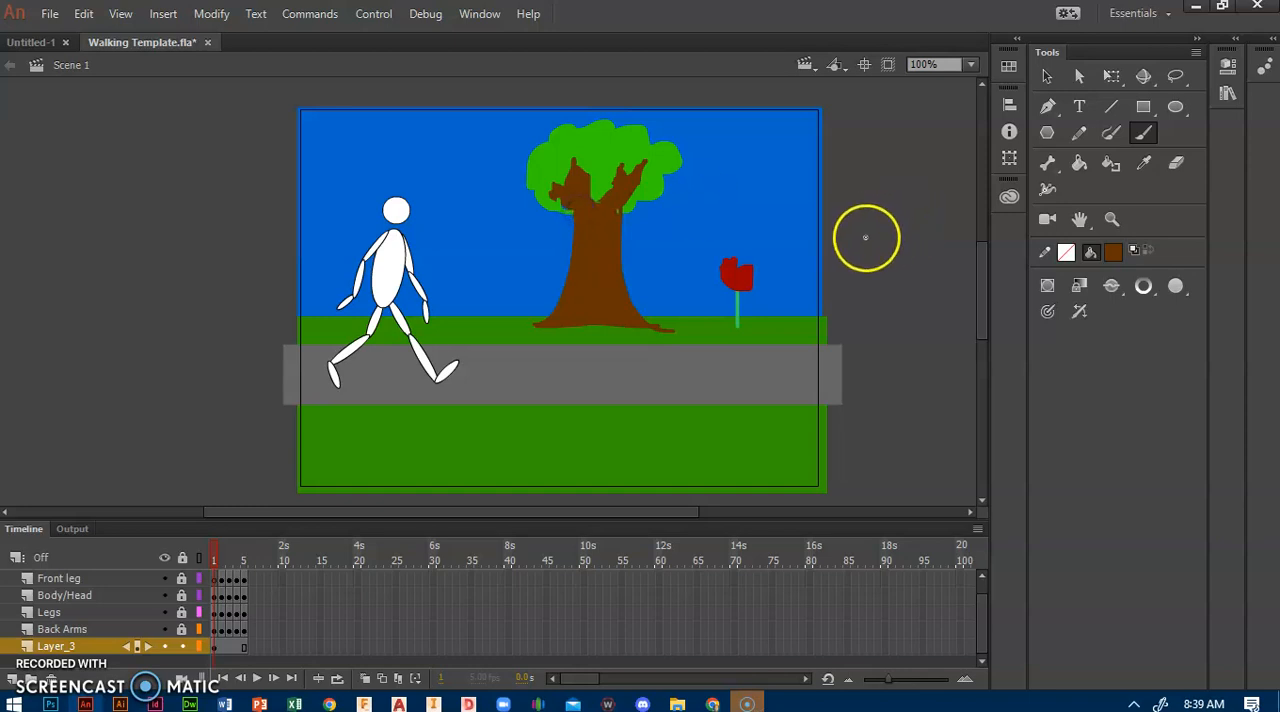
Step: Draw a yellow #FFFF00 circle without outline as the sun in the upper right corner of the sky, and play the animation
left_click(1175, 106)
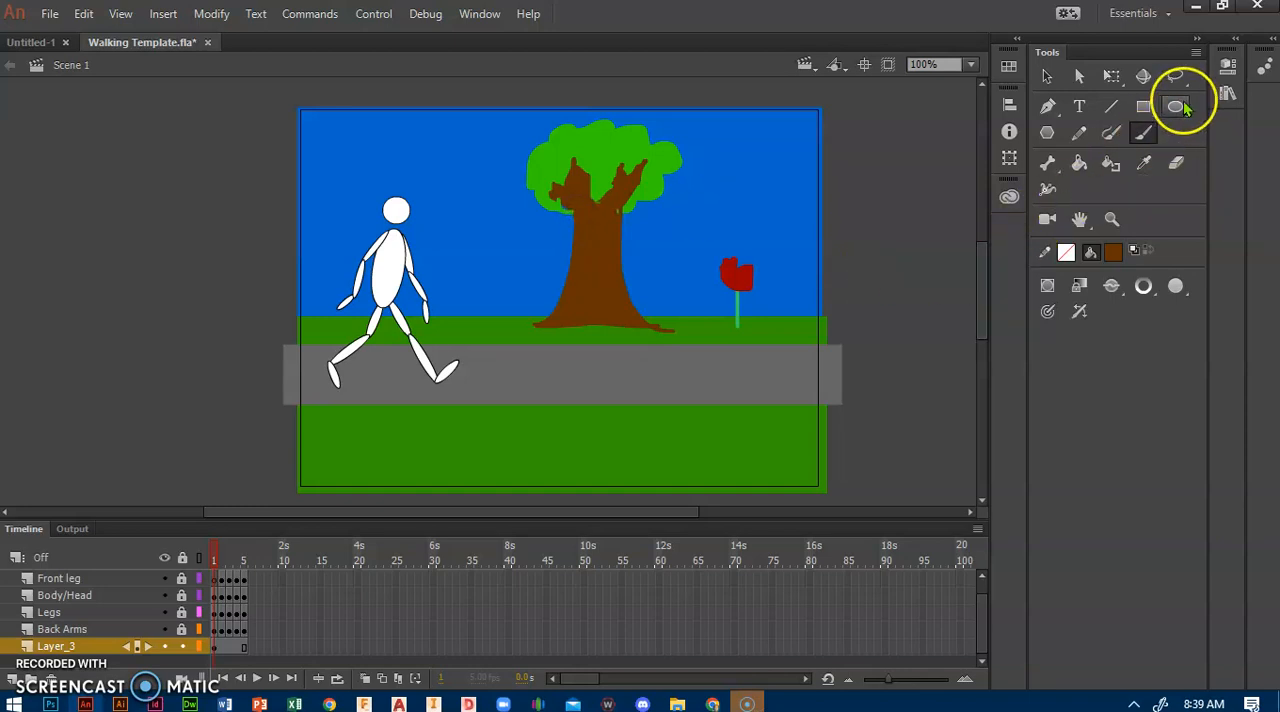
left_click(1112, 252)
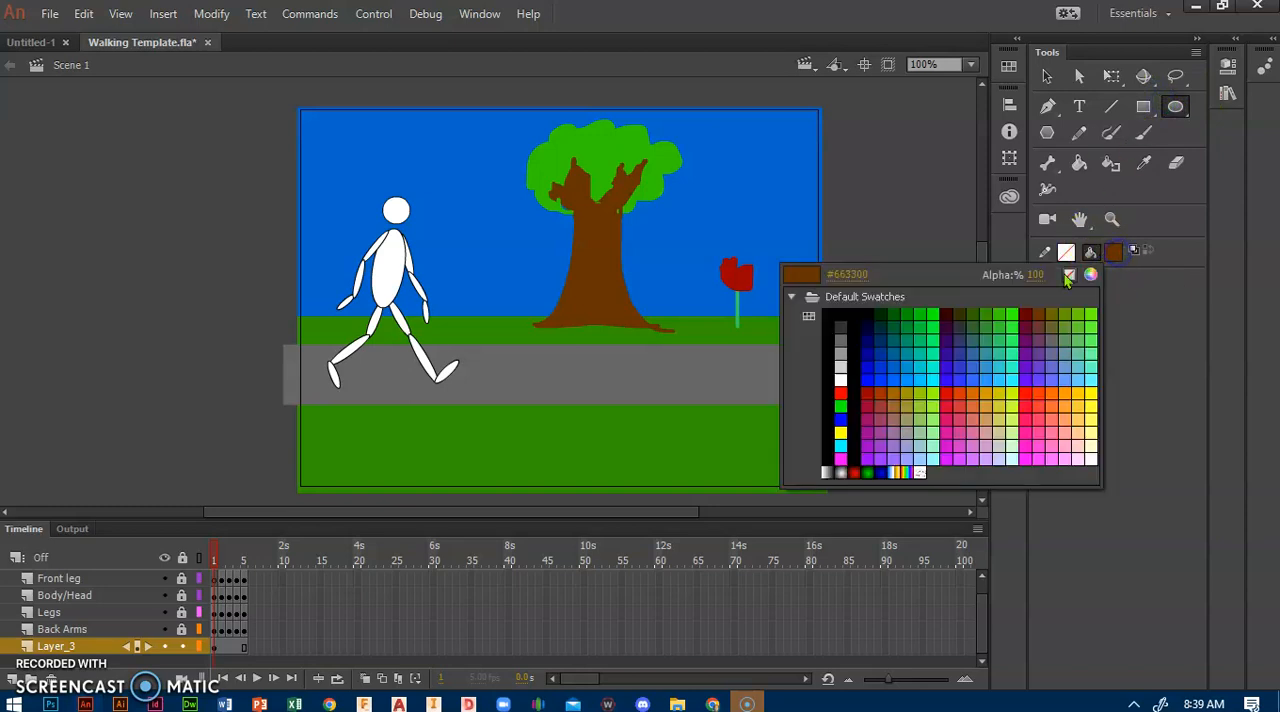
left_click(1089, 394)
left_click_drag(765, 124, 797, 171)
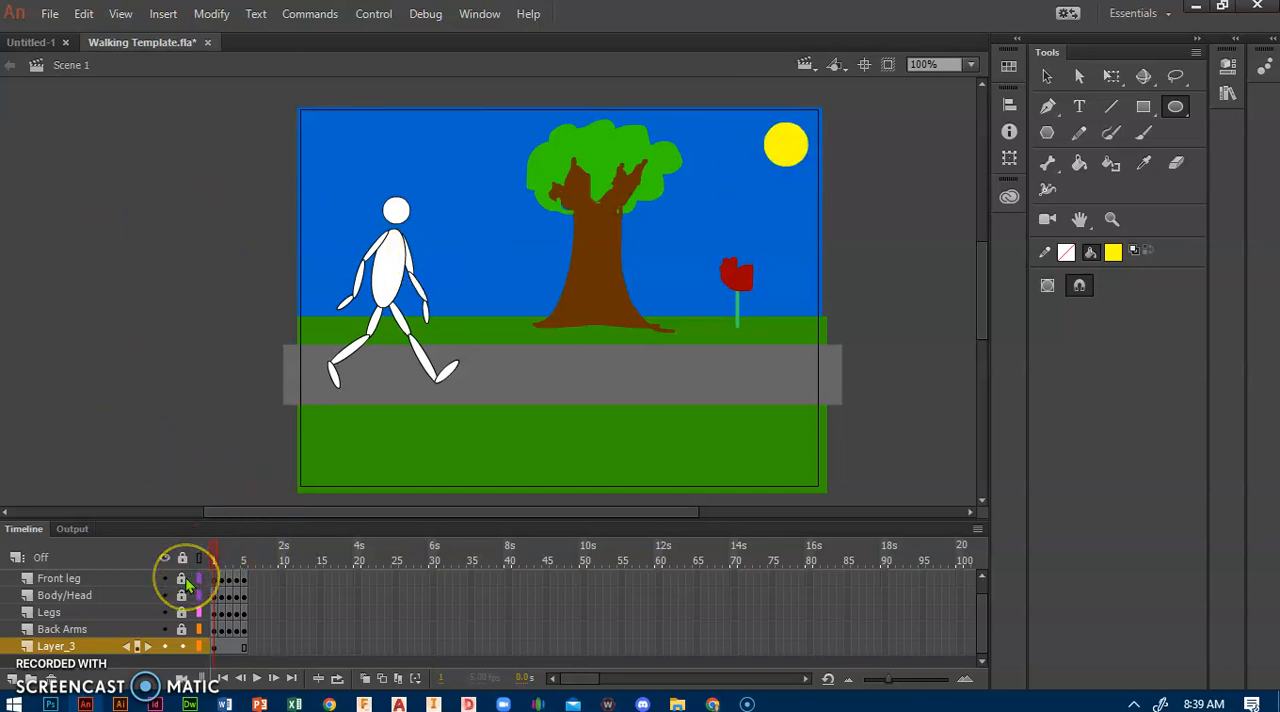
key("Return")
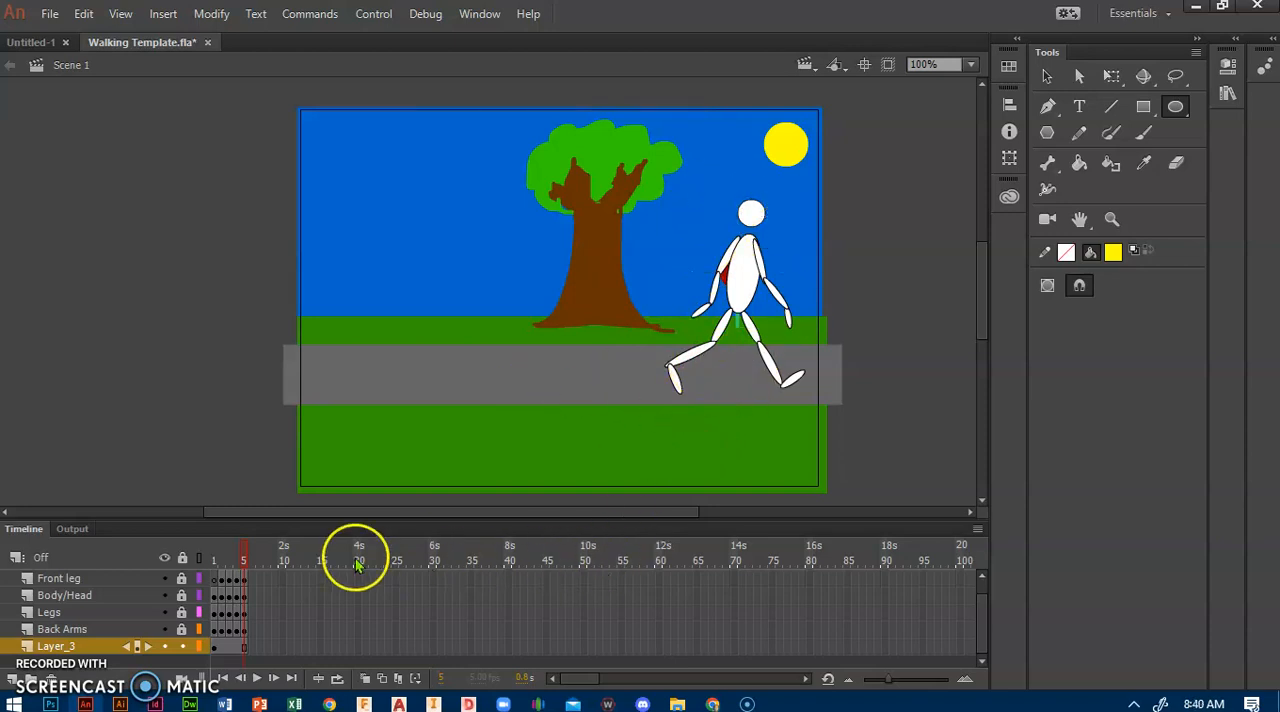
Step: Copy frame 4 of the Front leg layer and paste it at frame 6 of the same layer
left_click(235, 580)
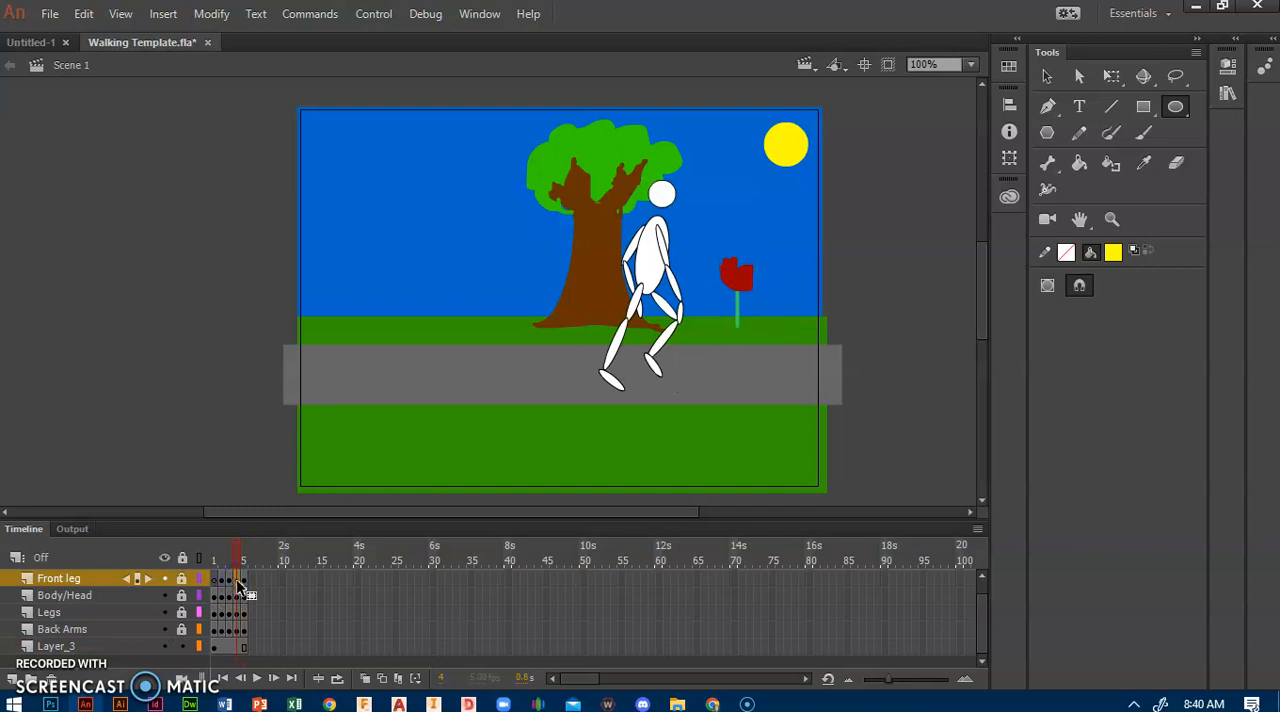
right_click(238, 584)
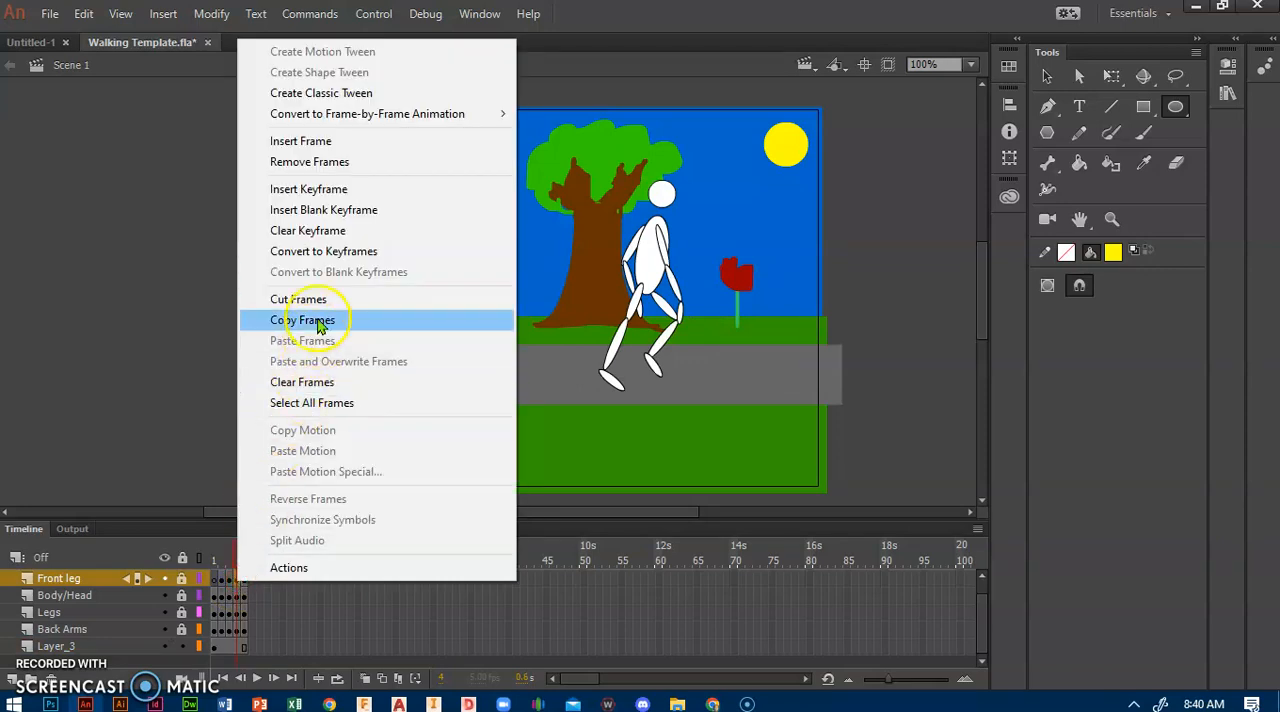
left_click(319, 322)
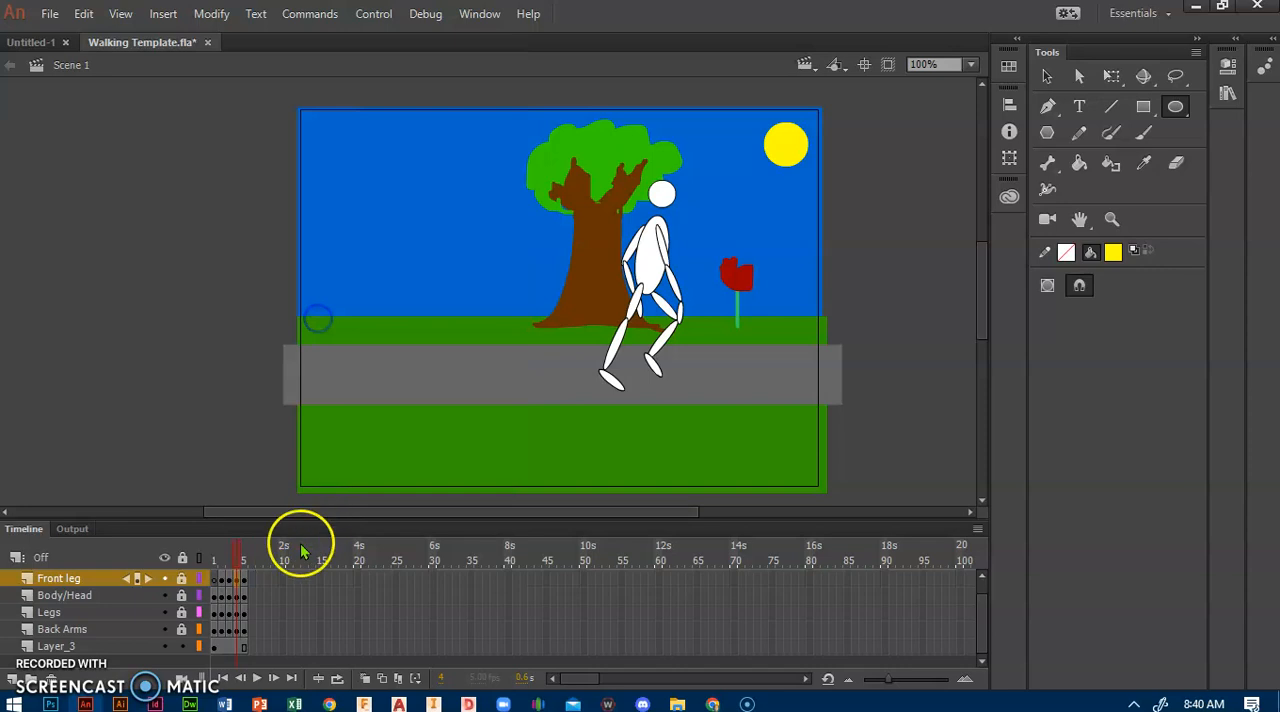
left_click(247, 580)
right_click(250, 580)
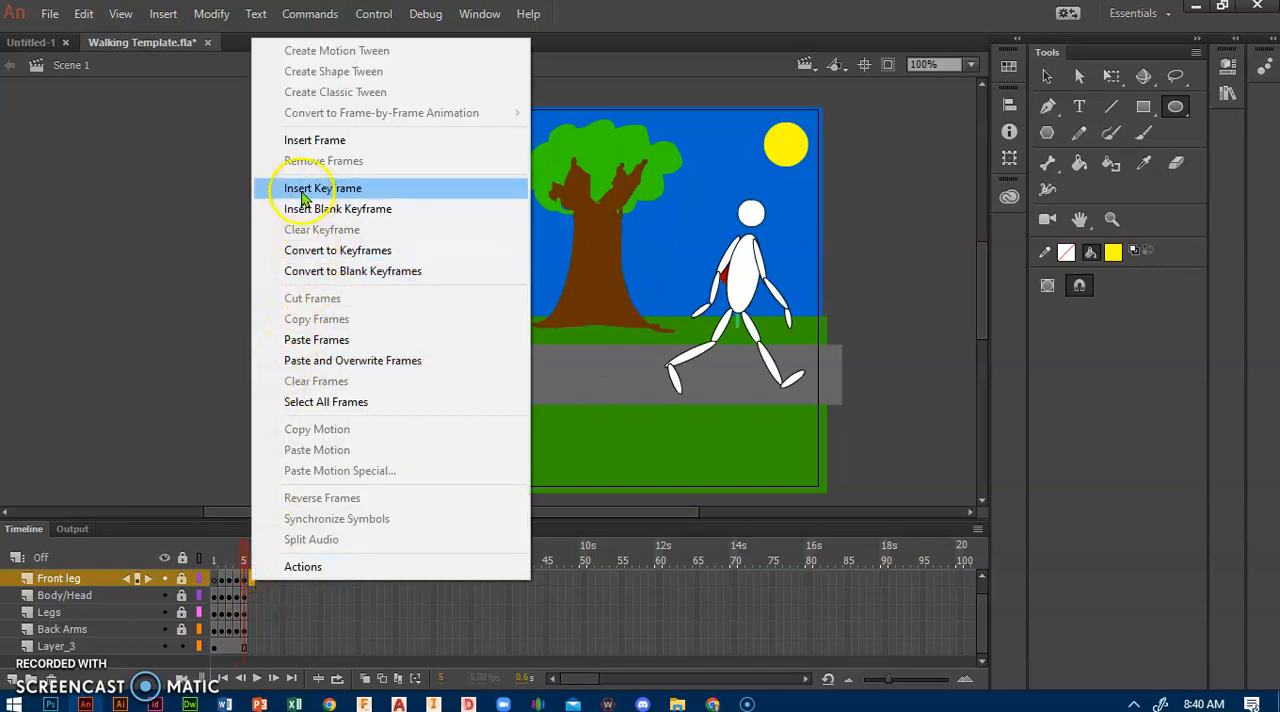
left_click(320, 340)
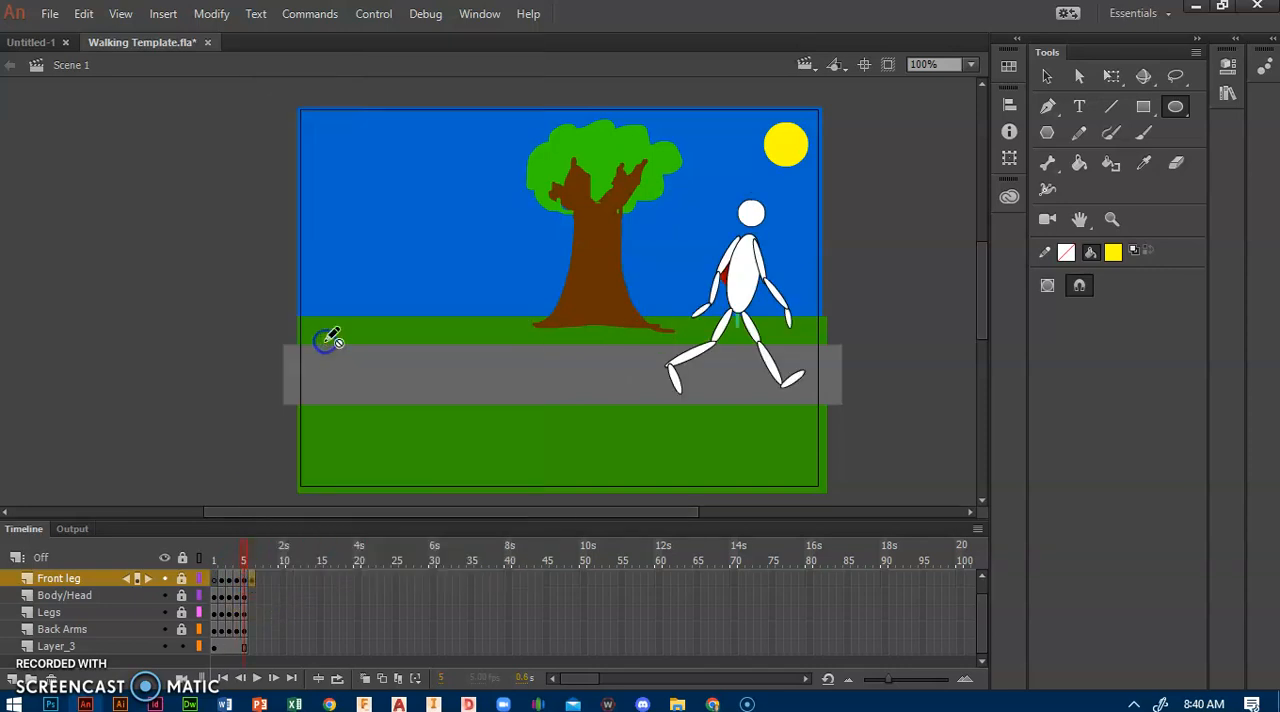
Step: Copy frame 4 of the Body/Head layer and paste it at frame 6 of the same layer
left_click(237, 597)
right_click(238, 598)
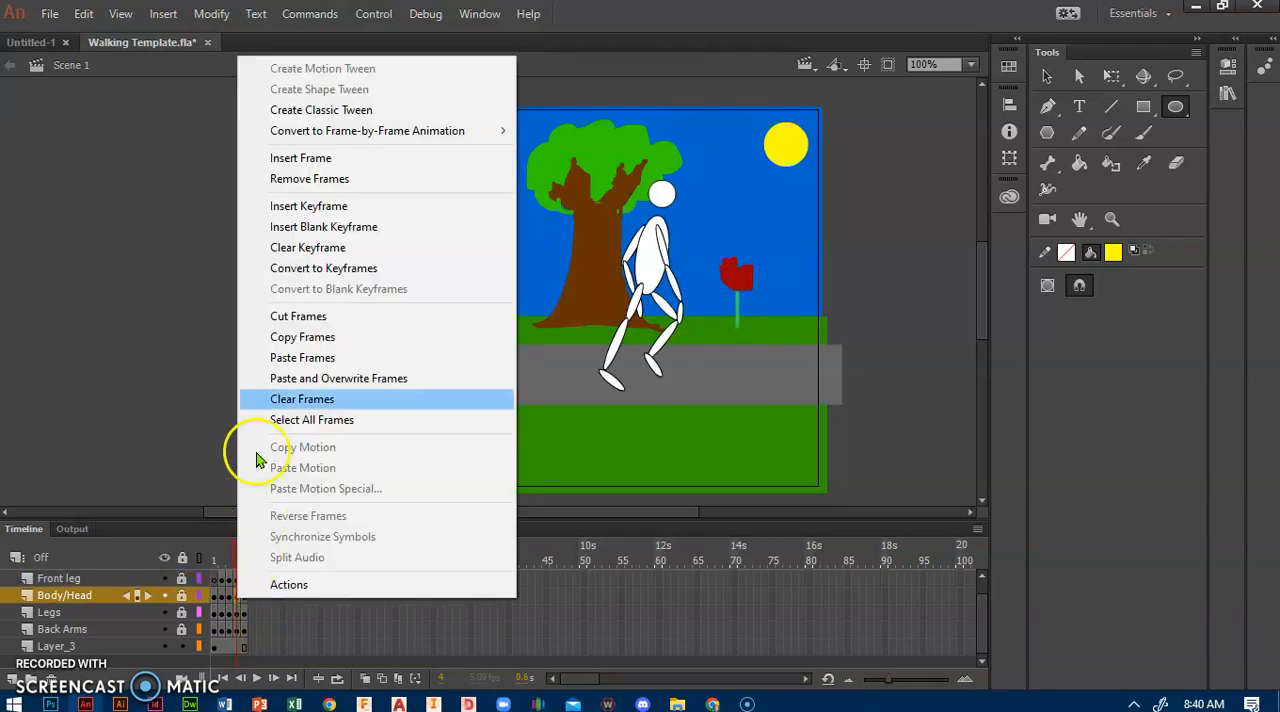
left_click(345, 338)
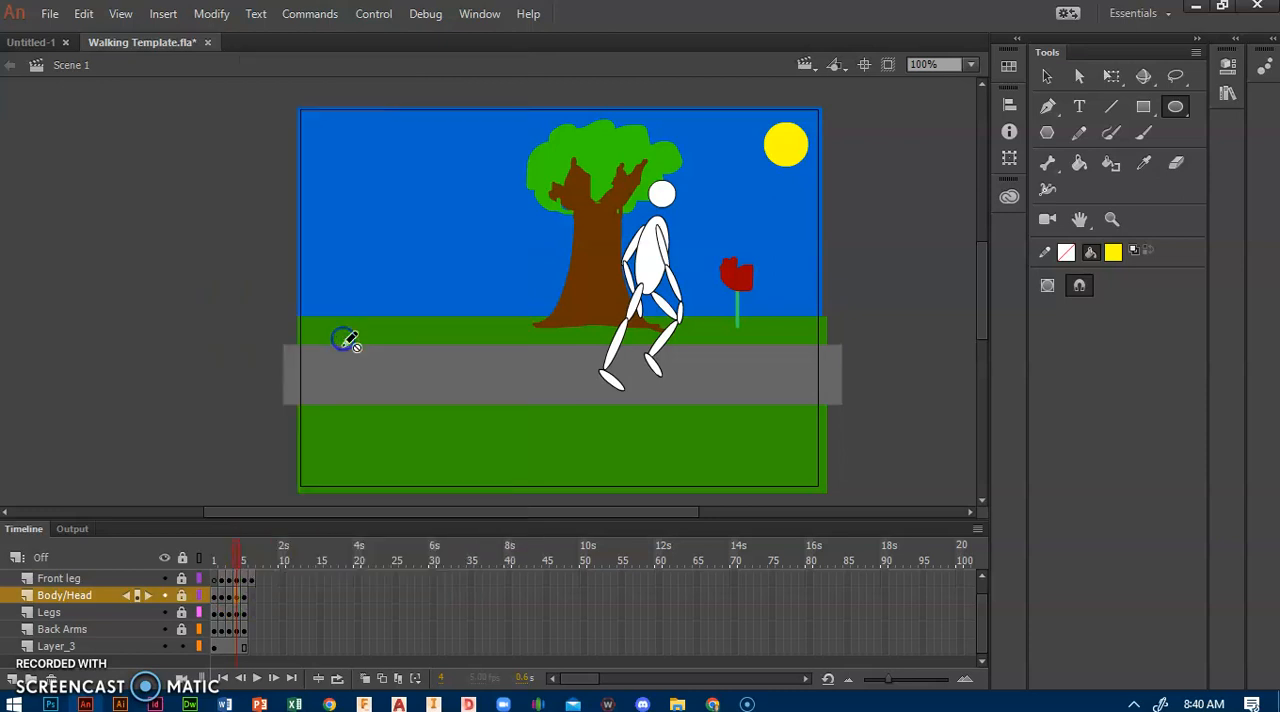
left_click(250, 597)
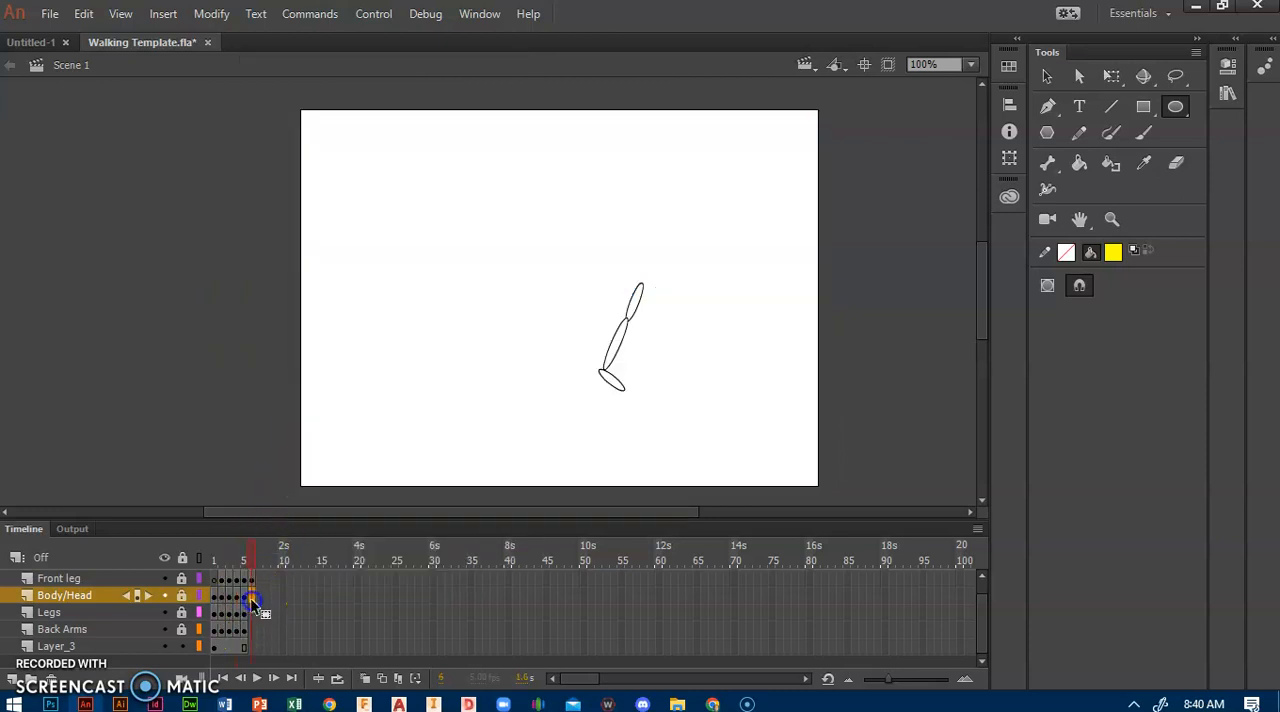
right_click(250, 597)
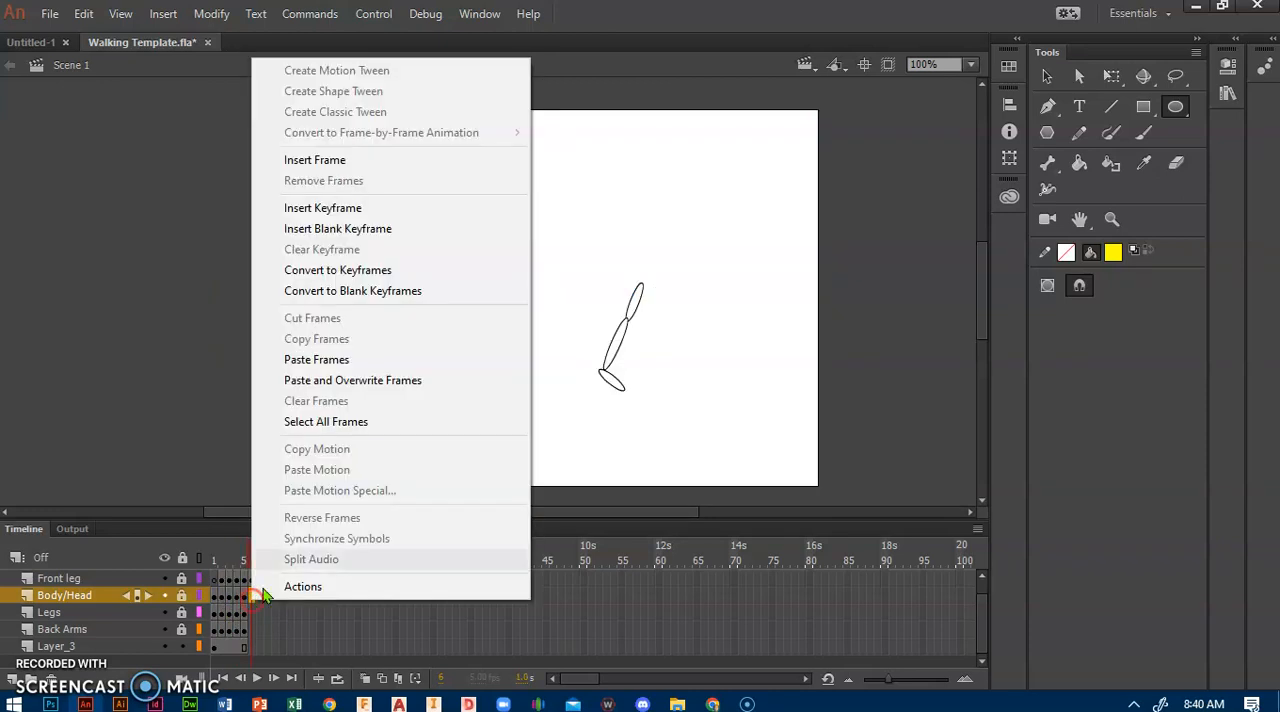
left_click(344, 366)
Step: Copy frame 4 of the Legs layer and paste it at frame 6 of the same layer
left_click(237, 614)
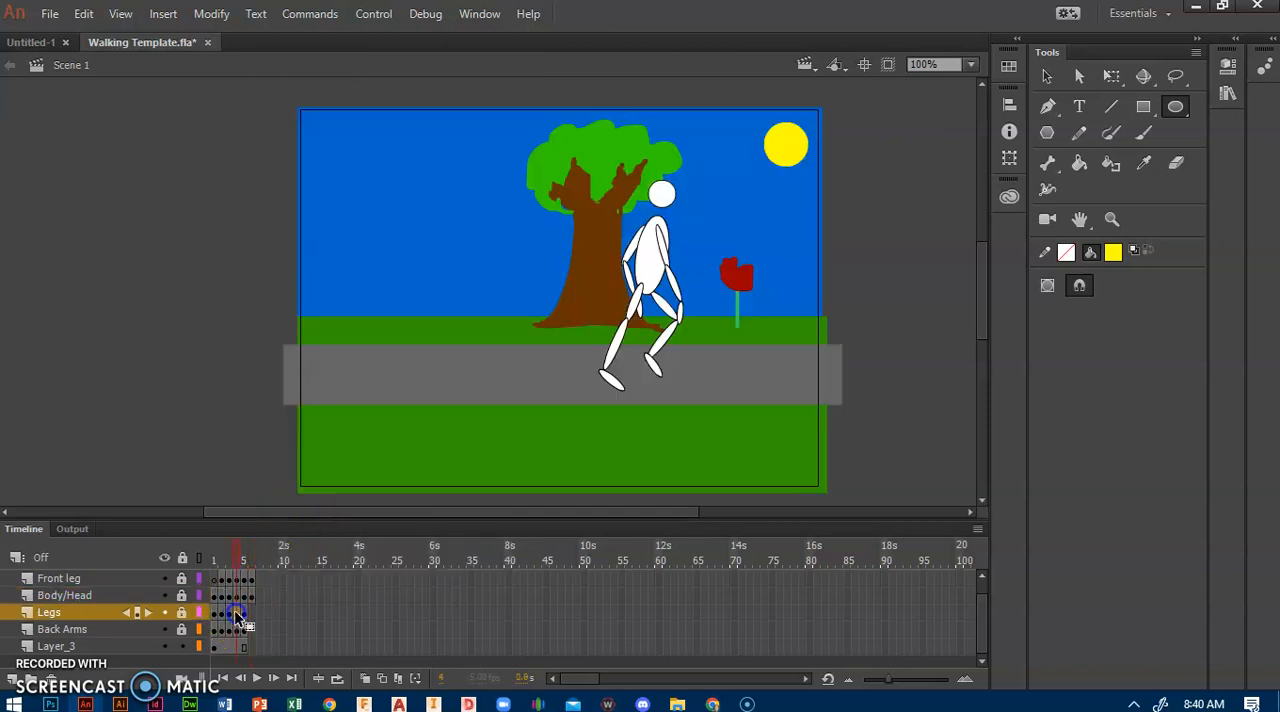
right_click(239, 614)
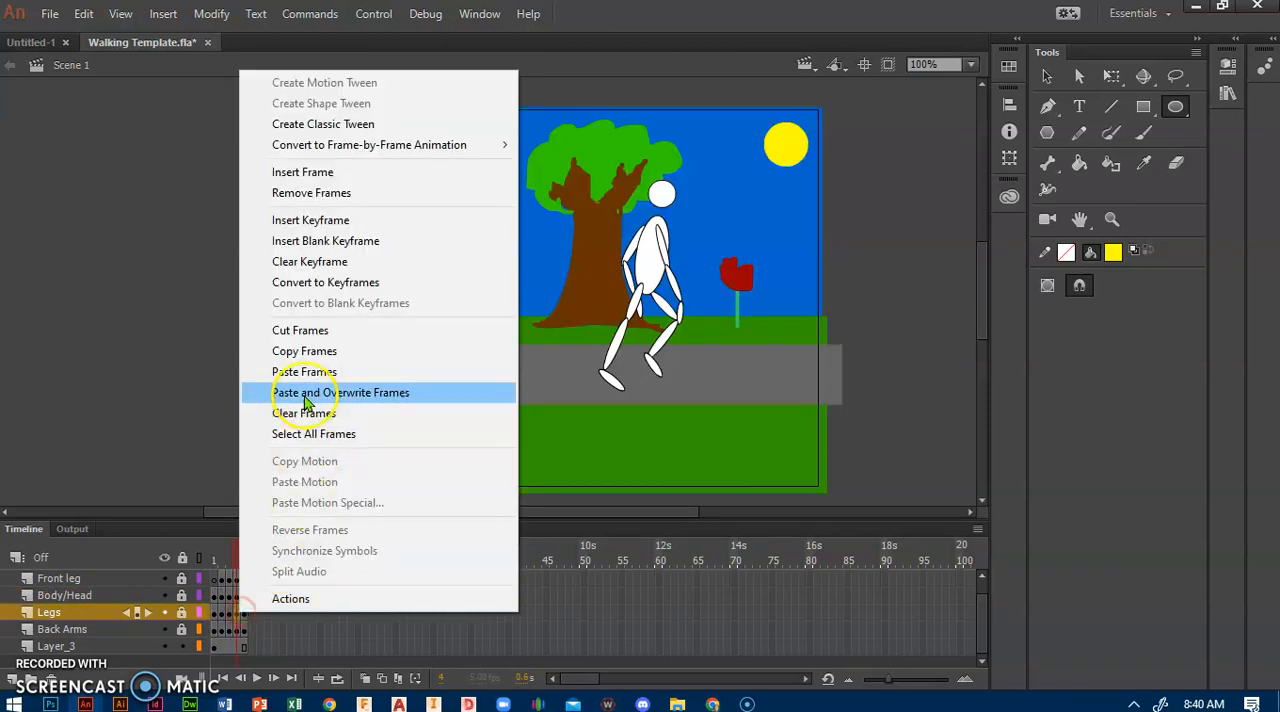
left_click(305, 351)
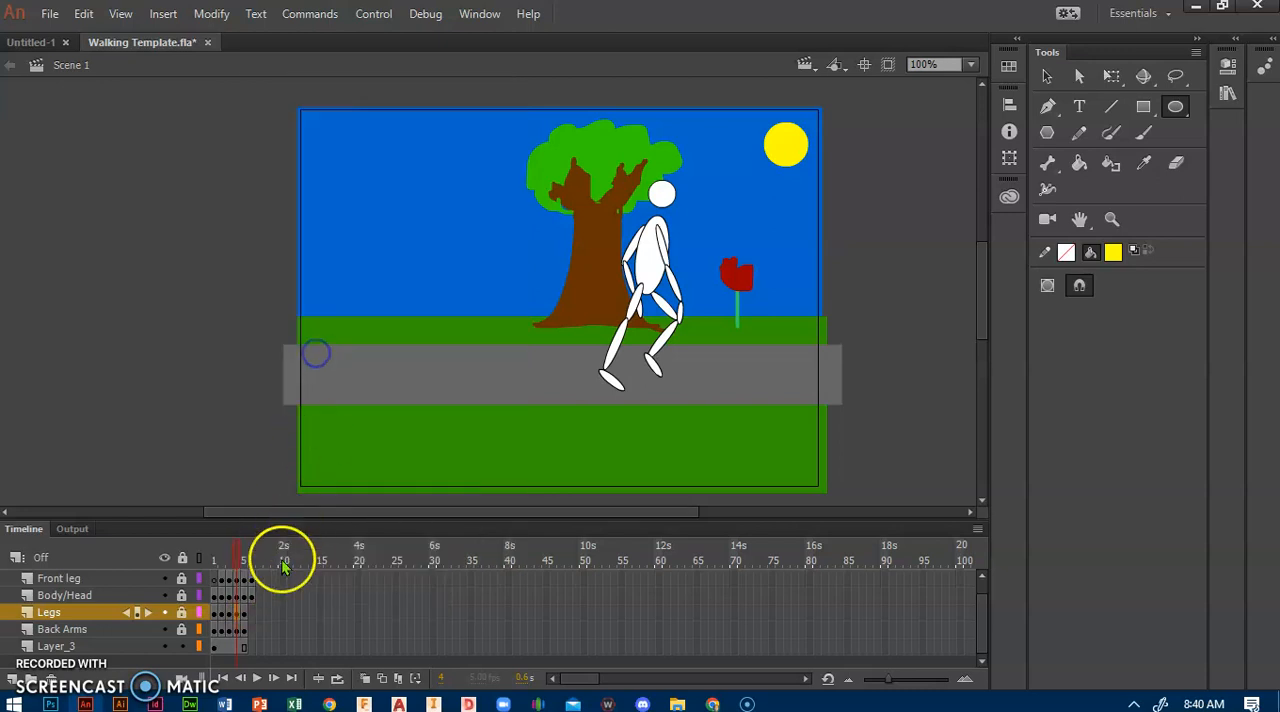
left_click(250, 614)
right_click(251, 613)
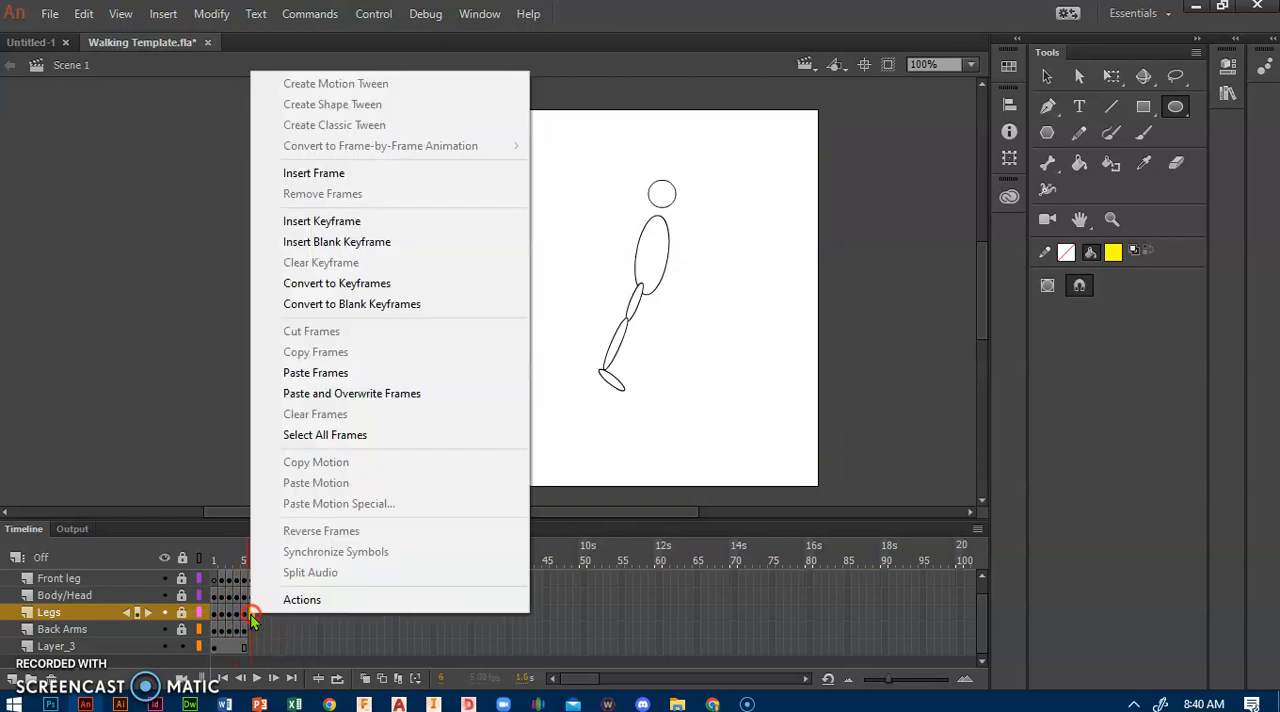
left_click(305, 378)
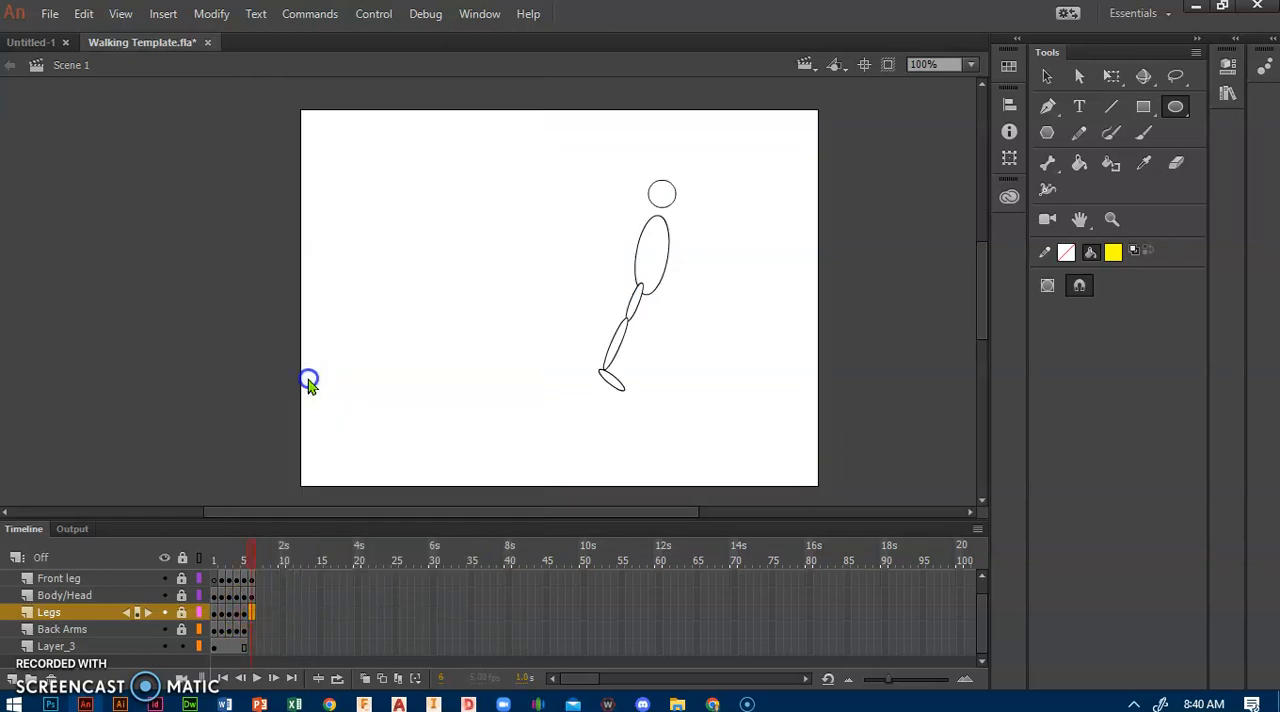
Step: Copy frame 4 of the Back Arms layer and paste it at frame 6 of the same layer
left_click(240, 632)
right_click(240, 632)
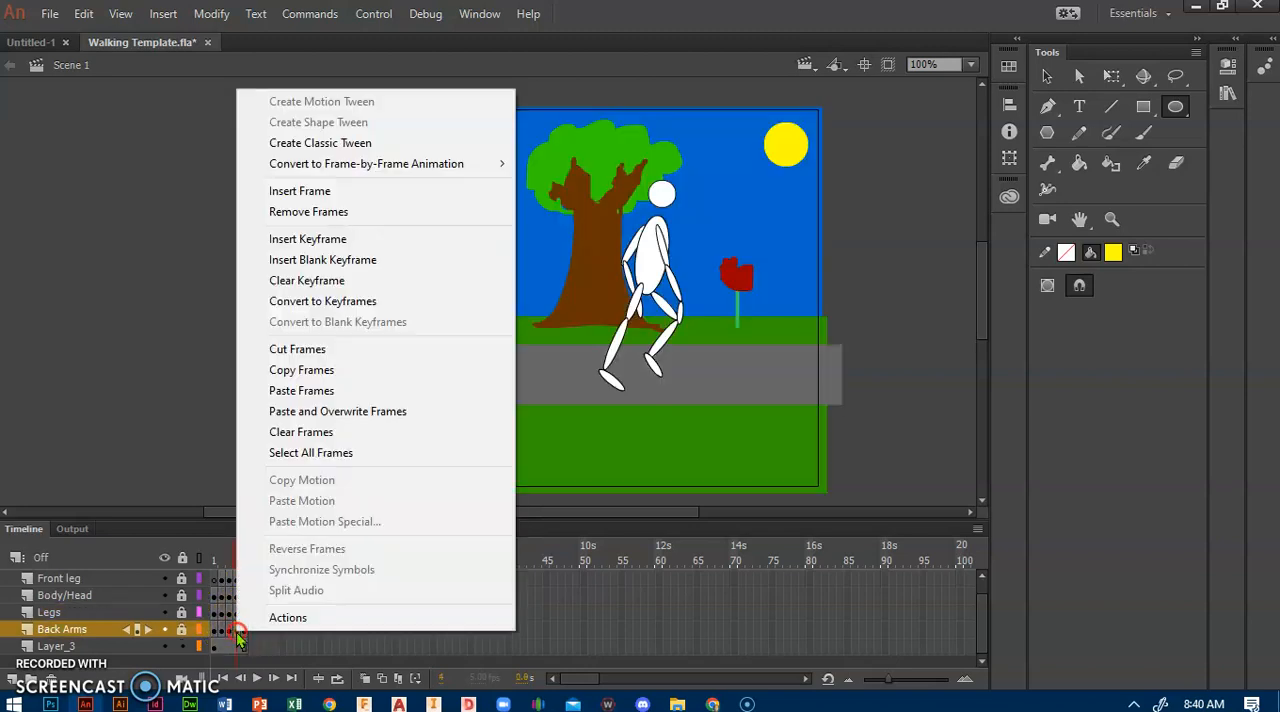
left_click(308, 376)
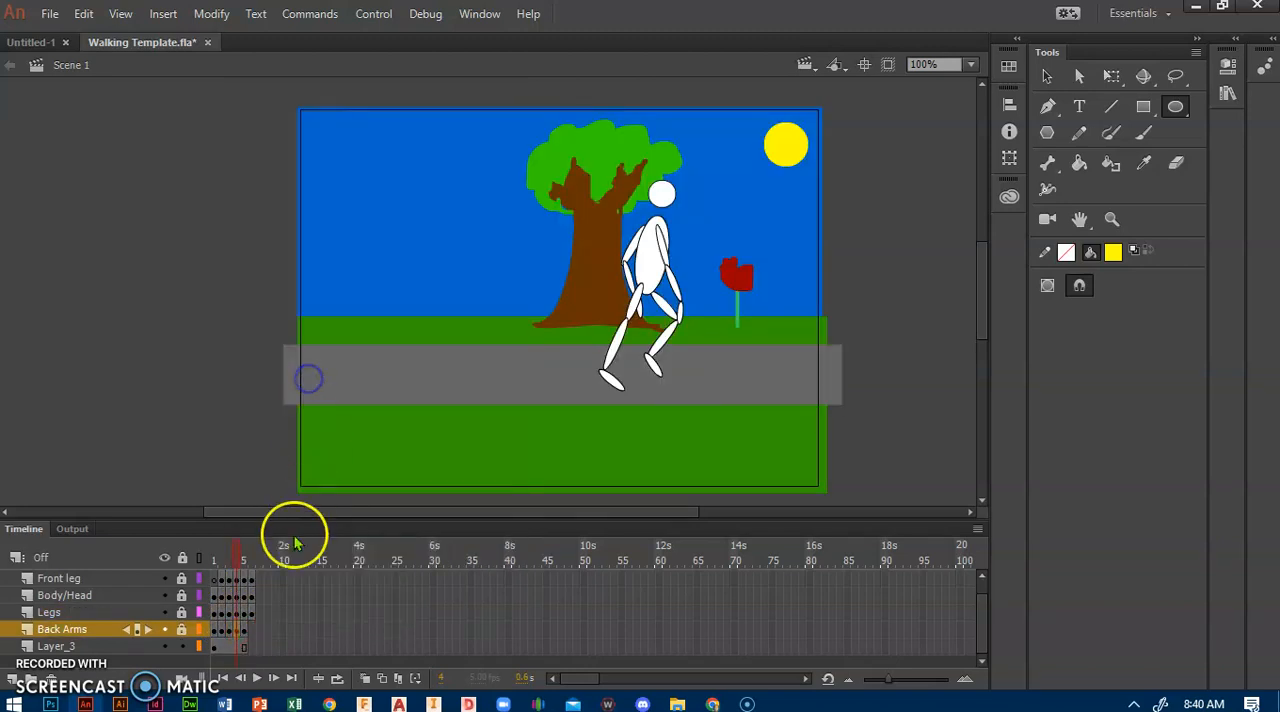
right_click(252, 632)
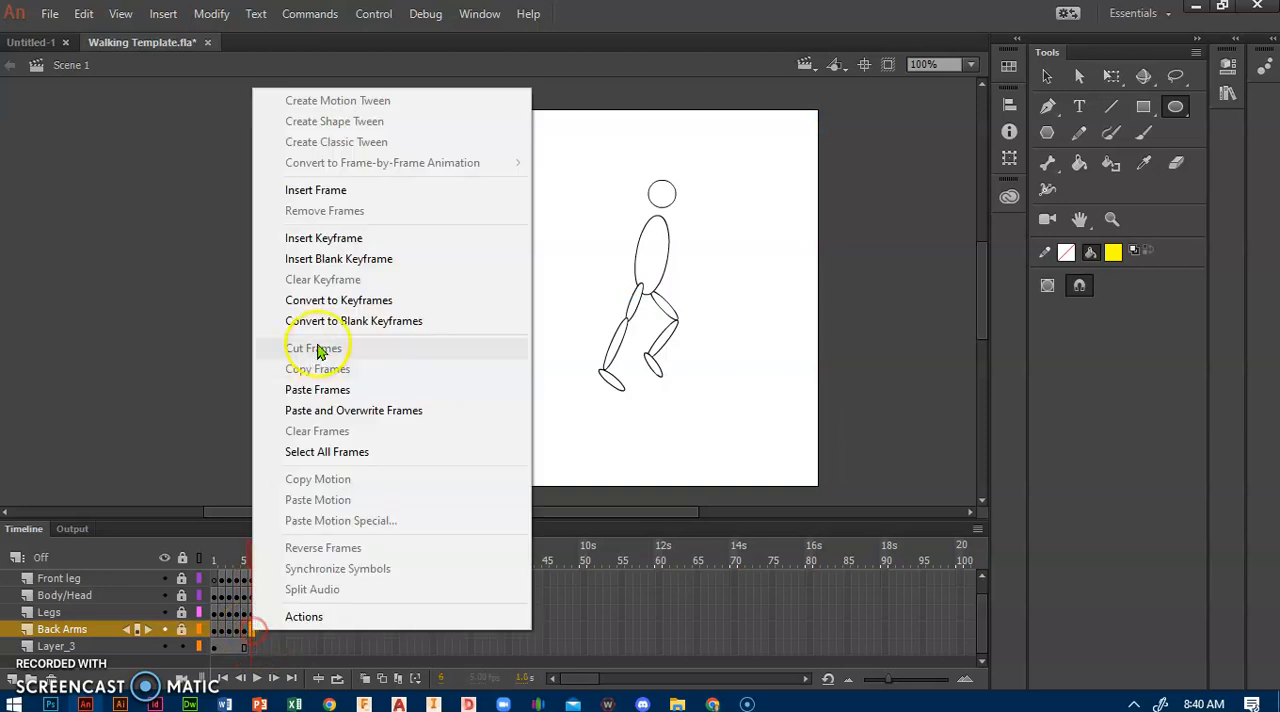
left_click(318, 390)
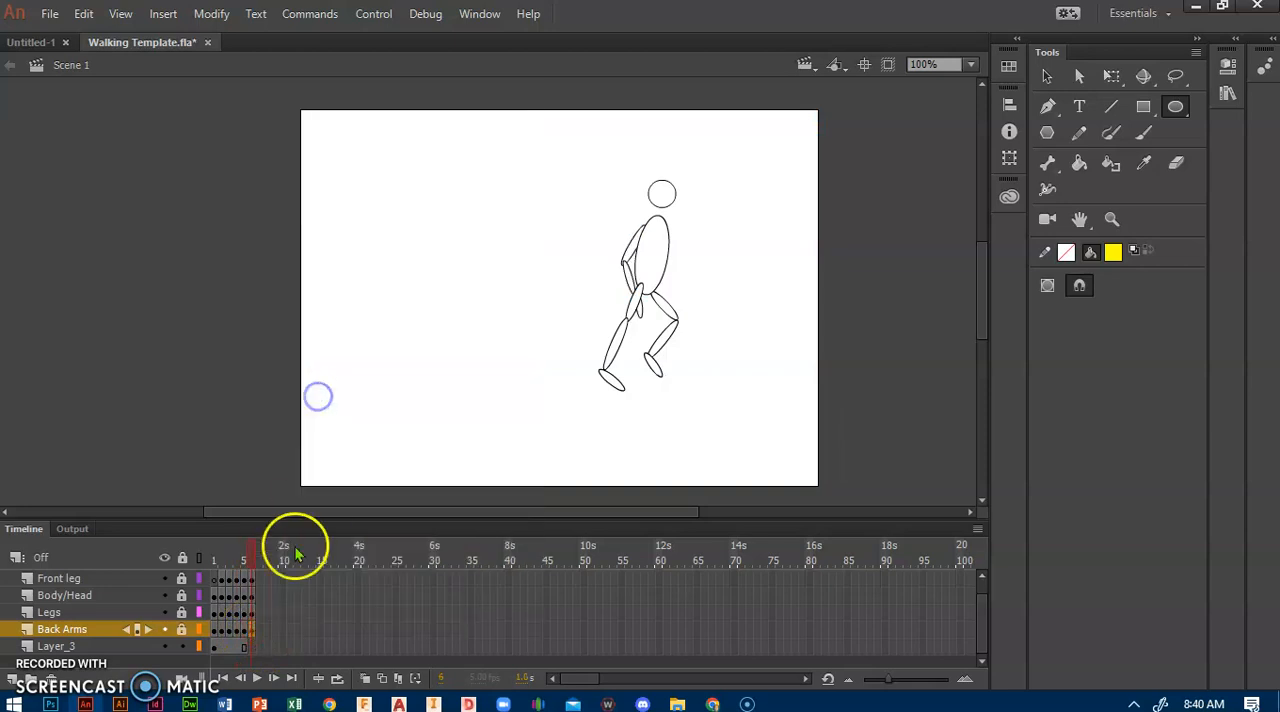
Step: Extend the background on Layer_3 to a keyframe at frame 20
left_click(243, 646)
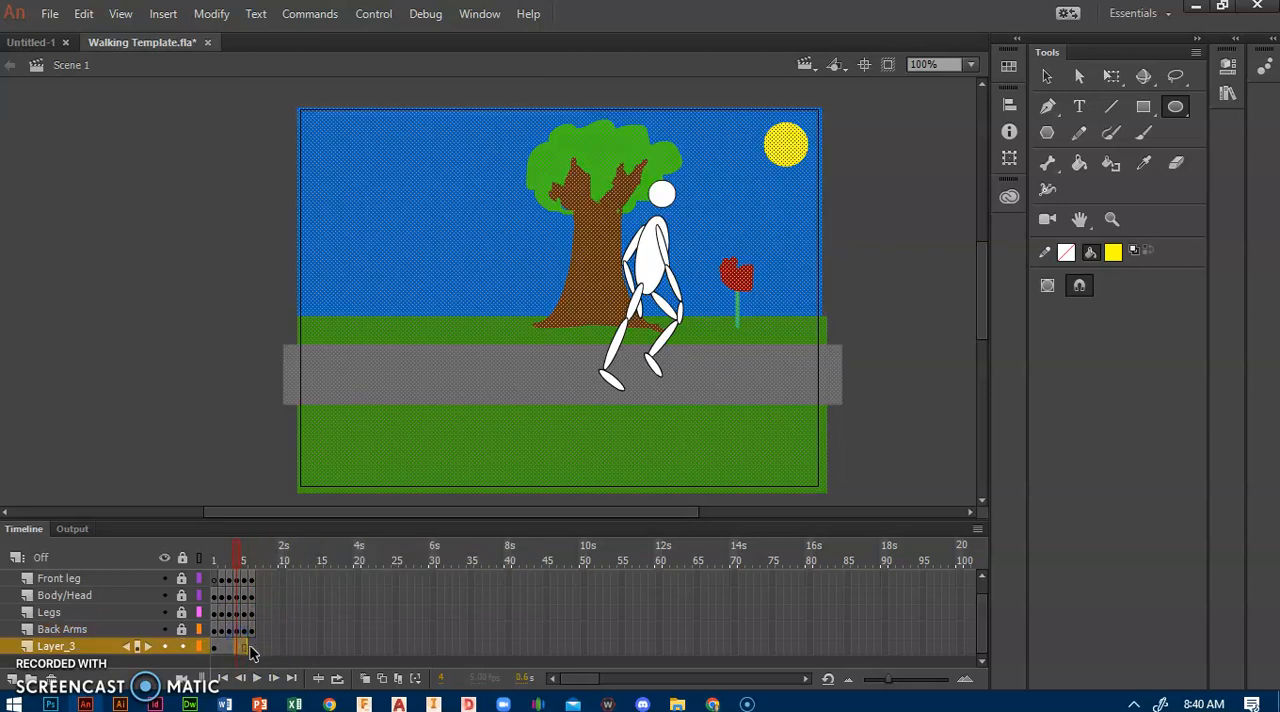
left_click(243, 646)
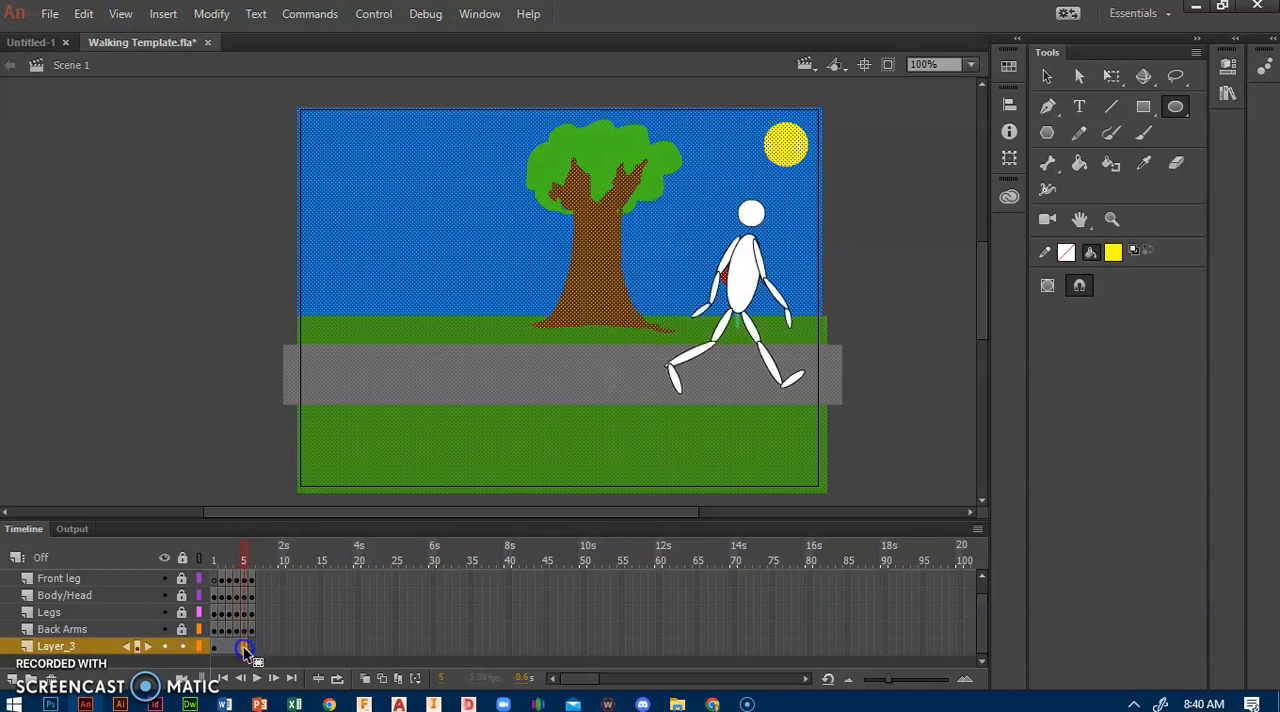
left_click(356, 645)
key("F5")
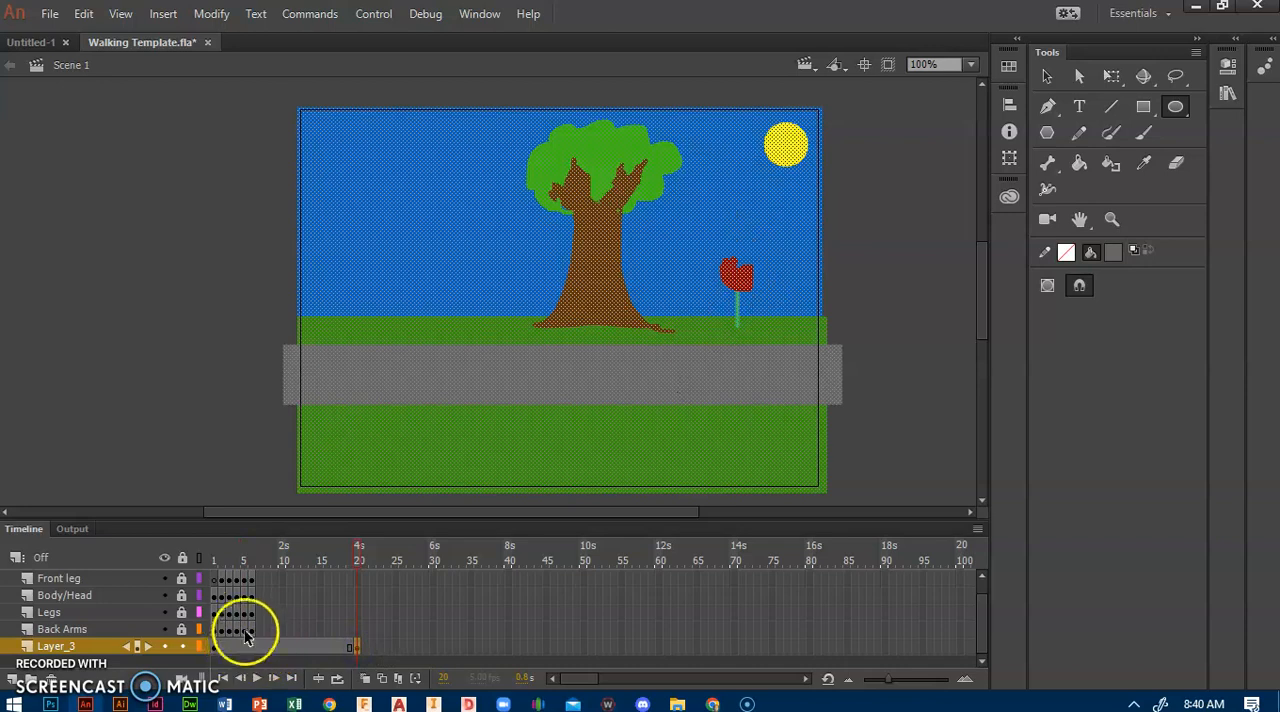
Step: At frame 6, show onion skin outlines back to frame 4, with Layer_3 locked and the Front leg, Body/Head, Legs and Back Arms layers unlocked
left_click(240, 576)
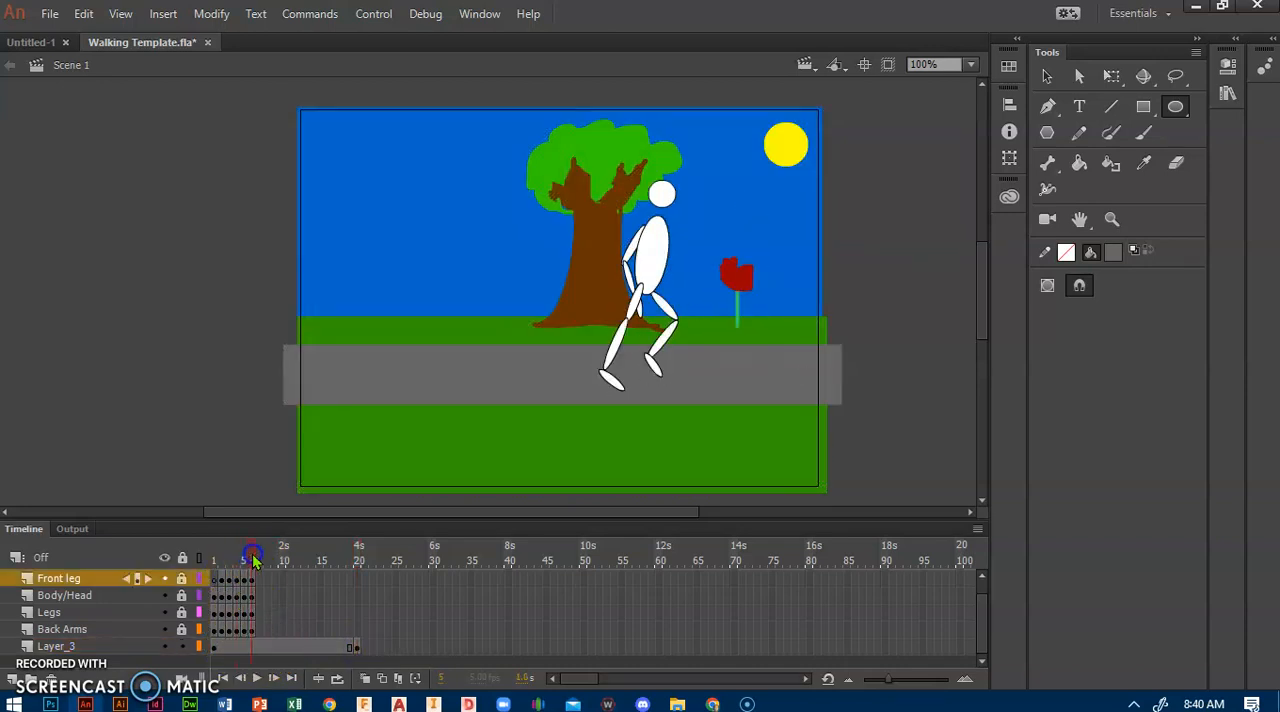
left_click_drag(251, 555, 240, 562)
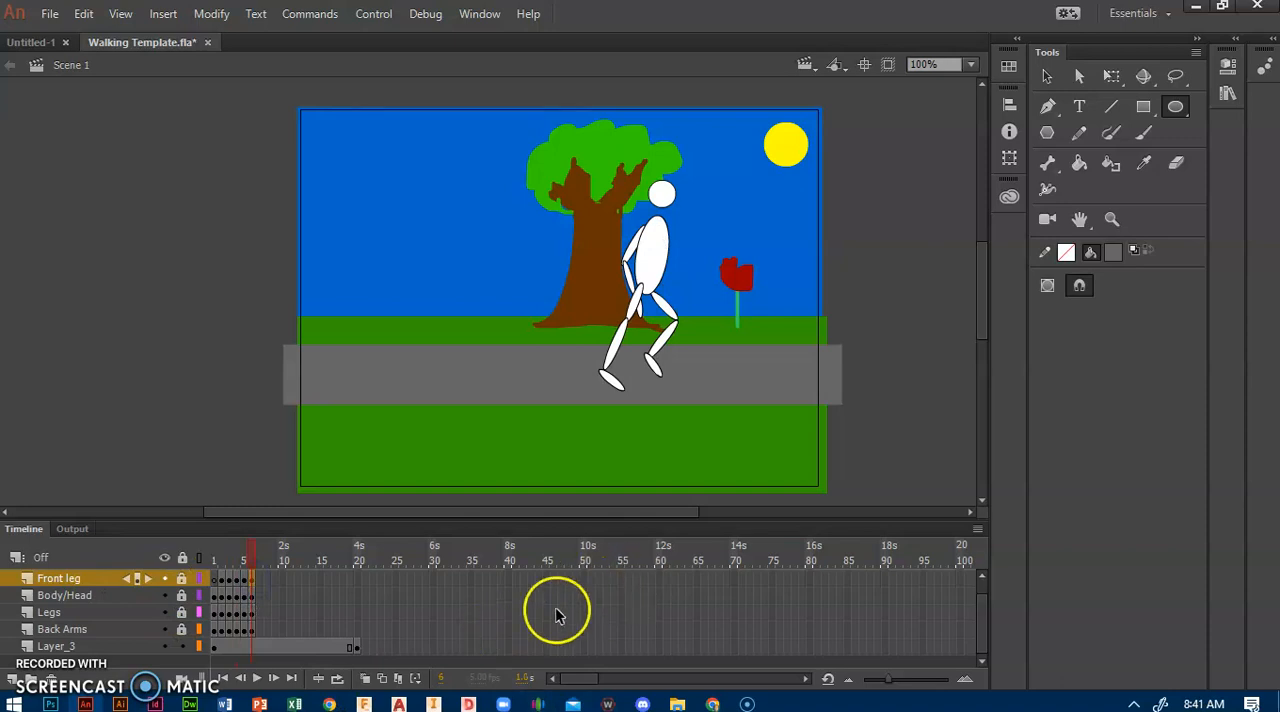
left_click(381, 683)
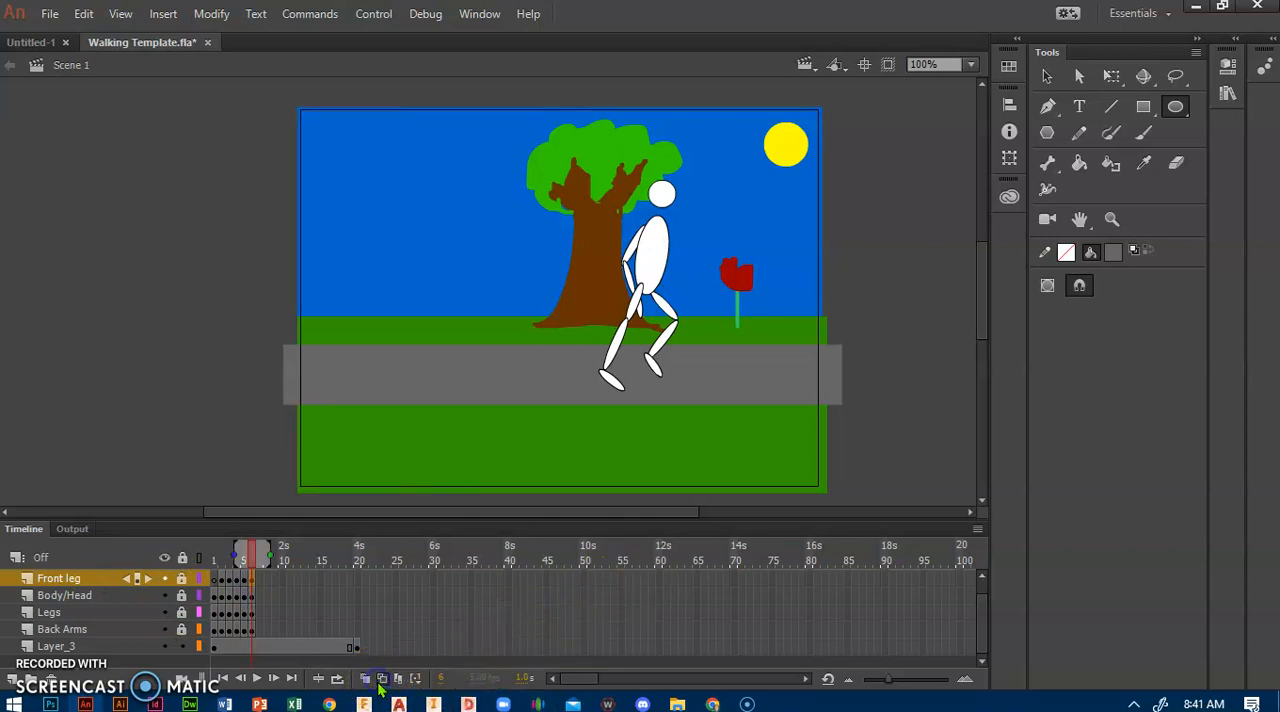
left_click_drag(229, 552, 271, 555)
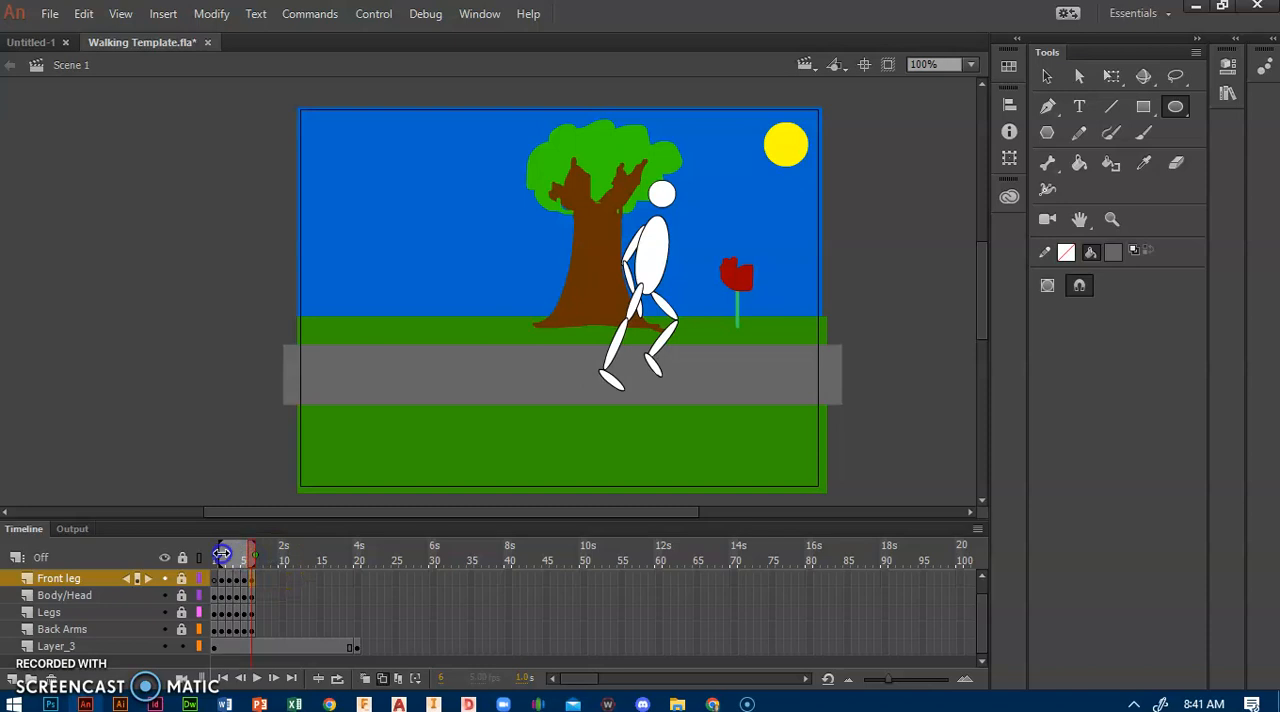
left_click_drag(241, 557, 243, 557)
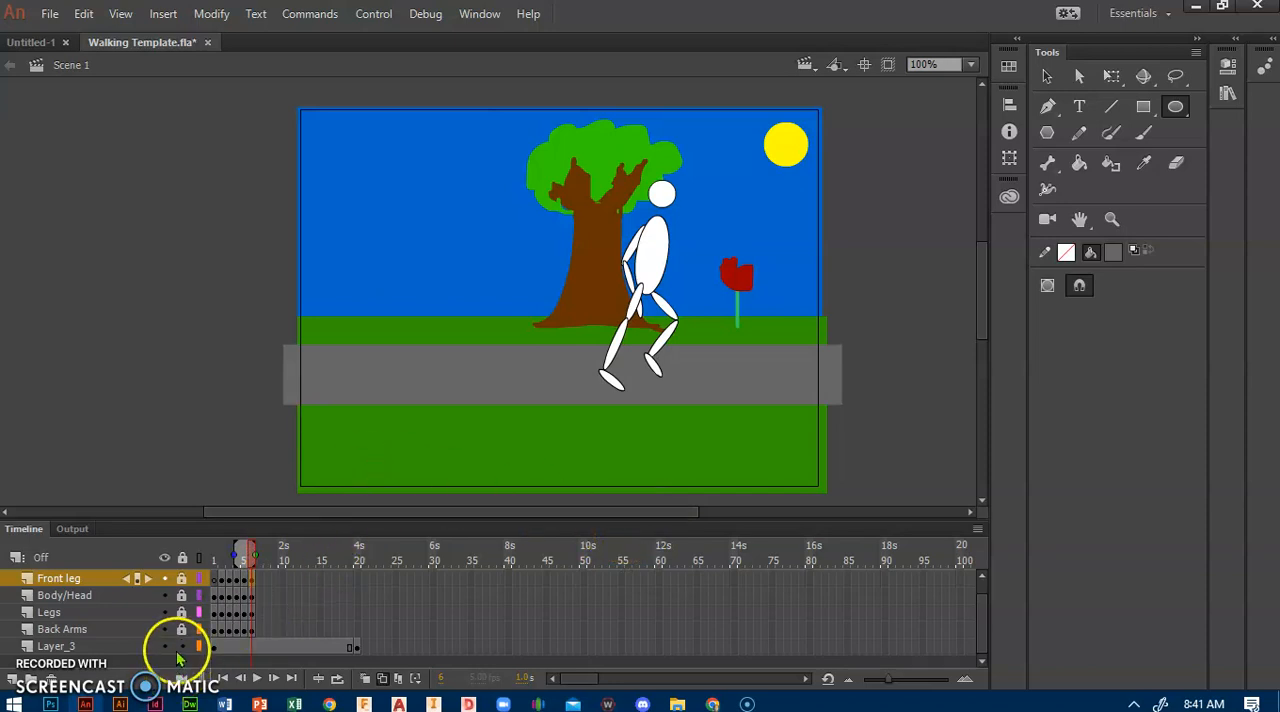
left_click_drag(173, 590, 175, 573)
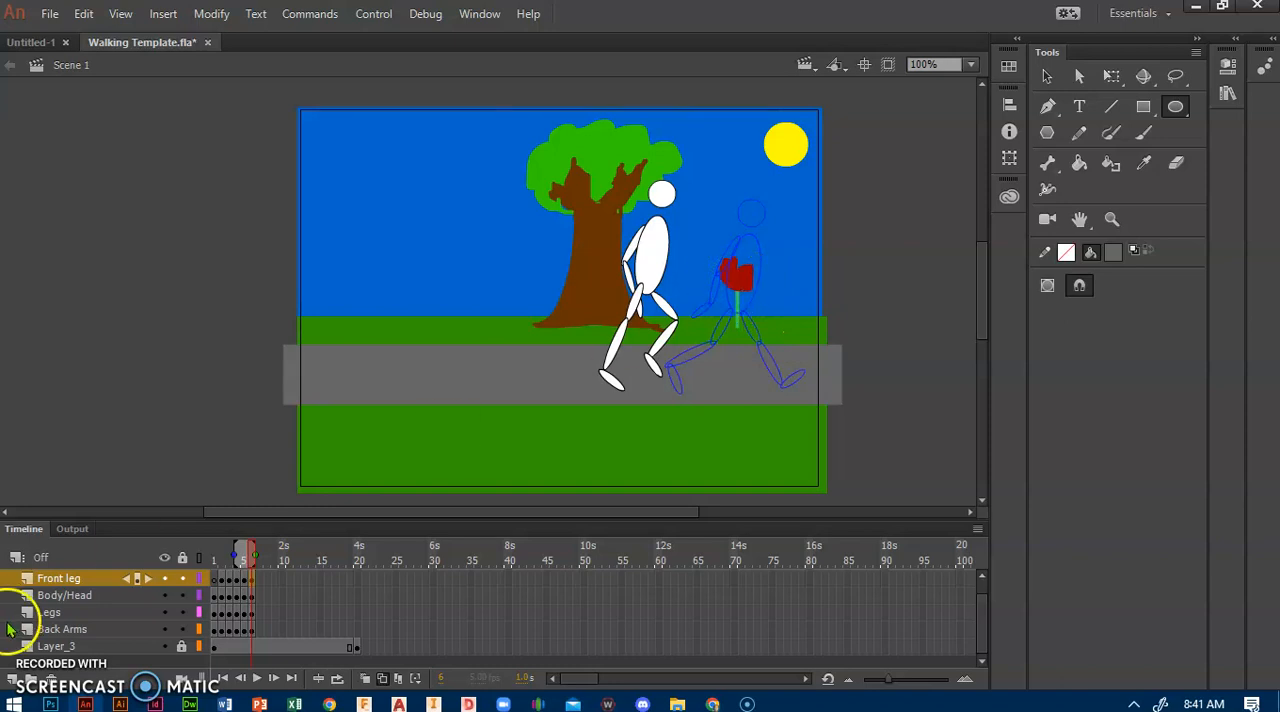
Step: Copy frame 4 of the Front Arms layer, paste it at frame 6 of the same layer, and unlock the layer
scroll(175, 621, "up", 1)
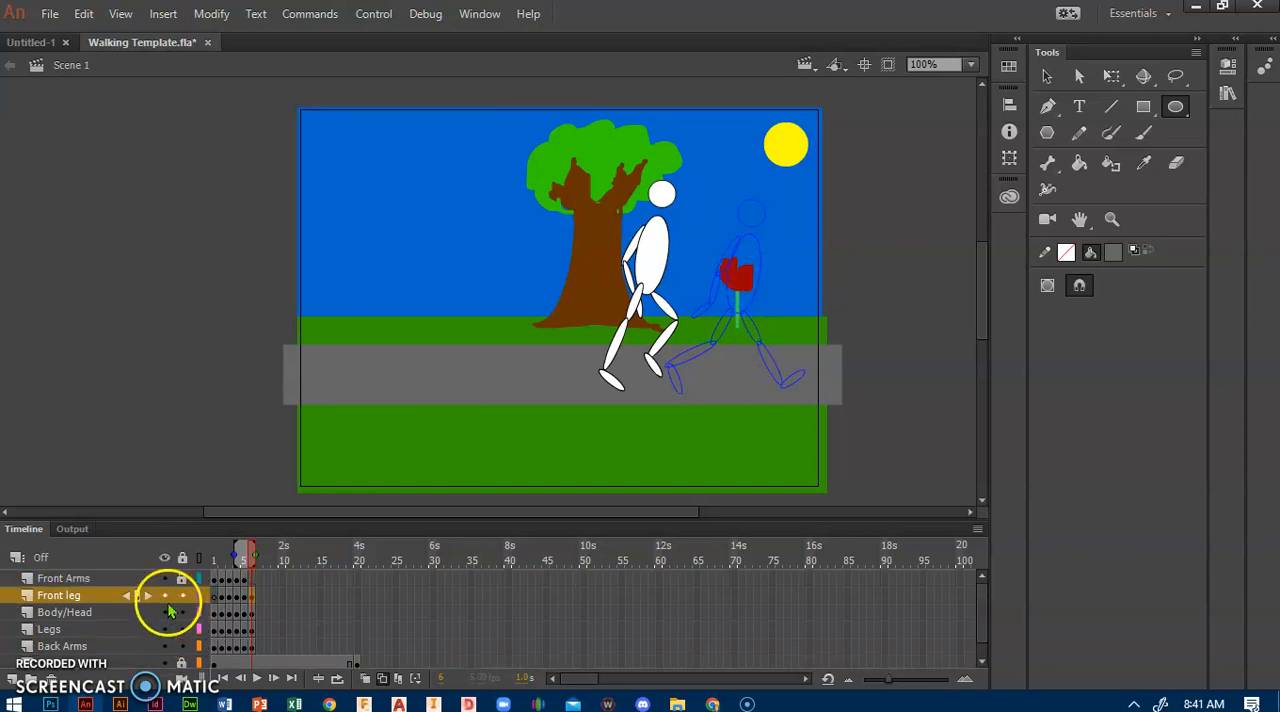
right_click(250, 584)
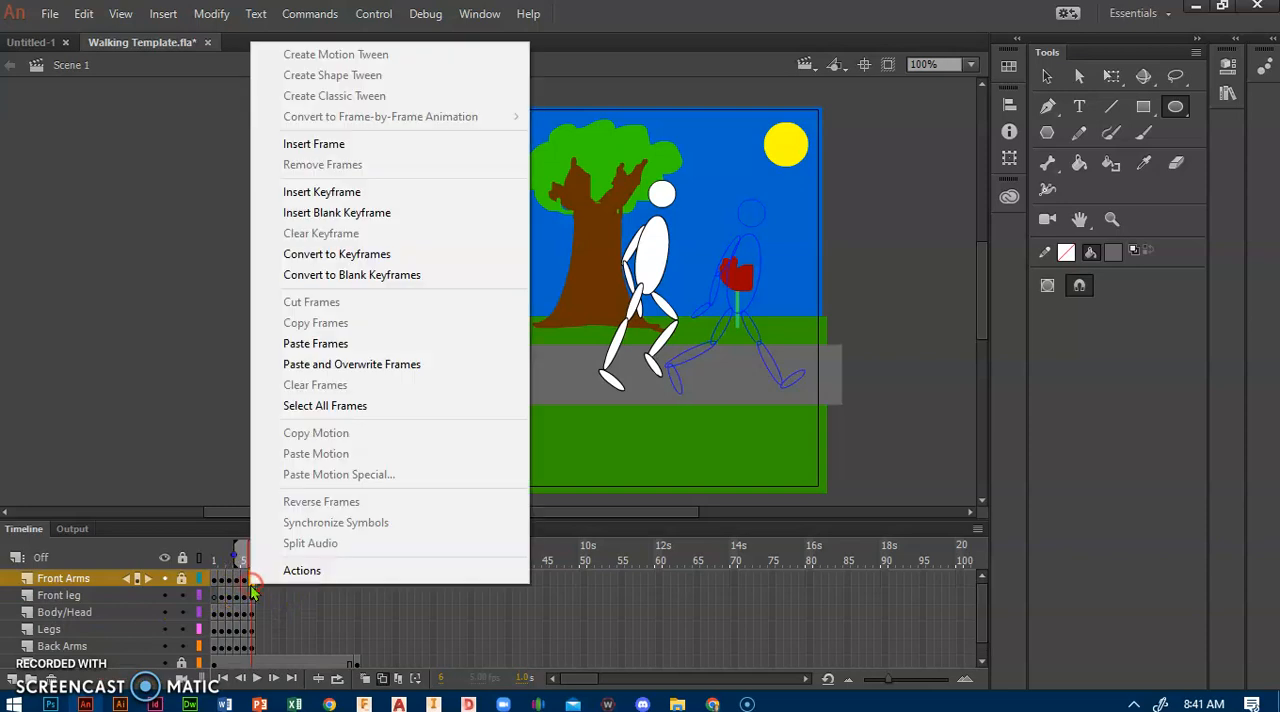
left_click(241, 587)
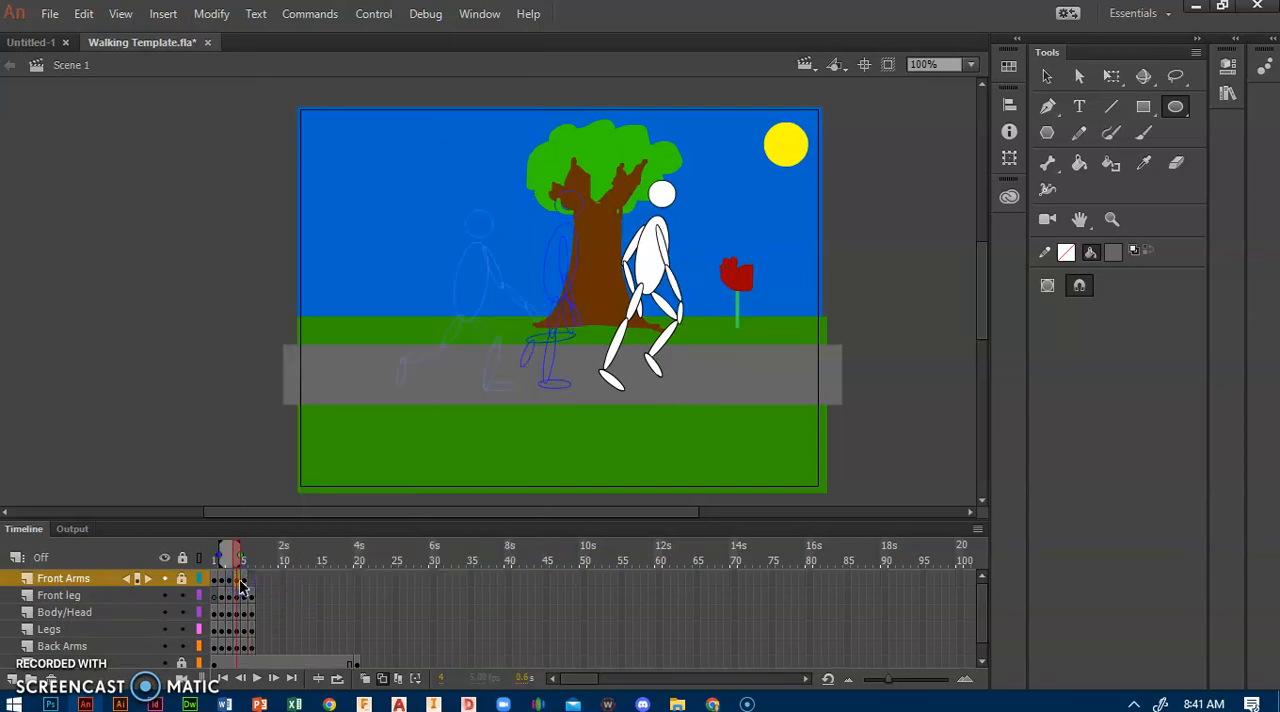
right_click(239, 586)
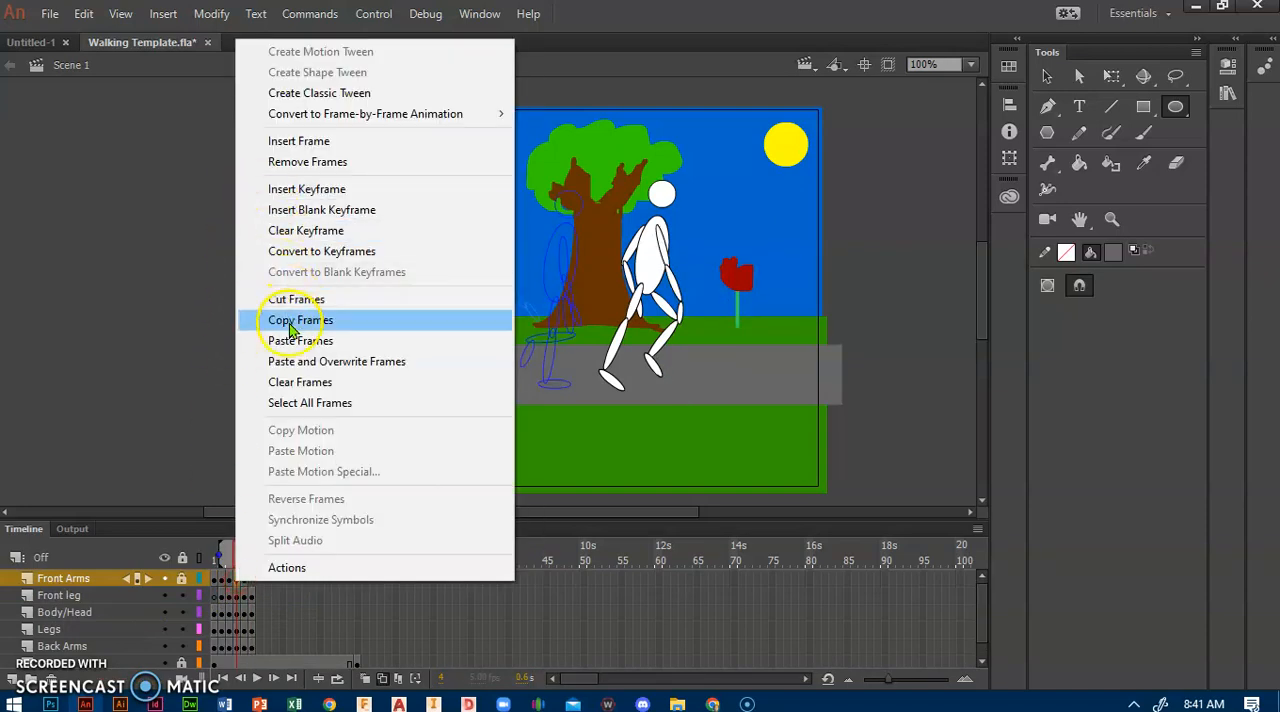
left_click(245, 320)
left_click(250, 580)
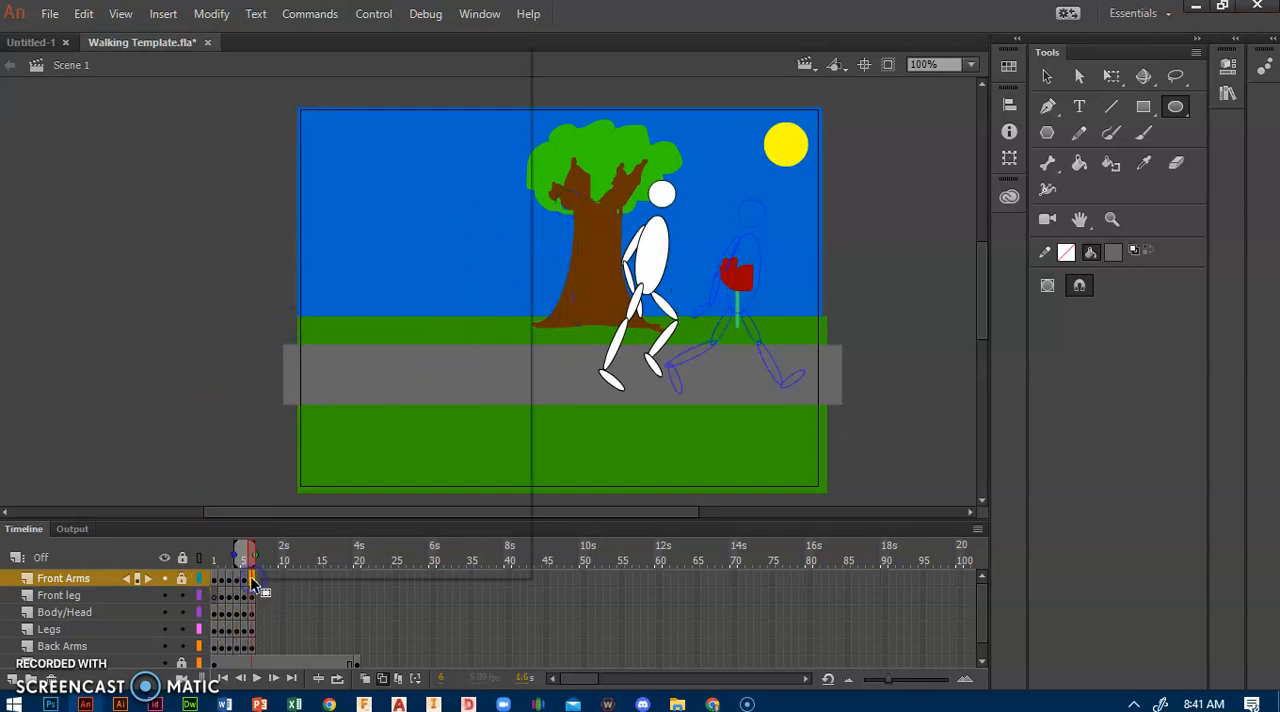
right_click(251, 580)
left_click(318, 337)
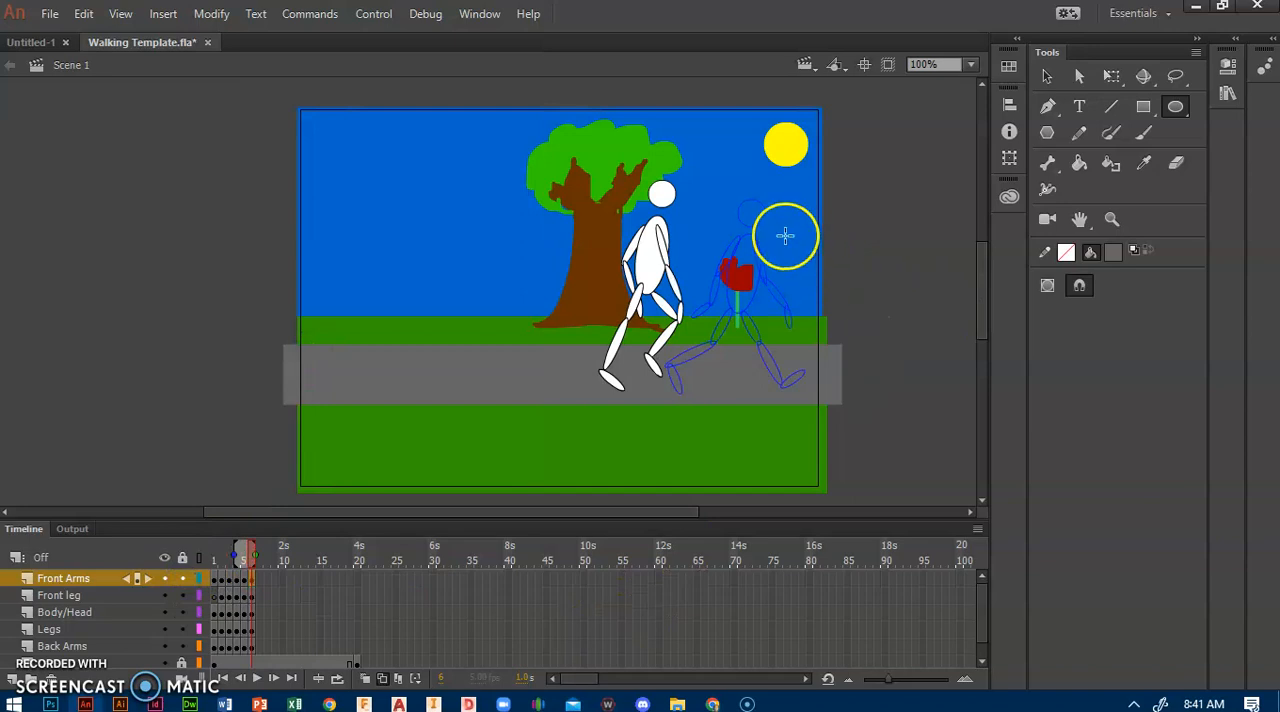
Step: Select frame 6 on all five figure layers and move the whole figure right, over the frame 5 onion skin outline
left_click(255, 581)
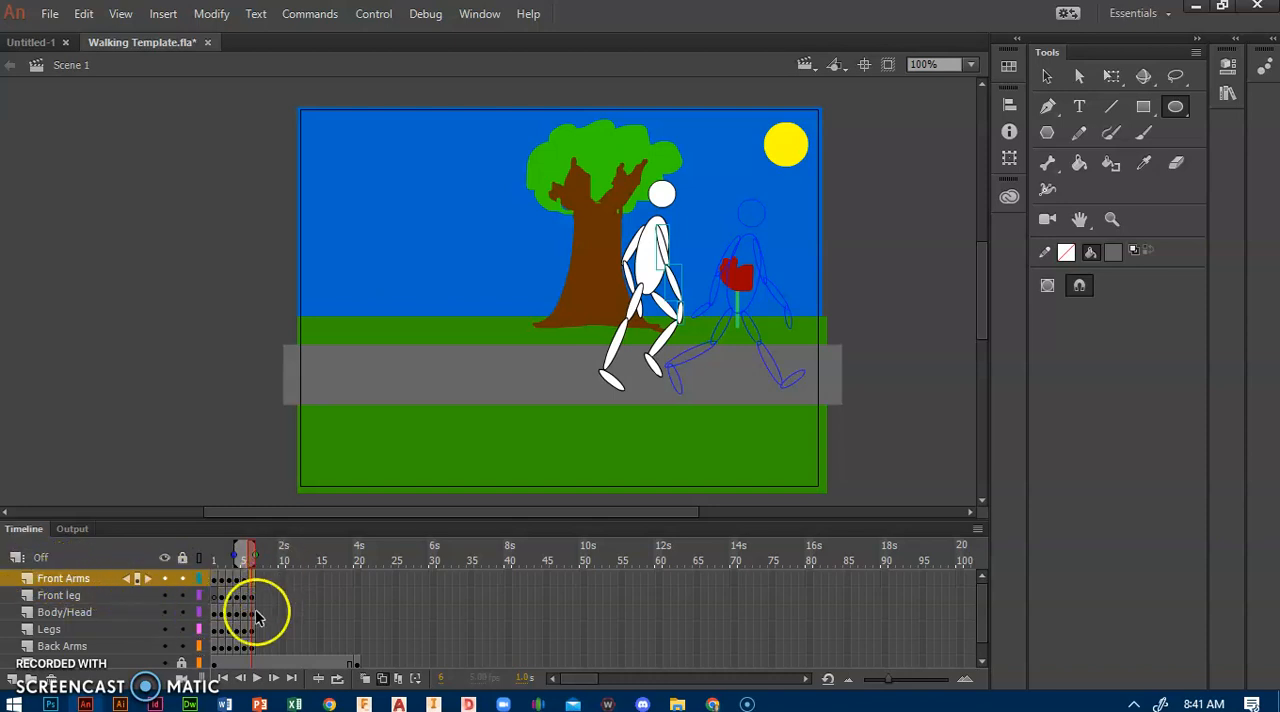
left_click(253, 647)
left_click(250, 580)
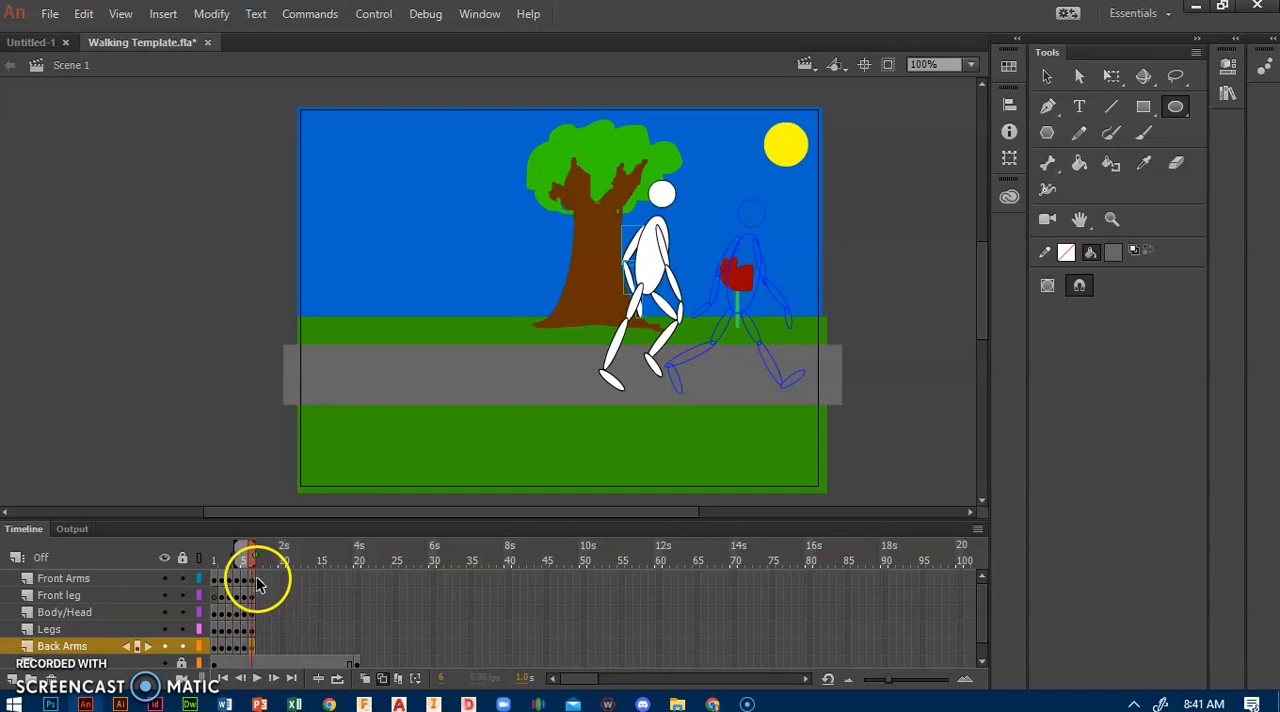
left_click(254, 580, "shift")
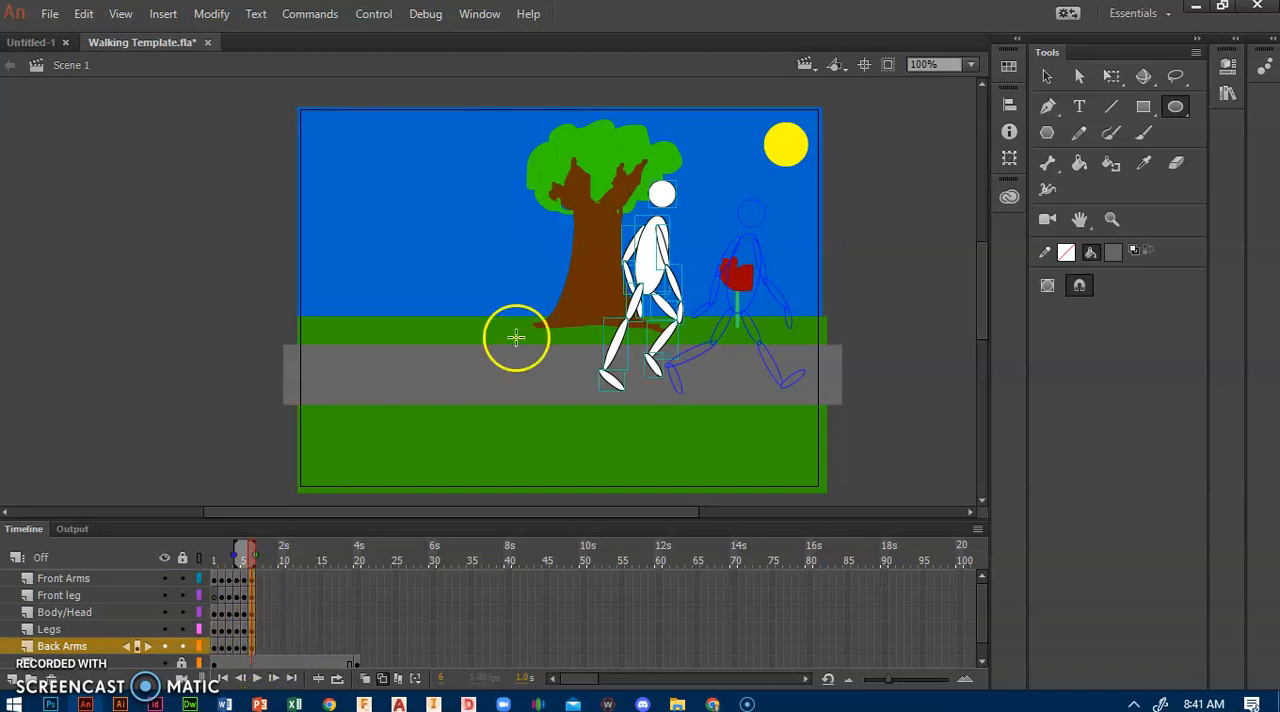
left_click(1048, 78)
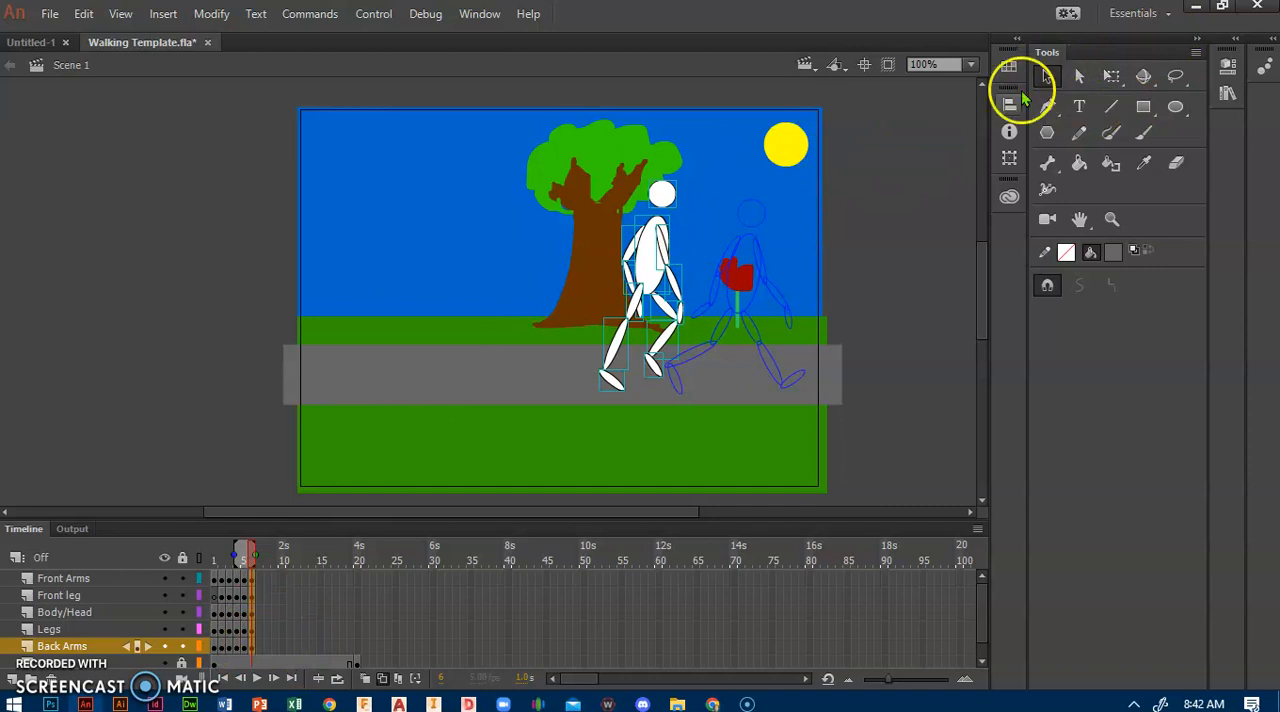
left_click_drag(650, 291, 737, 303)
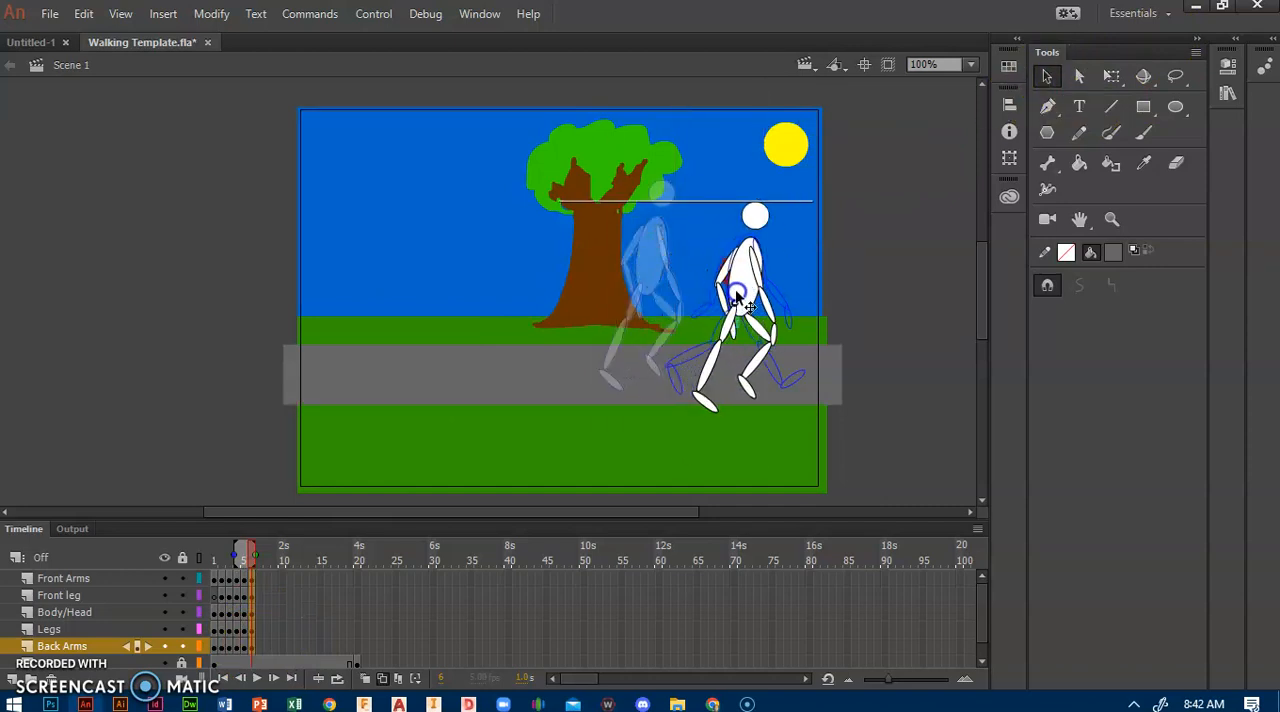
left_click_drag(737, 292, 733, 290)
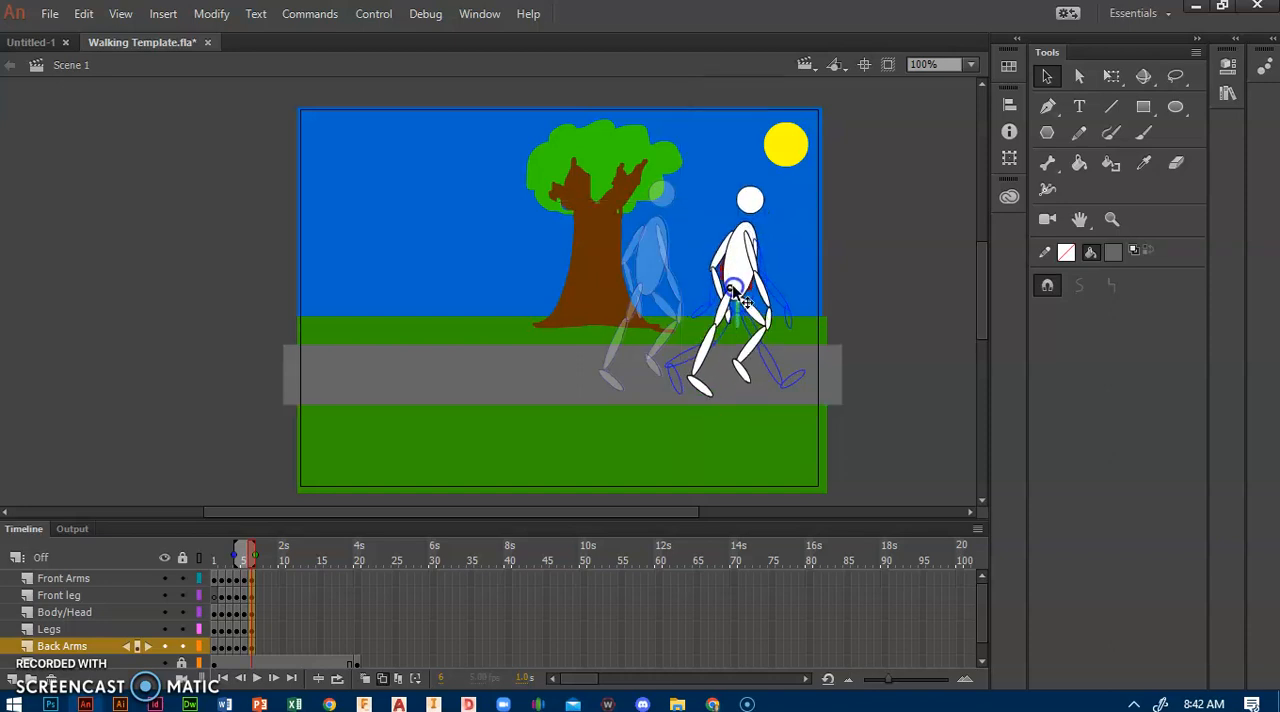
Step: Nudge the whole frame 6 figure slightly right and down to fine-tune its position against the onion skin outline
left_click(734, 289)
key("Down")
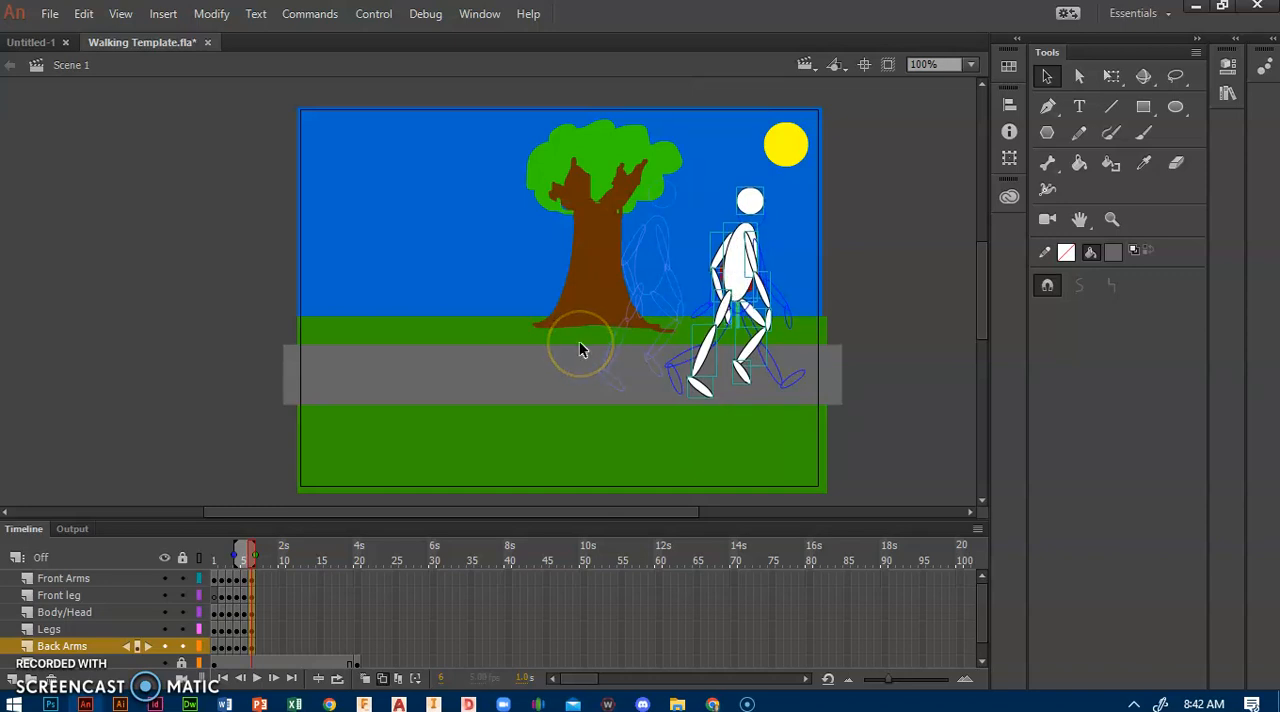
key("Right")
key("Right")
key("Right")
key("Down")
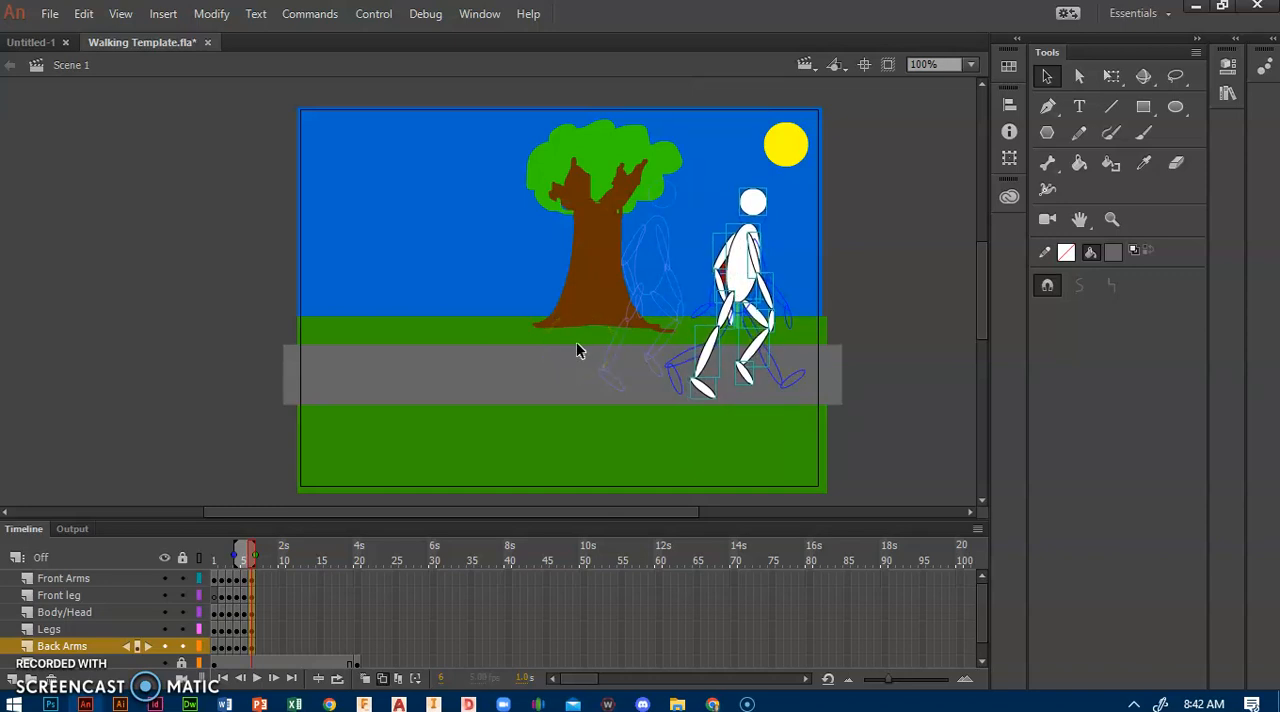
Step: Lower the torso and the head of the frame 6 figure slightly, each on its own, on the Body/Head layer
left_click(895, 311)
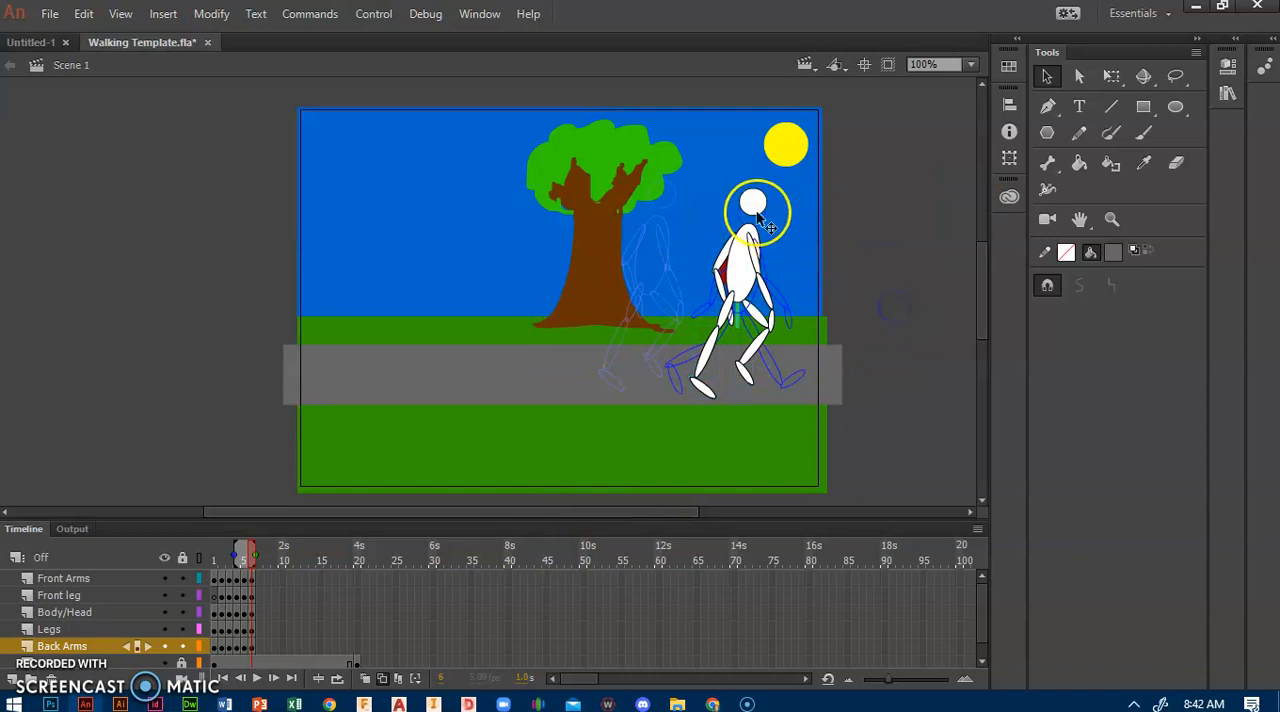
left_click(736, 268)
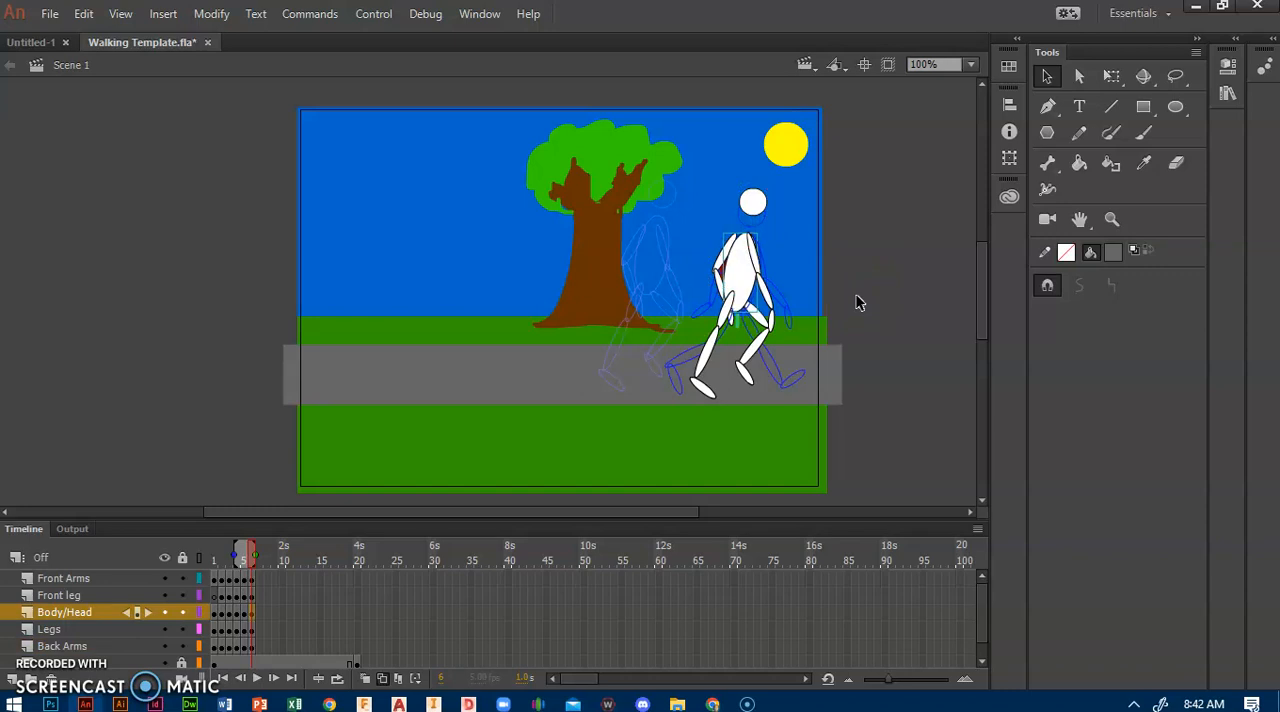
left_click(751, 199)
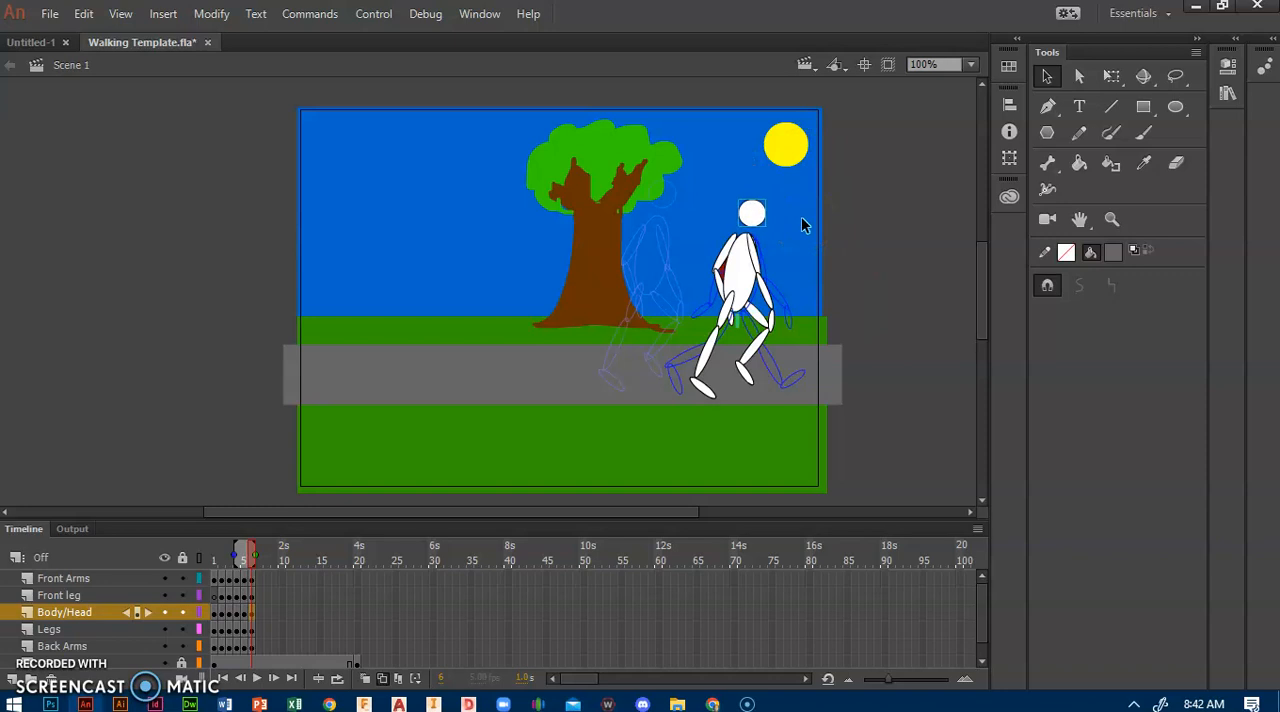
Step: Copy frame 3 of the Front Arms layer and paste it at frame 7 of the same layer
left_click(239, 583)
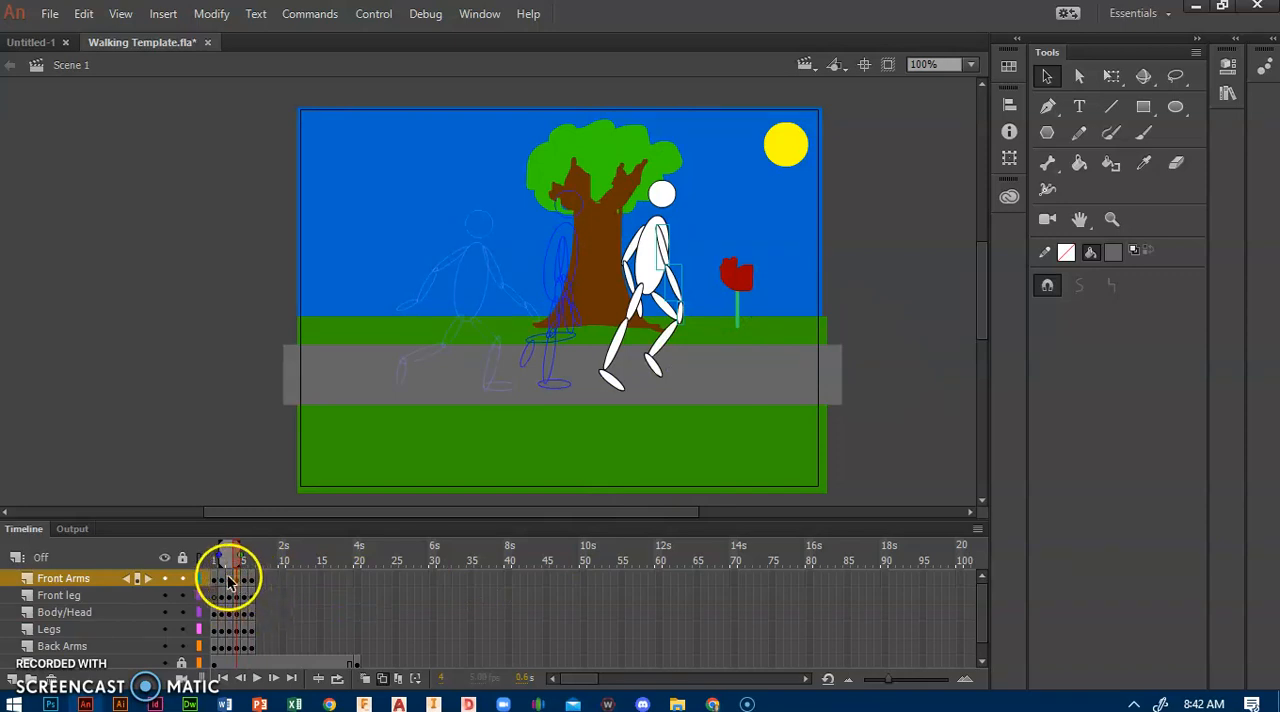
left_click(228, 580)
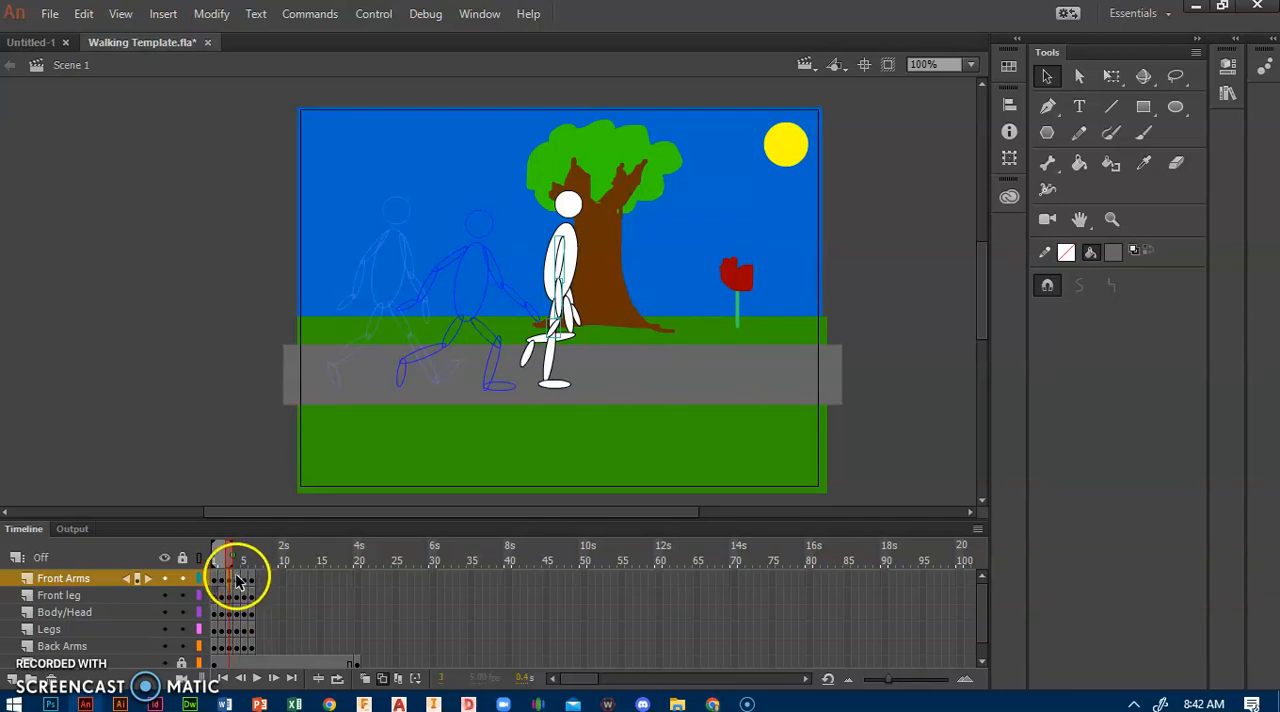
right_click(232, 583)
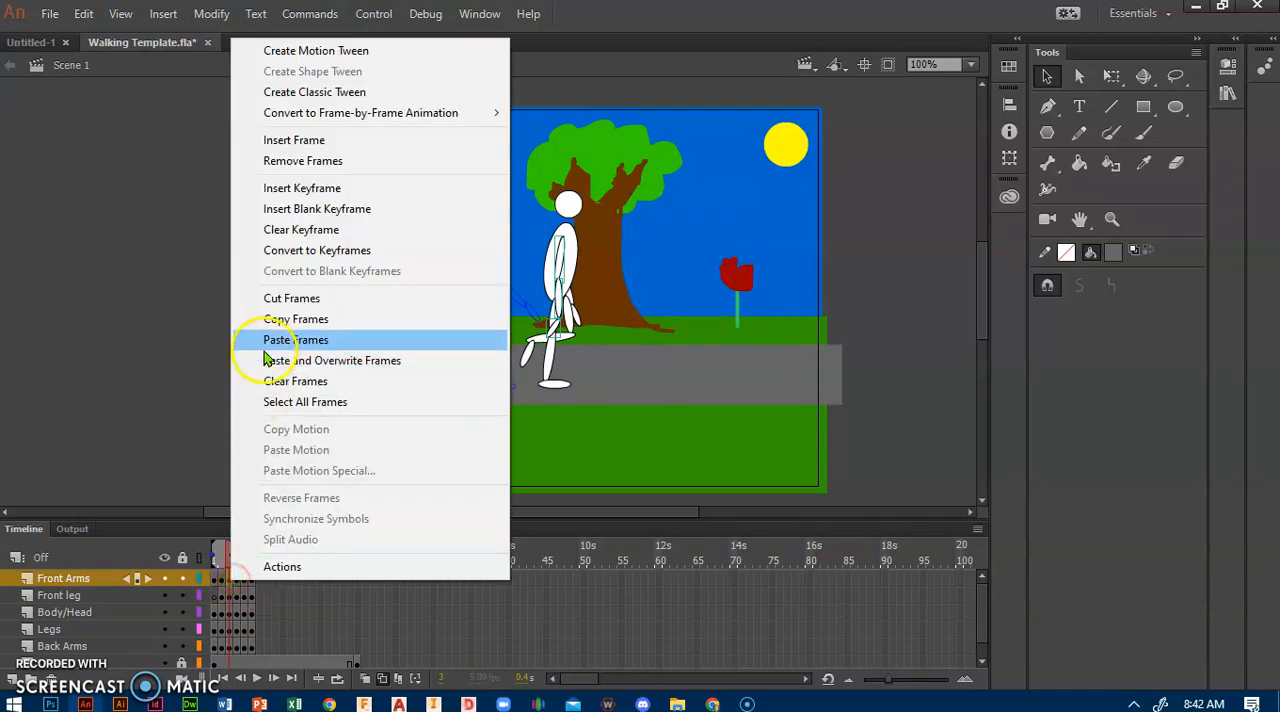
left_click(288, 322)
left_click(257, 596)
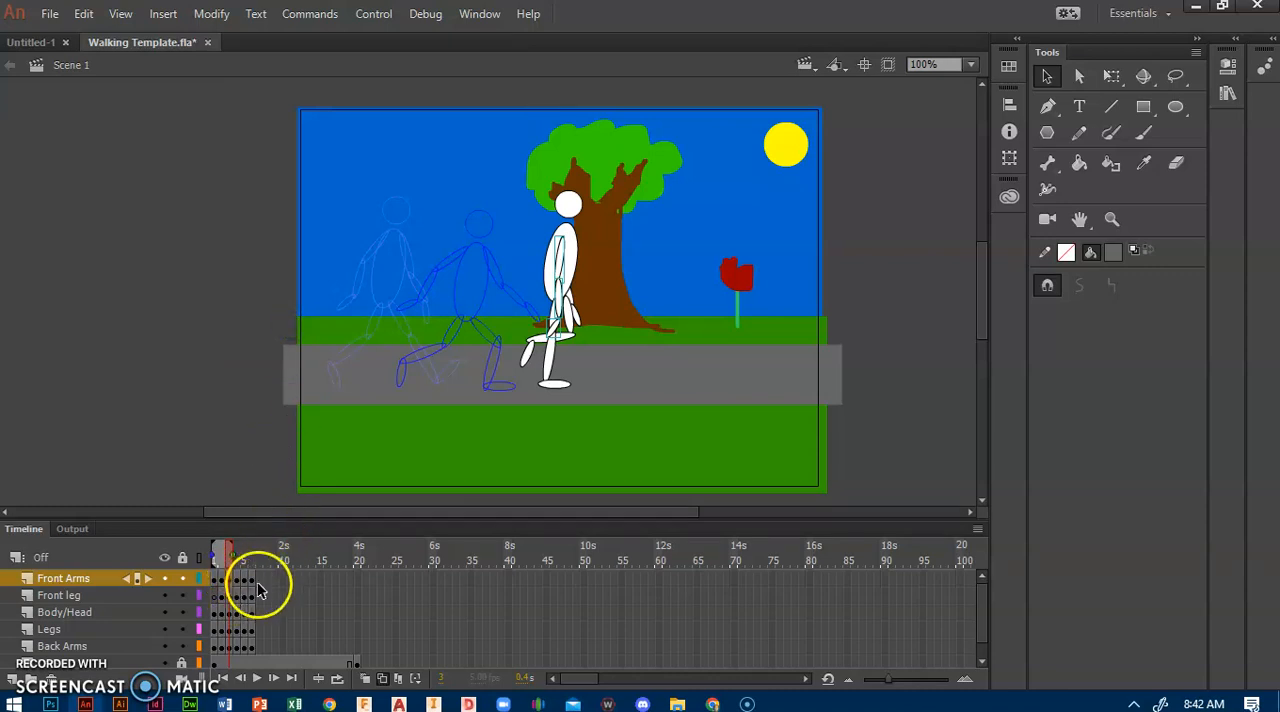
left_click(262, 580)
right_click(260, 580)
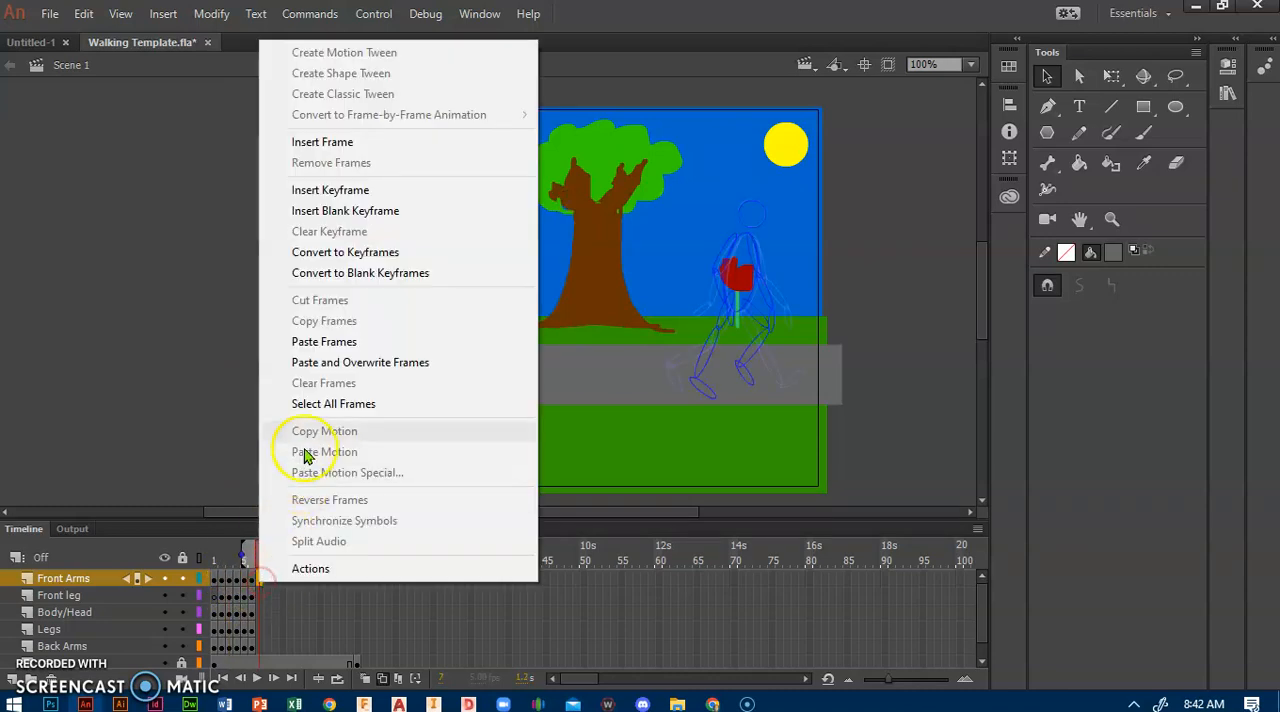
left_click(322, 342)
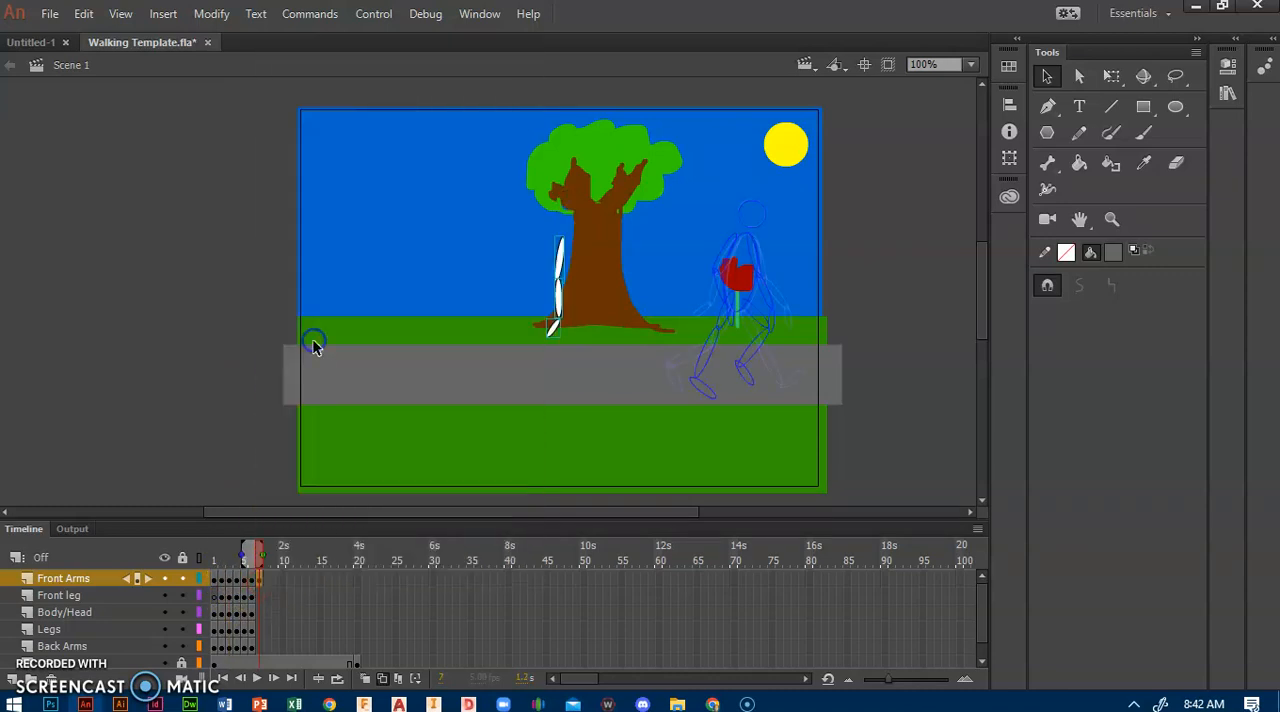
Step: Copy frame 3 of the Front leg layer and paste it at frame 7 of the same layer
left_click(231, 600)
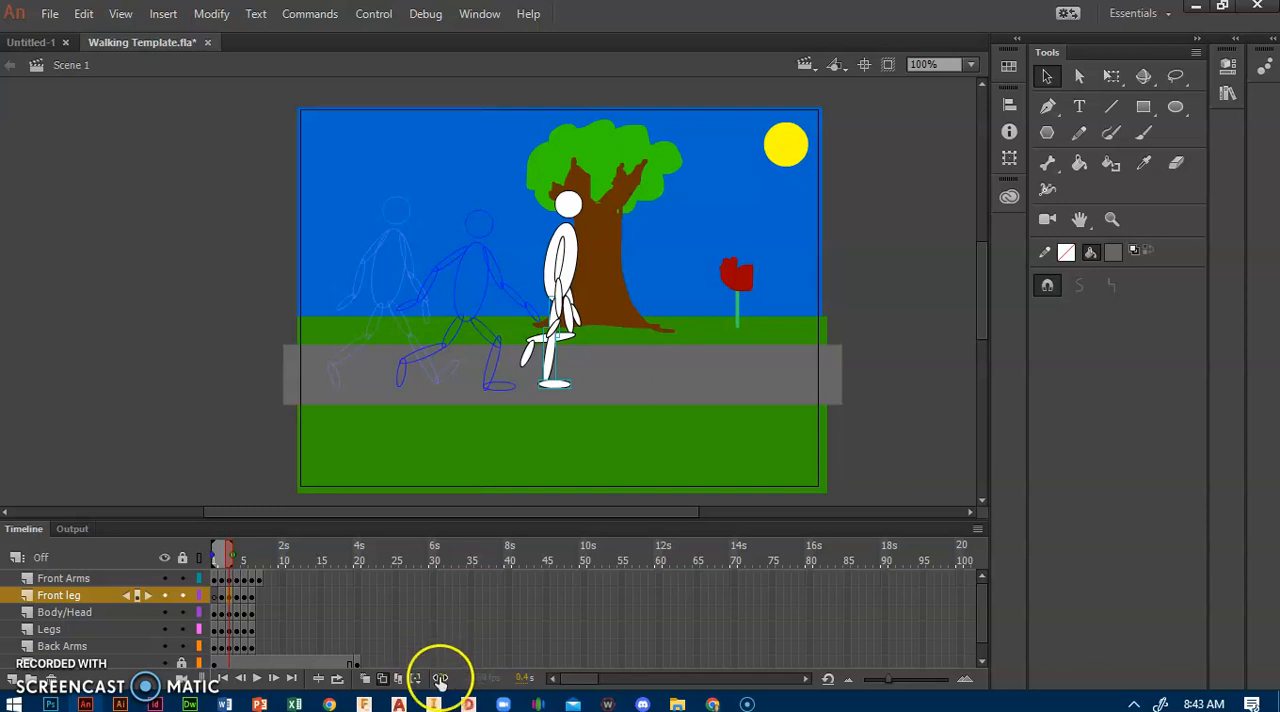
right_click(230, 600)
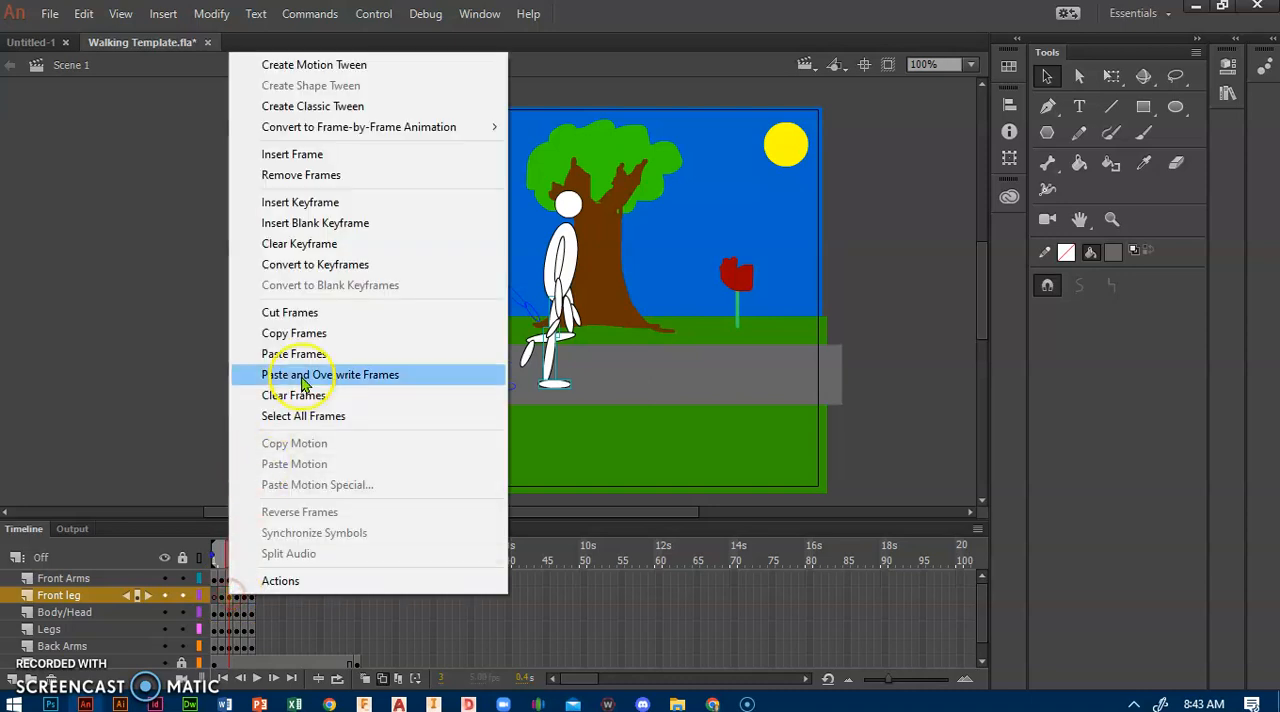
left_click(309, 345)
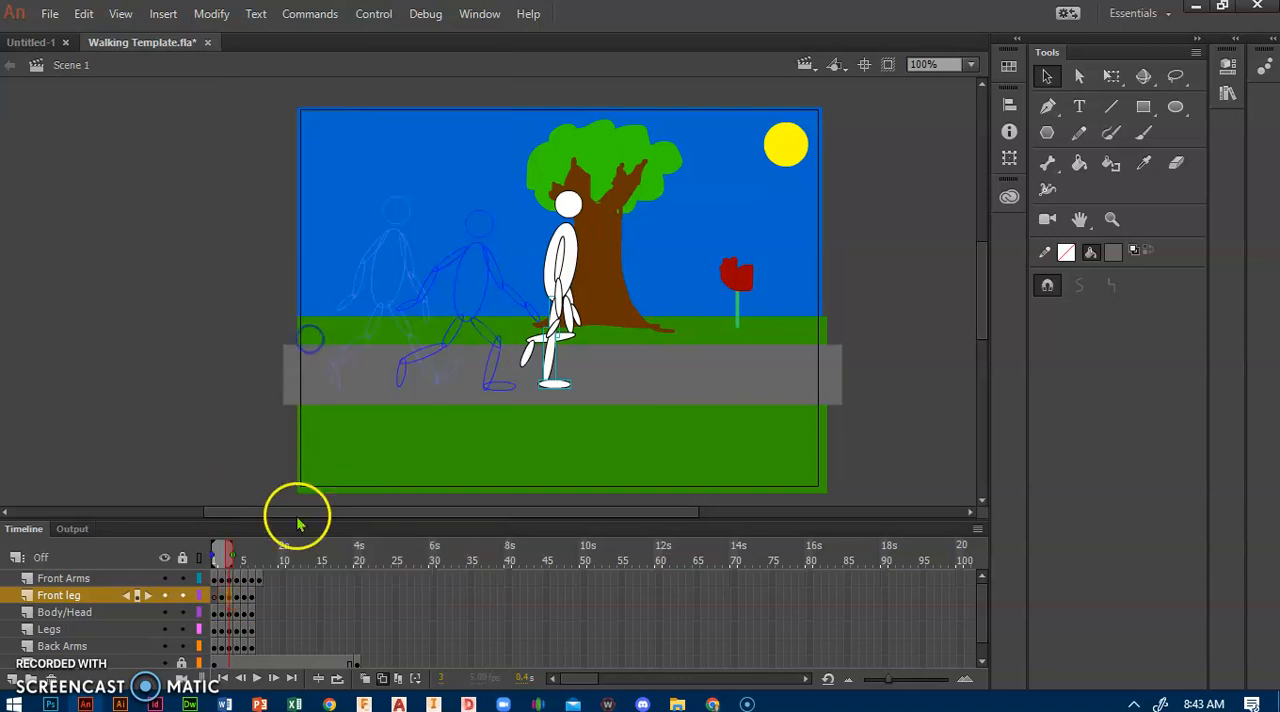
left_click(262, 600)
right_click(262, 600)
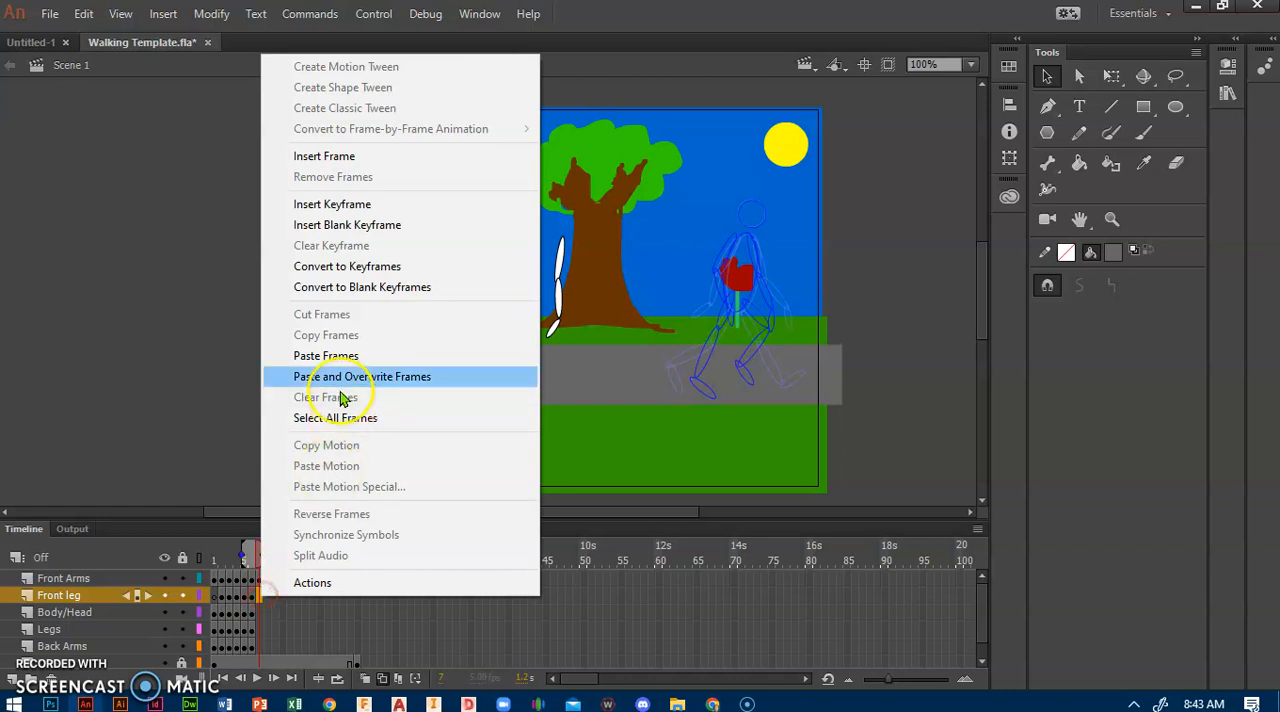
left_click(325, 356)
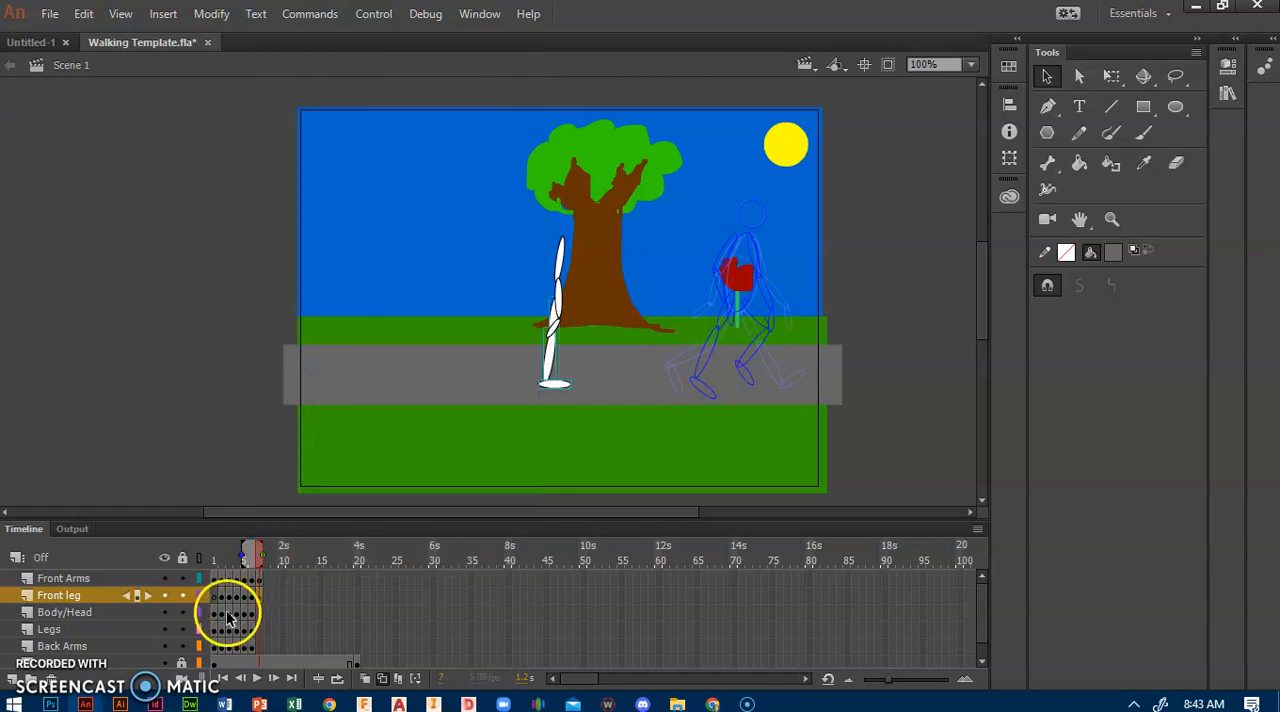
Step: Copy frame 3 of the Body/Head layer and paste it at frame 7 of the same layer, undoing and repeating the paste once
left_click(229, 614)
right_click(229, 616)
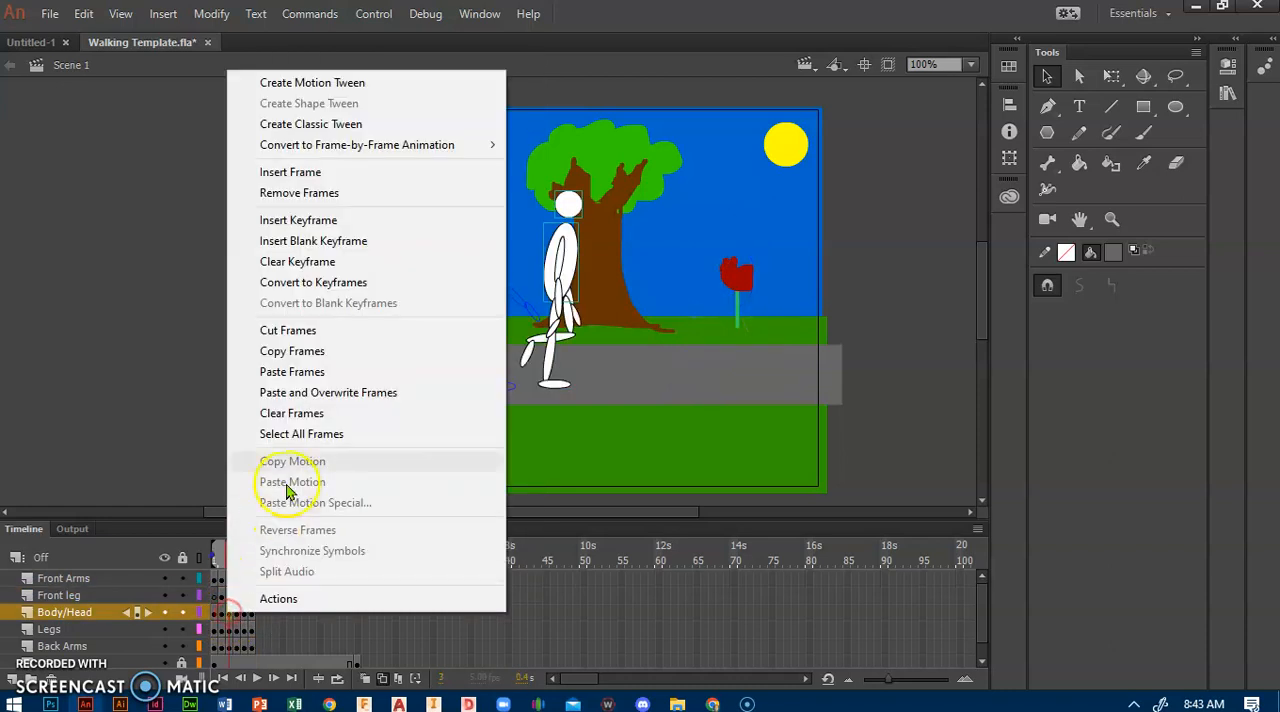
left_click(304, 367)
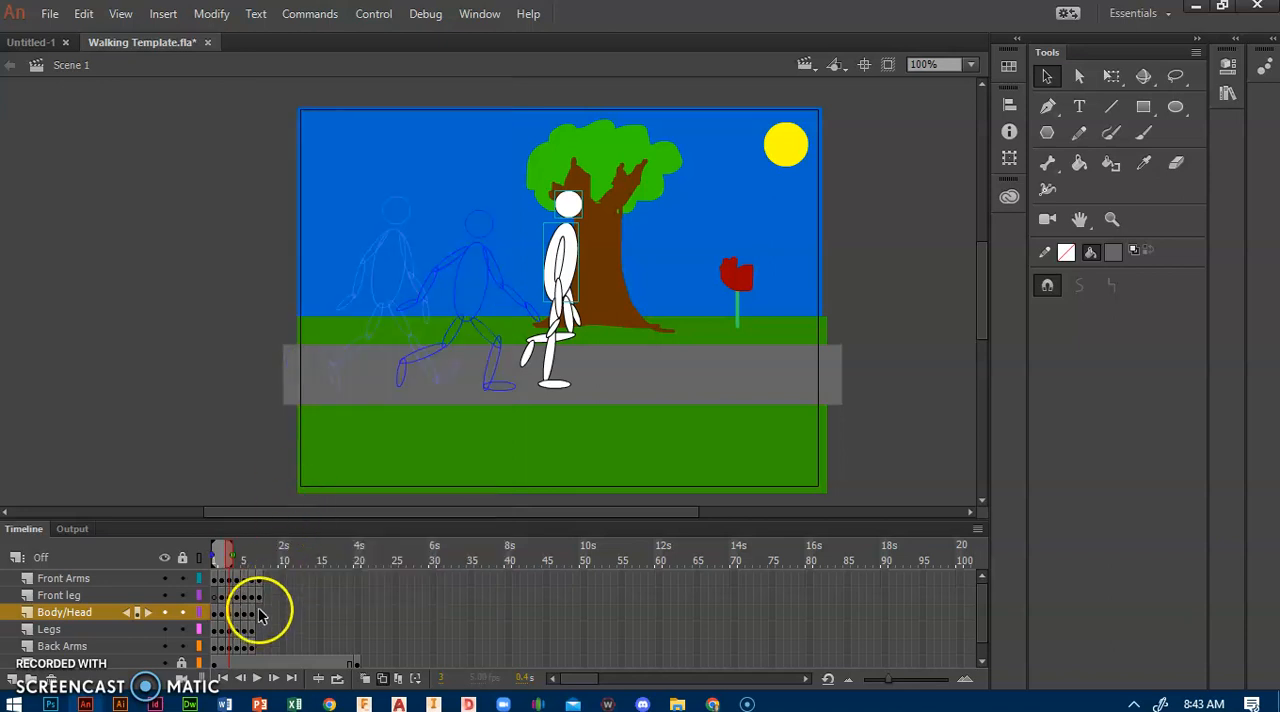
left_click(260, 614)
right_click(260, 614)
left_click(304, 366)
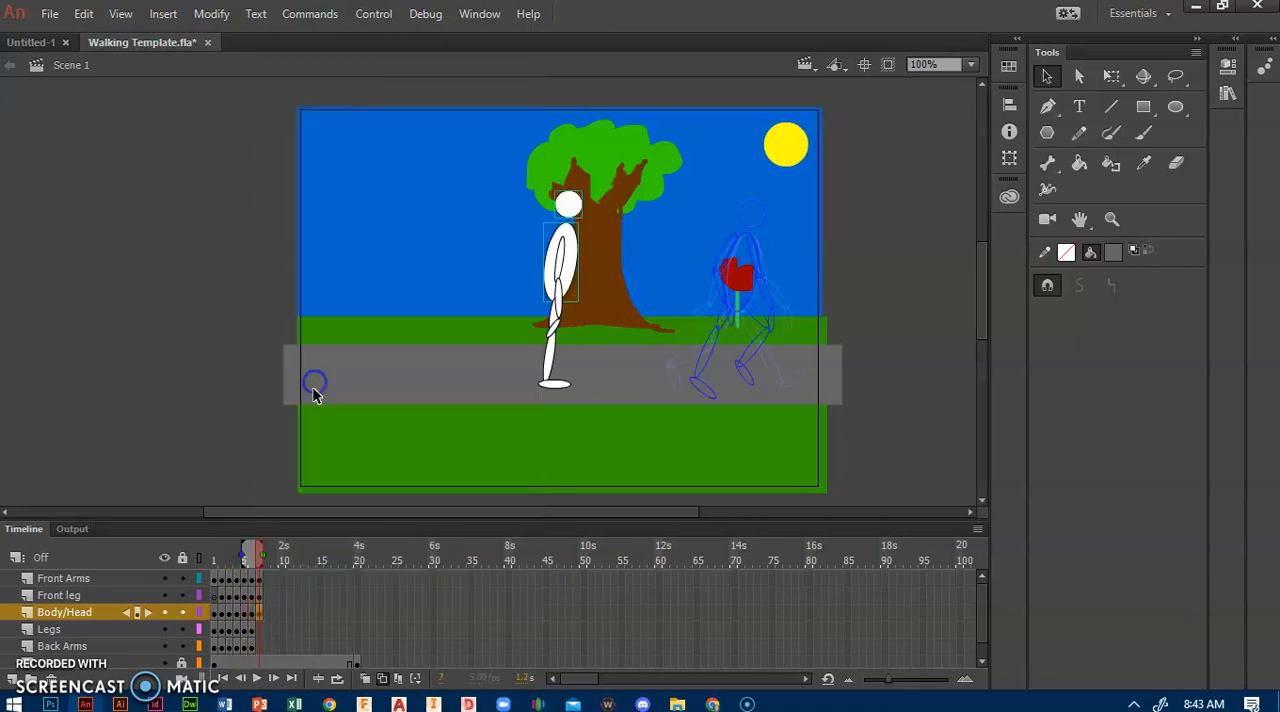
key("ctrl+z")
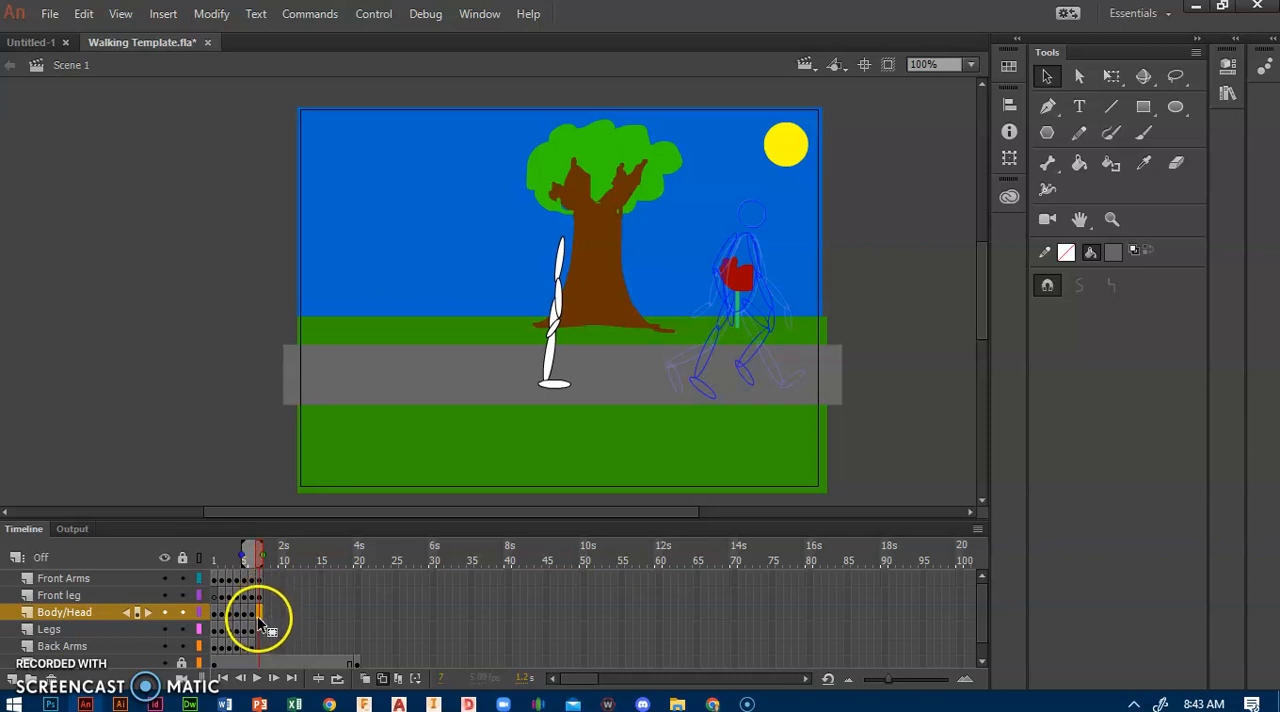
right_click(258, 620)
left_click(363, 372)
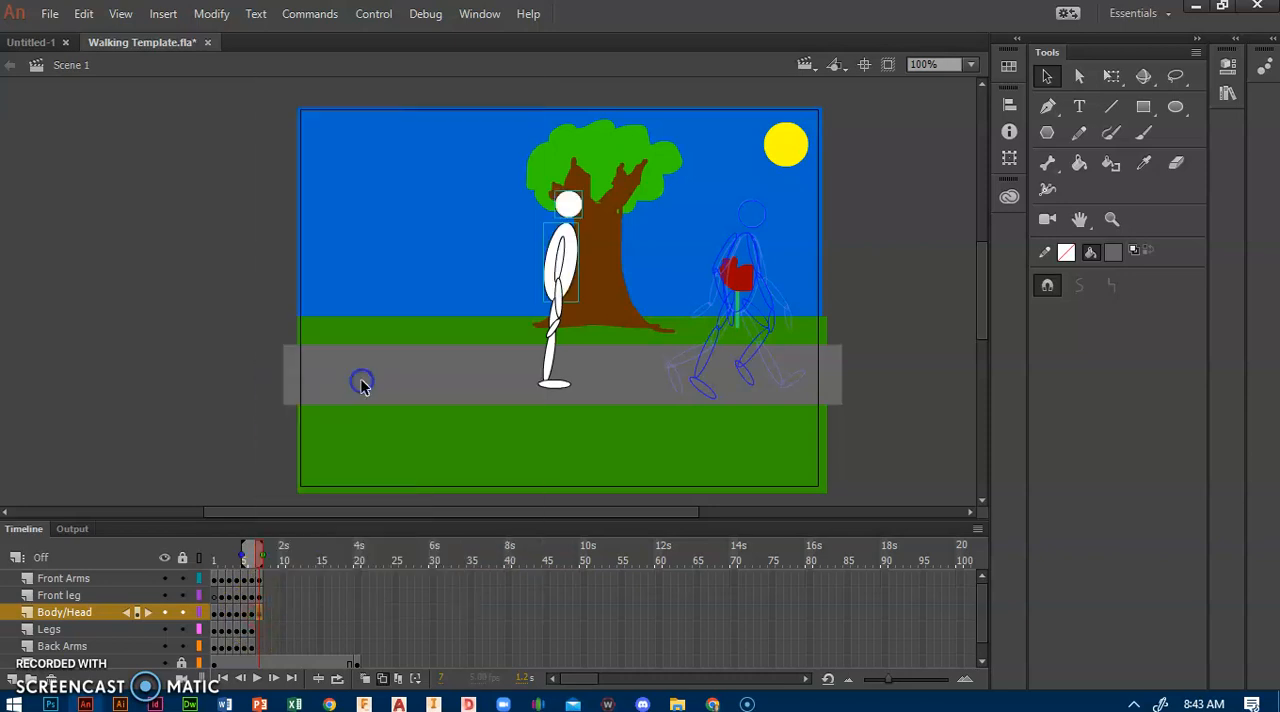
Step: Copy frame 3 of the Legs layer and paste it at frame 7 of the same layer
left_click(229, 631)
right_click(229, 640)
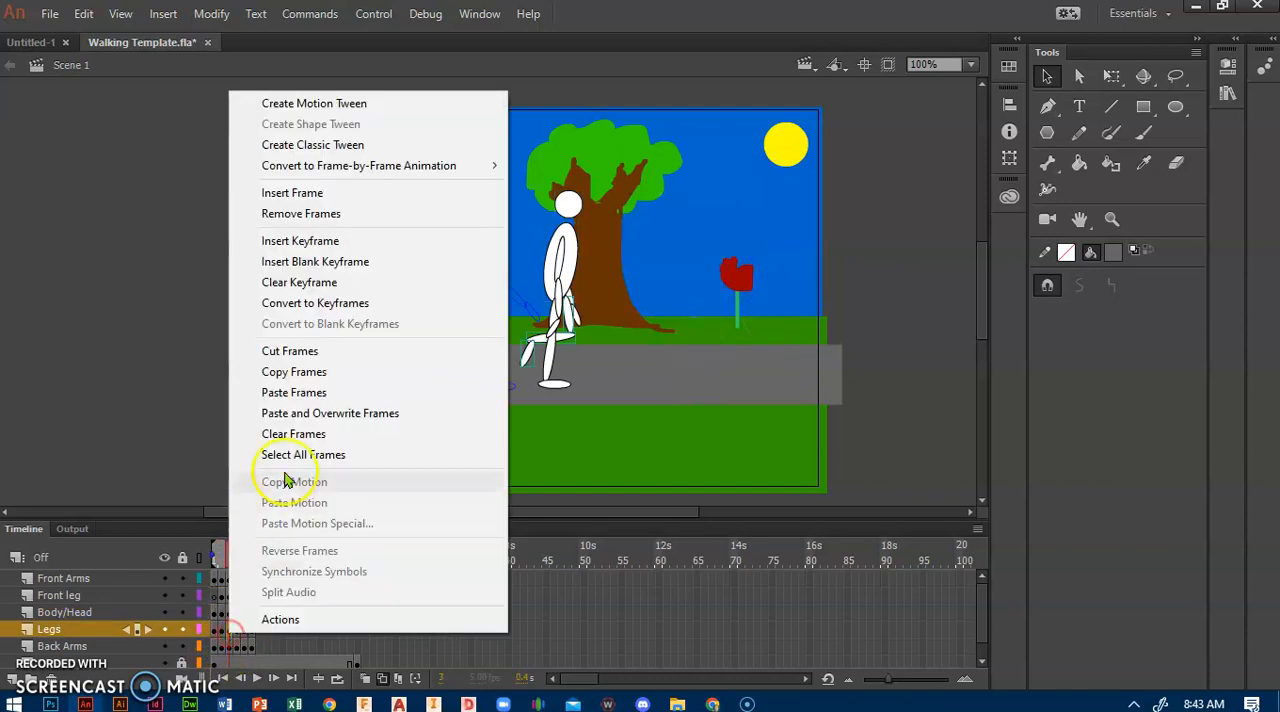
left_click(290, 371)
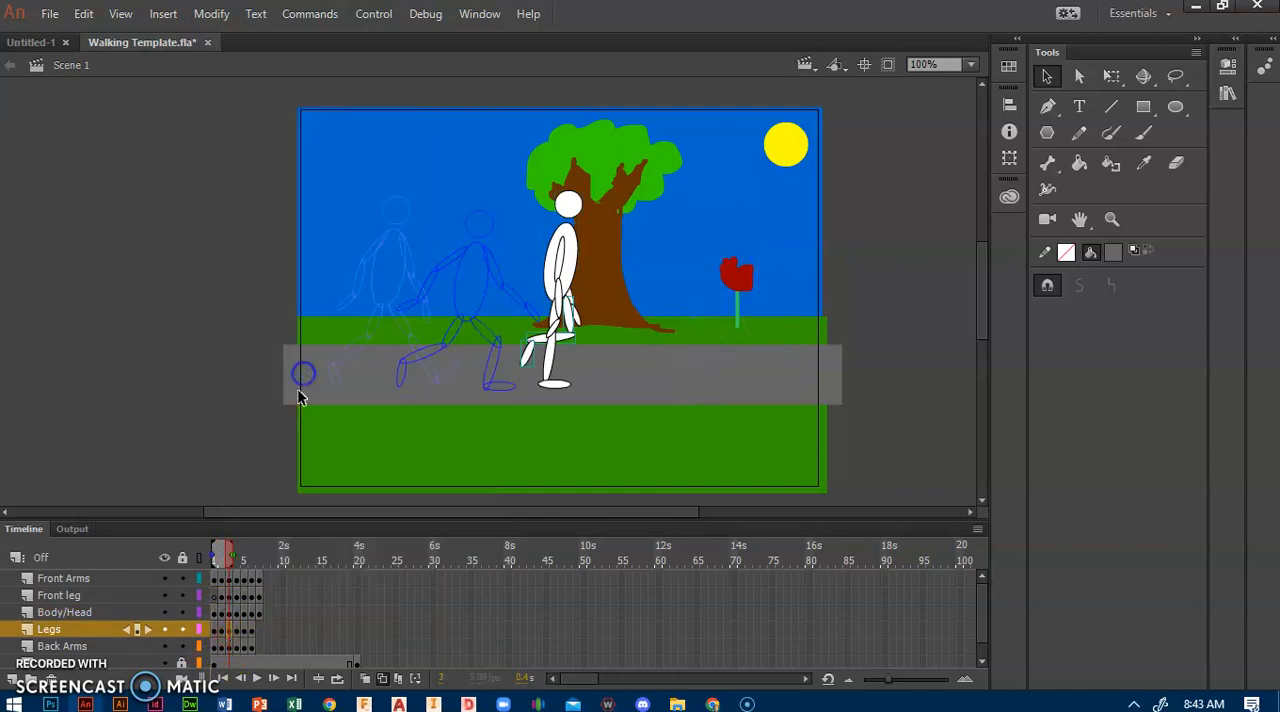
right_click(262, 636)
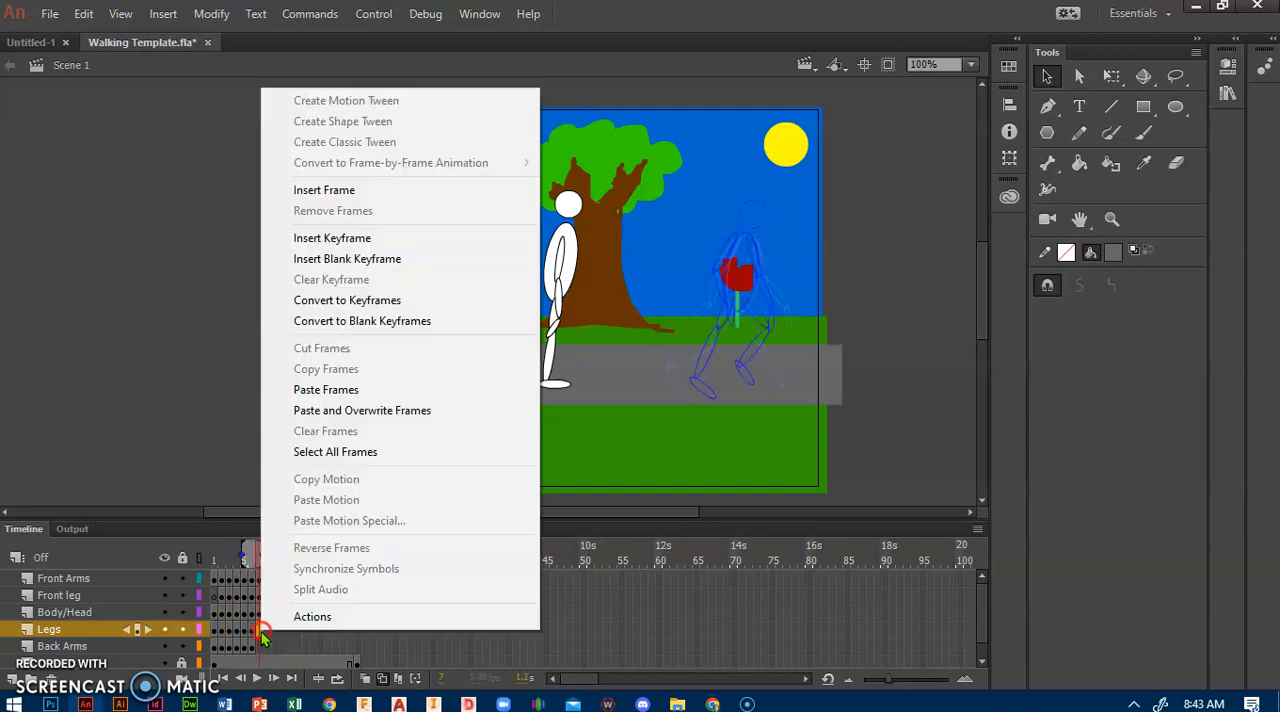
left_click(336, 386)
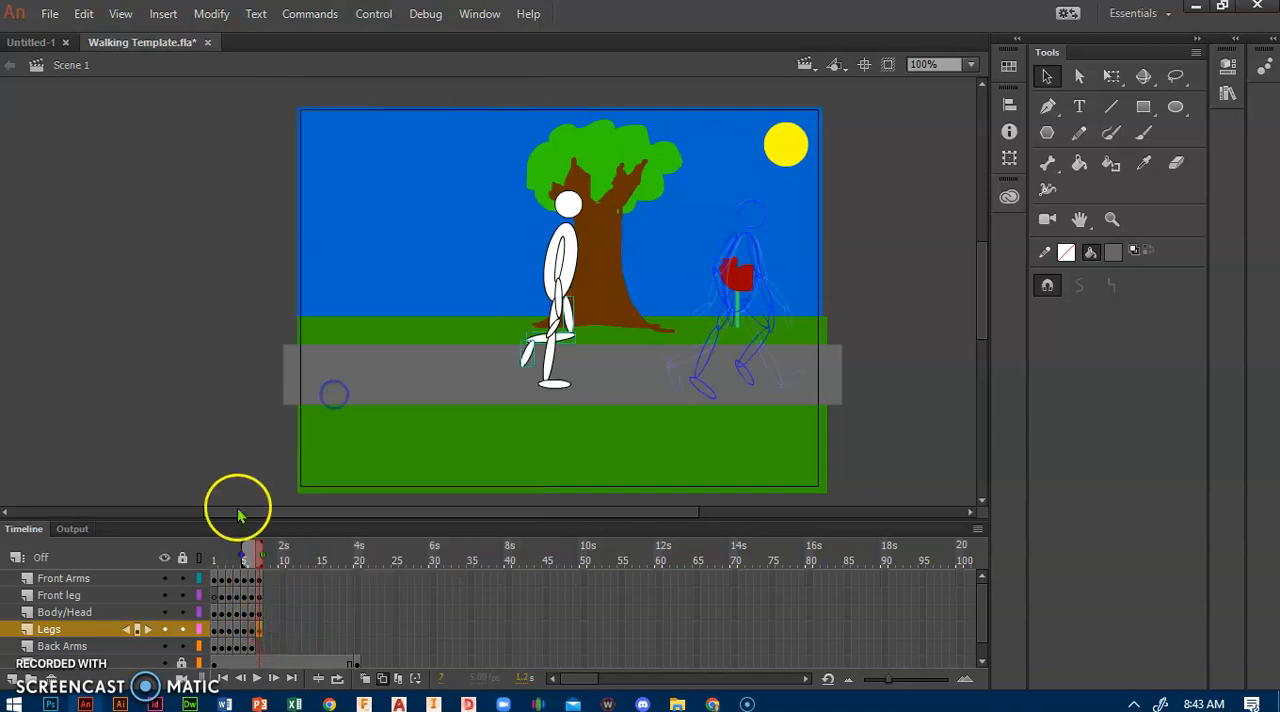
Step: Copy frame 3 of the Back Arms layer and paste it at frame 7 of the same layer
left_click(228, 648)
right_click(230, 648)
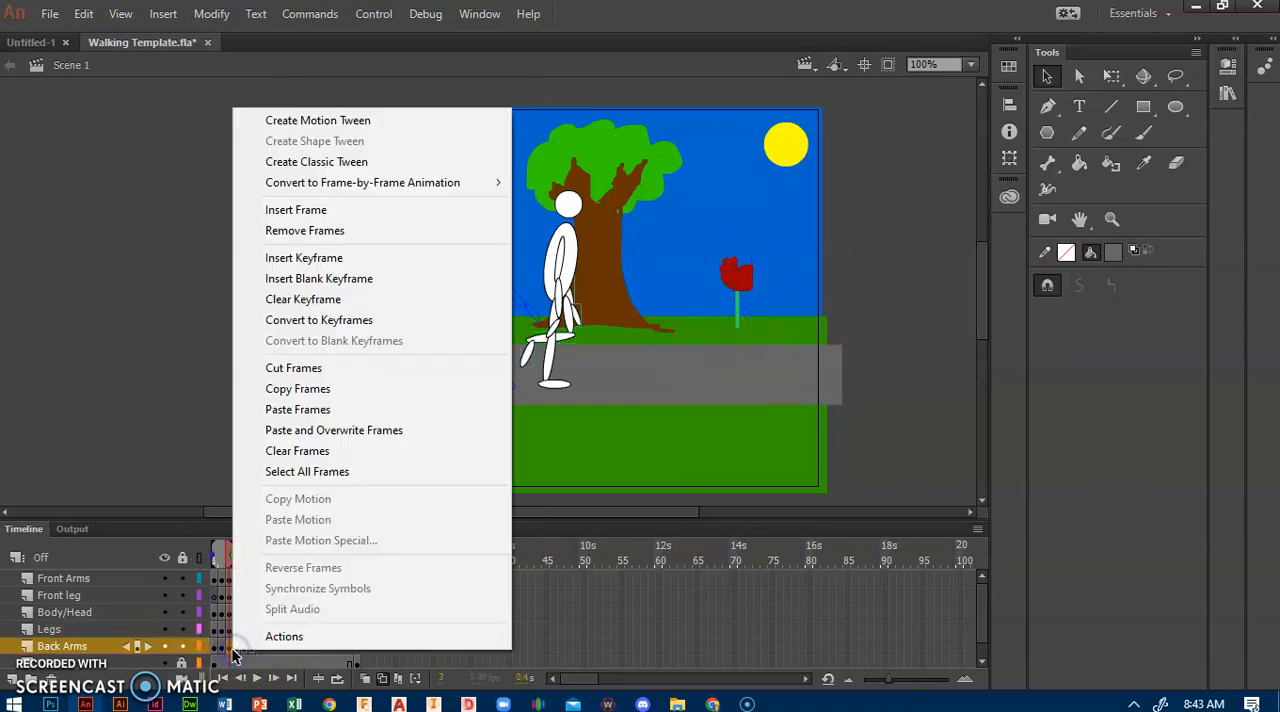
left_click(312, 392)
left_click(257, 652)
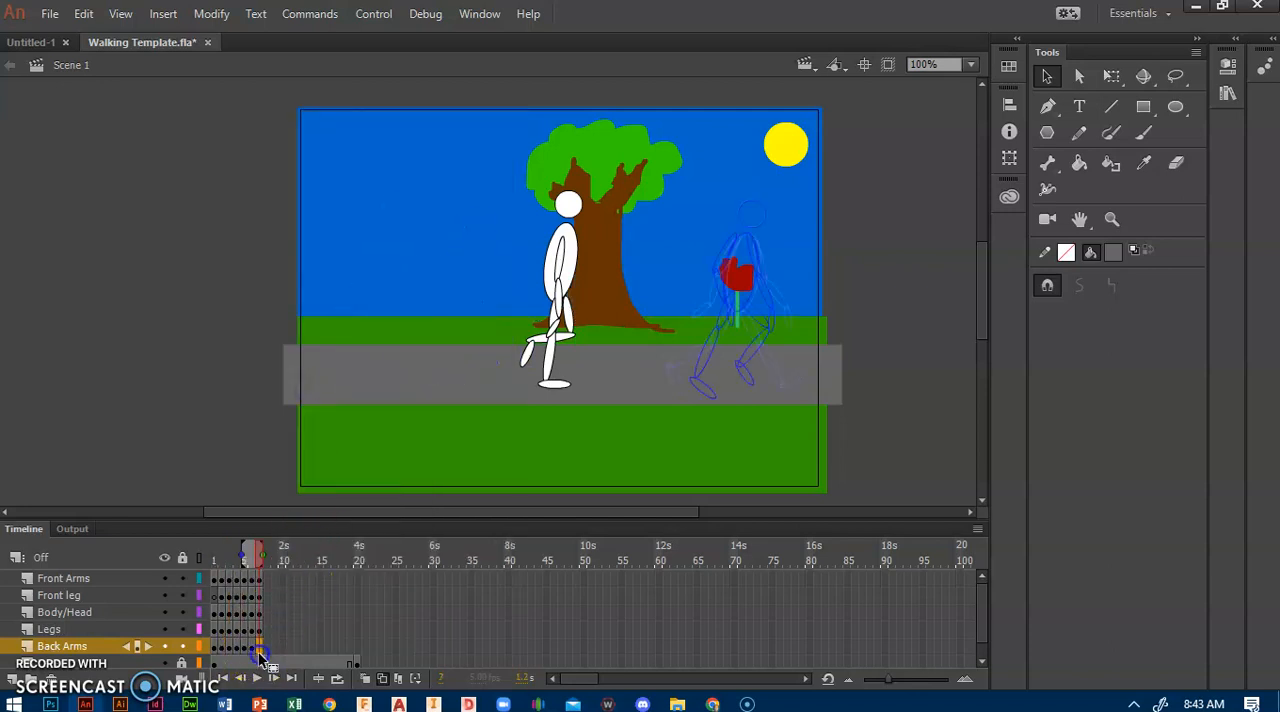
right_click(257, 652)
left_click(351, 410)
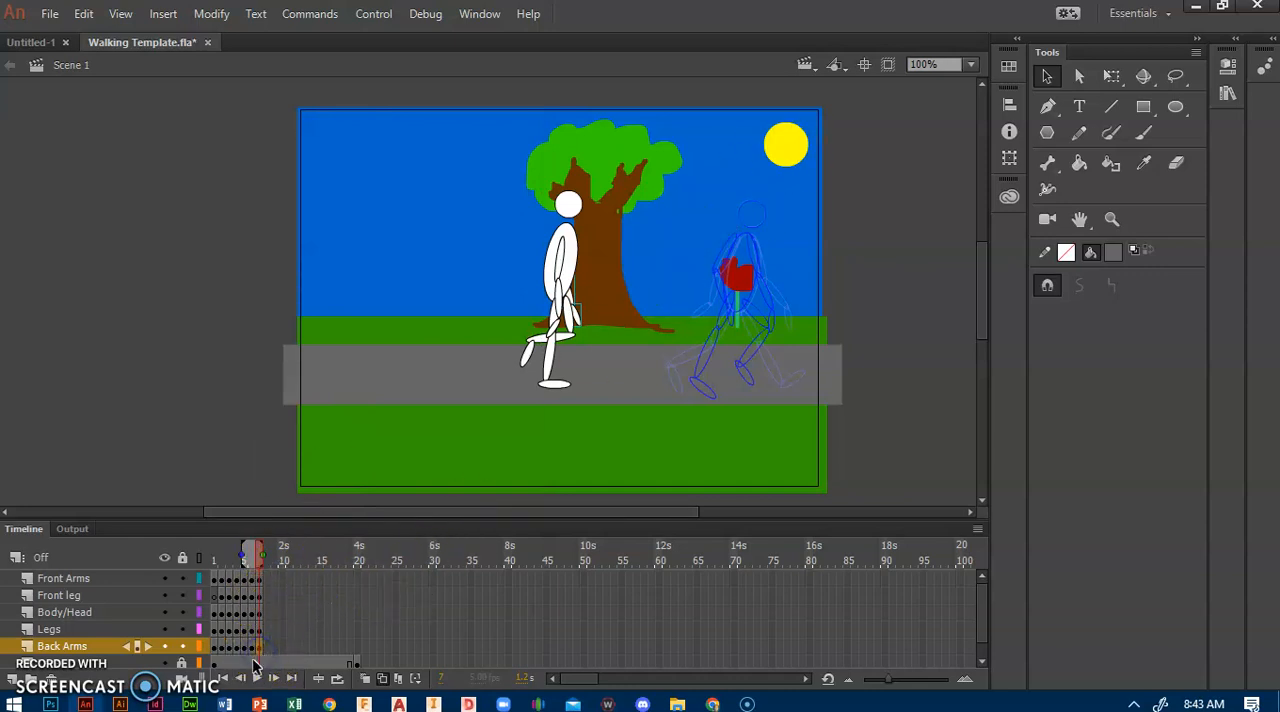
Step: Select frame 7 on all five figure layers and move the whole figure right, over the frame 6 onion skin outline
left_click(272, 583)
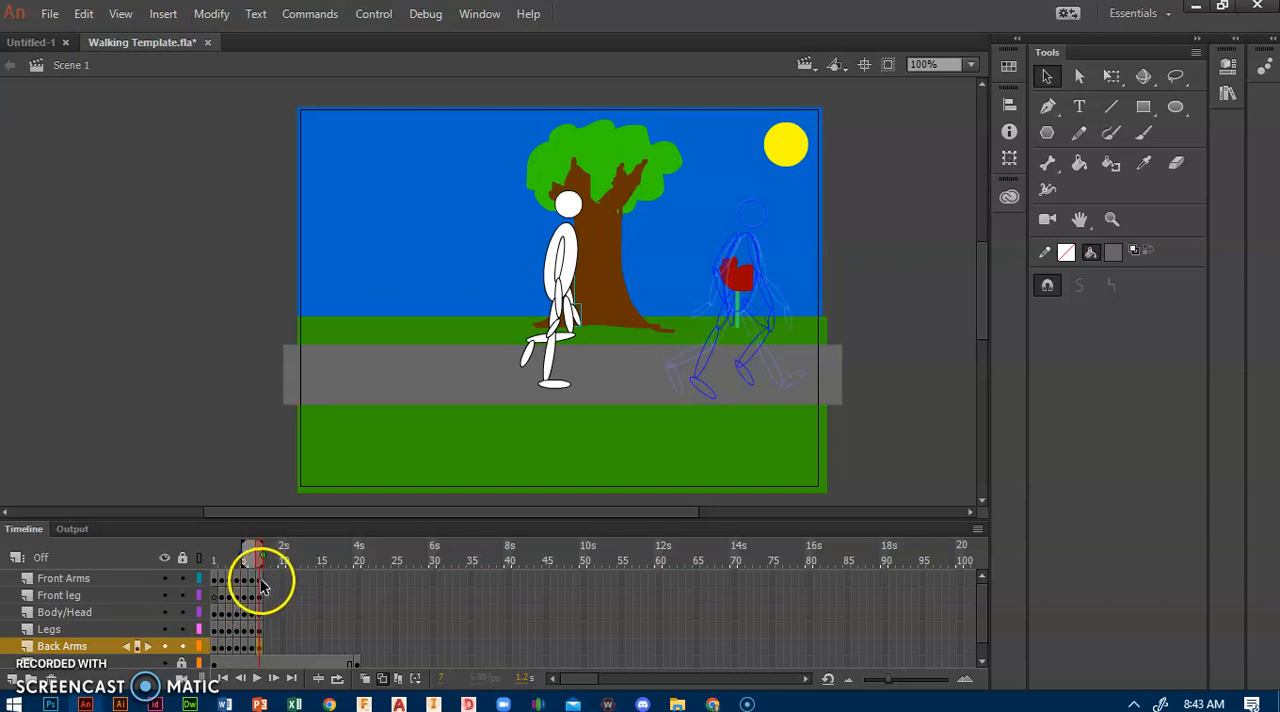
left_click(266, 584)
left_click(259, 587)
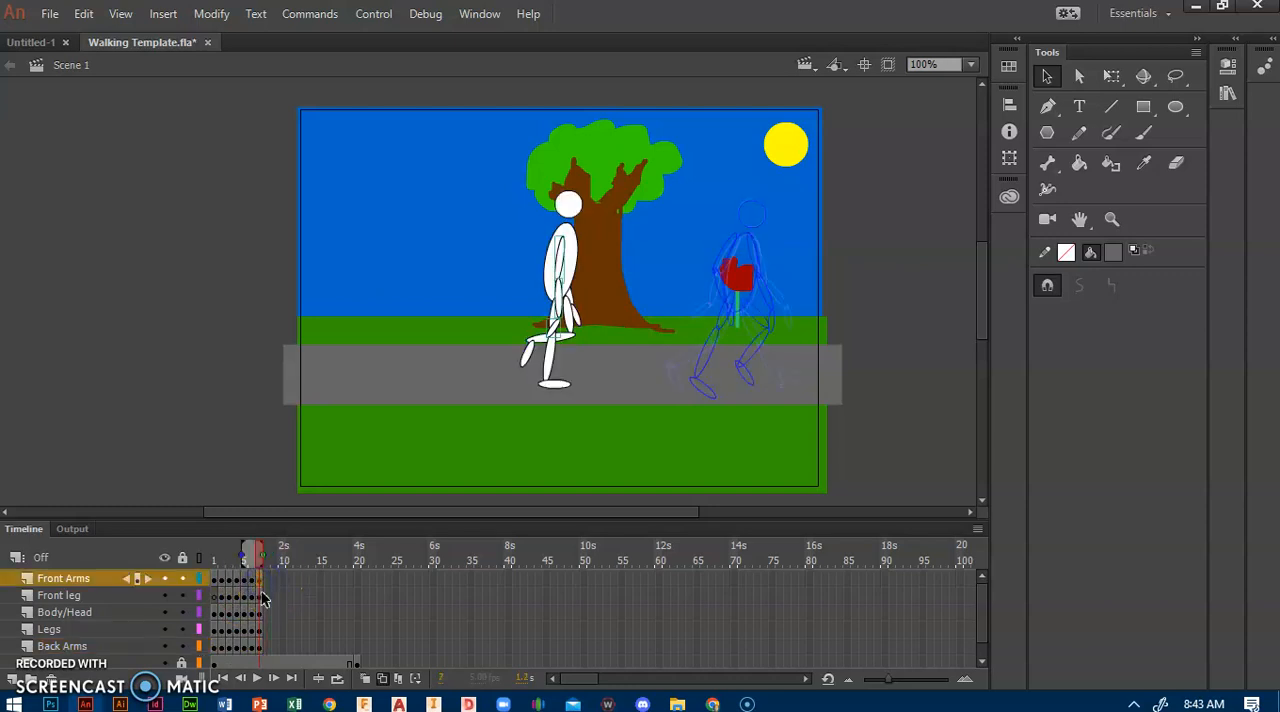
left_click(257, 646)
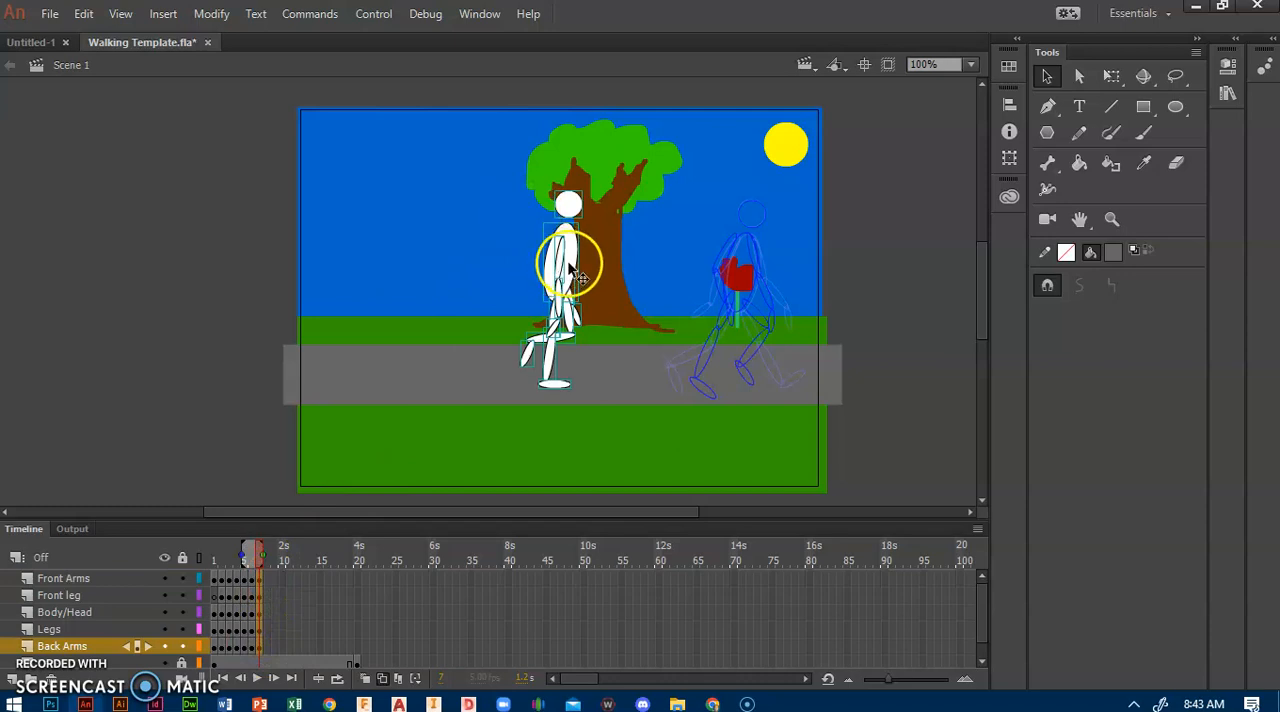
left_click_drag(568, 270, 744, 277)
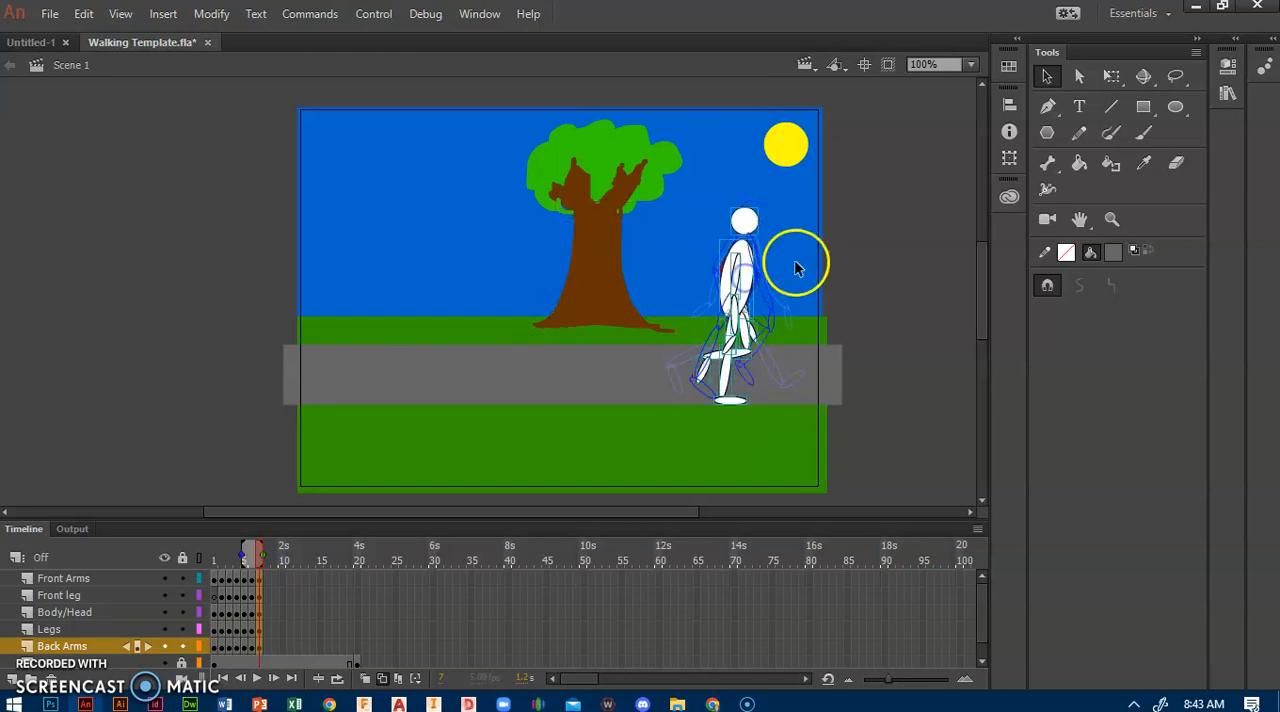
Step: Nudge the whole frame 7 figure slightly right and up to align it with the onion skin outline, then deselect it
key("Right")
key("Right")
key("Right")
key("Right")
key("Right")
key("Right")
key("Right")
key("Up")
key("Up")
key("Up")
key("Up")
key("Up")
key("Left")
key("Left")
key("Left")
key("Up")
key("Up")
key("Up")
key("Up")
key("Up")
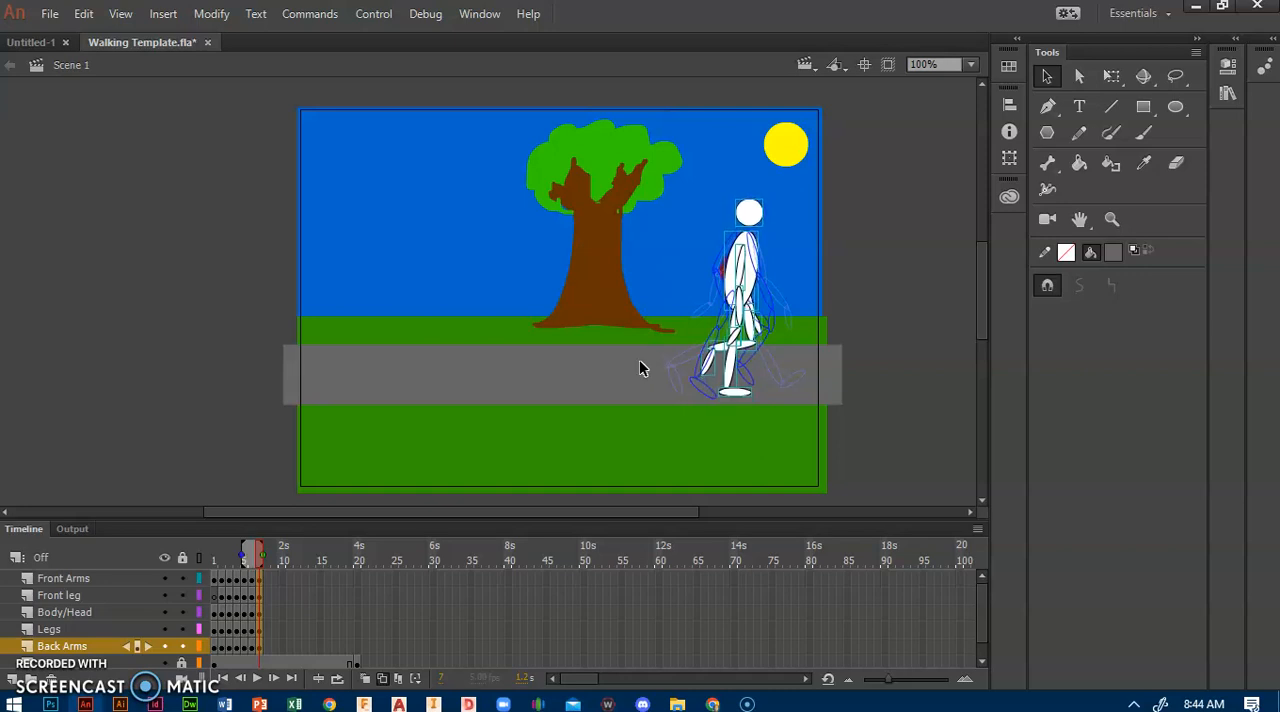
left_click(927, 289)
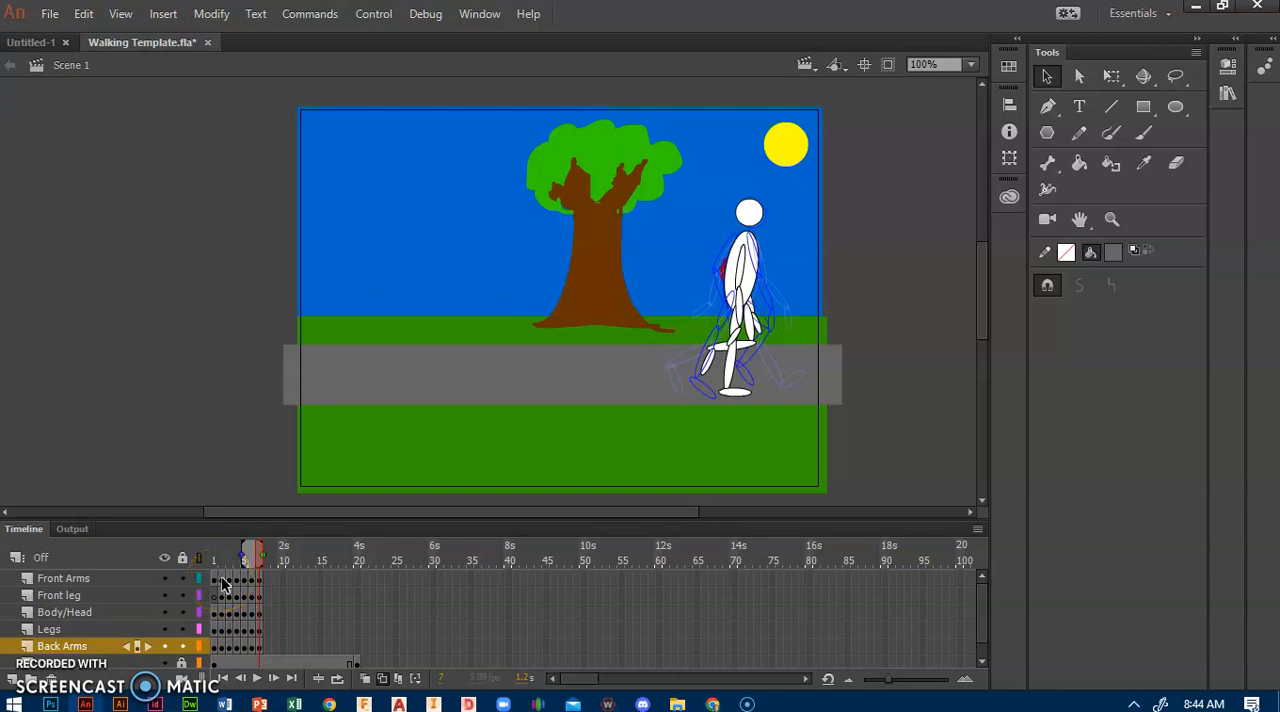
Step: Copy frame 2 of the Front Arms layer and paste it at frame 8 of the same layer
left_click(223, 580)
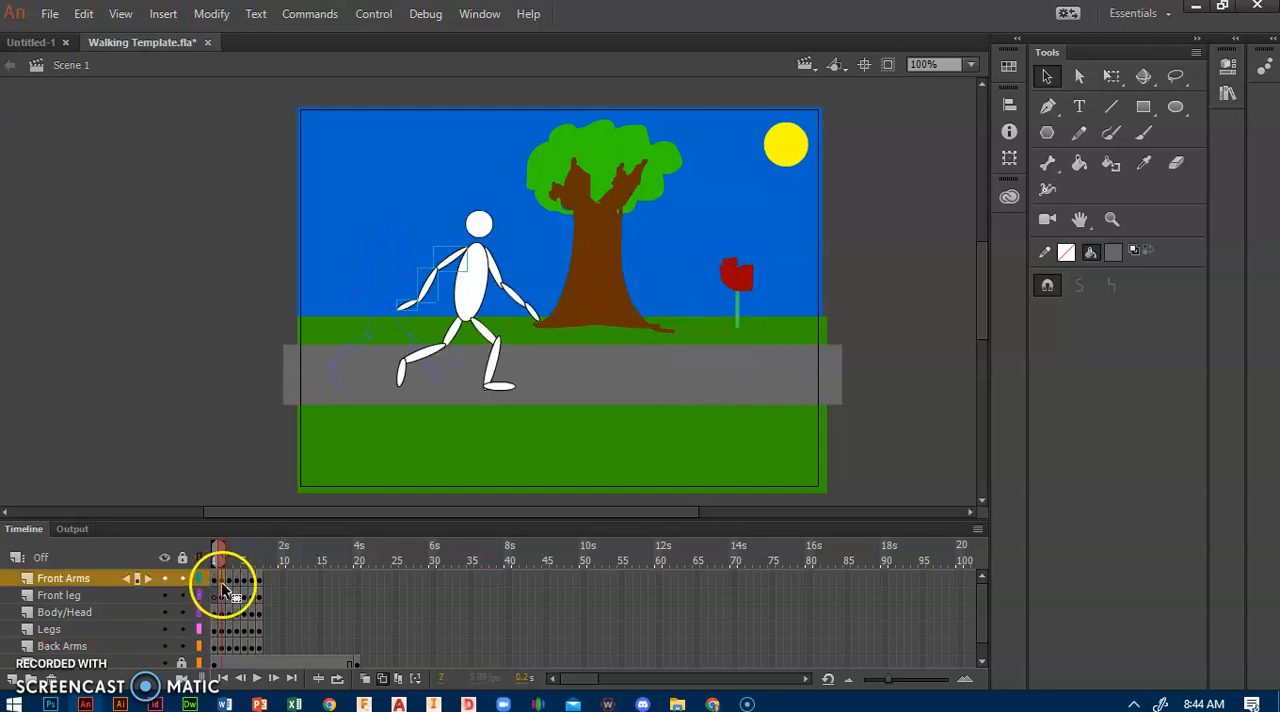
right_click(224, 579)
left_click(287, 323)
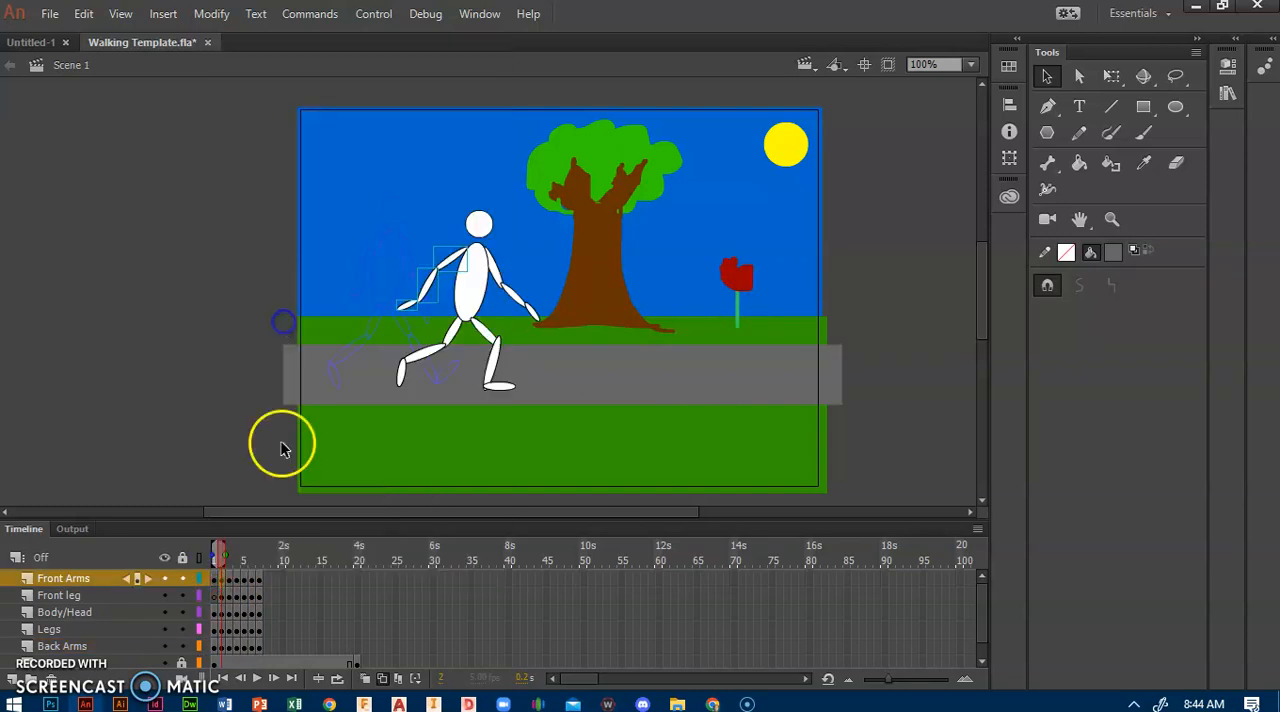
right_click(267, 582)
left_click(333, 336)
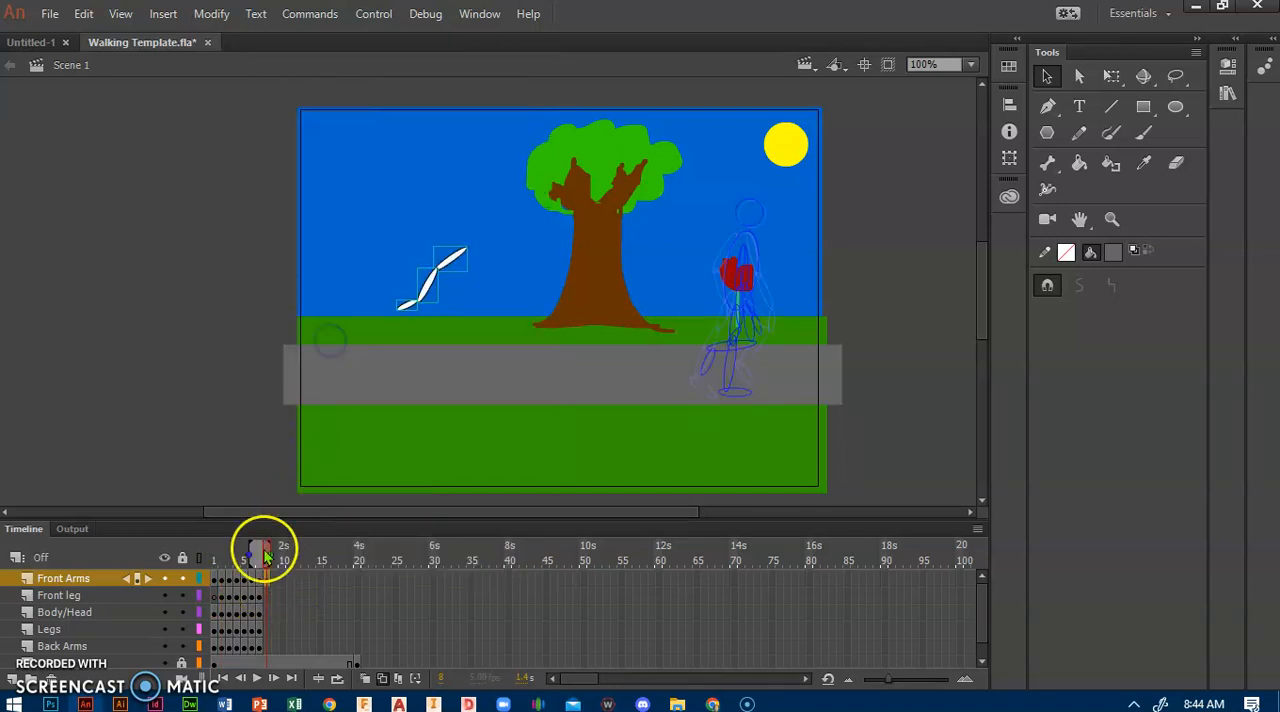
Step: Copy frame 2 of the Front leg layer and paste it at frame 8 of the same layer
right_click(223, 600)
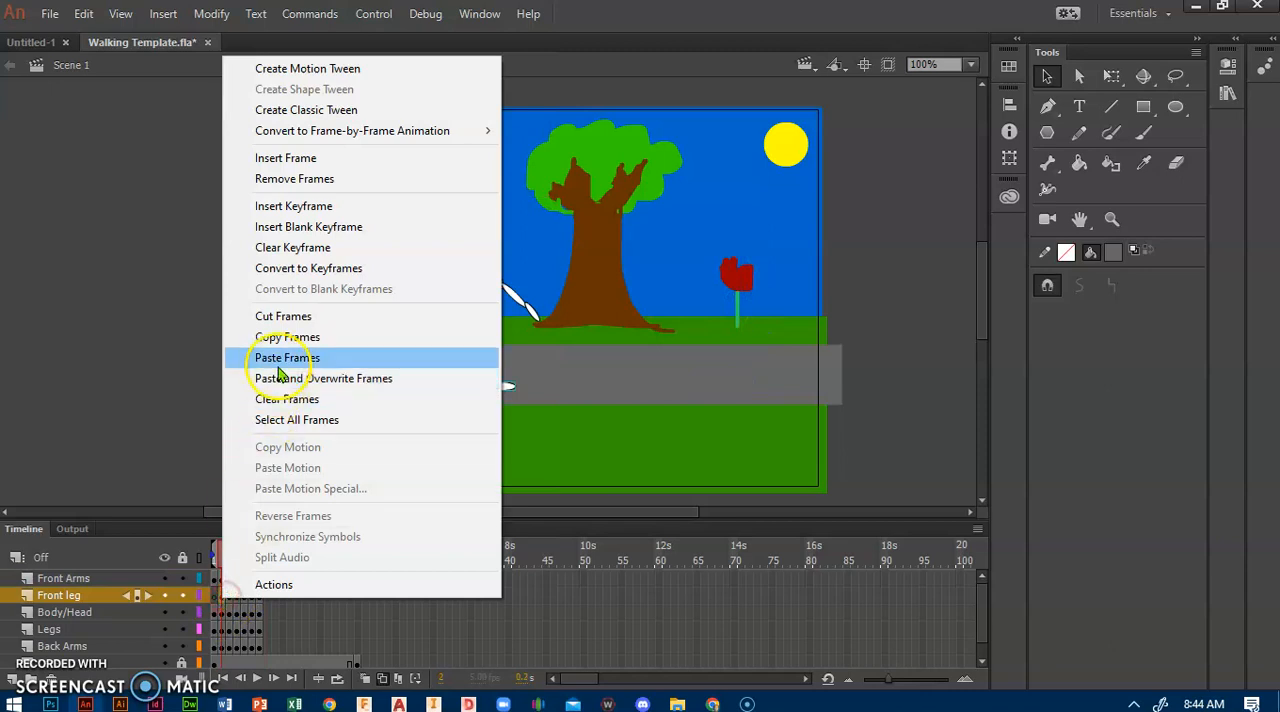
left_click(288, 336)
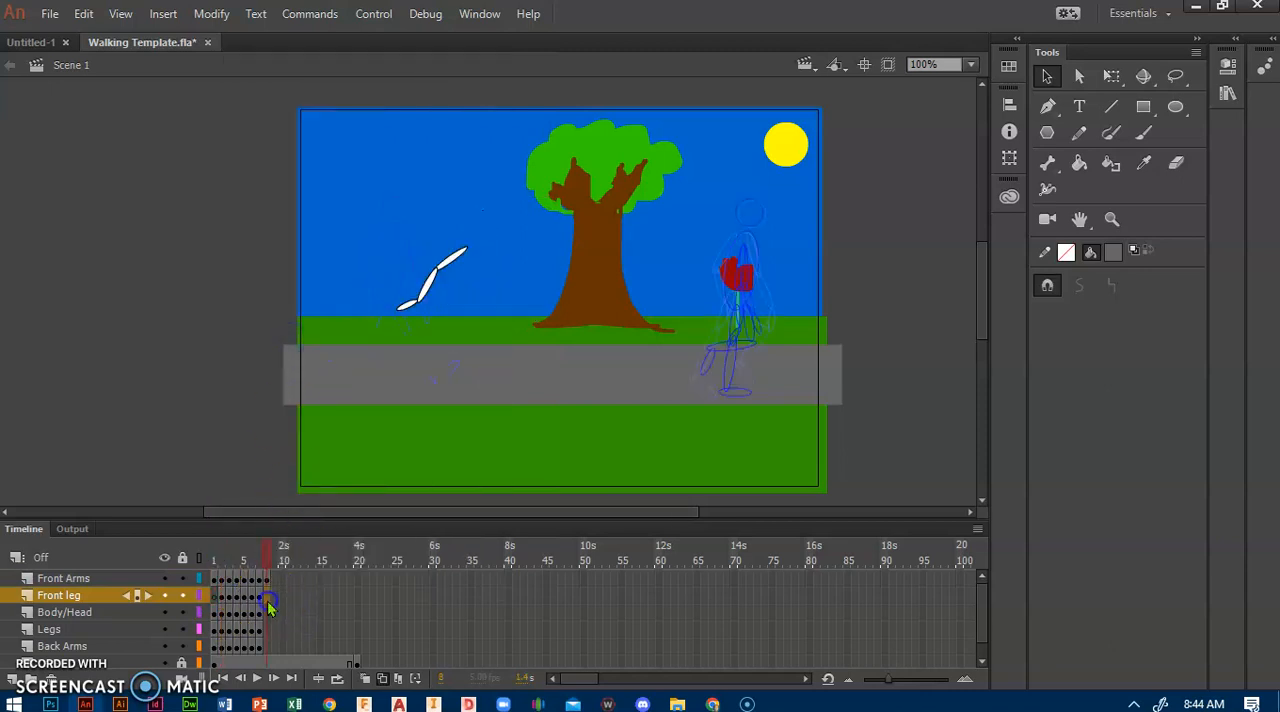
right_click(267, 600)
left_click(325, 360)
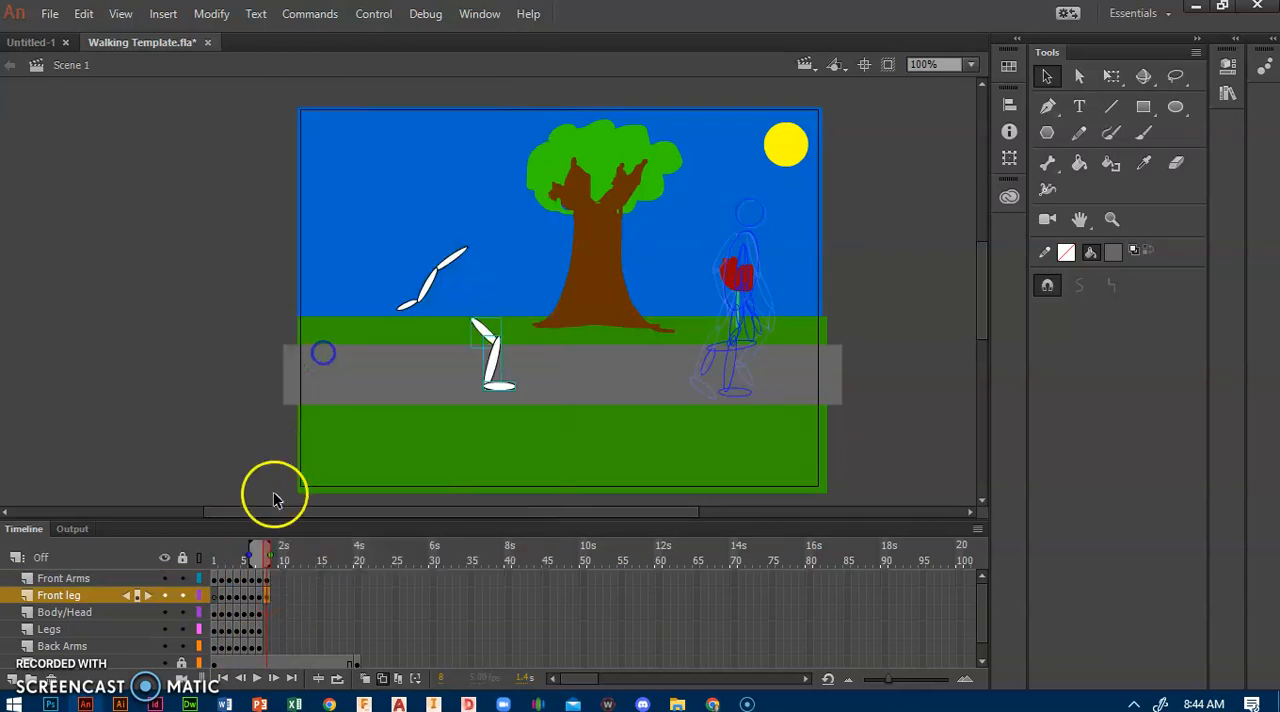
Step: Copy frame 2 of the Body/Head layer and paste it at frame 8 of the same layer
left_click(224, 617)
right_click(224, 617)
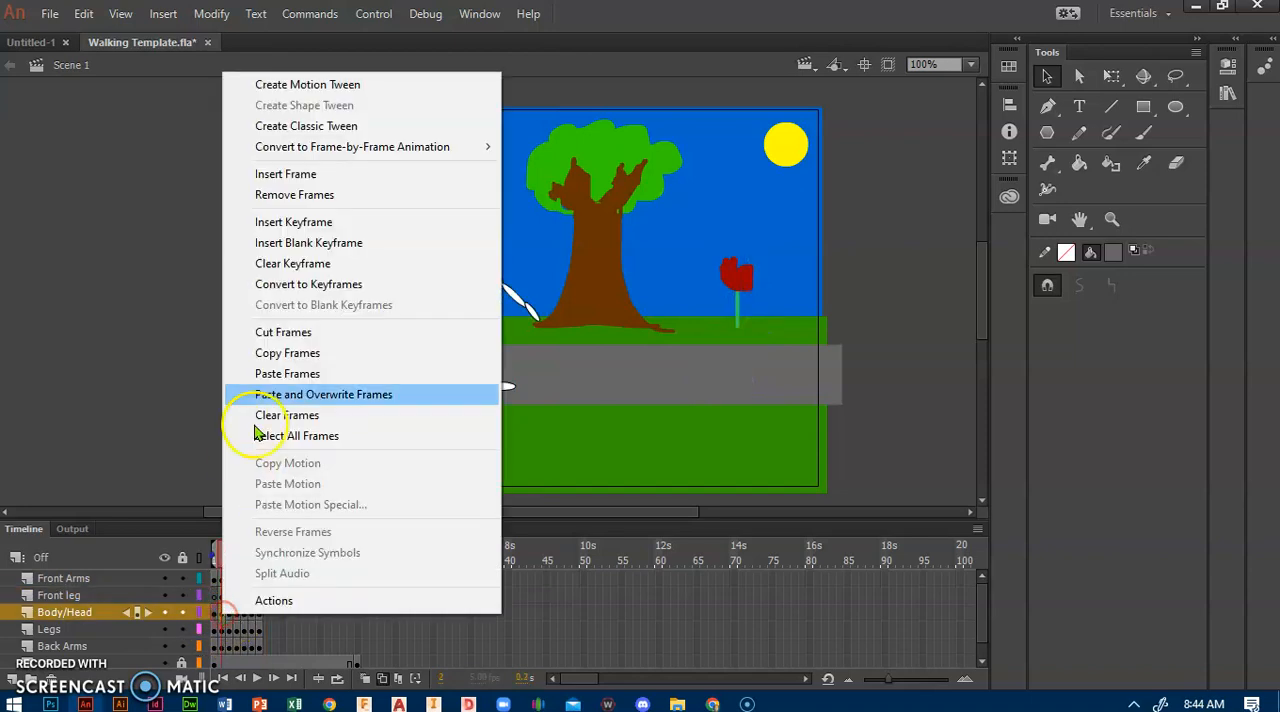
left_click(232, 355)
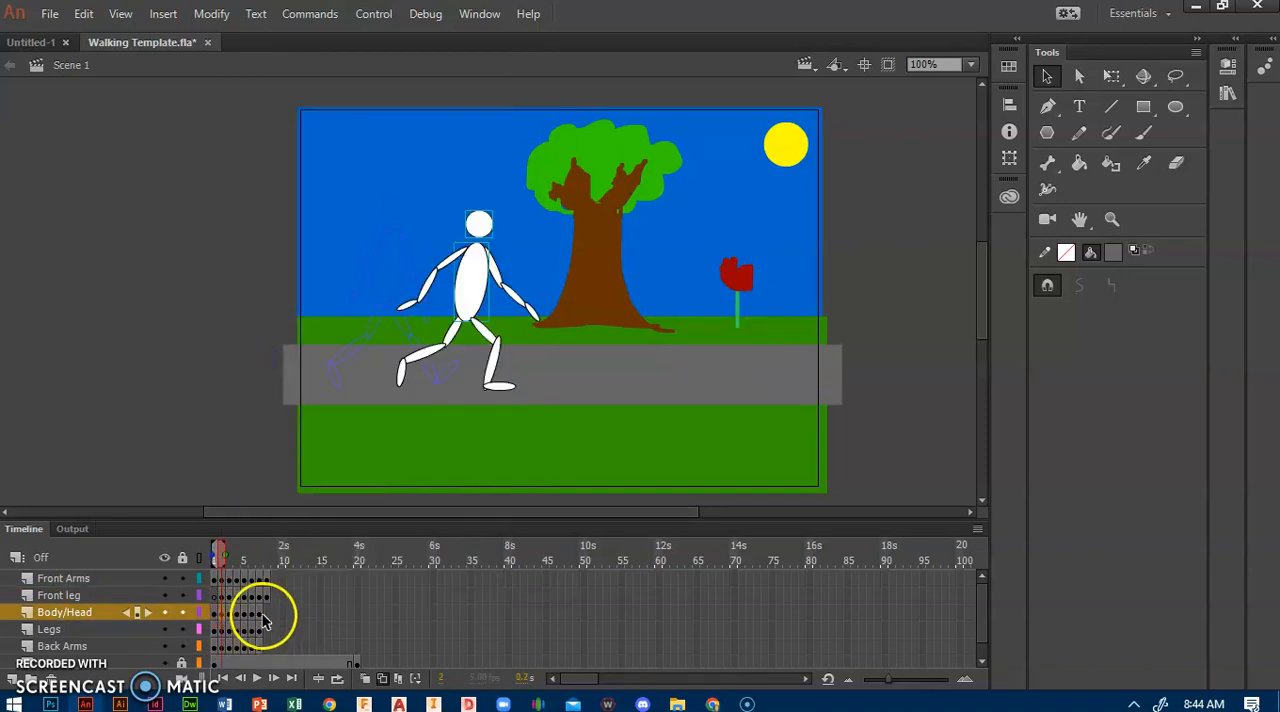
left_click(268, 612)
right_click(268, 612)
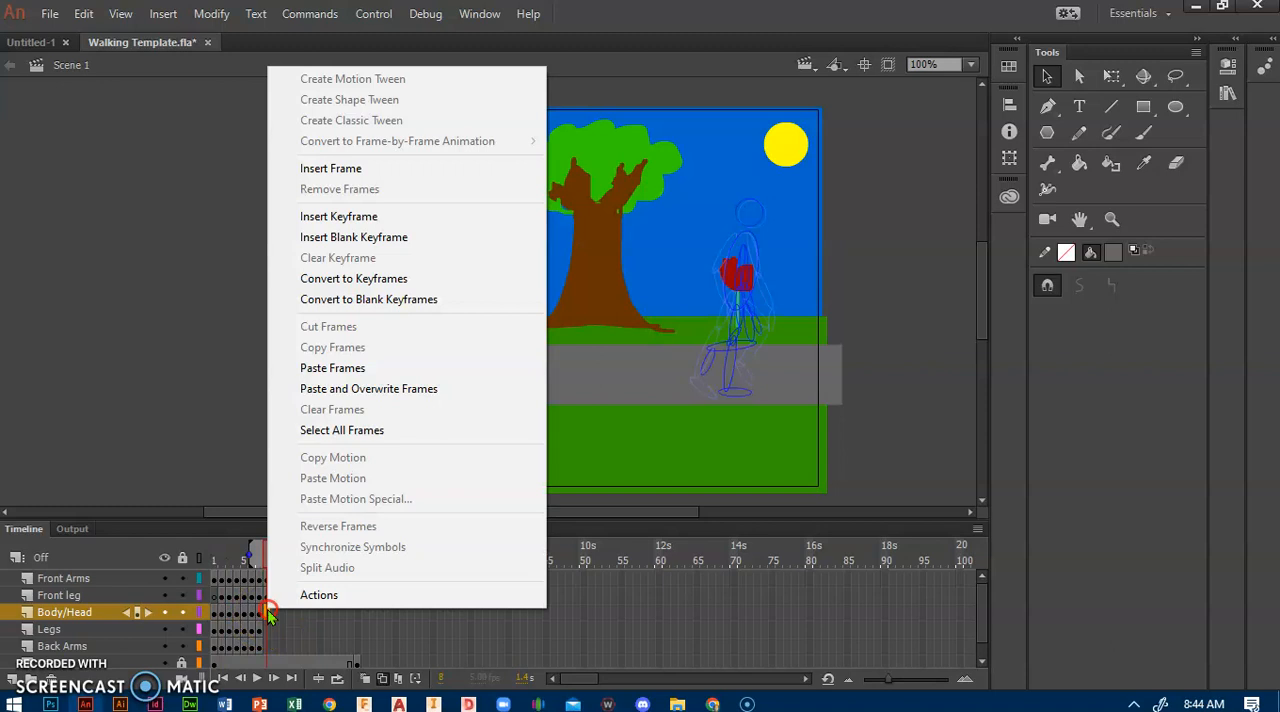
left_click(335, 380)
Step: Copy frame 2 of the Legs layer and paste it at frame 8 of the same layer
left_click(224, 632)
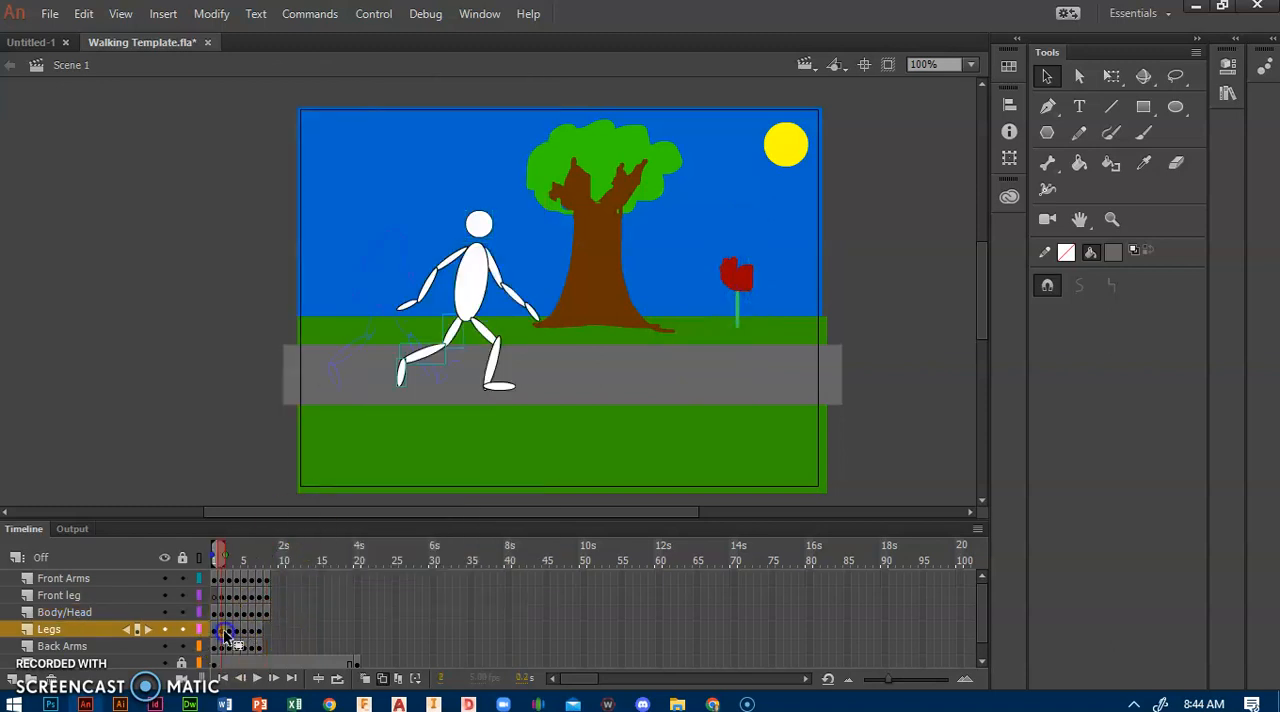
right_click(224, 632)
left_click(295, 370)
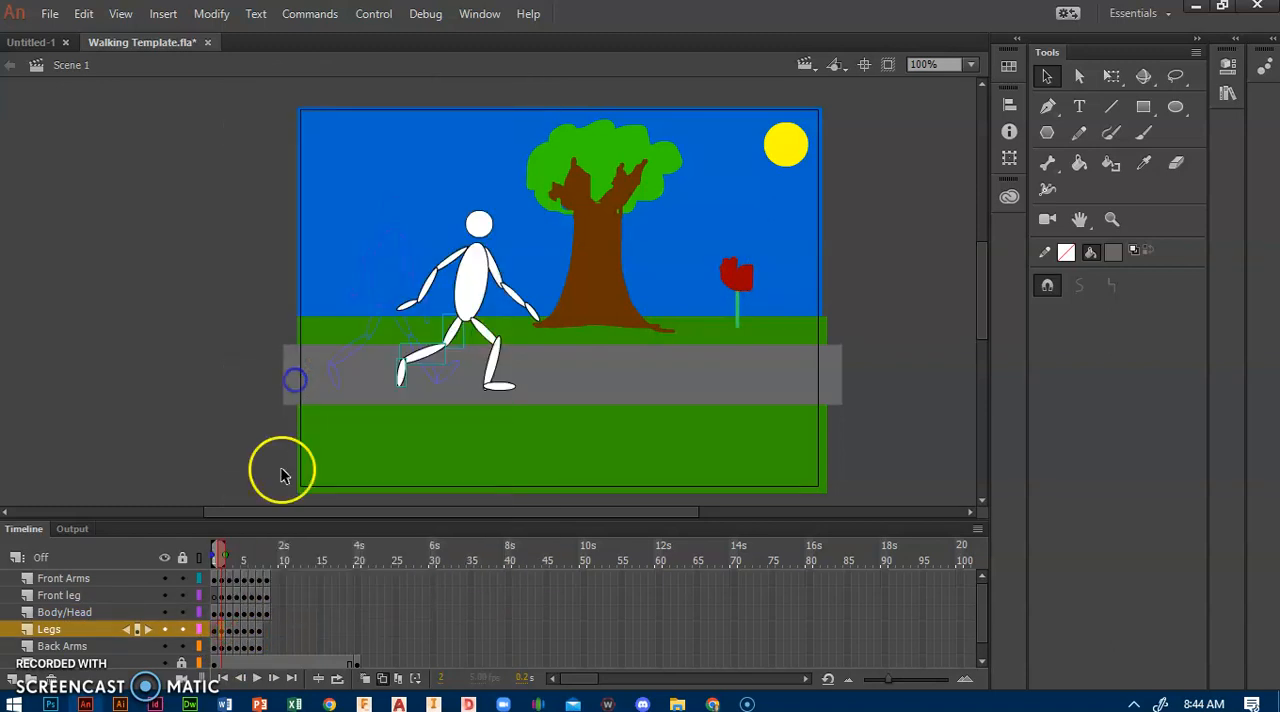
left_click(266, 629)
right_click(266, 630)
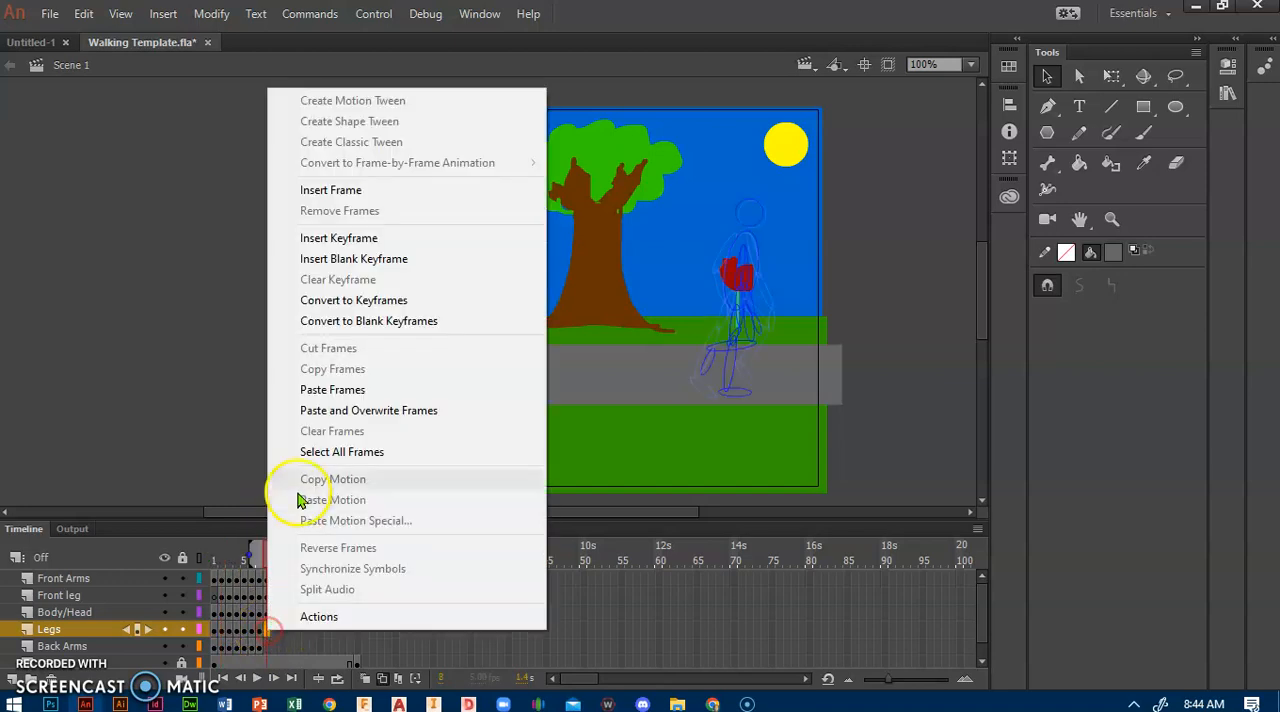
left_click(306, 390)
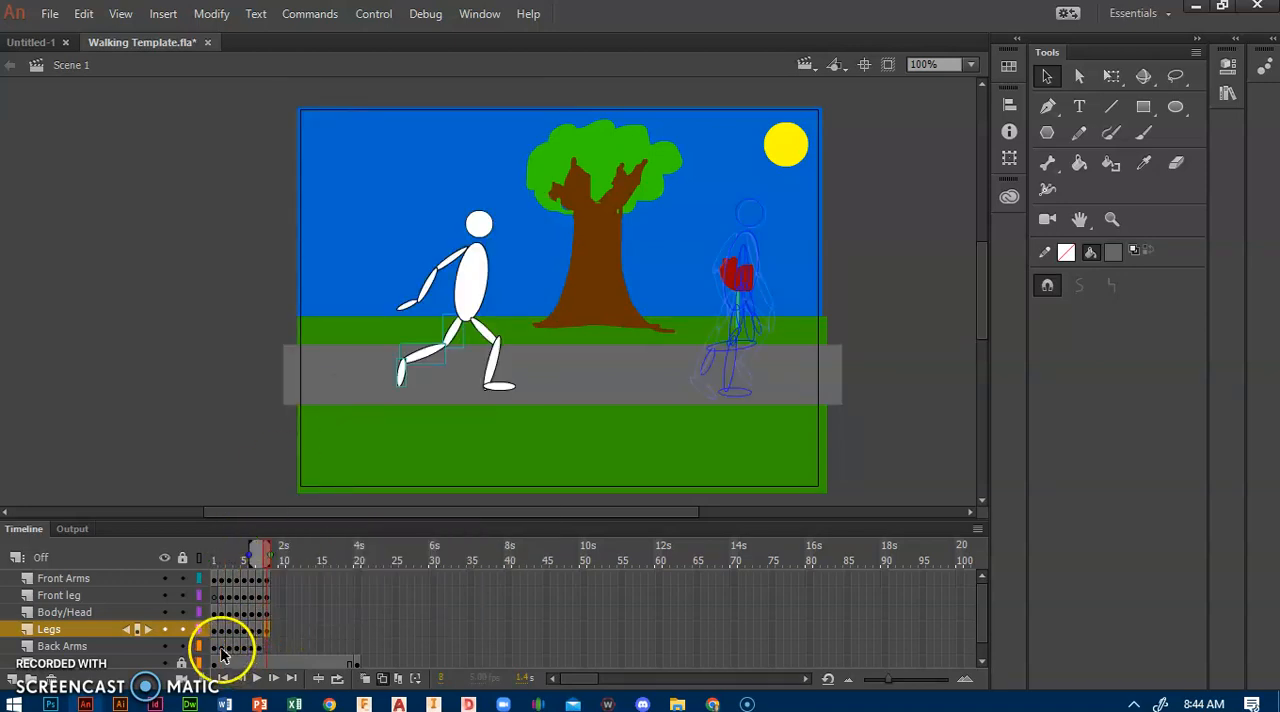
Step: Copy frame 2 of the Back Arms layer and paste it at frame 8 of the same layer
right_click(222, 650)
left_click(266, 382)
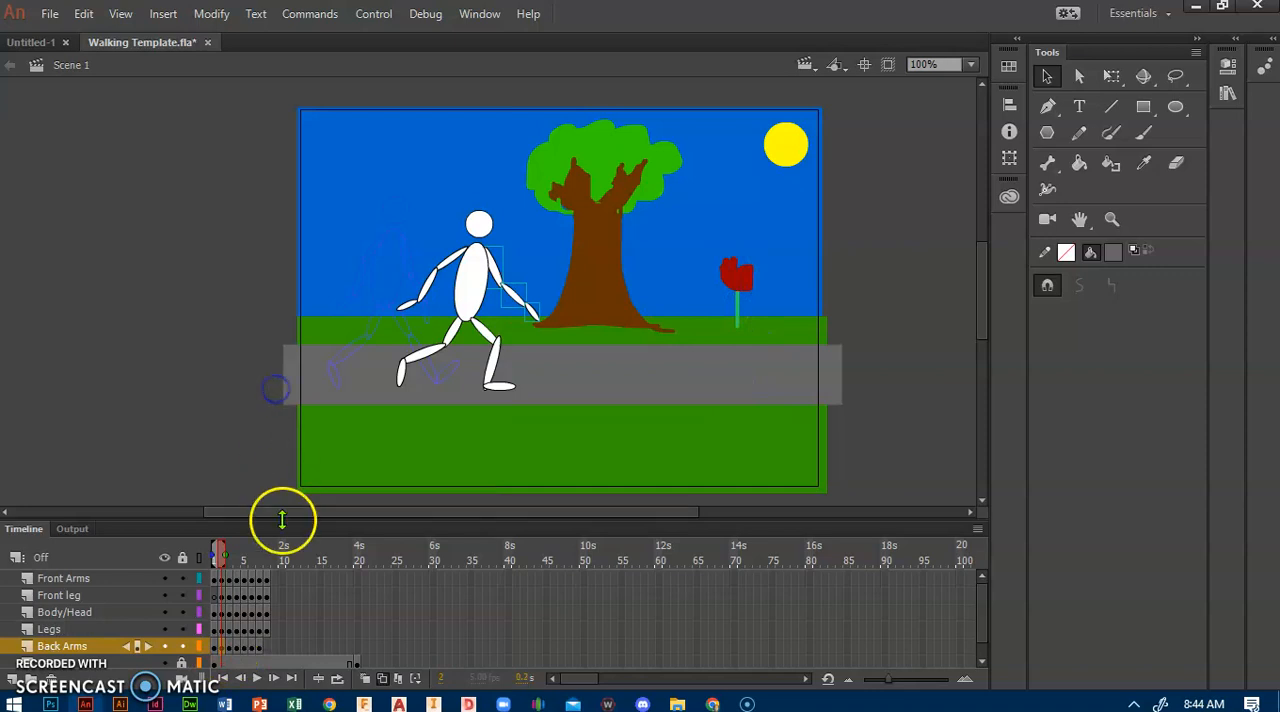
right_click(265, 650)
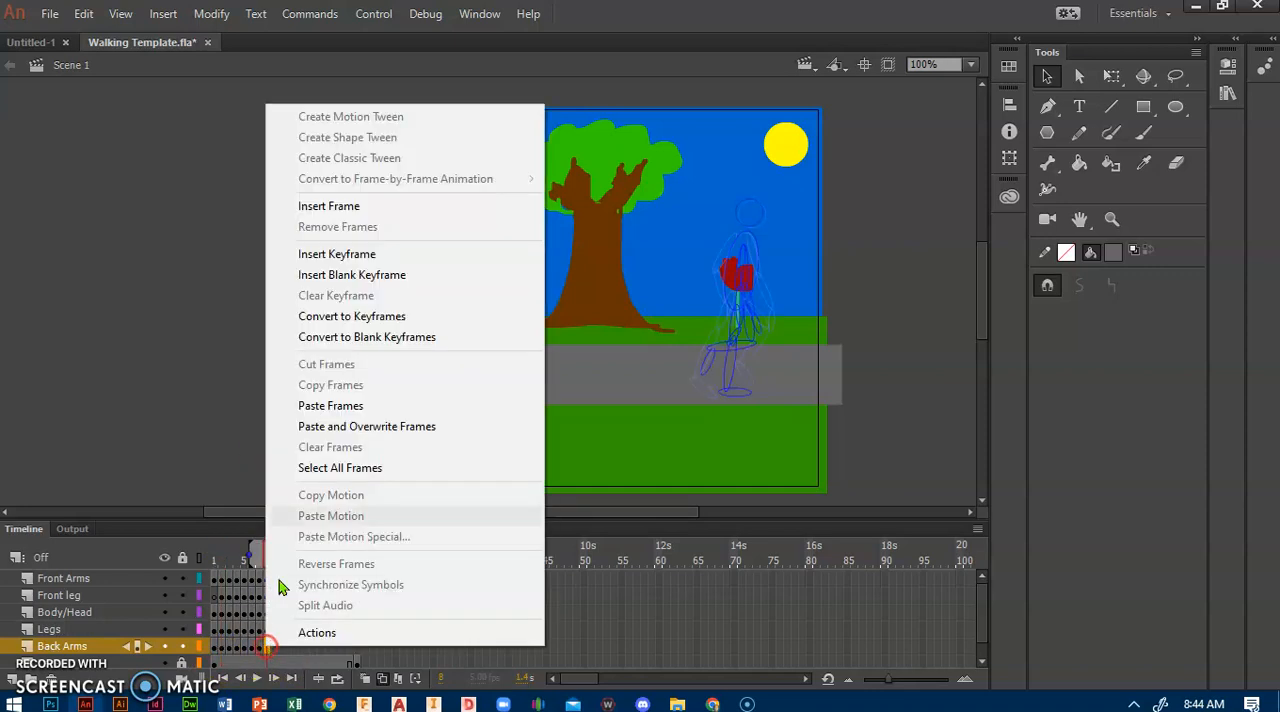
left_click(332, 408)
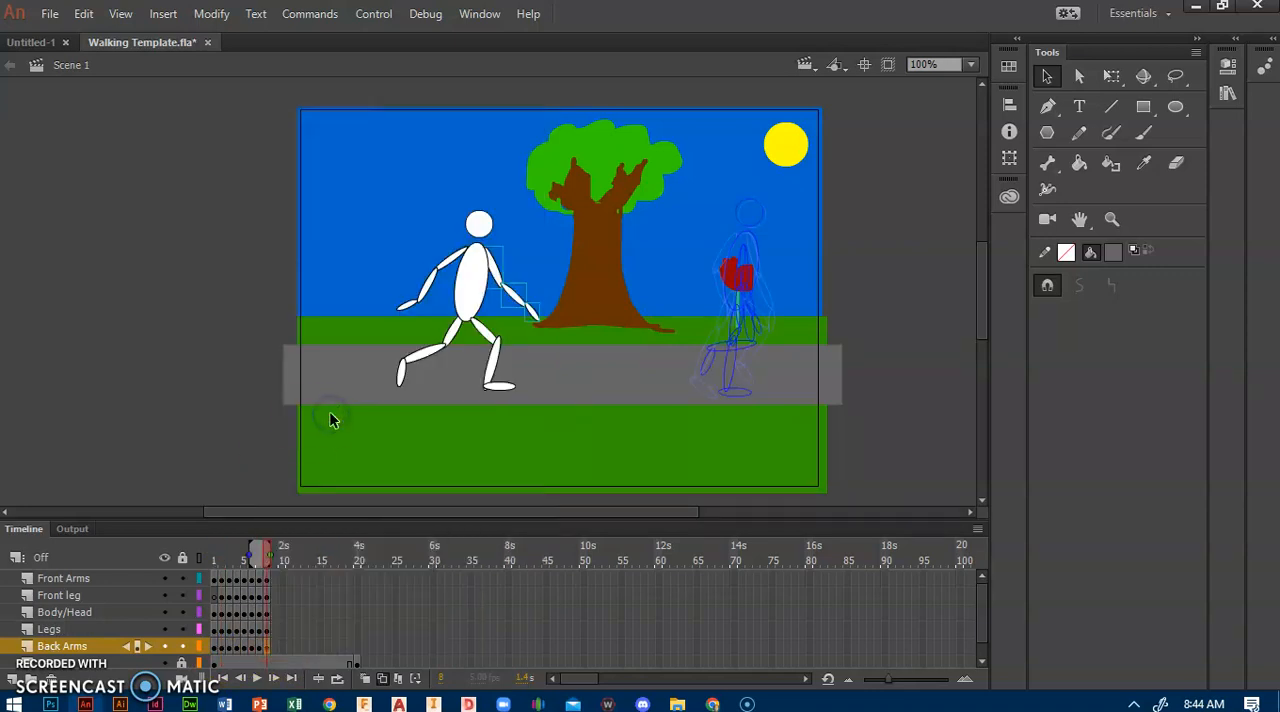
Step: Select frame 8 across all five figure layers and move the whole figure right onto the onion skin outline by the flower
left_click(268, 580)
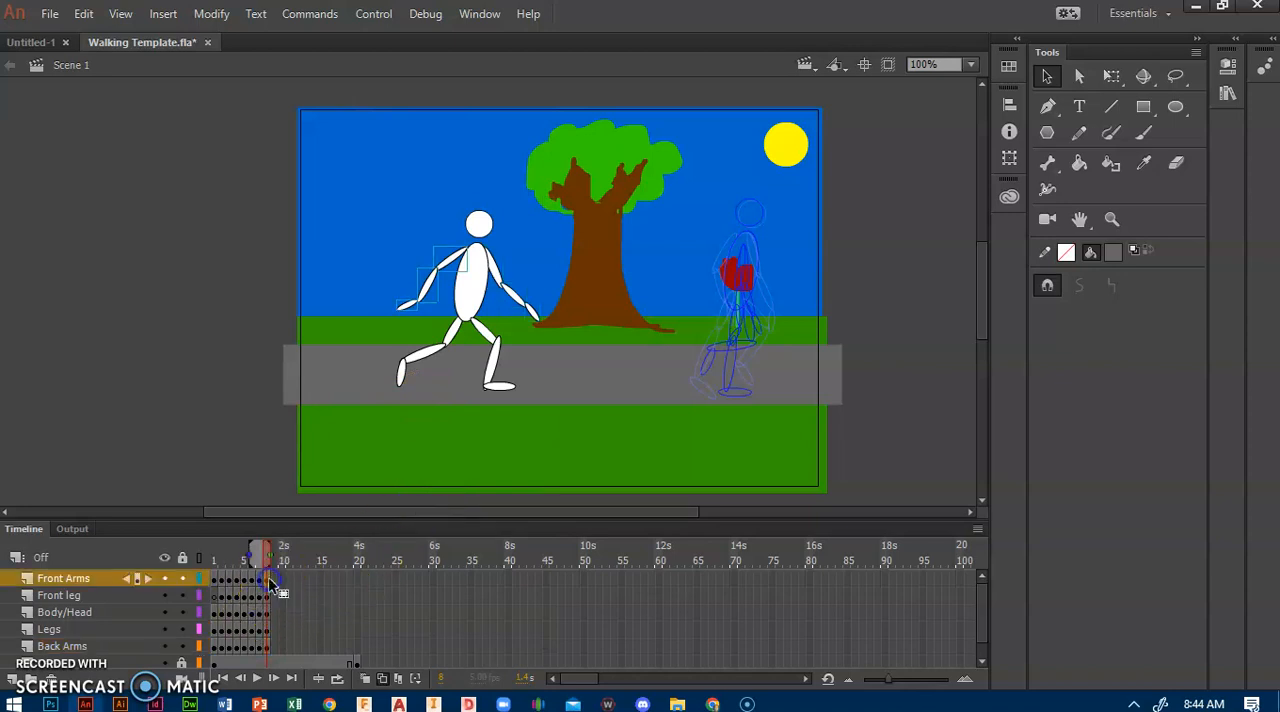
left_click(268, 648)
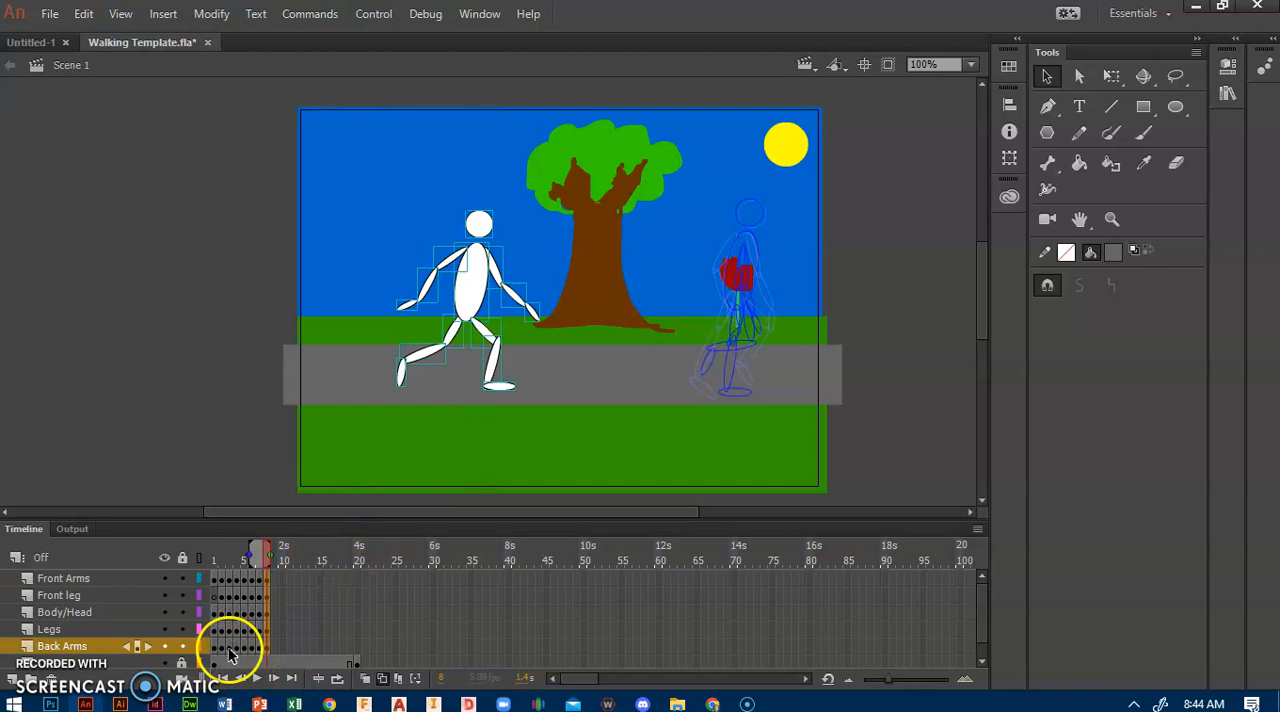
left_click_drag(480, 295, 746, 274)
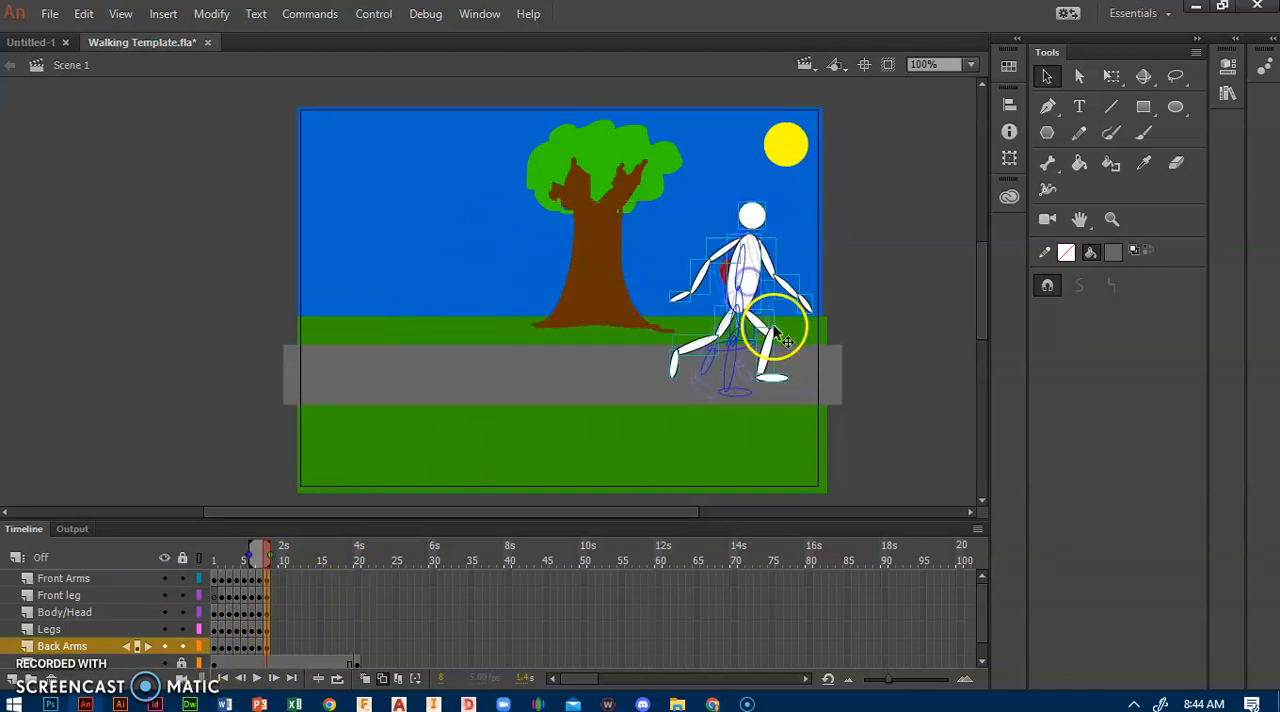
Step: Nudge the whole frame 8 figure slightly down to line its feet up with the onion skin outline, then deselect it
key("Down")
key("Down")
key("Down")
key("Down")
key("Down")
key("Down")
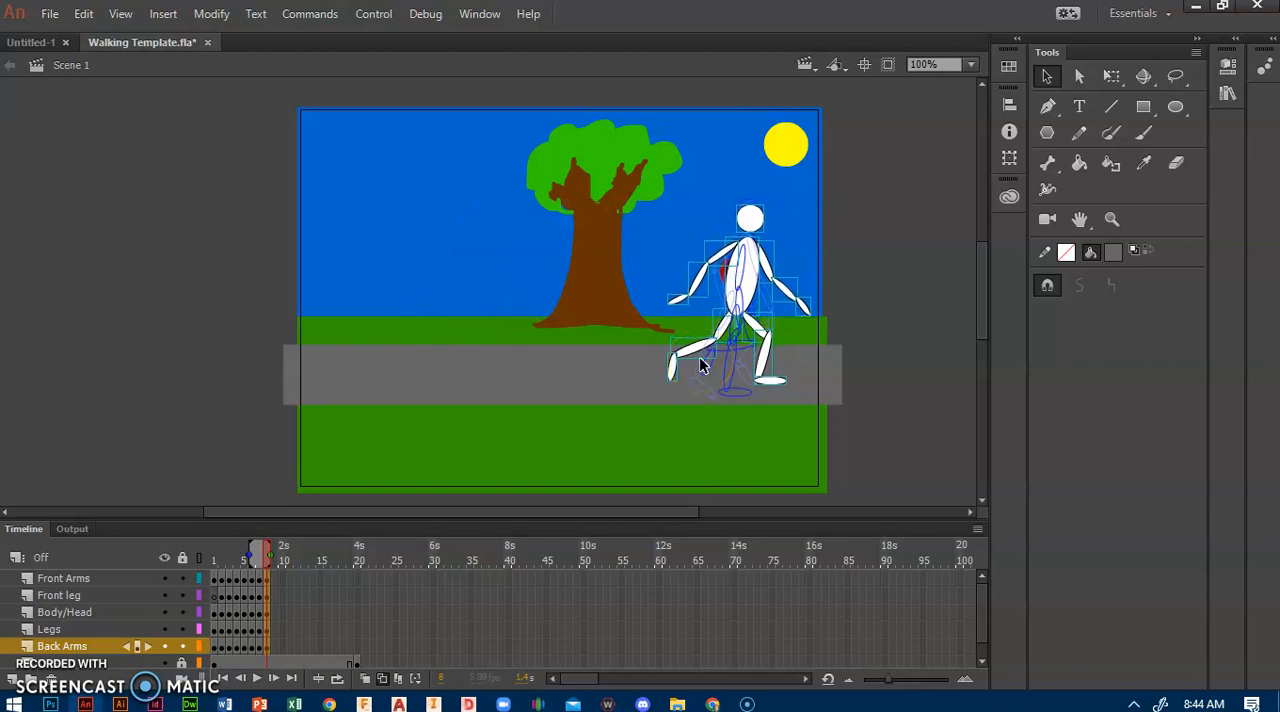
key("Left")
key("Down")
key("Right")
left_click(892, 203)
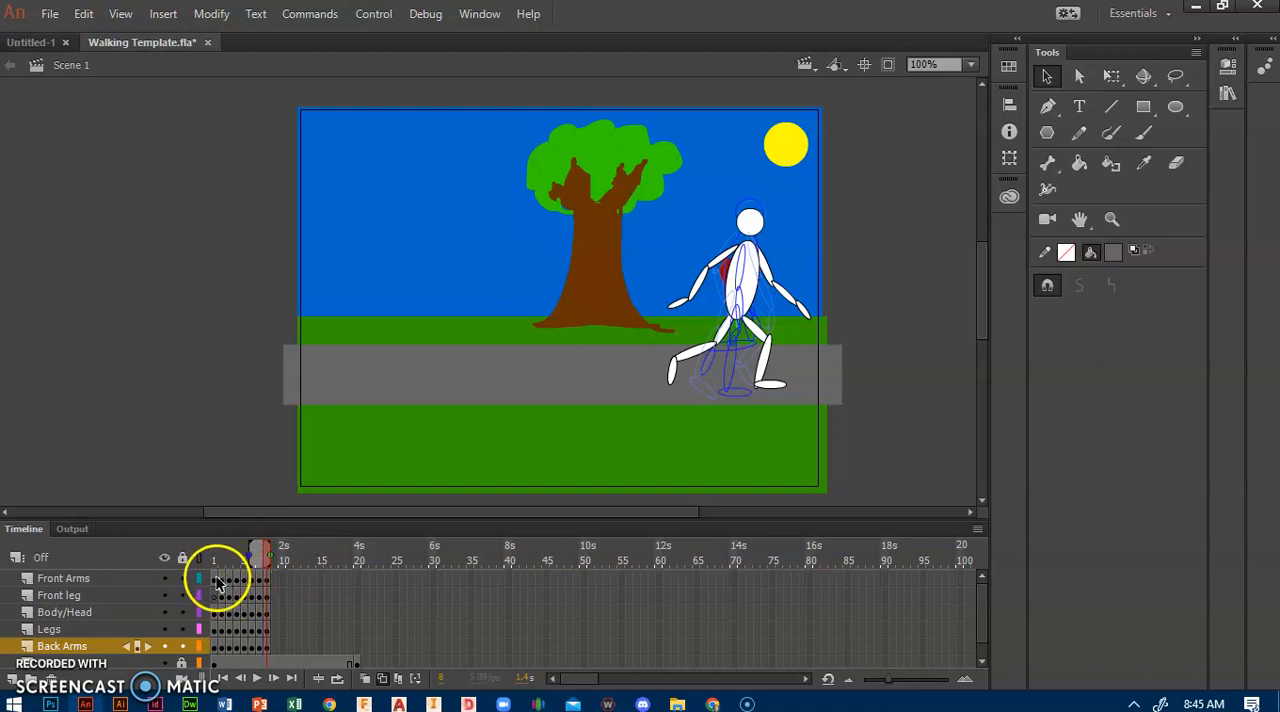
Step: Copy frame 1 of the Front Arms layer and paste it at frame 9 of the same layer
left_click(217, 580)
right_click(217, 580)
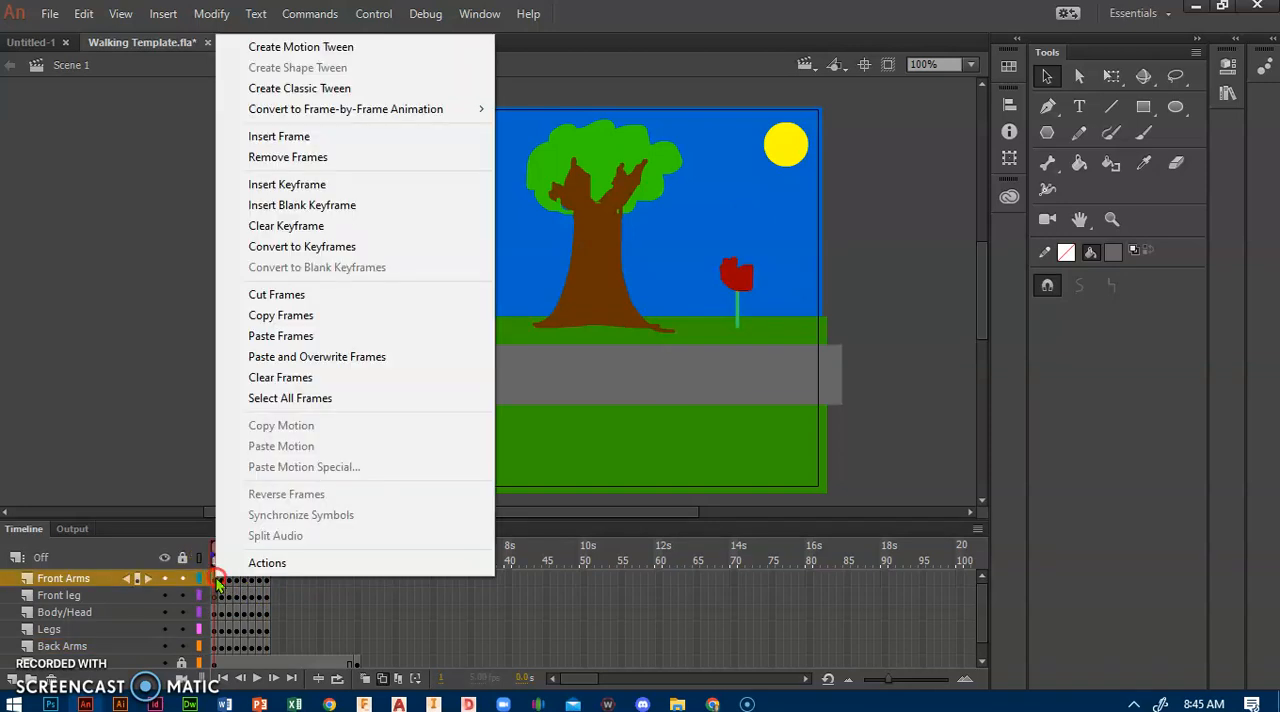
left_click(252, 318)
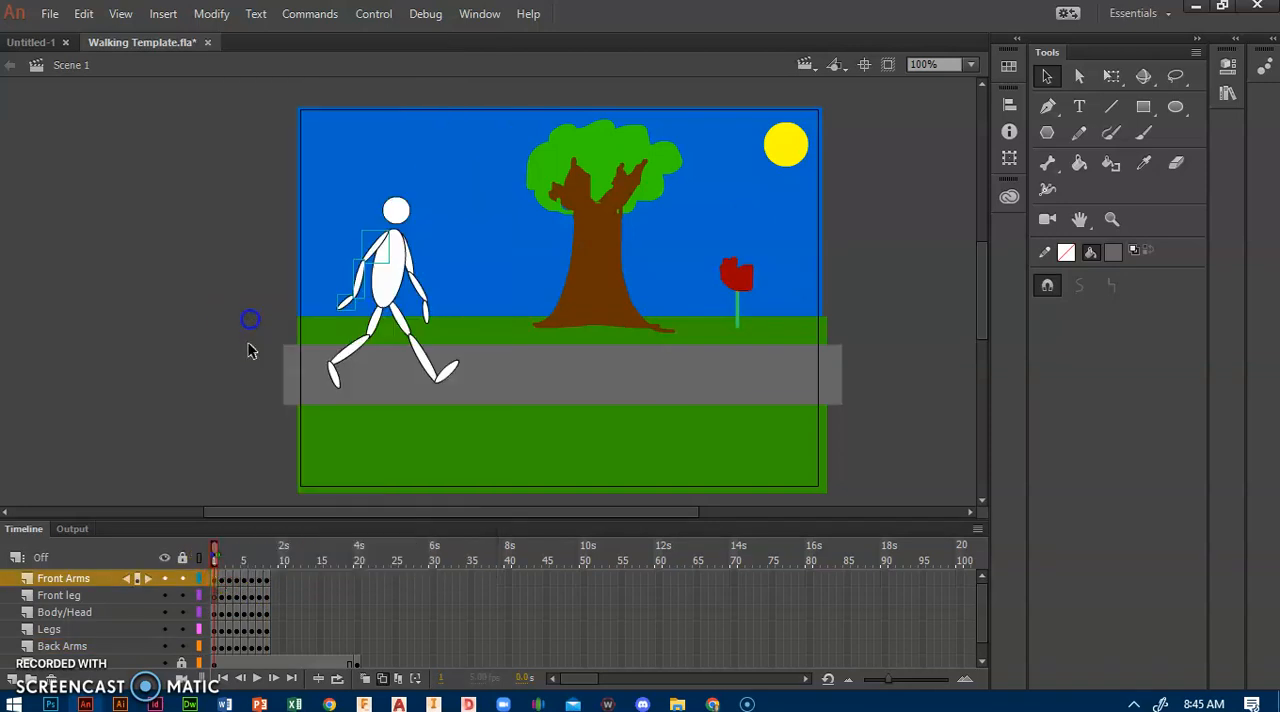
right_click(278, 588)
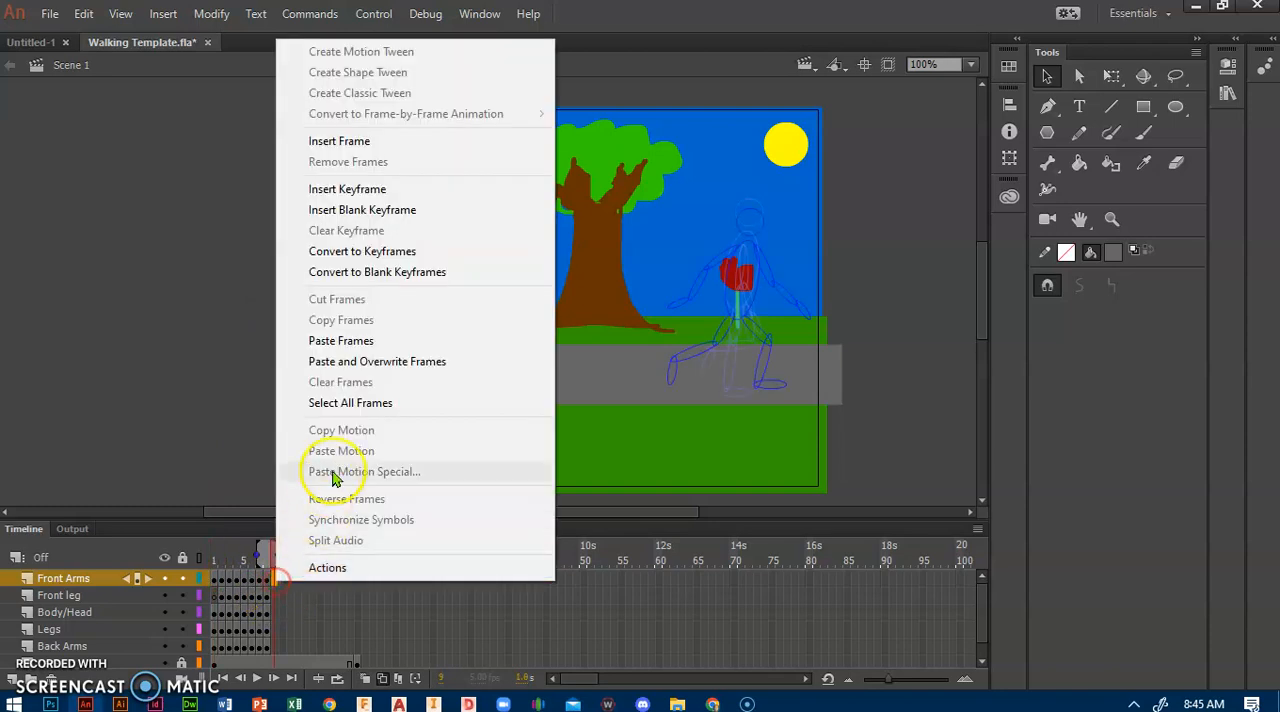
left_click(325, 335)
Step: Copy frame 1 of the Front leg layer and paste it at frame 9 of the same layer
right_click(214, 598)
left_click(323, 341)
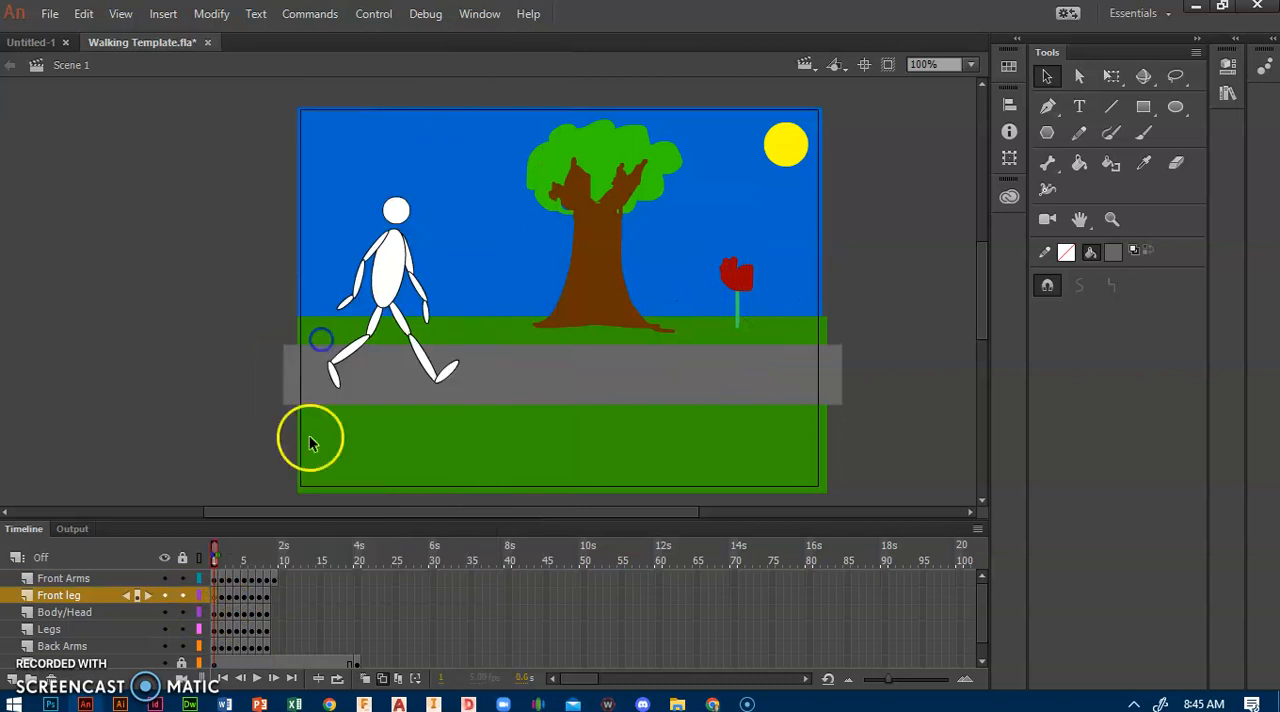
right_click(275, 598)
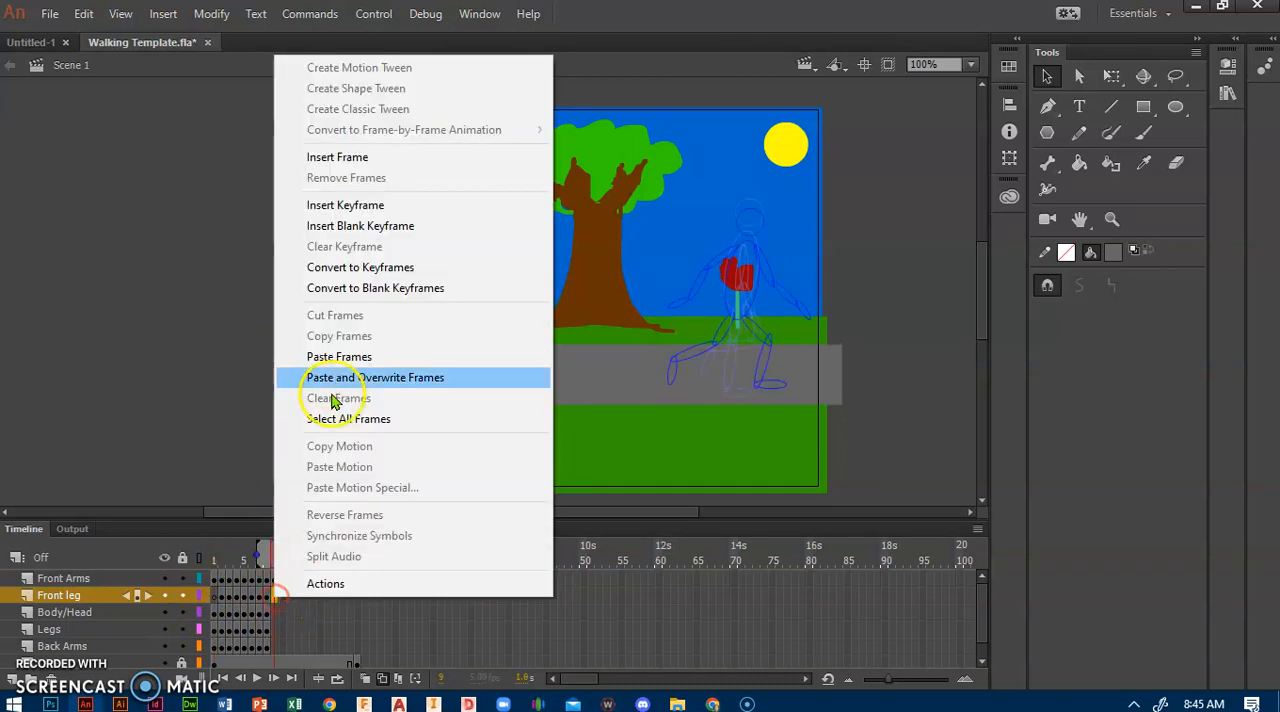
left_click(340, 357)
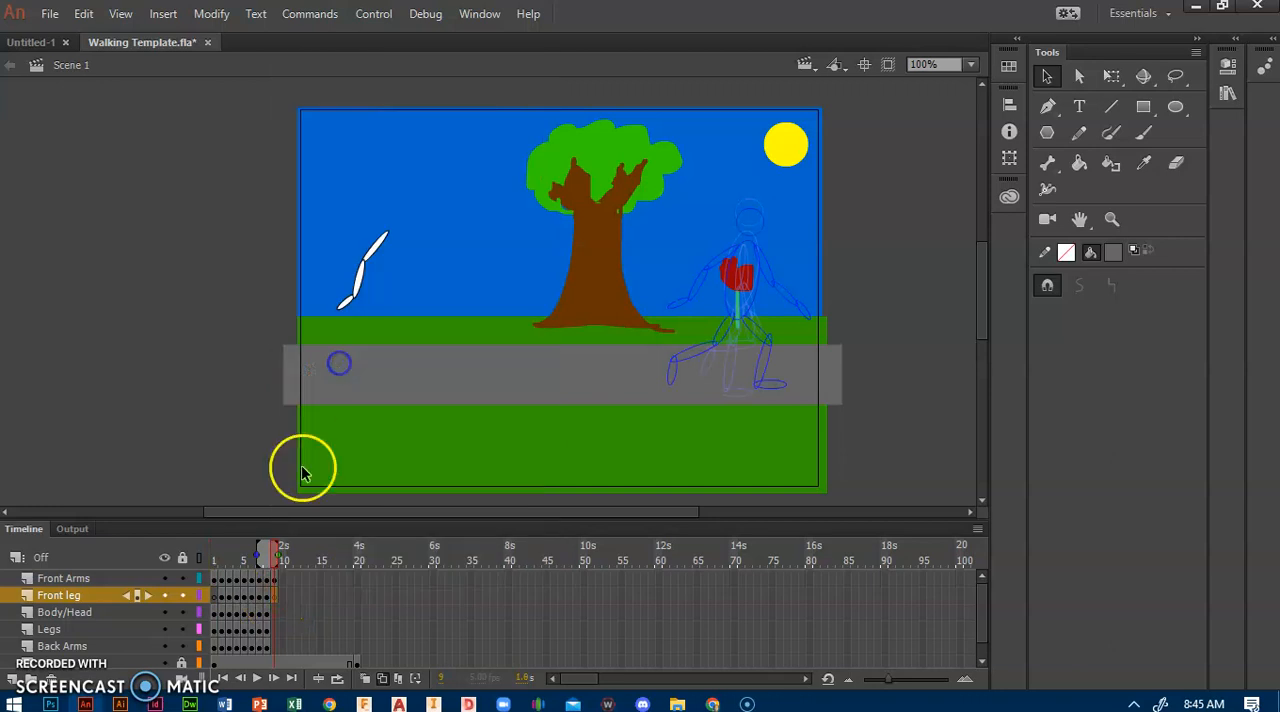
Step: Copy frame 1 of the Body/Head layer and paste it at frame 9 of the same layer
left_click(213, 613)
right_click(213, 613)
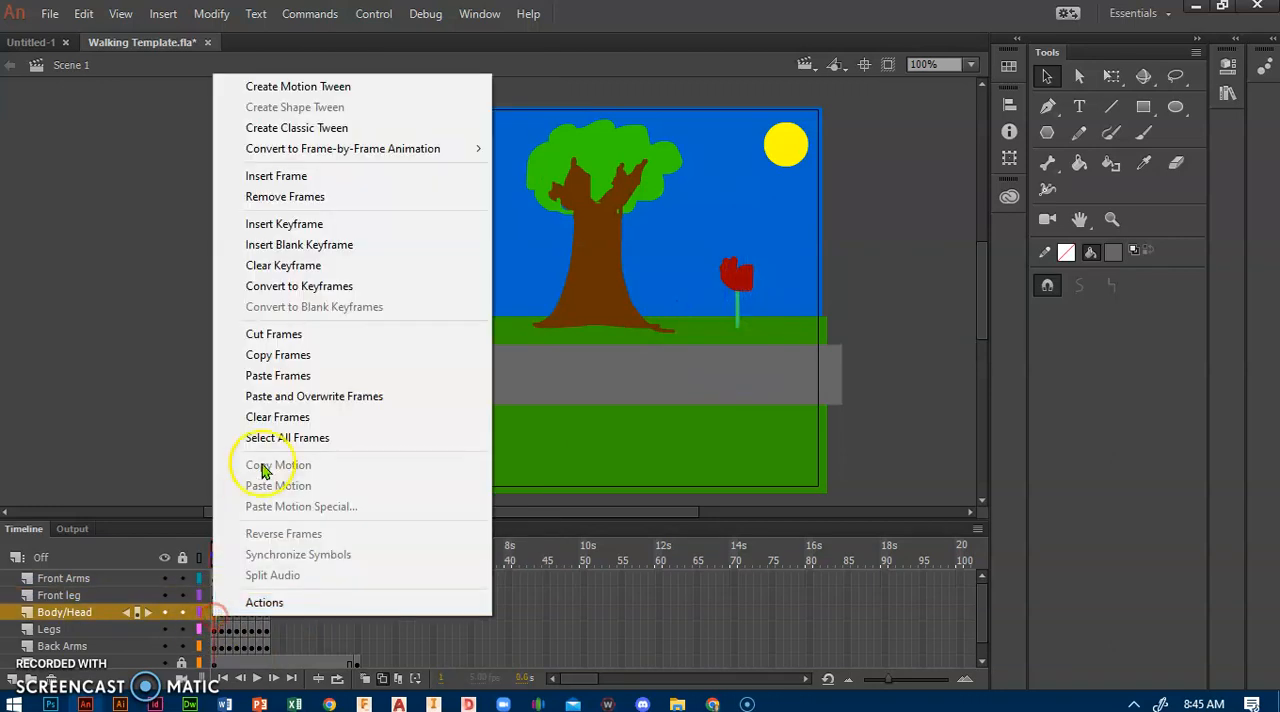
left_click(272, 362)
left_click(272, 612)
right_click(272, 612)
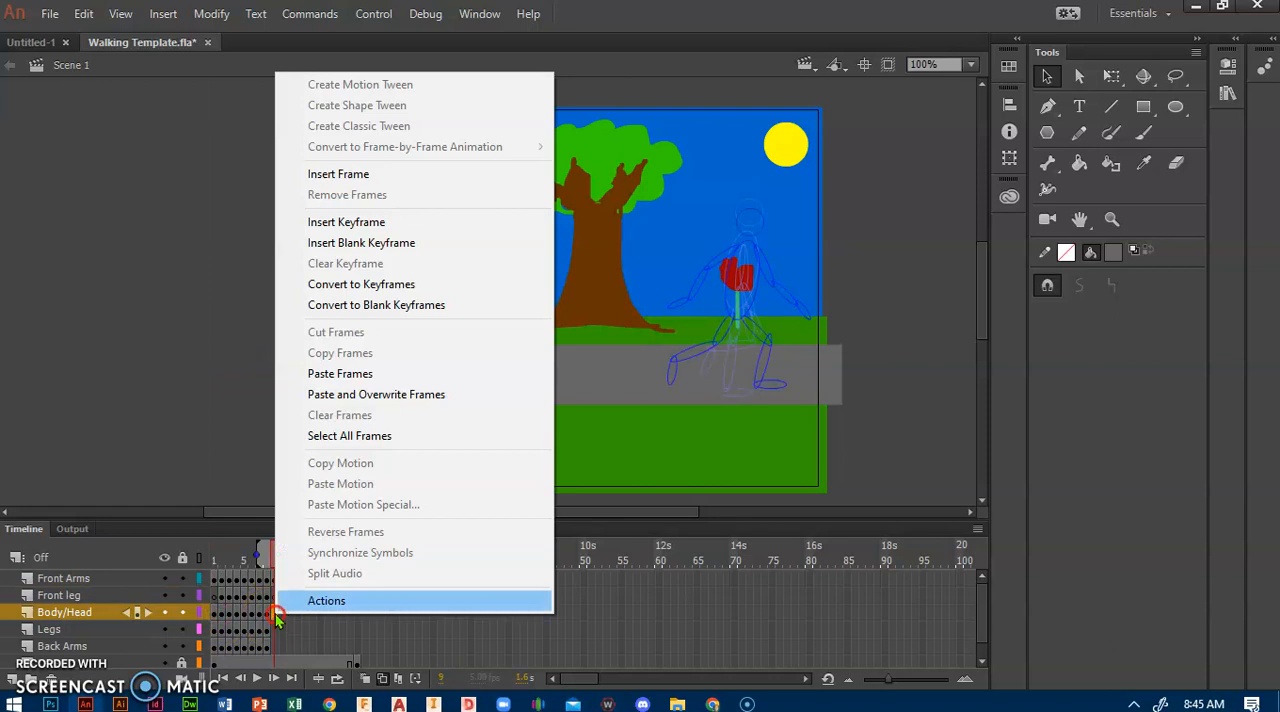
left_click(358, 373)
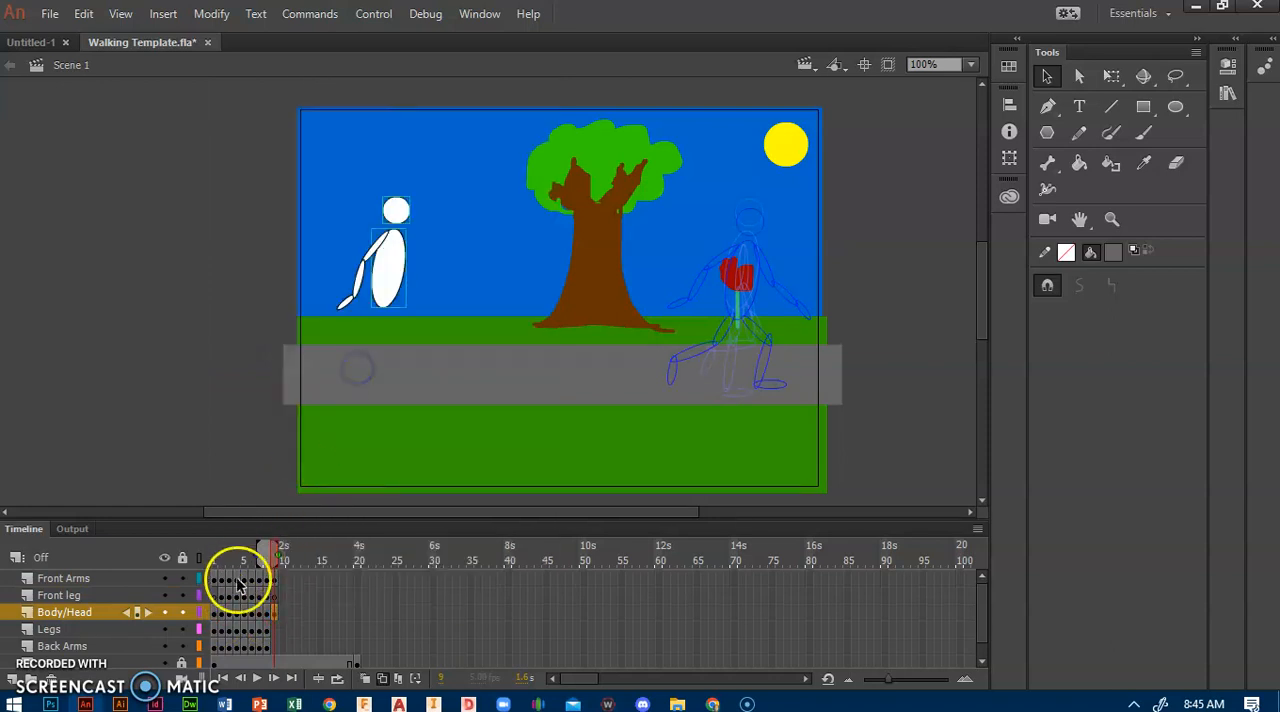
Step: Copy frame 1 of the Legs layer and paste it at frame 9 of the same layer
left_click(214, 629)
right_click(214, 629)
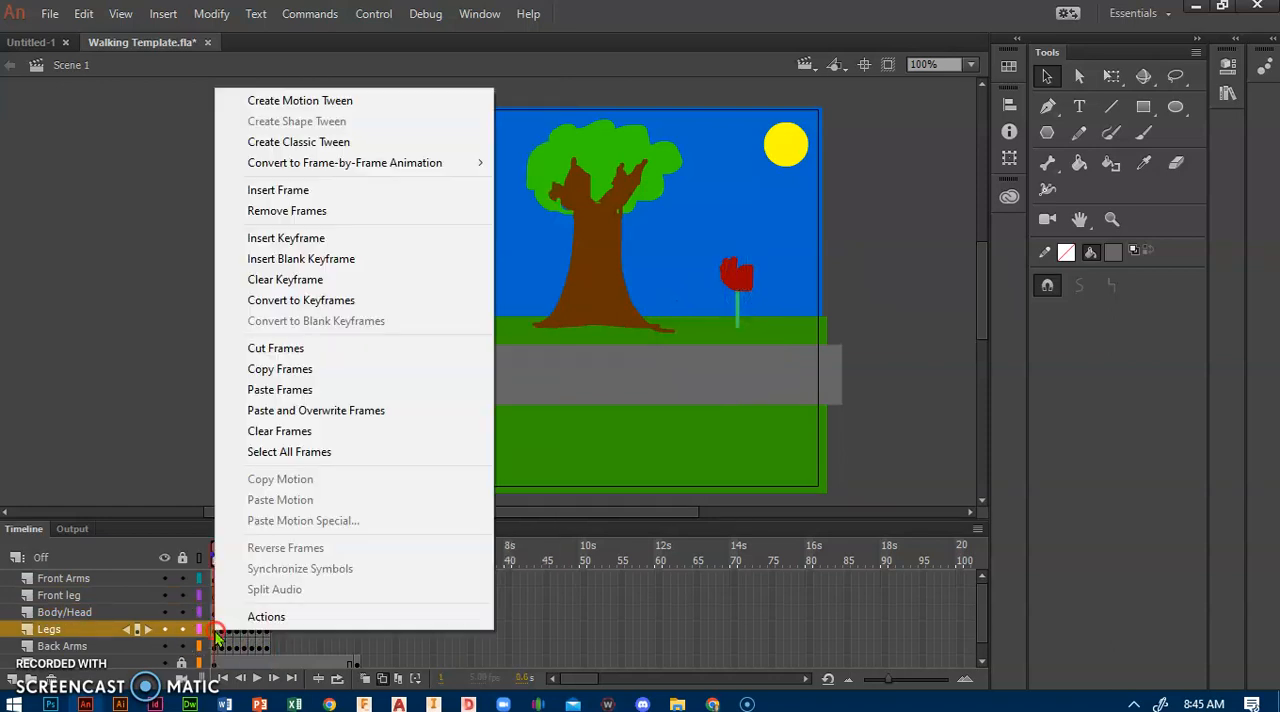
left_click(281, 370)
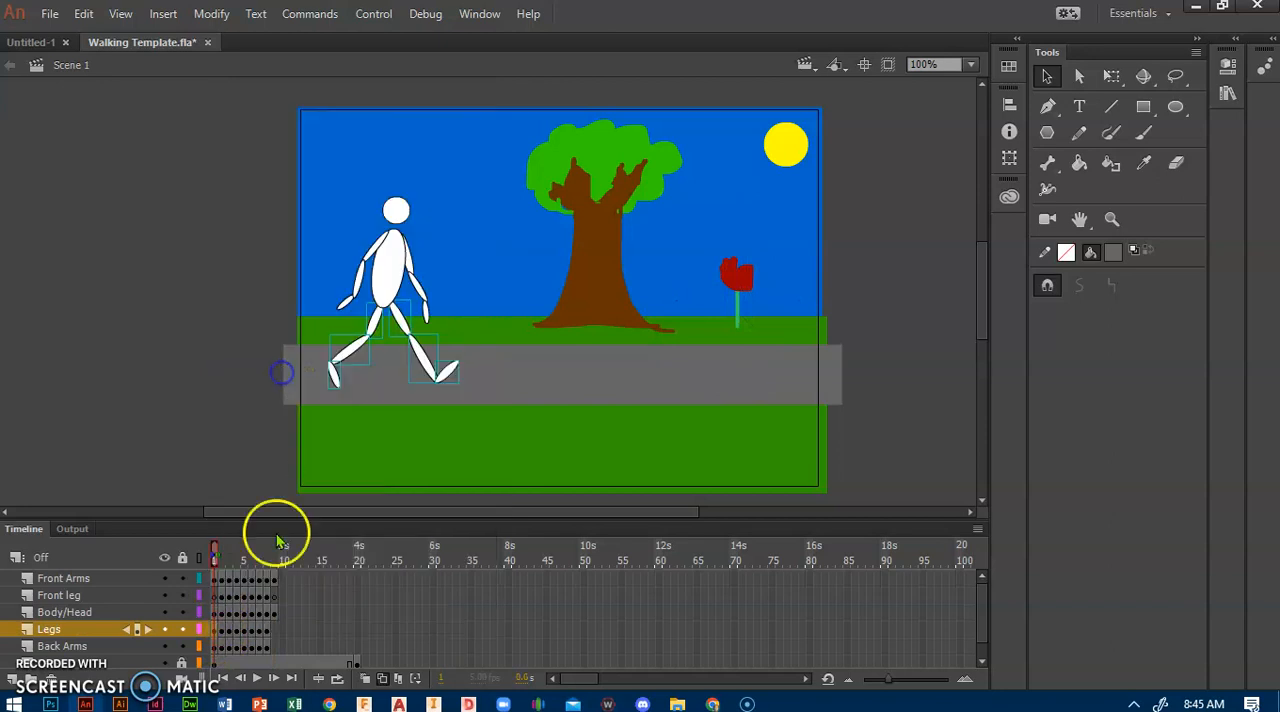
left_click(276, 629)
right_click(276, 629)
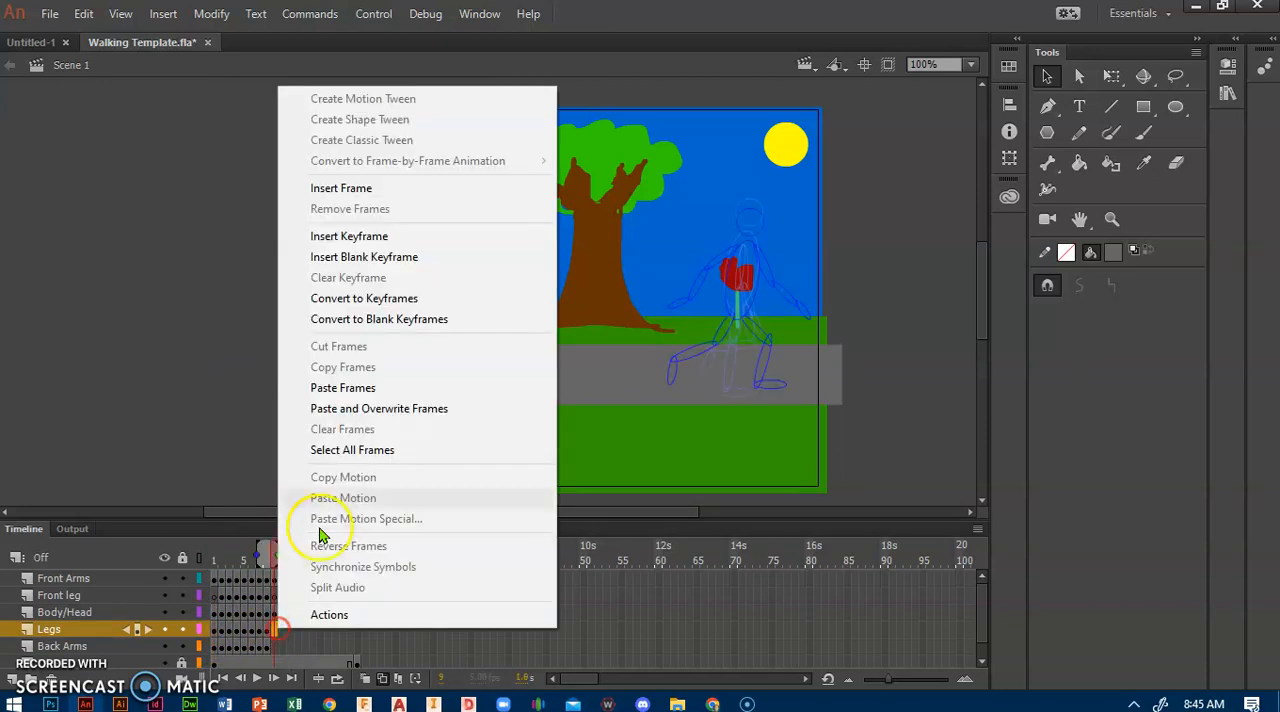
left_click(368, 388)
Step: Copy frame 1 of the Back Arms layer and paste it at frame 9 of the same layer
left_click(214, 647)
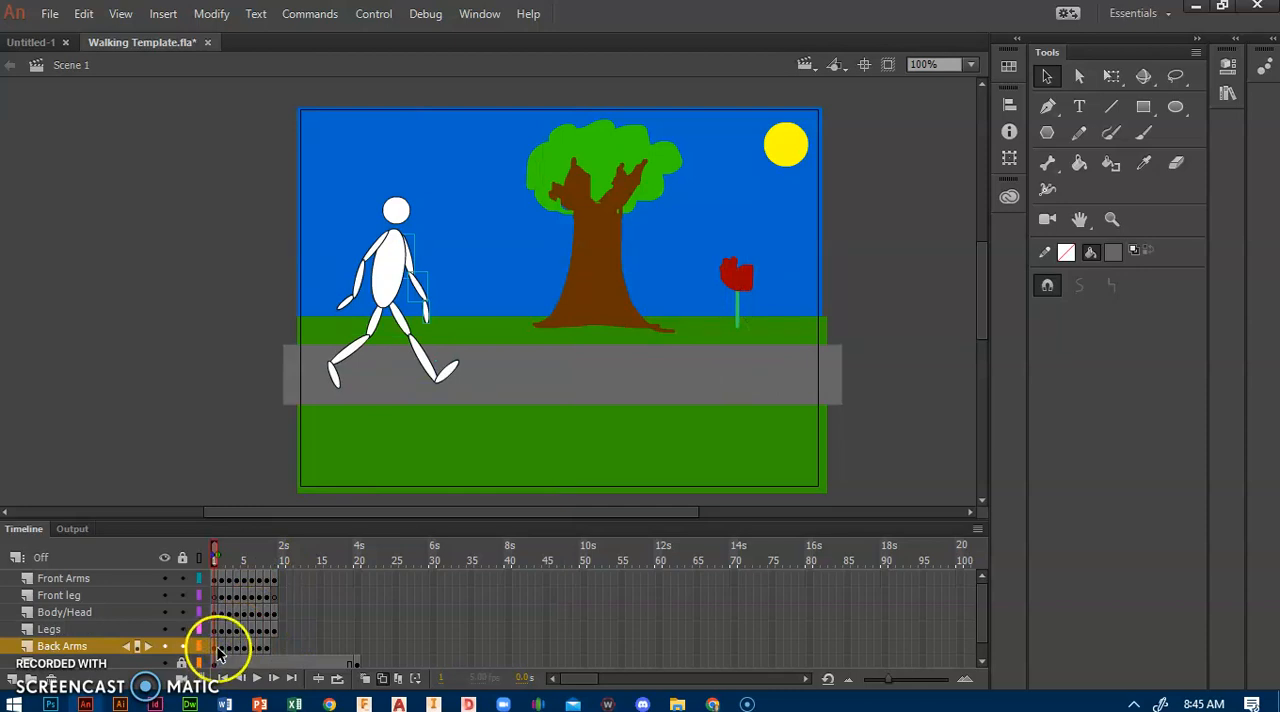
right_click(219, 651)
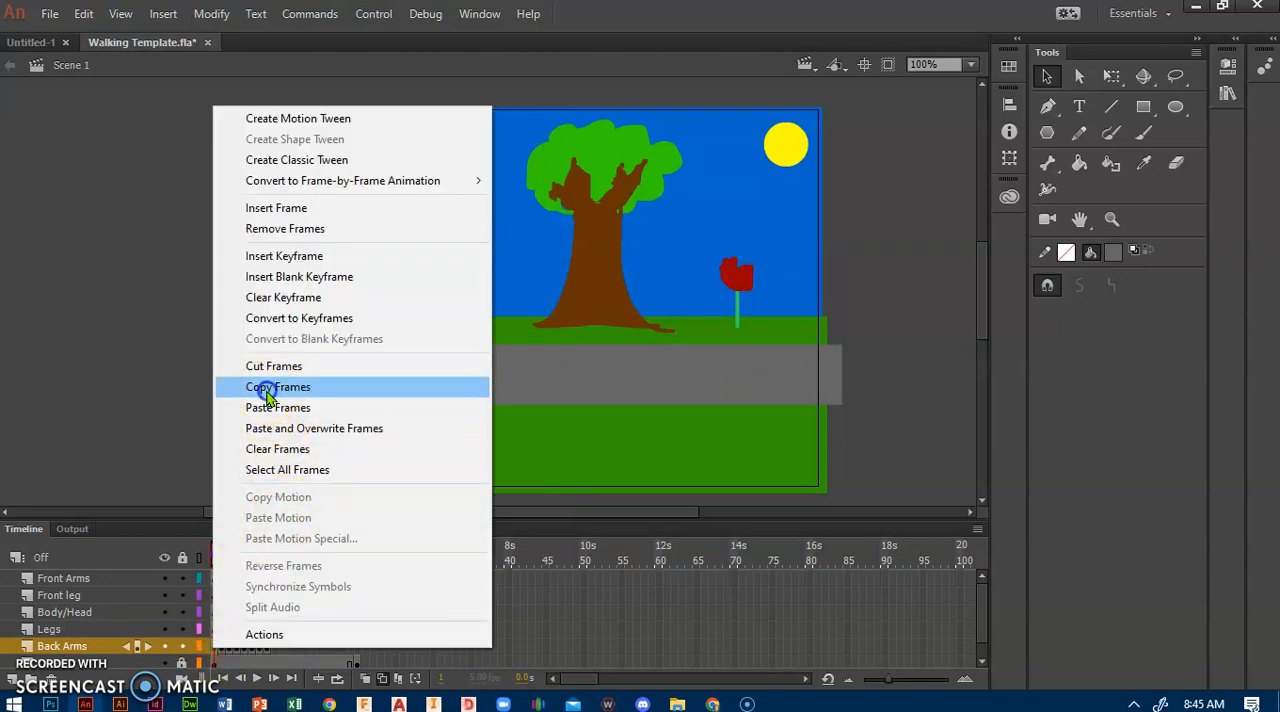
left_click(282, 383)
left_click(272, 647)
right_click(272, 647)
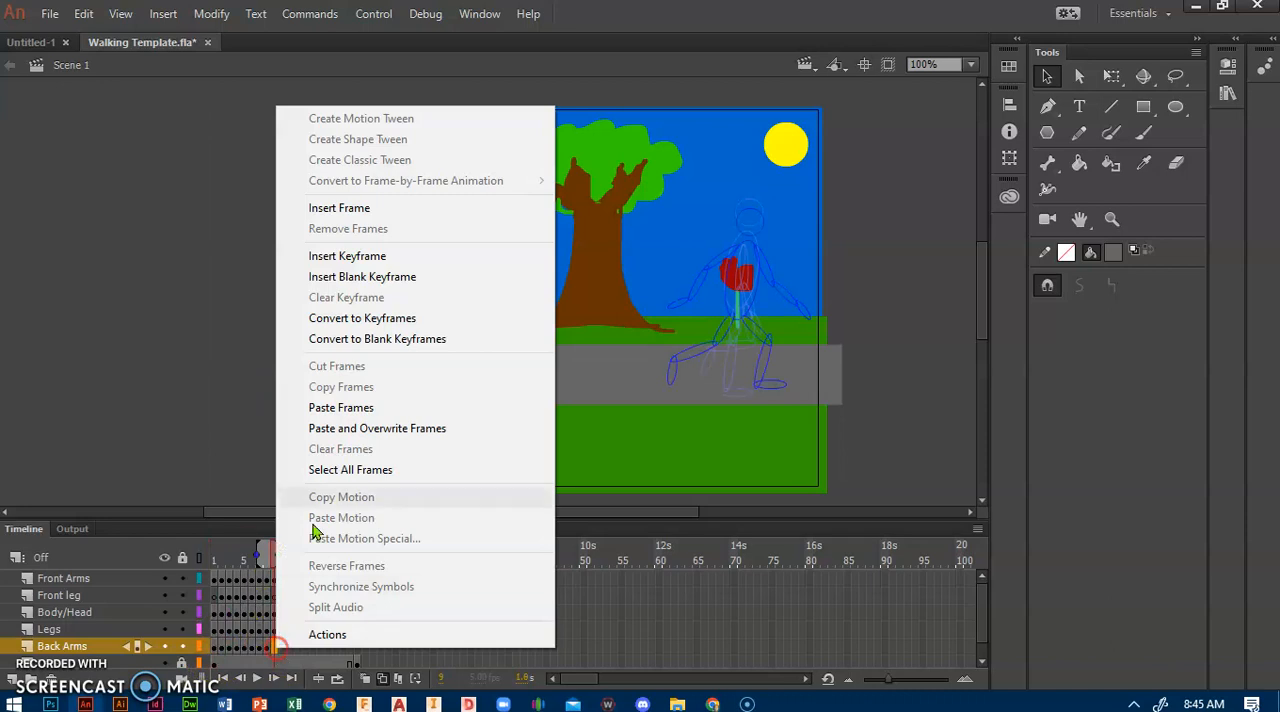
left_click(334, 409)
Step: Select frame 9 across all five figure layers, move the figure right over the frame 8 outline, and review the animation from frame 1
left_click(277, 575)
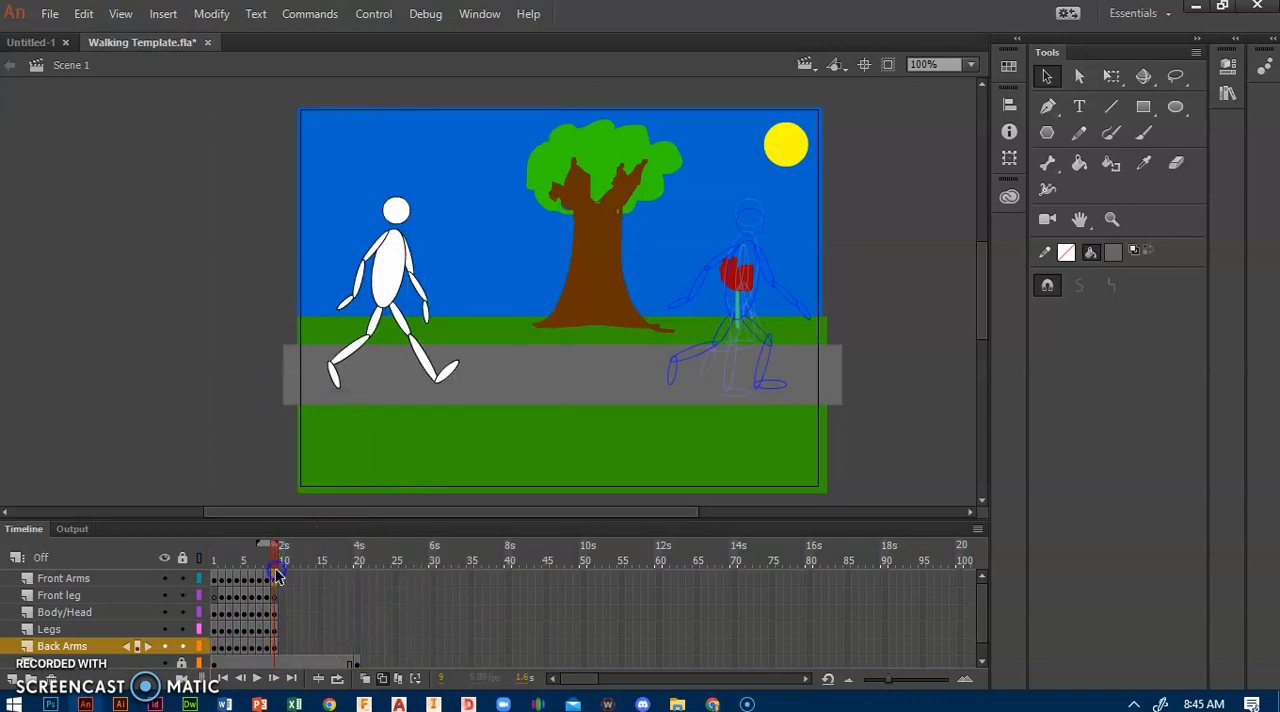
left_click(277, 650)
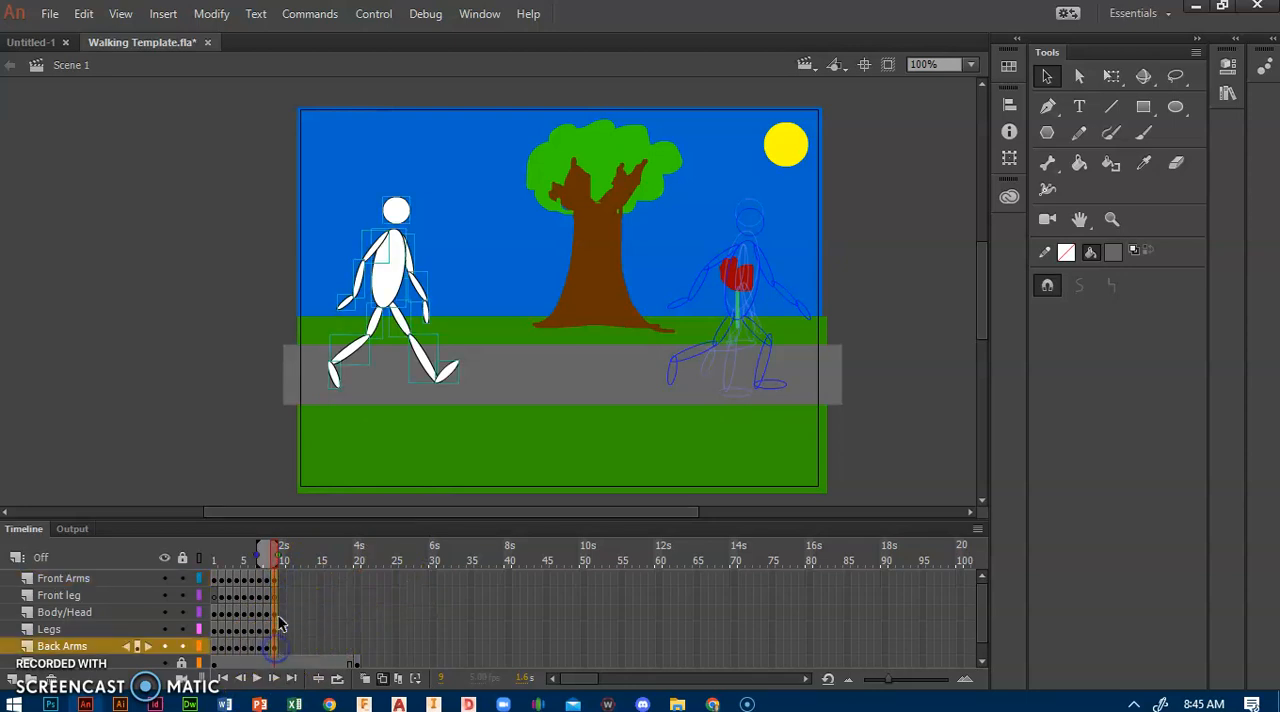
left_click_drag(387, 280, 722, 282)
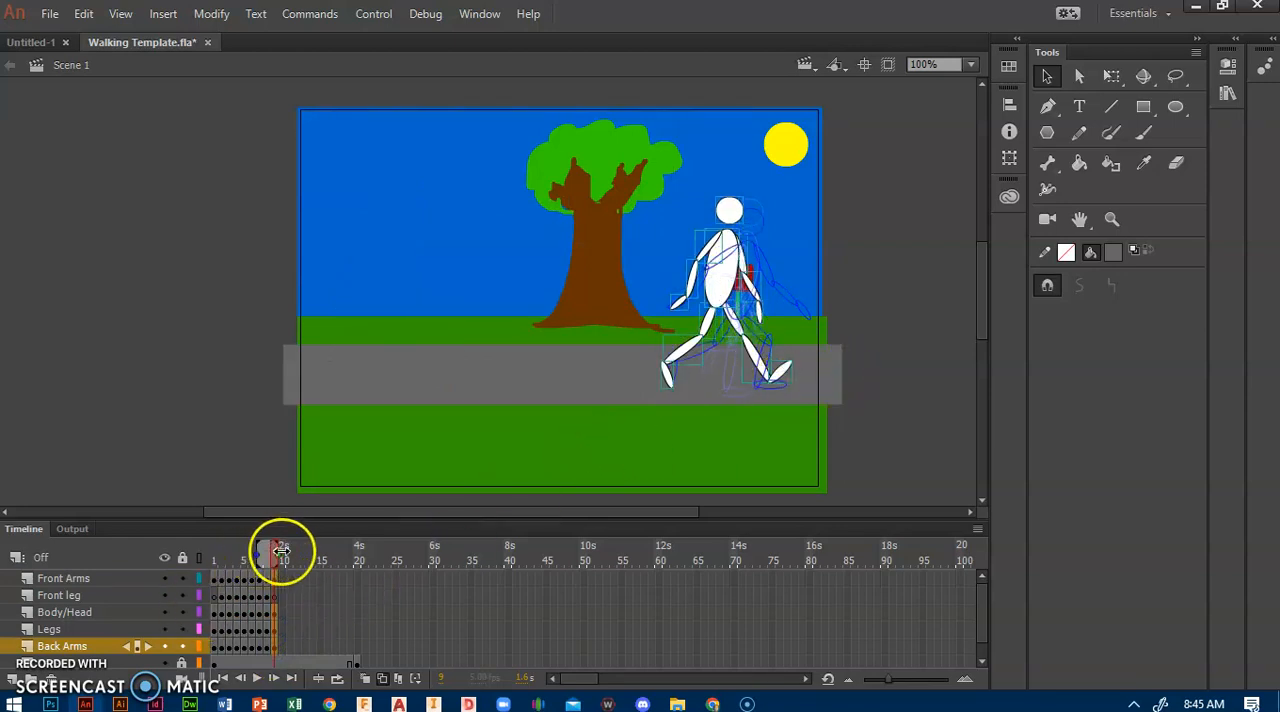
left_click(218, 551)
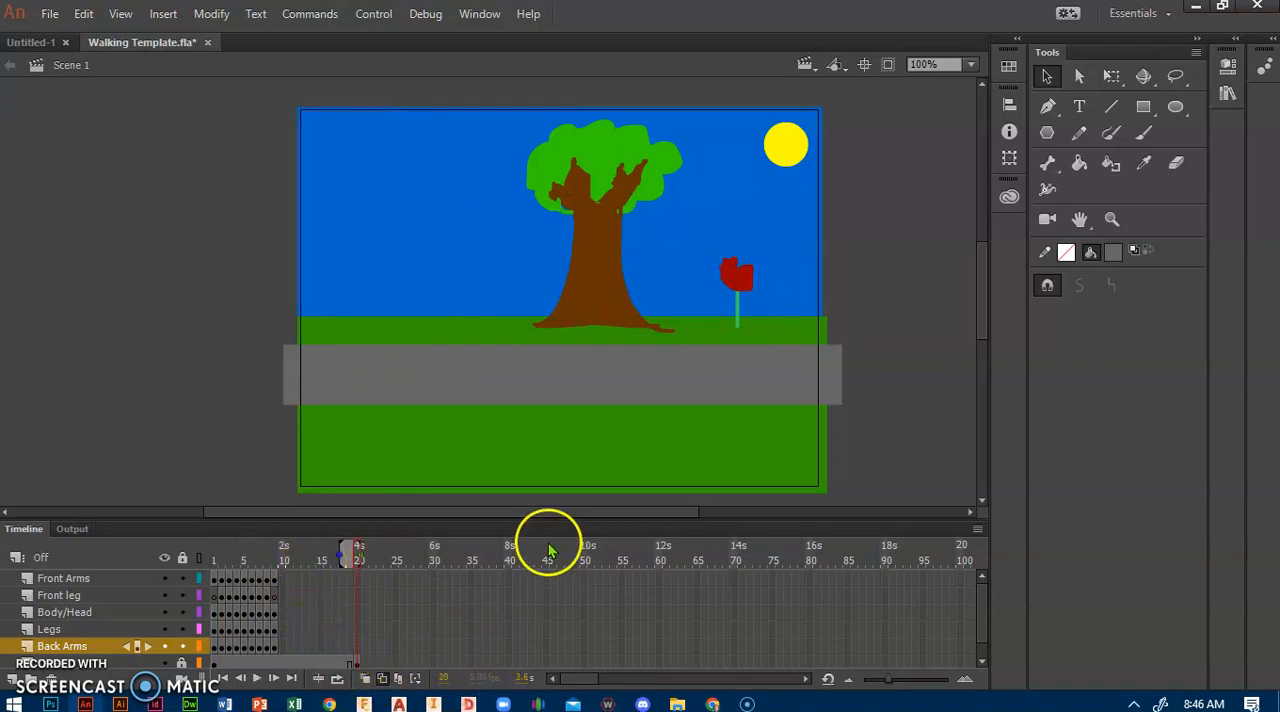
Step: Insert a keyframe at frame 6 of the locked background layer below Back Arms
left_click(277, 665)
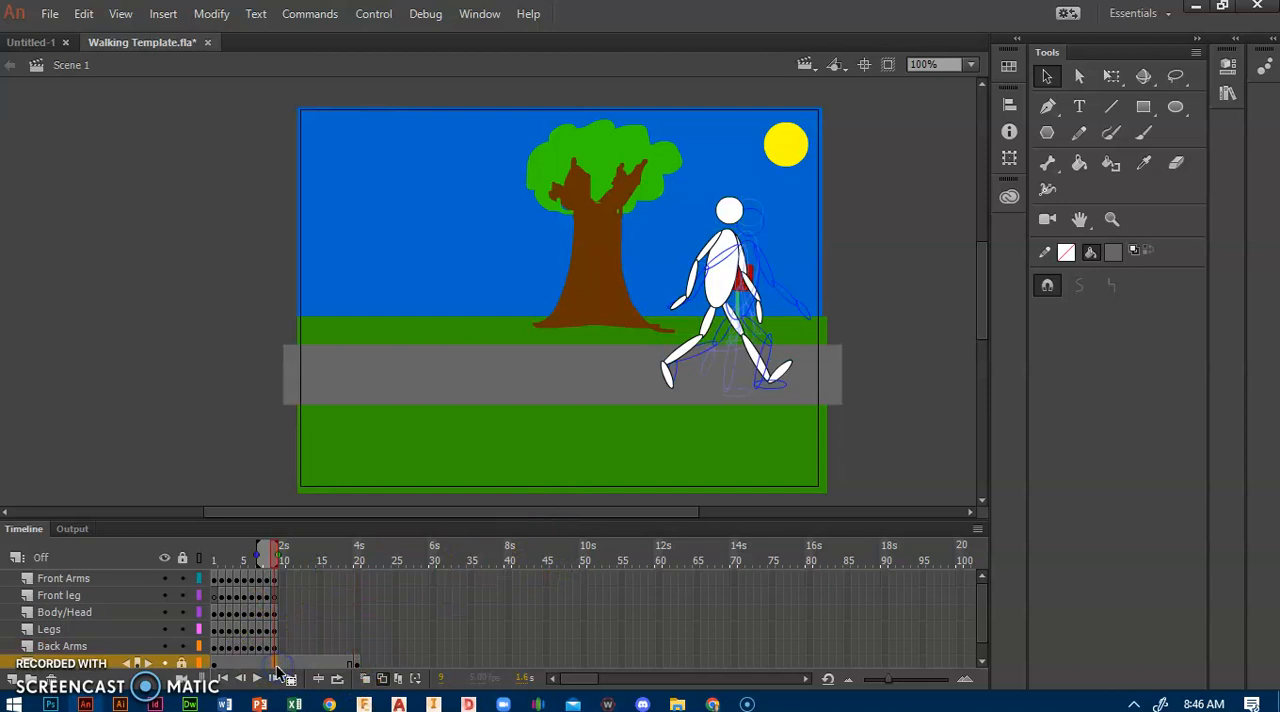
left_click(254, 666)
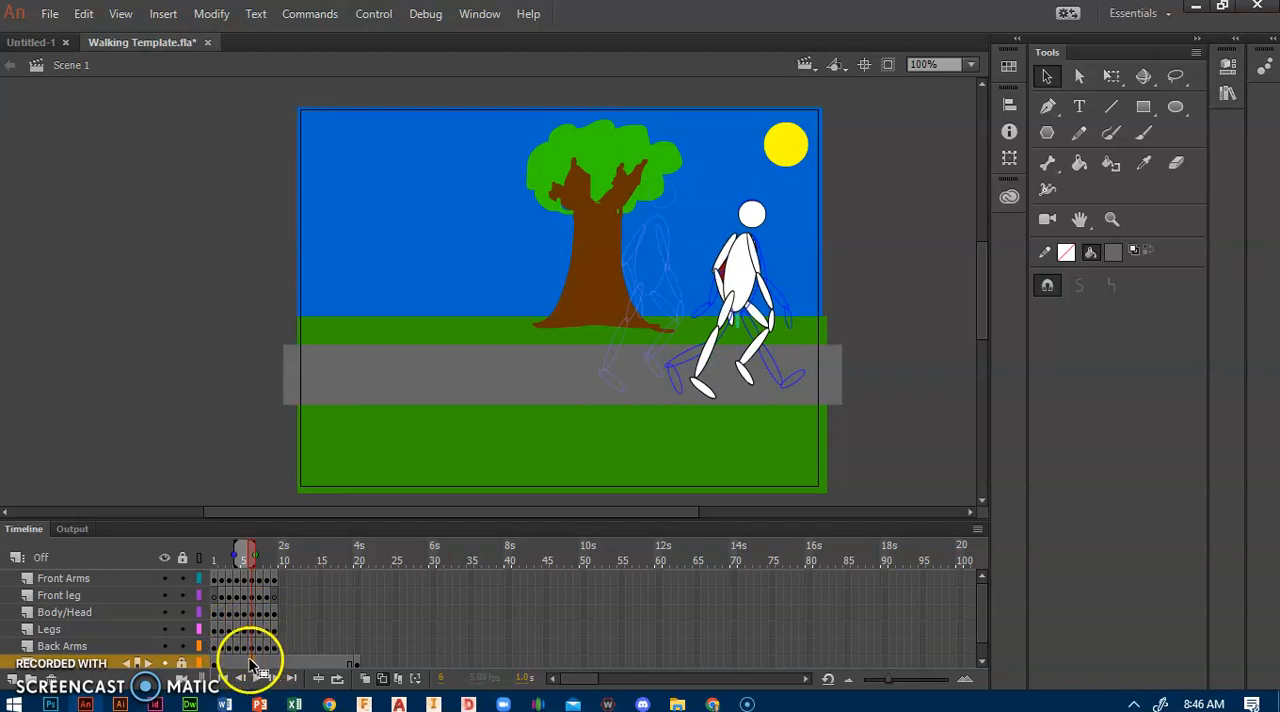
right_click(254, 665)
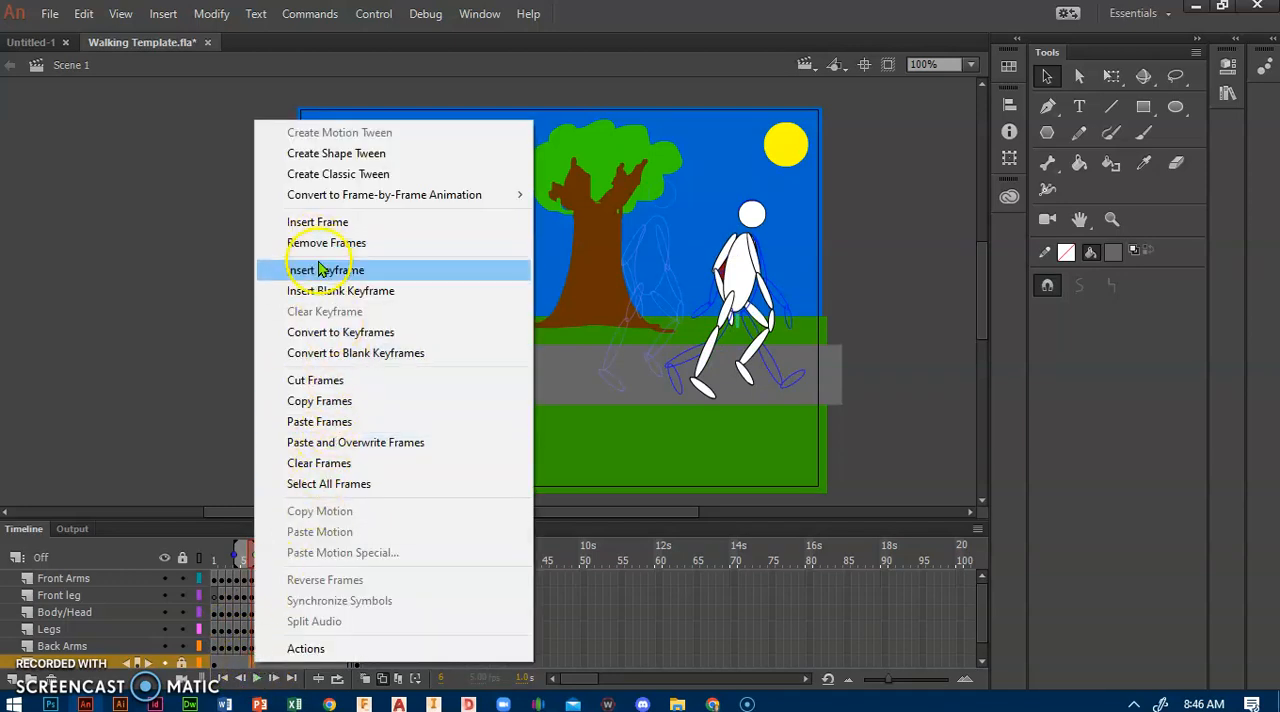
left_click(318, 270)
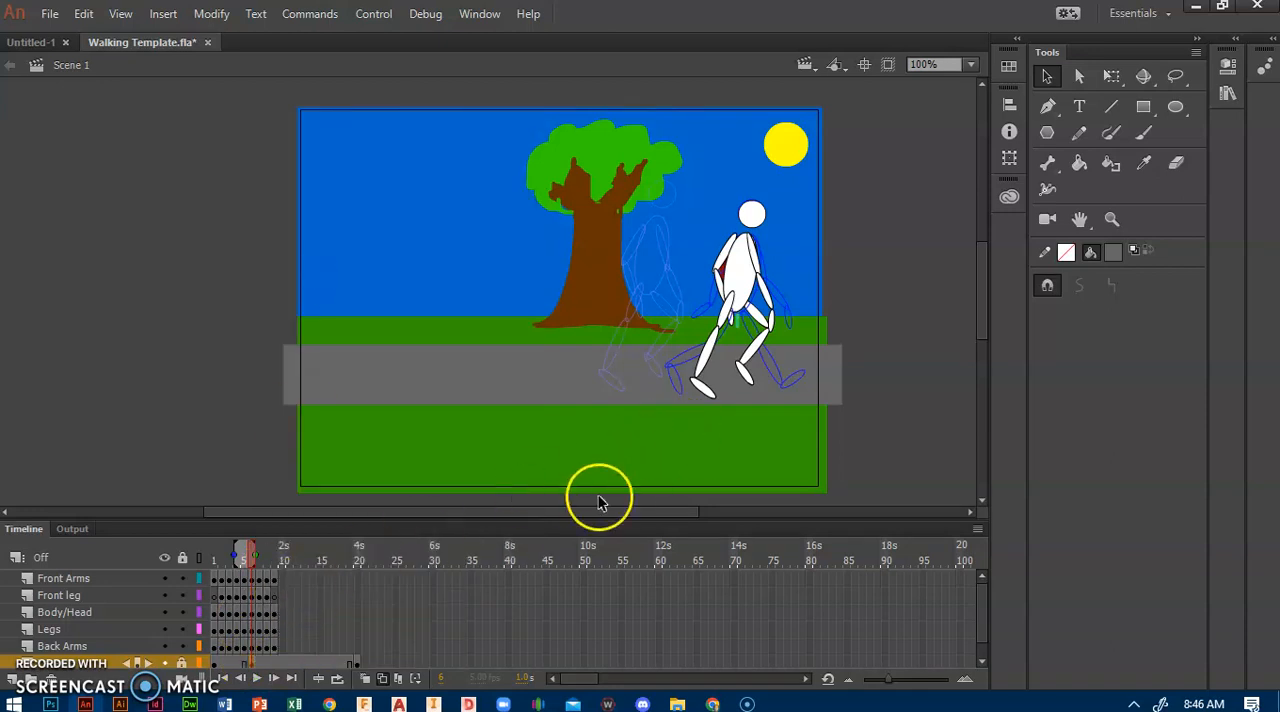
Step: At frame 20 of the background layer, select the tree and the flower and move them left, taking the tree off the stage
left_click(357, 663)
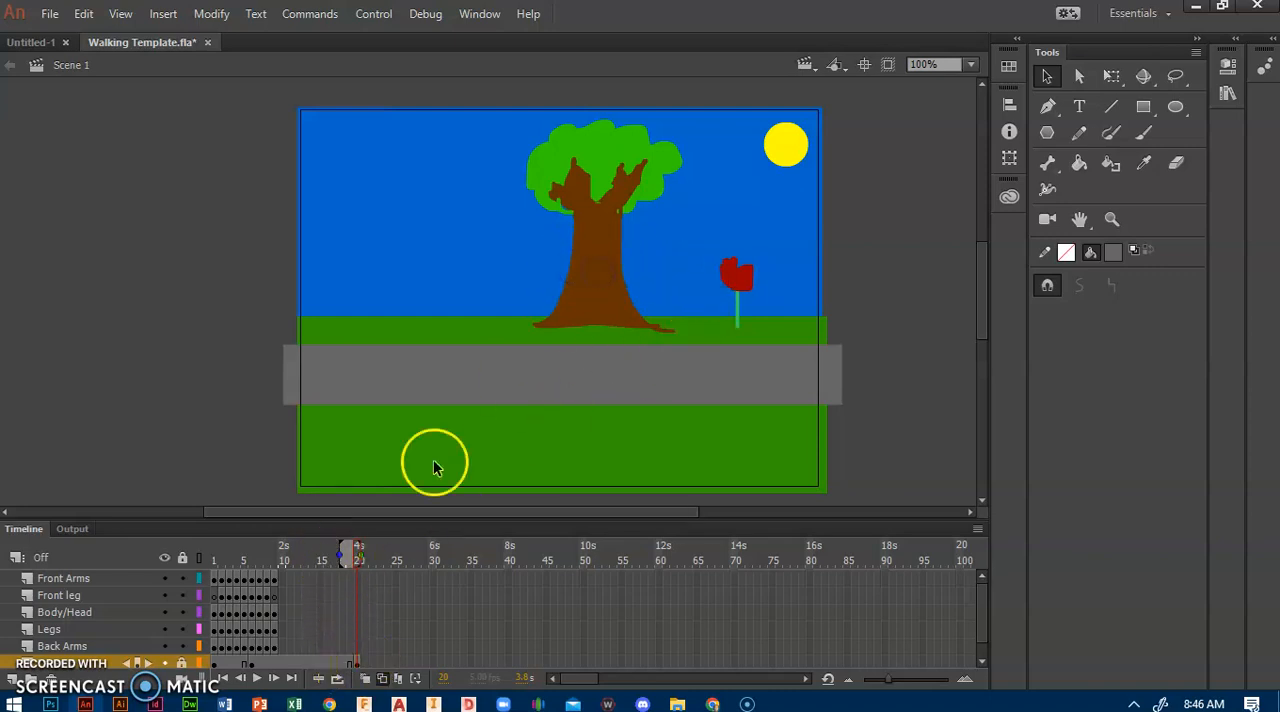
left_click(593, 263)
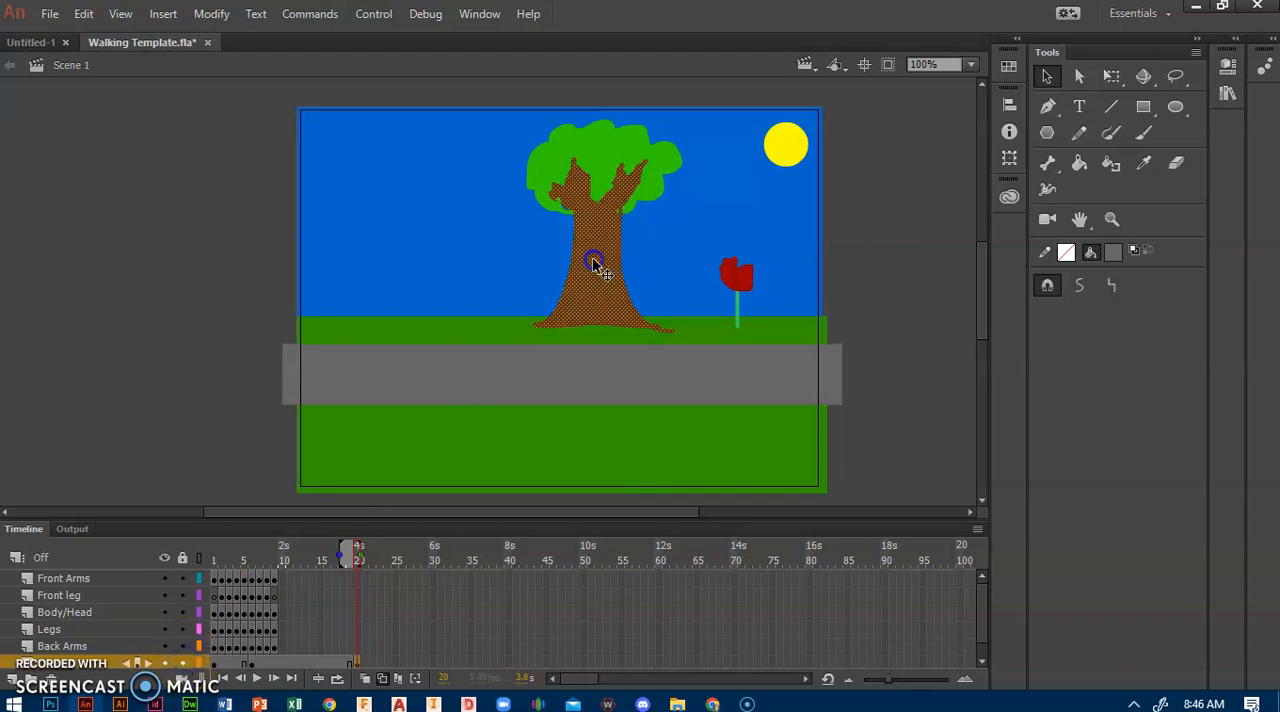
left_click(591, 162, "shift")
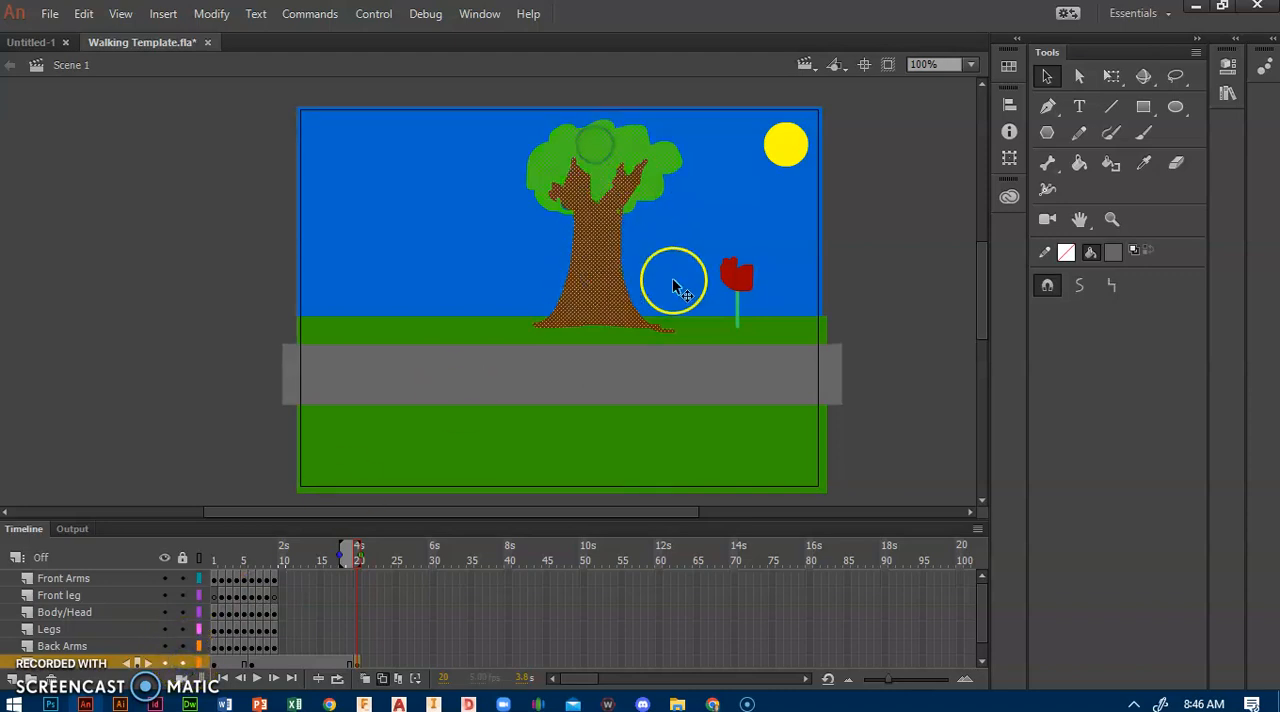
left_click(735, 276, "shift")
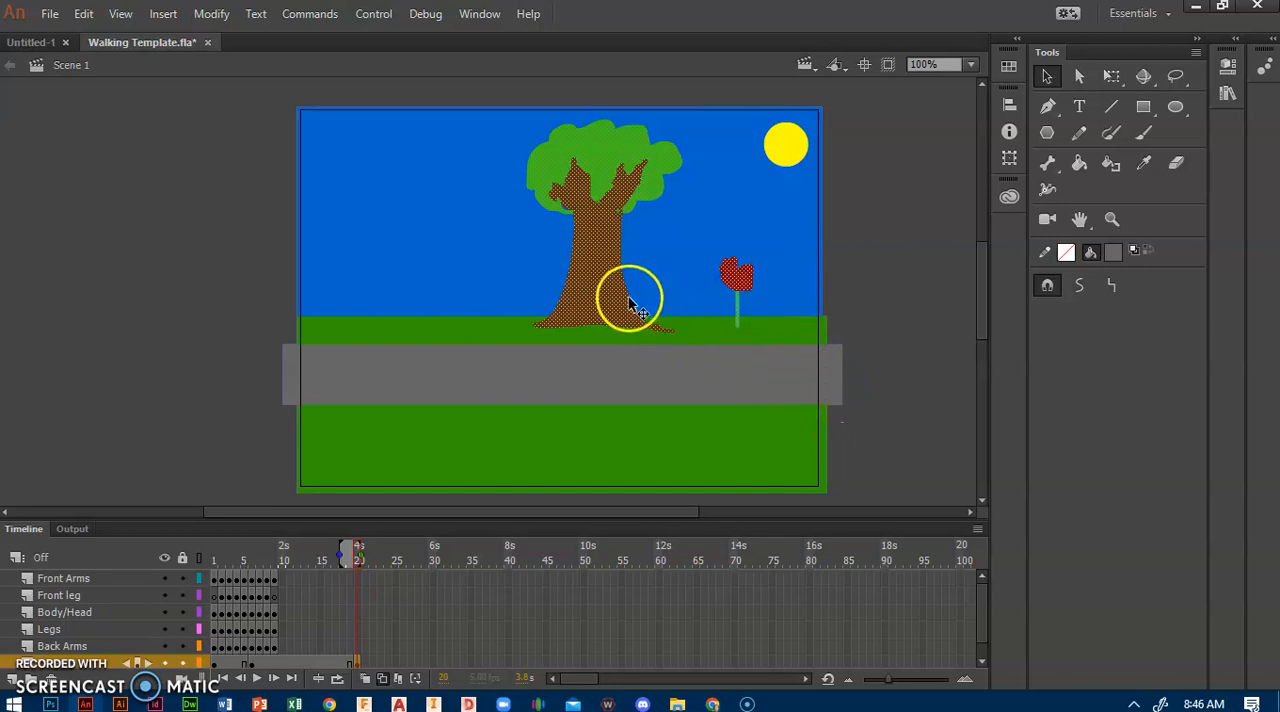
left_click_drag(596, 271, 147, 273)
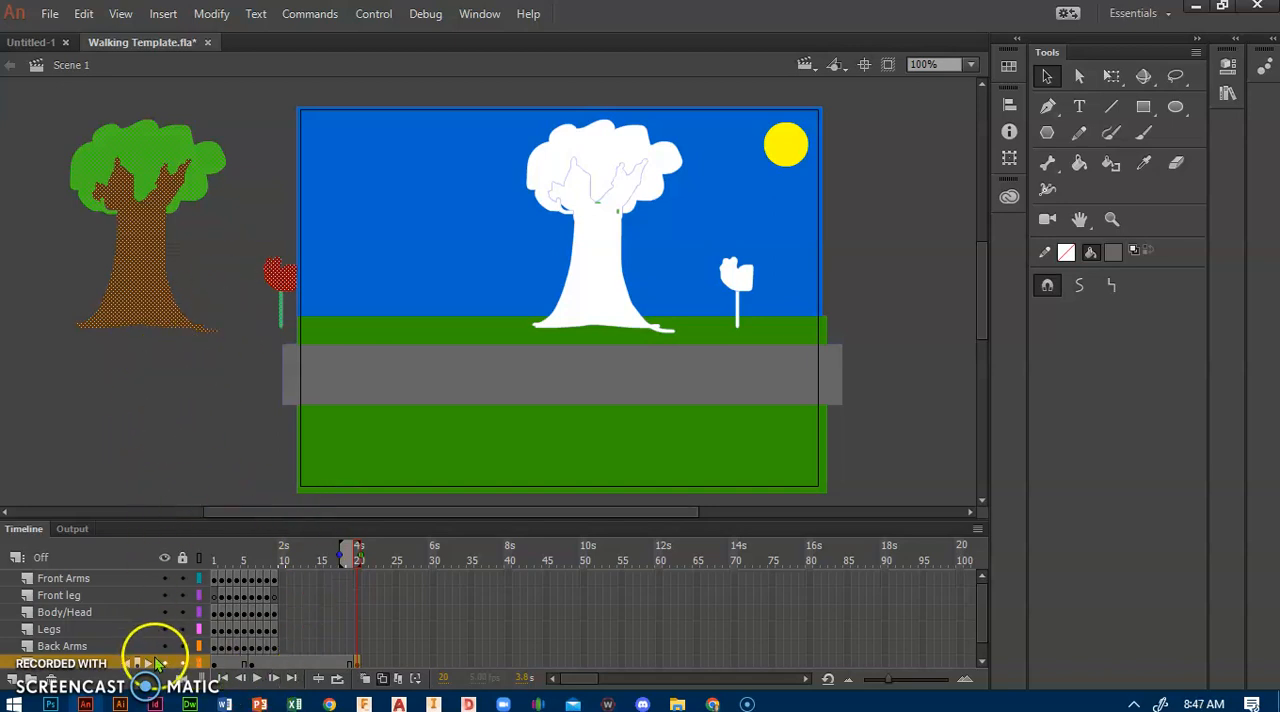
Step: Add a new layer and place it beneath Layer_3 in the layer order
scroll(150, 664, "down", 1)
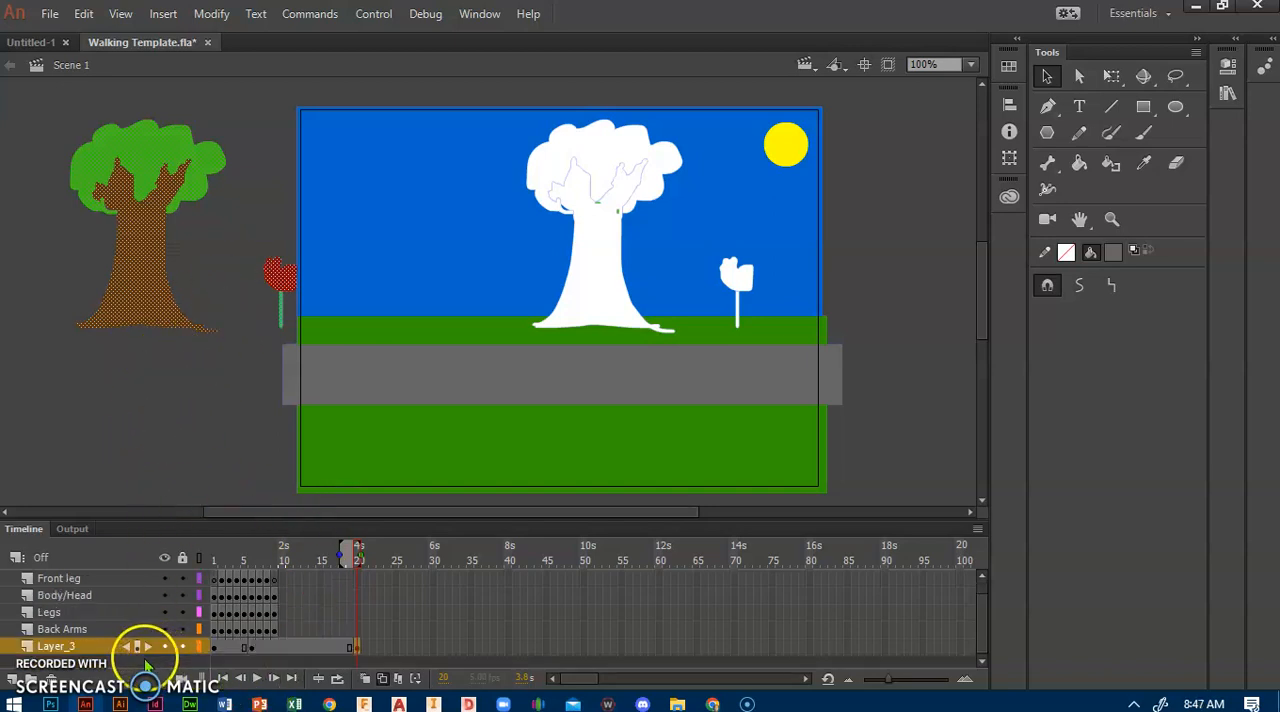
left_click(14, 686)
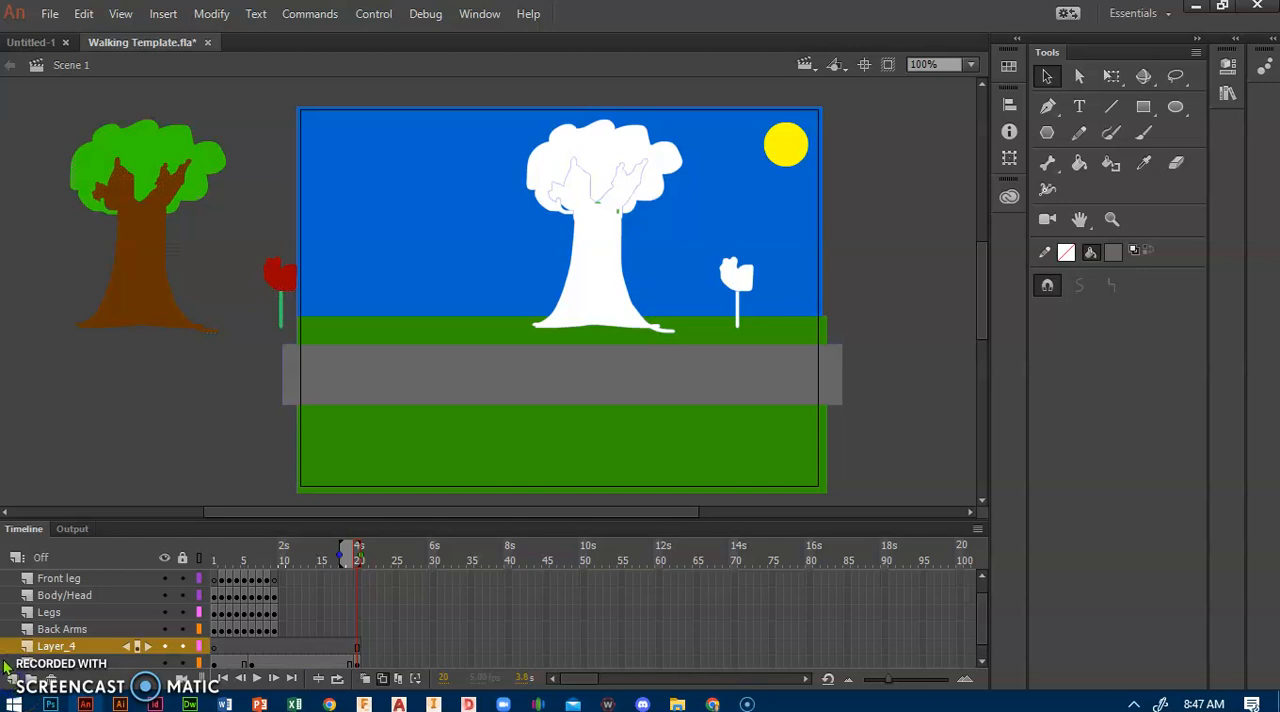
left_click(103, 650)
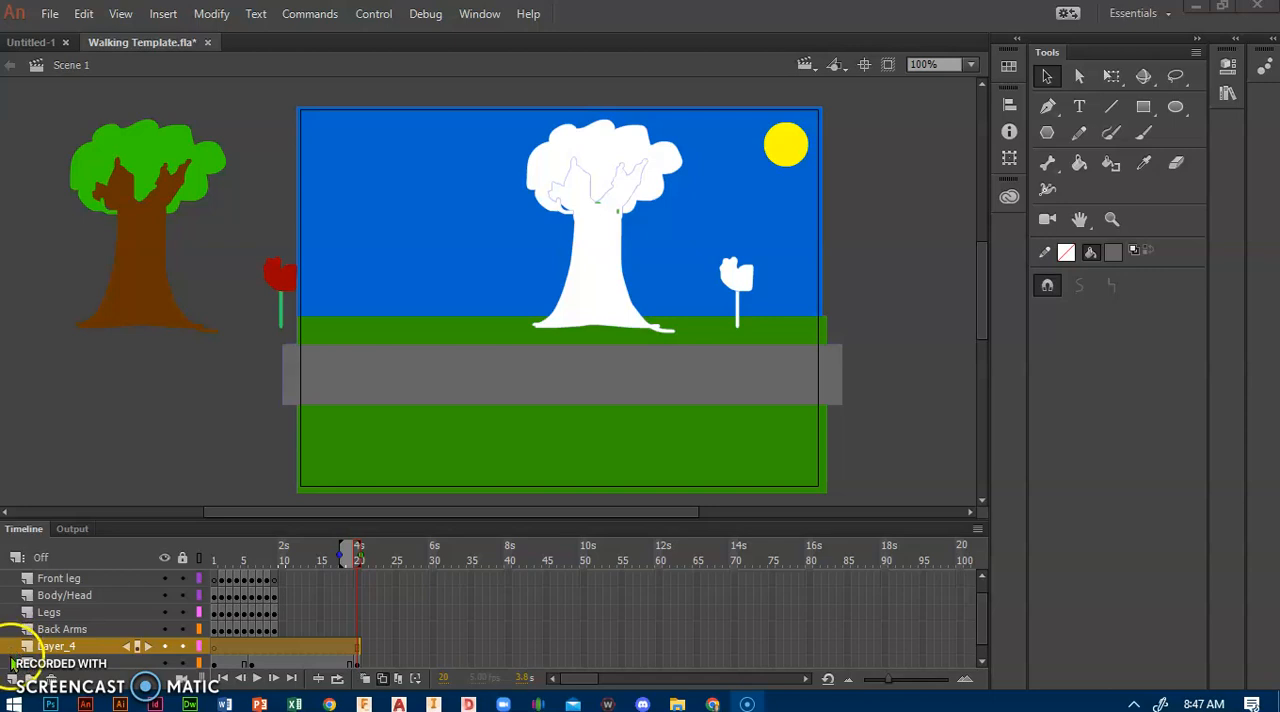
left_click_drag(14, 650, 10, 678)
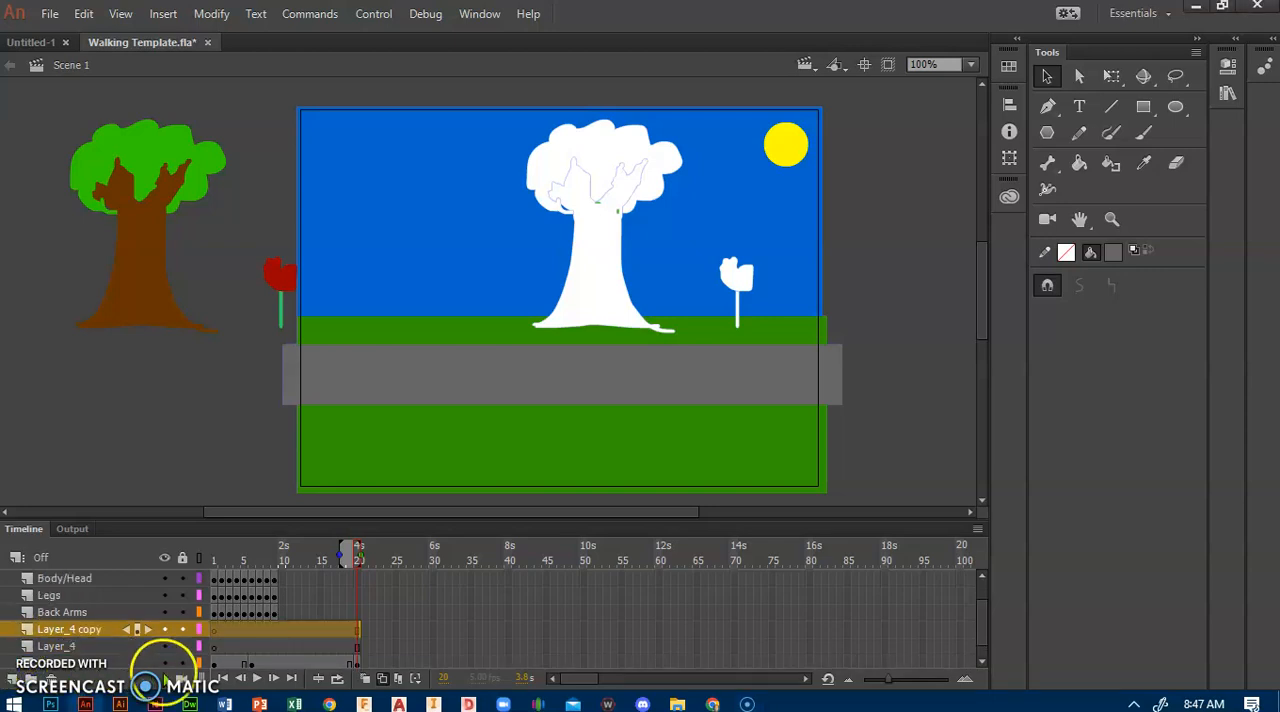
left_click(11, 648)
left_click_drag(11, 648, 9, 665)
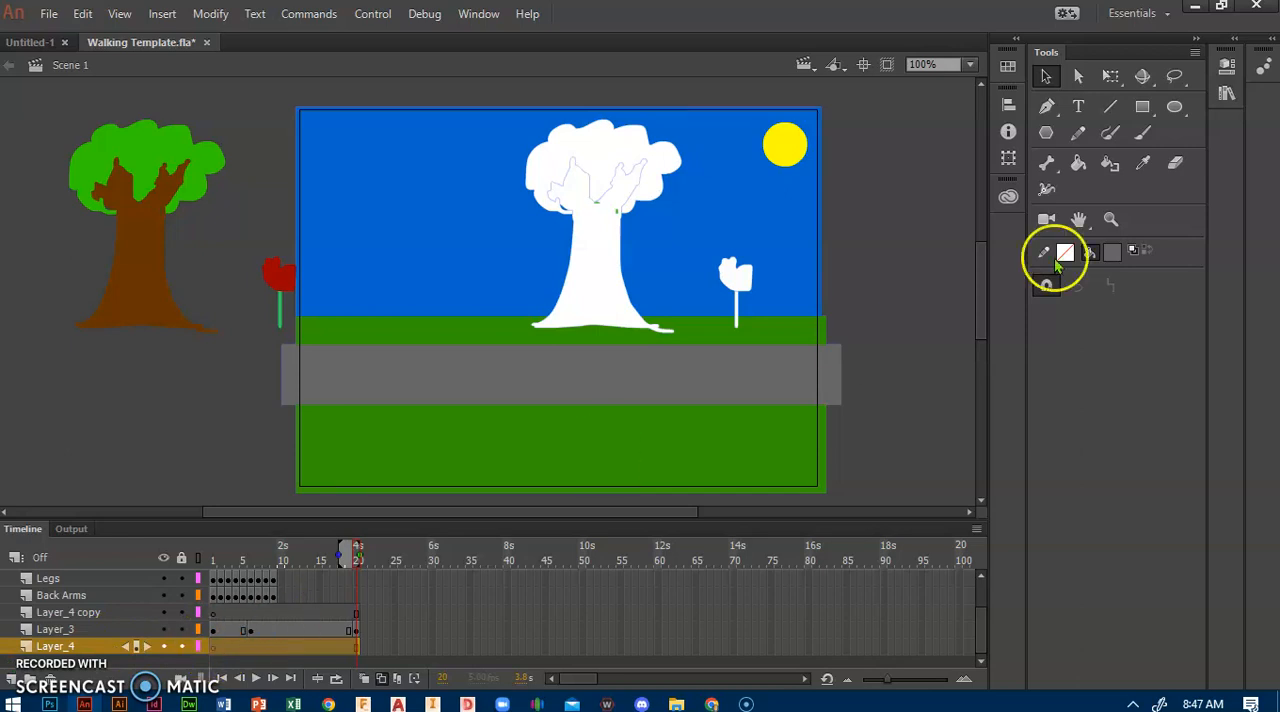
Step: Sample the sky blue and draw a rectangle covering the whole sky area on Layer_4
left_click(1143, 164)
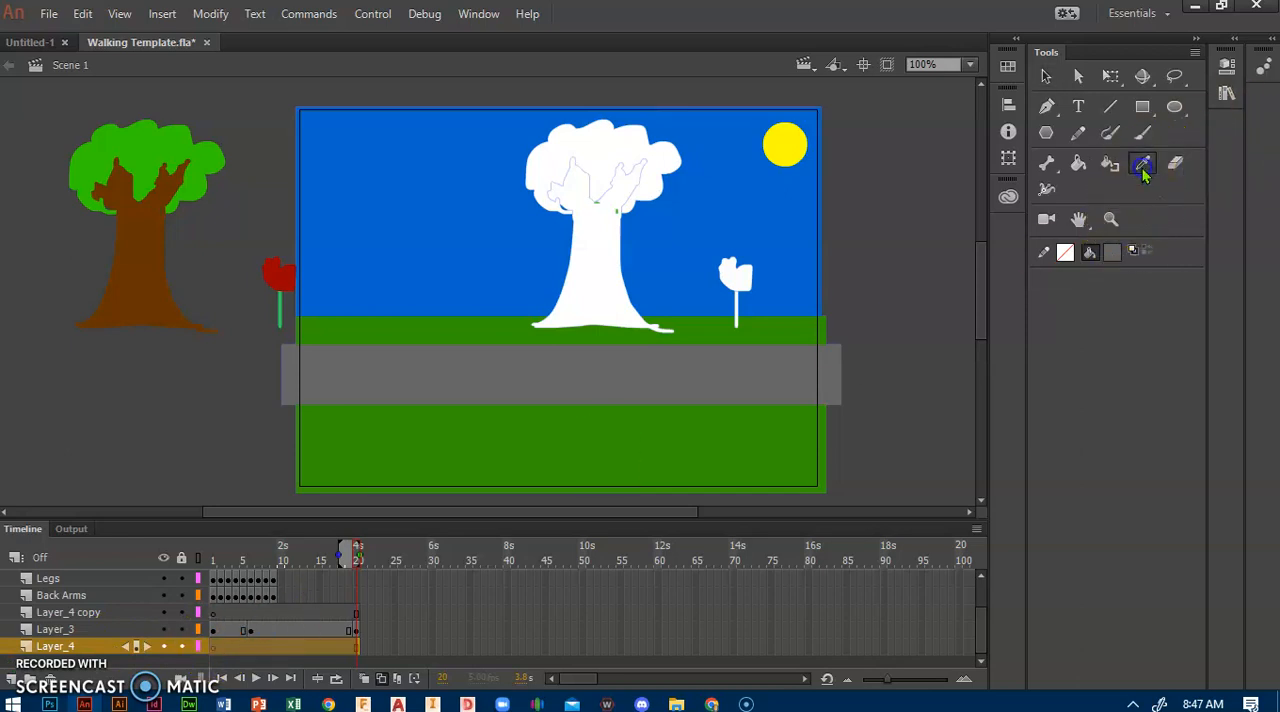
left_click(790, 195)
left_click(1142, 106)
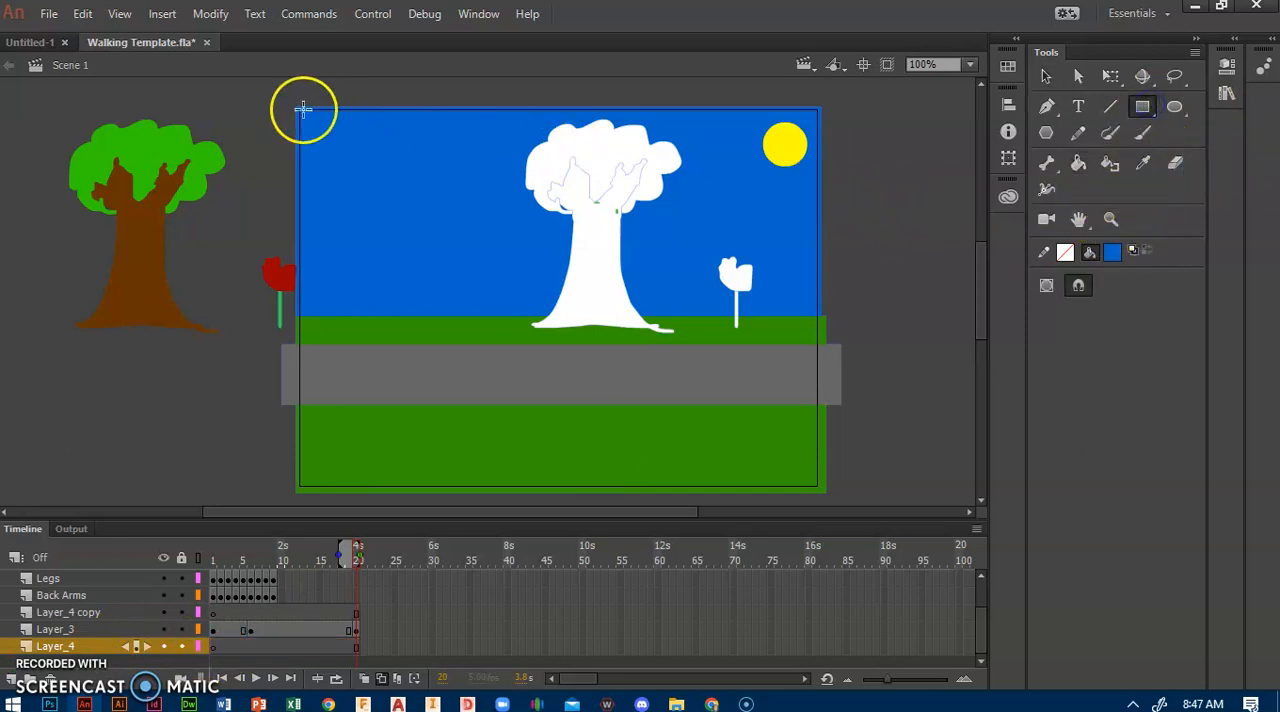
left_click_drag(295, 106, 829, 318)
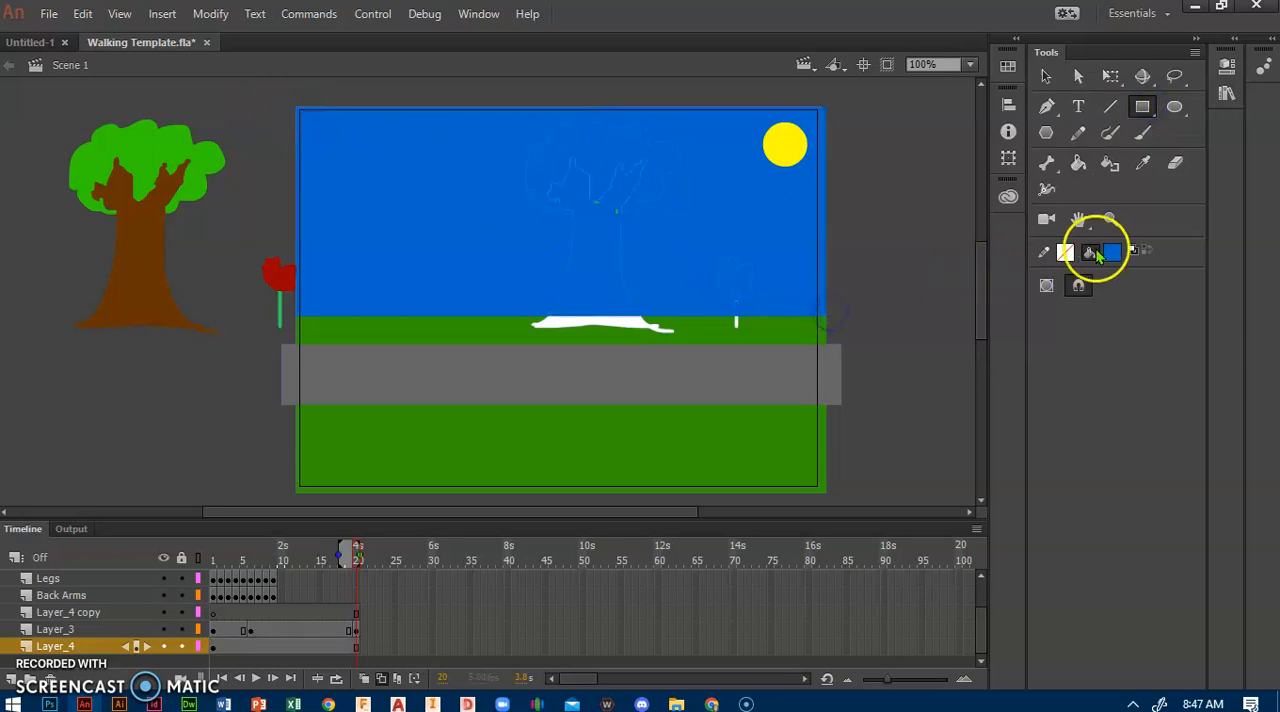
Step: Sample the grass green and draw a rectangle on Layer_4 from the horizon down behind the gray path
left_click(1142, 162)
left_click(800, 334)
left_click(1143, 106)
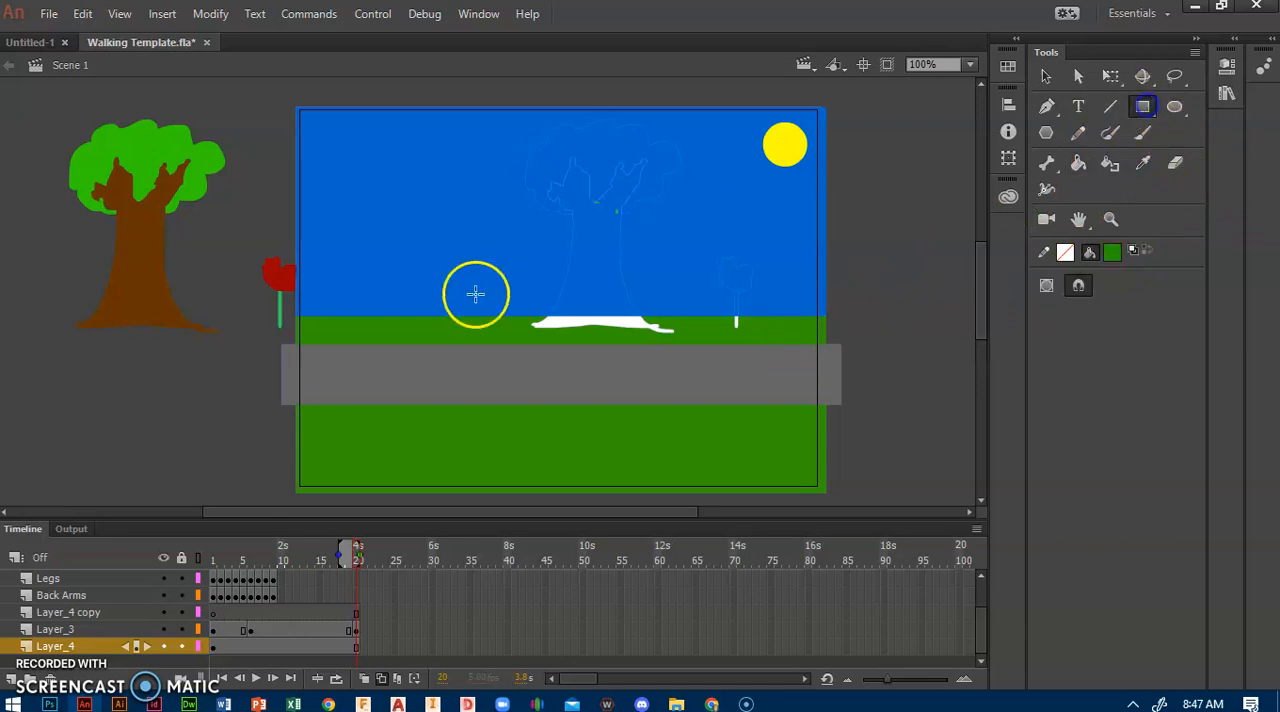
mouse_move(855, 388)
left_mouse_down()
mouse_move(360, 349)
mouse_move(312, 318)
left_mouse_up()
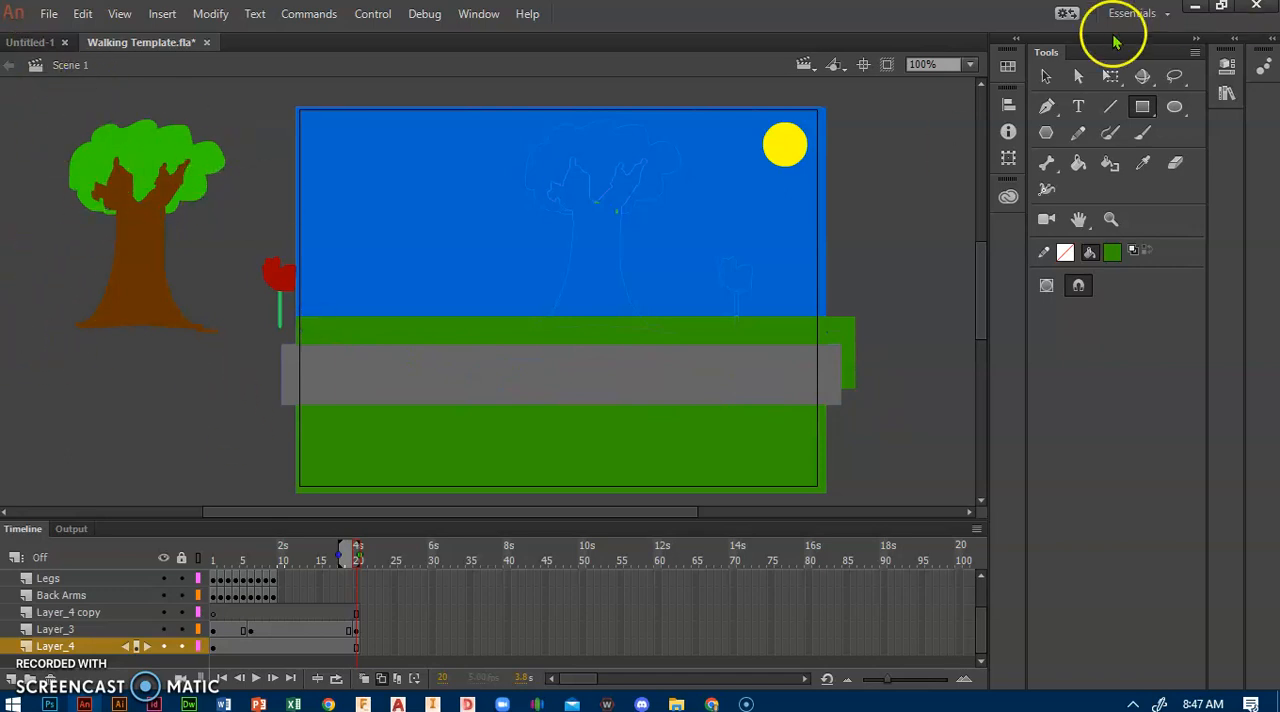
left_click(1046, 76)
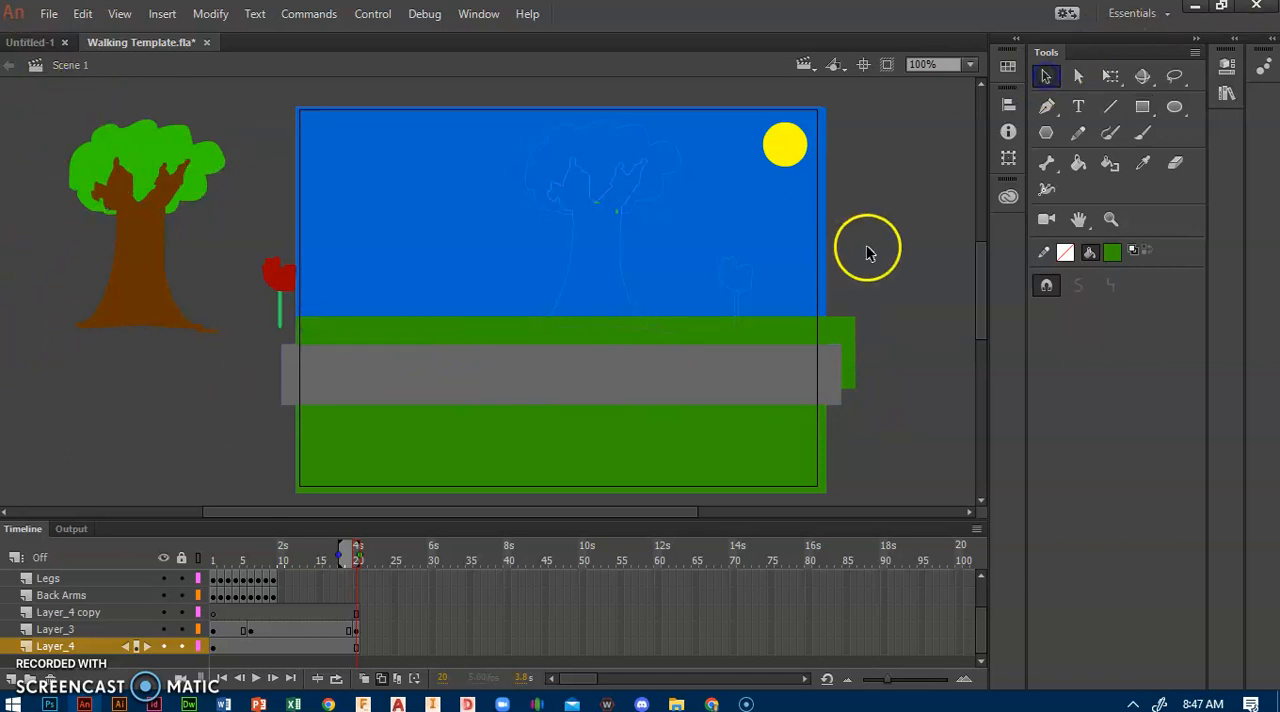
Step: Create a classic tween on Layer_3 between frames 6 and 20 and play the animation
left_click(267, 637)
right_click(267, 637)
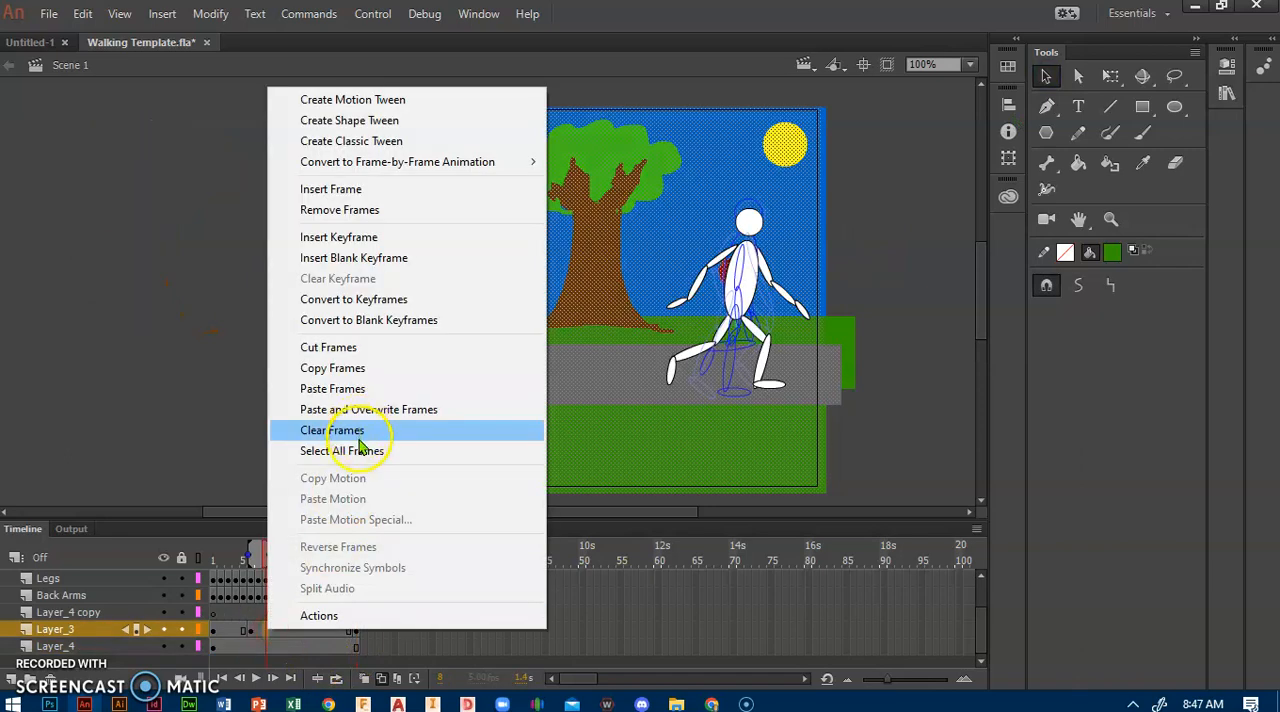
left_click(350, 141)
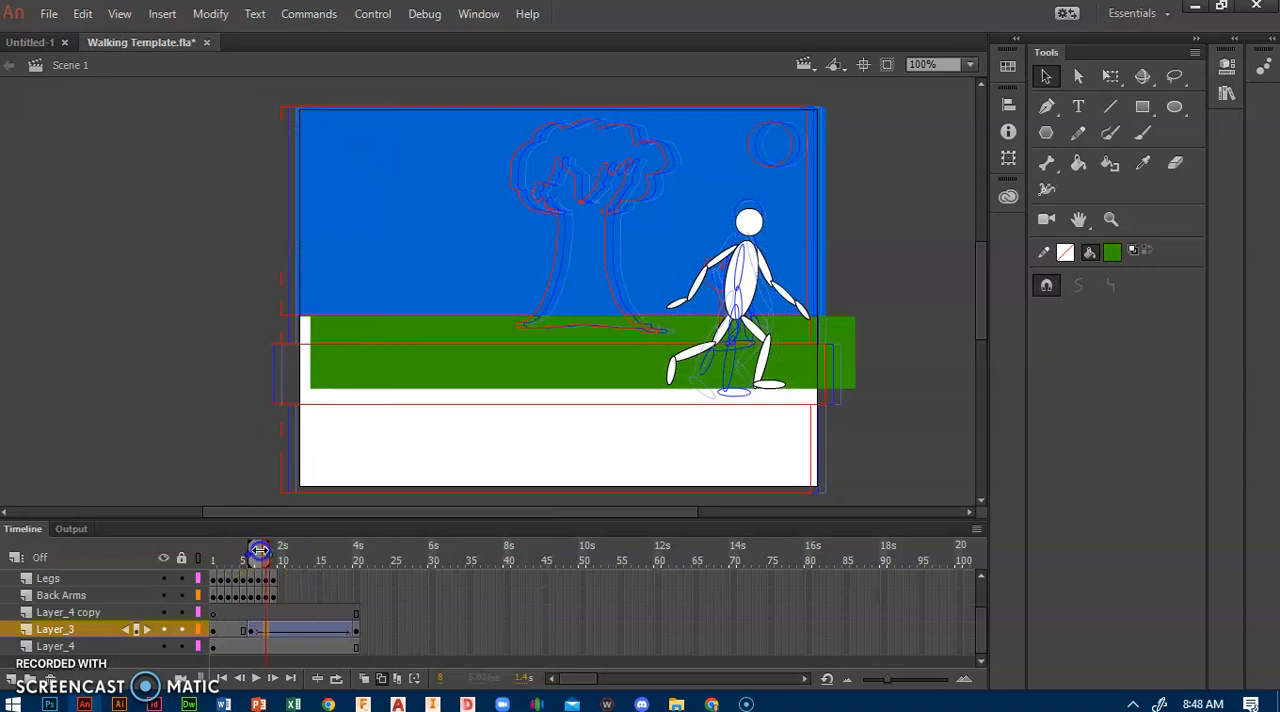
key("Return")
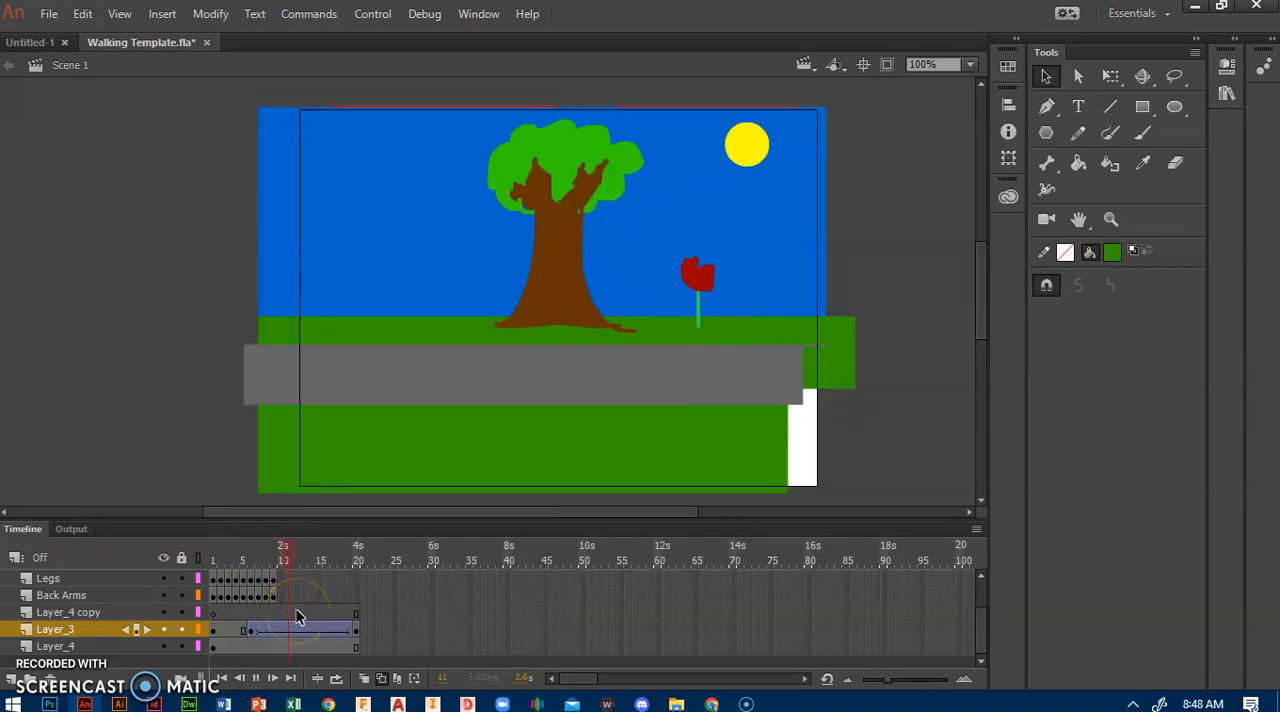
left_click(281, 645)
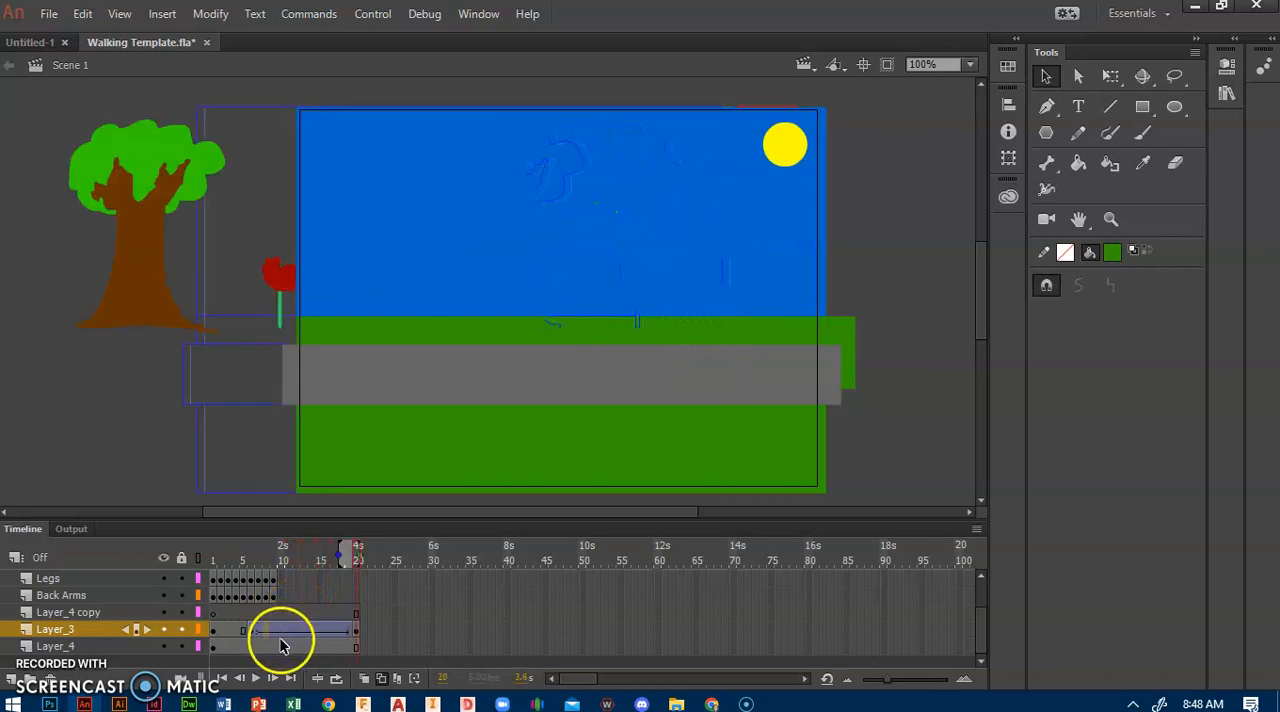
left_click(845, 338)
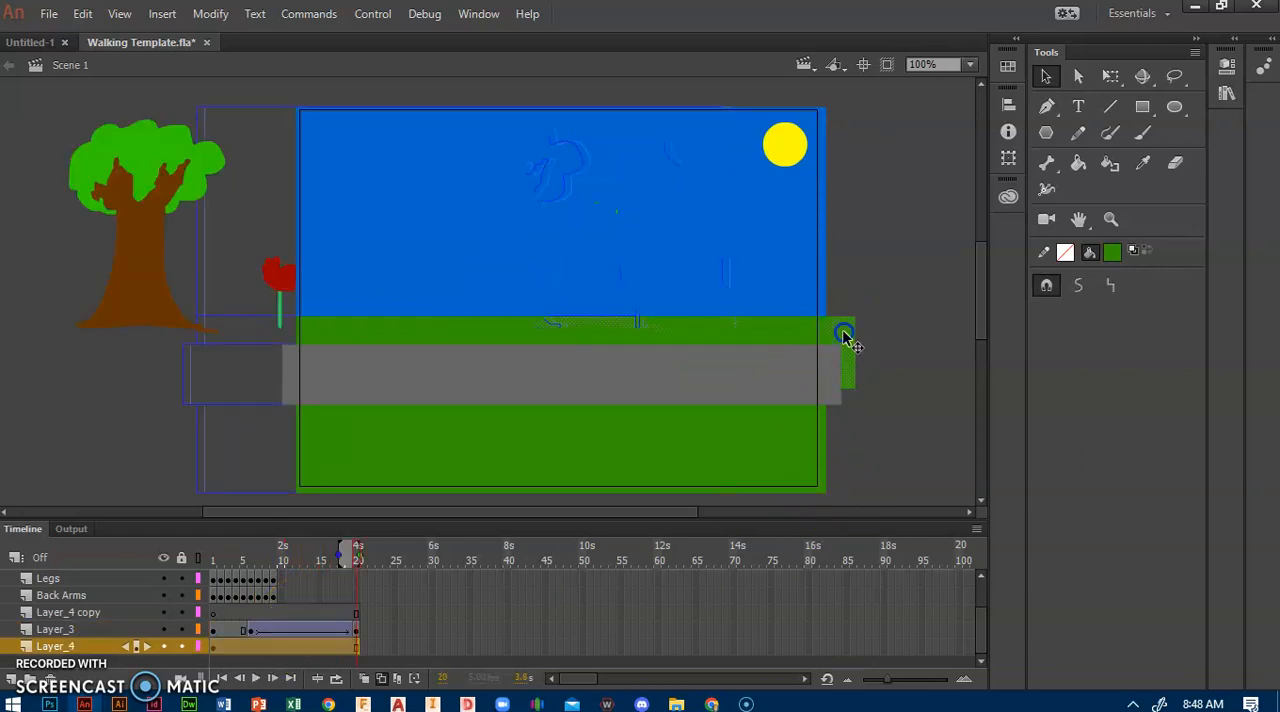
left_click(769, 338)
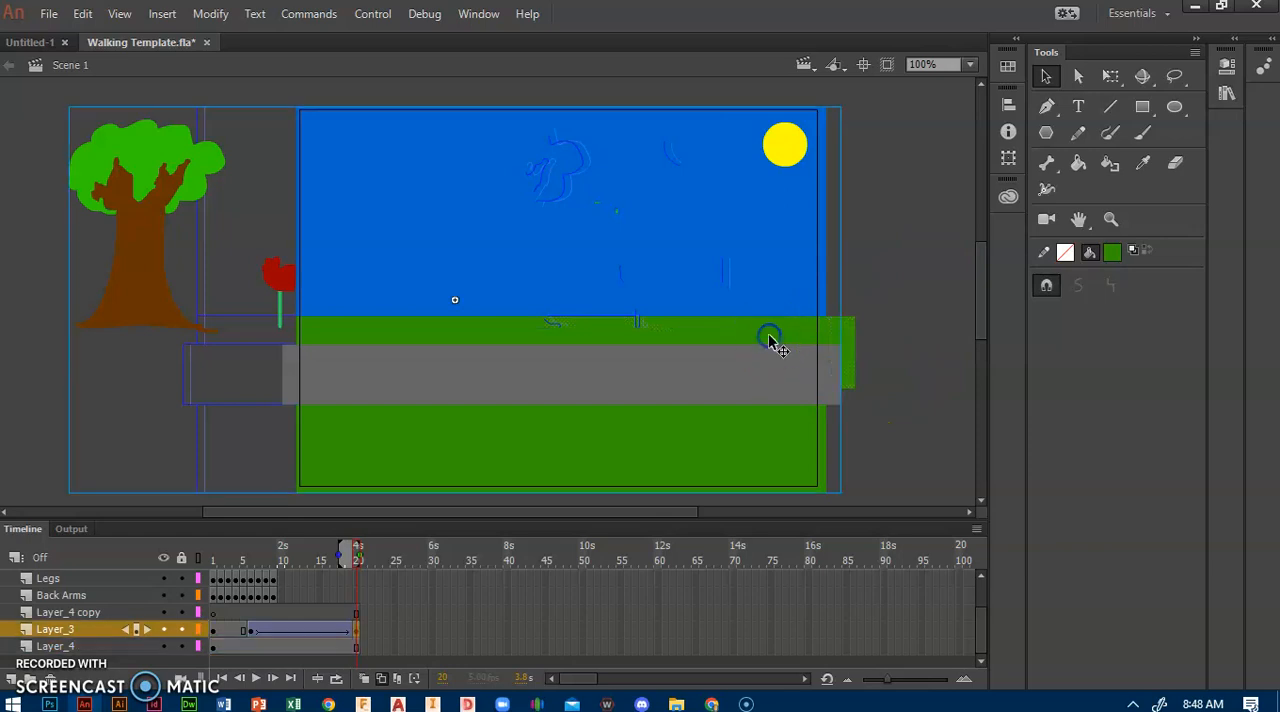
left_click(216, 647)
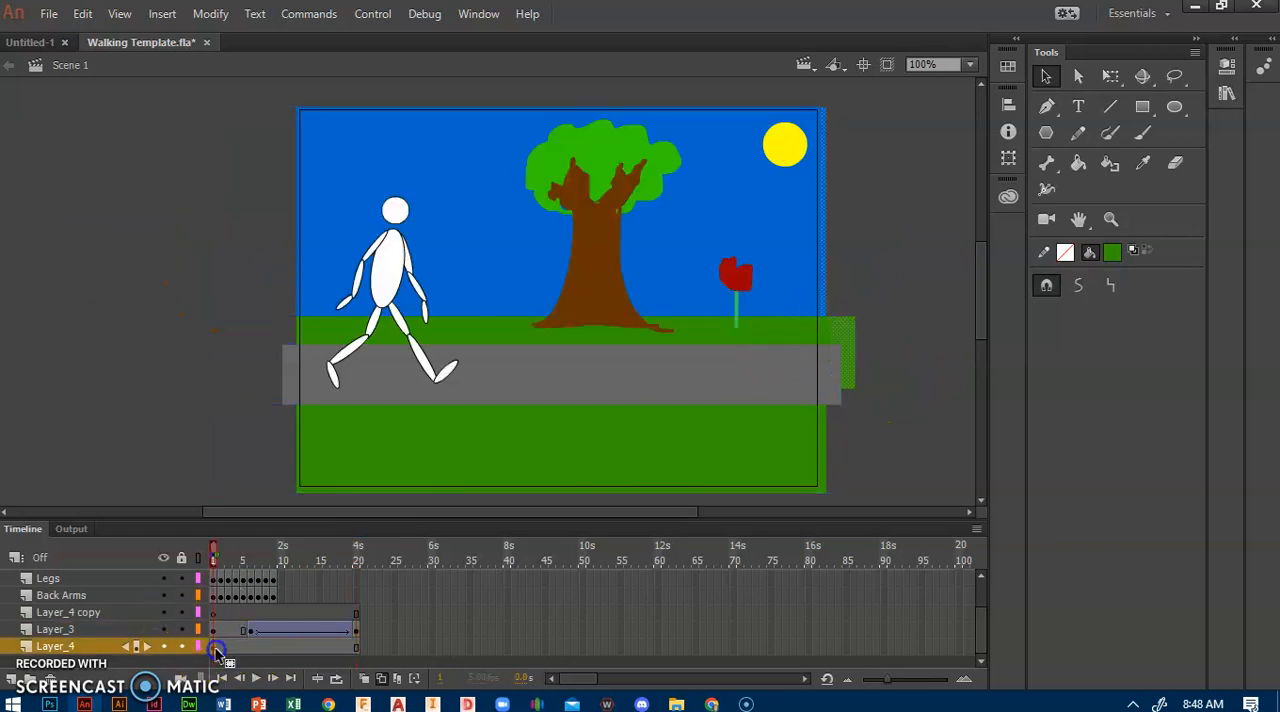
left_click(1110, 77)
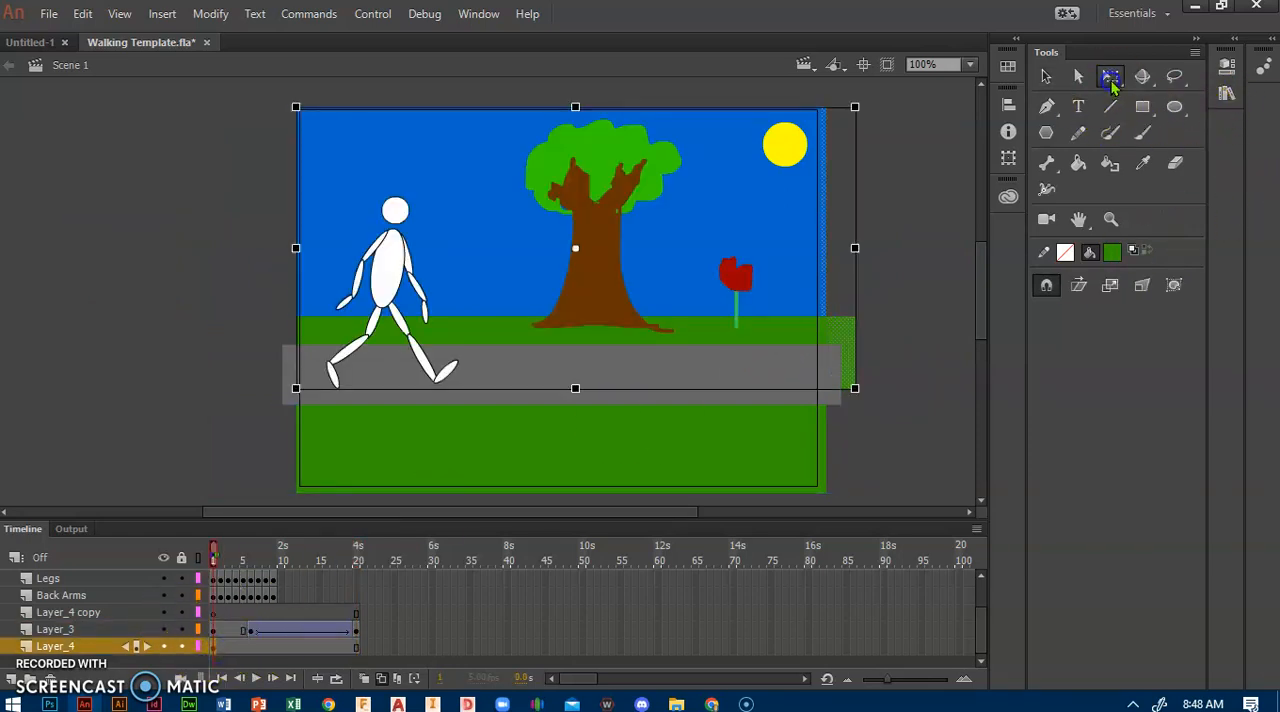
mouse_move(573, 389)
left_mouse_down()
mouse_move(570, 500)
mouse_move(573, 390)
left_mouse_up()
left_click(929, 277)
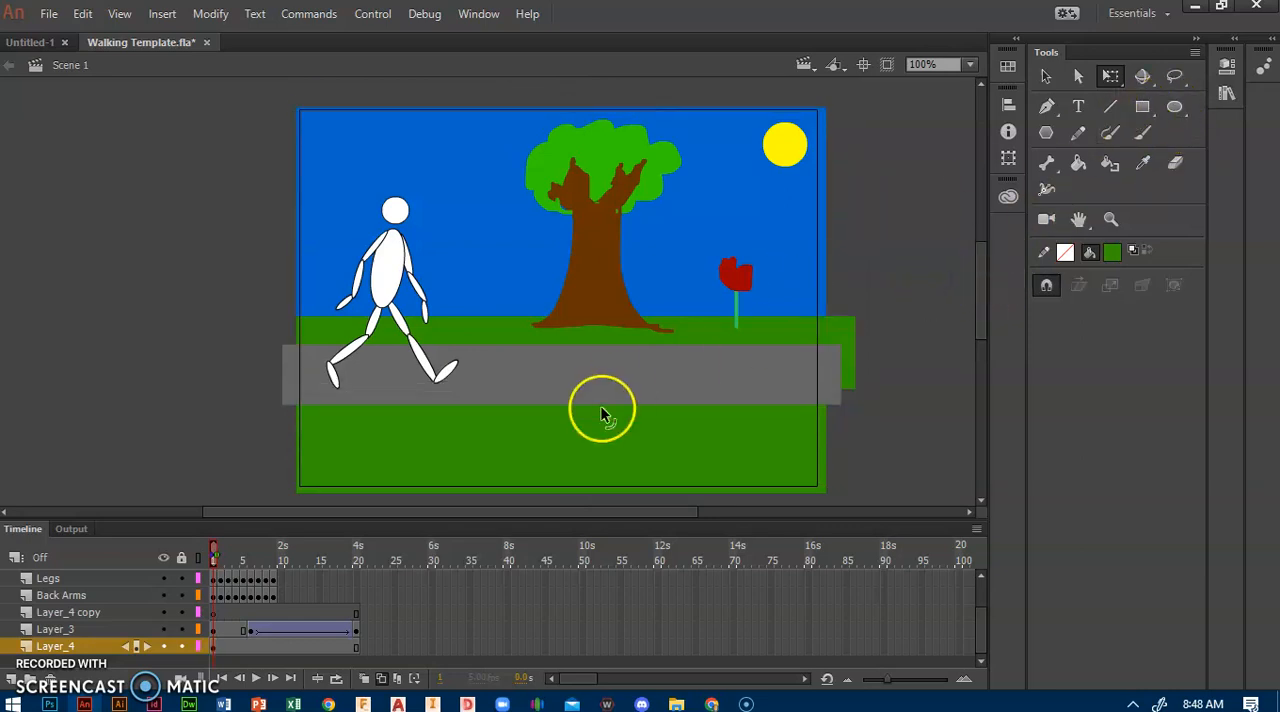
Step: Draw a green rectangle across the lower part of the stage on frame 1 of Layer_4, and play the animation from frame 1
left_click(214, 647)
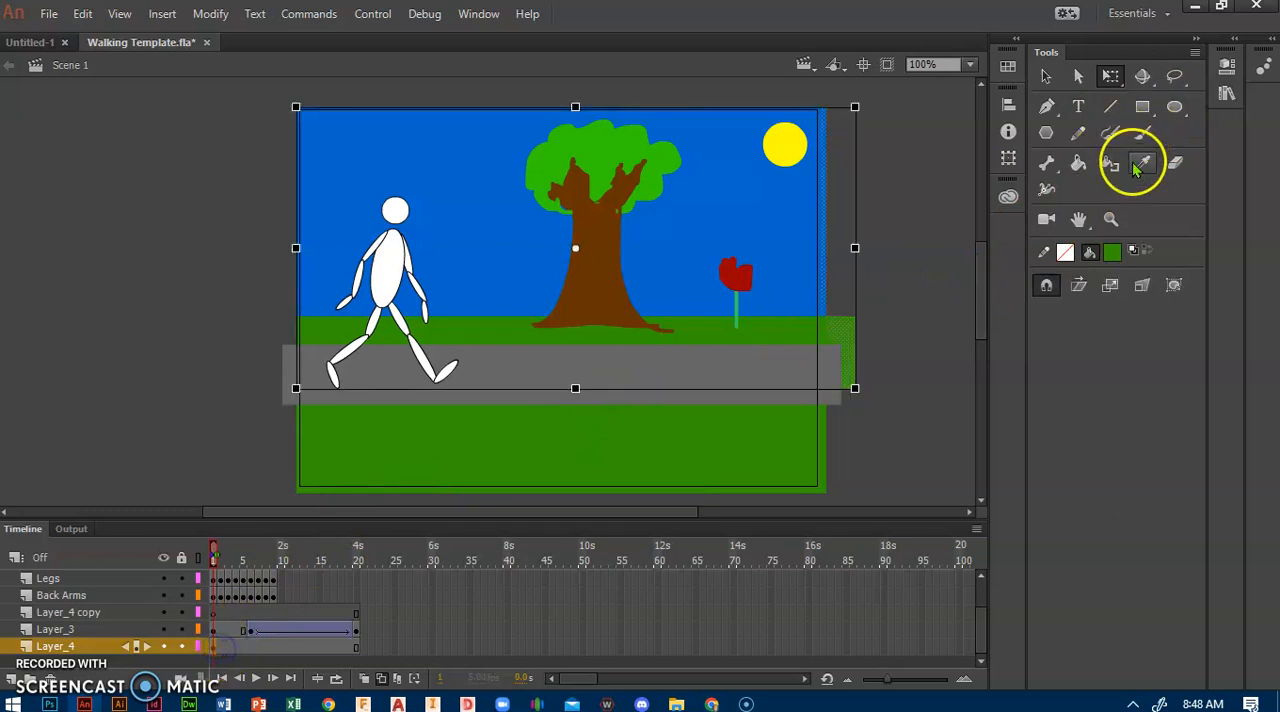
left_click(1143, 107)
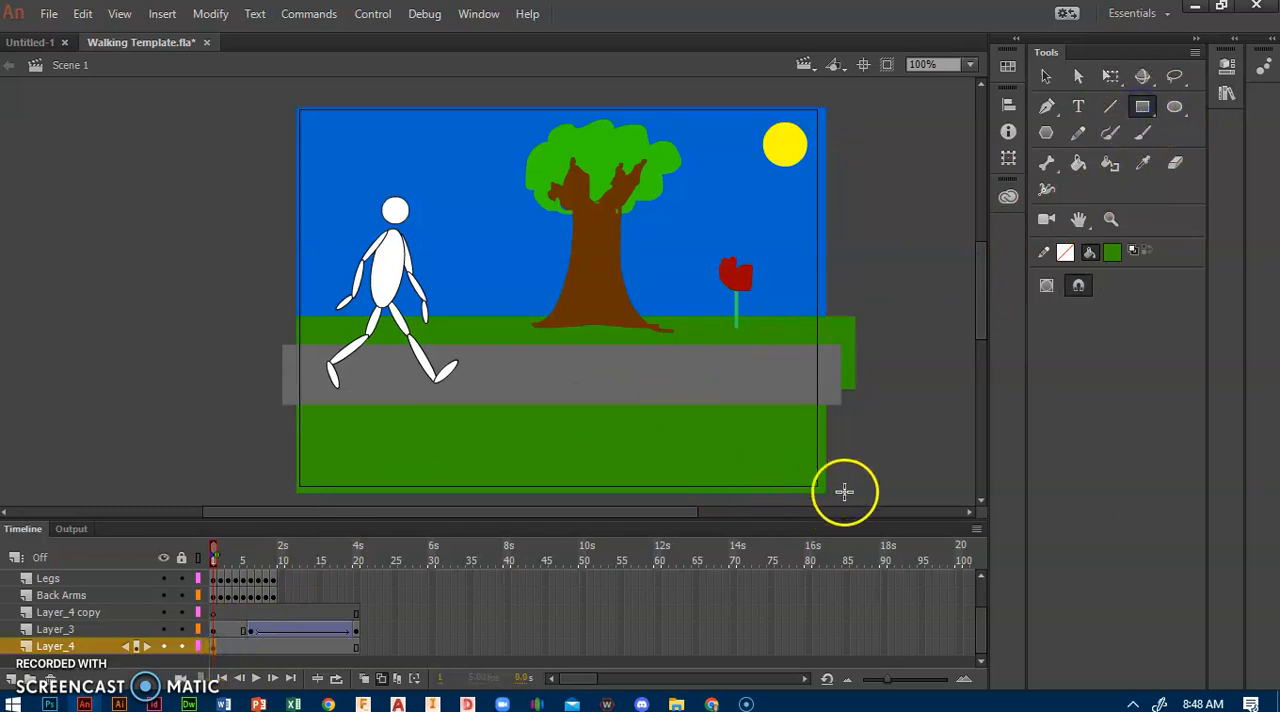
left_click_drag(821, 502, 252, 387)
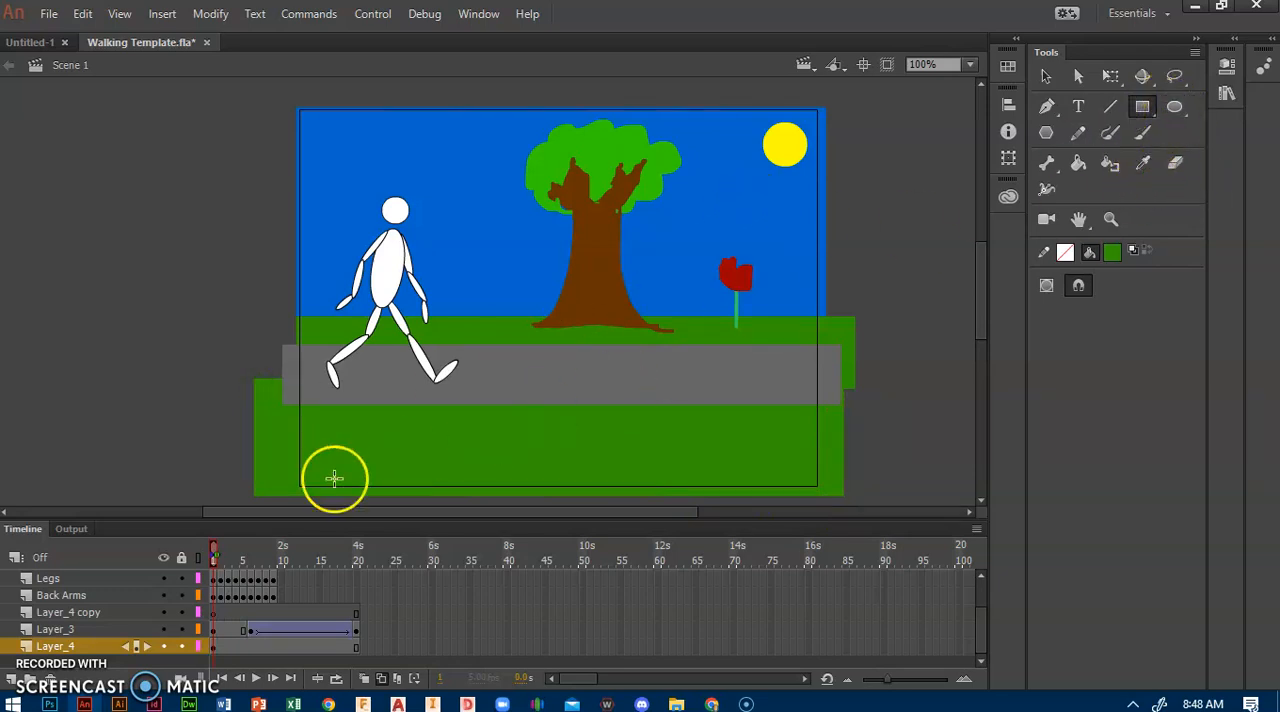
left_click_drag(213, 545, 241, 553)
left_click(213, 549)
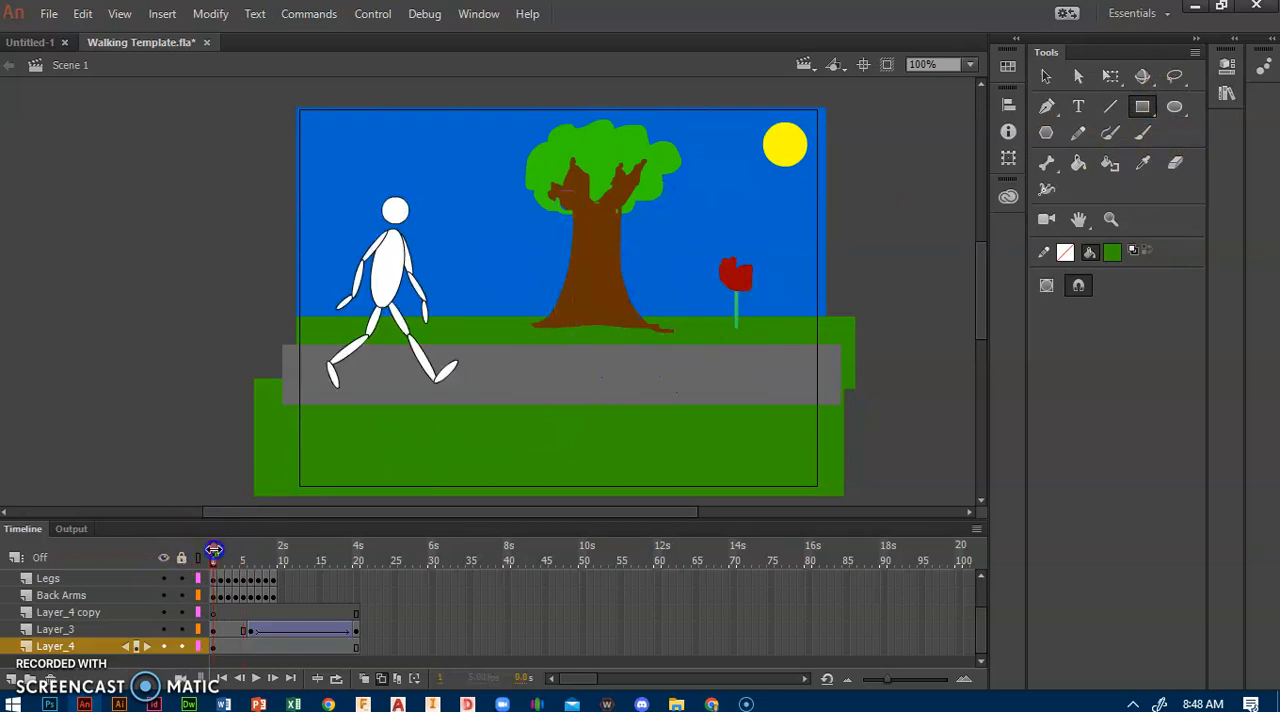
key("Return")
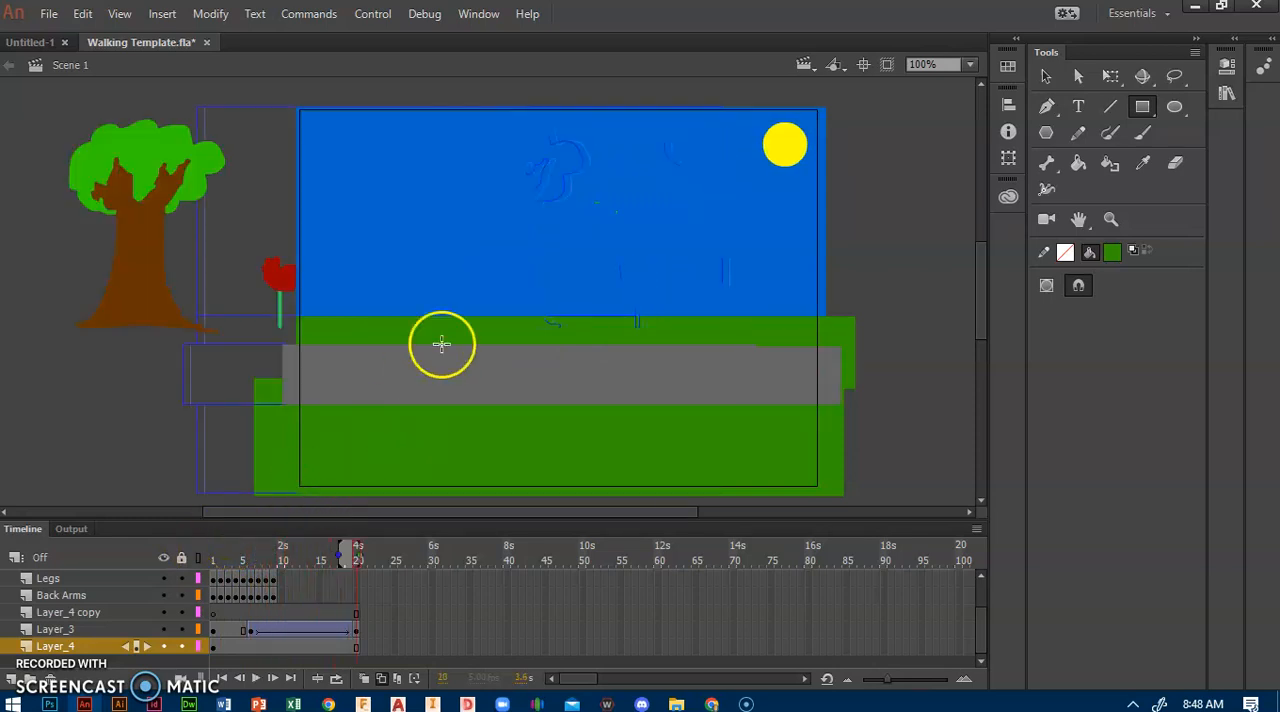
Step: Edit the Tween 2 symbol at frame 20, stretch the gray path far beyond both sides of the stage, and return to frame 1 of Scene 1
left_click(1045, 80)
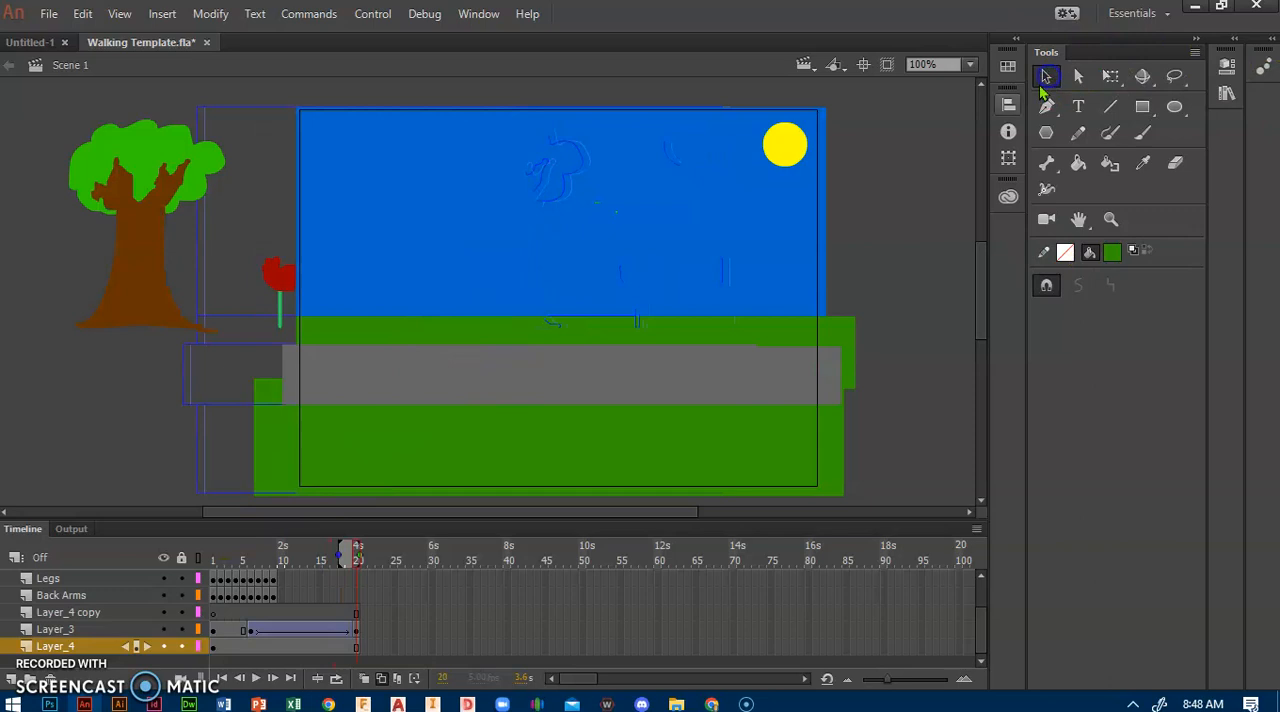
left_click(765, 381)
double_click(765, 381)
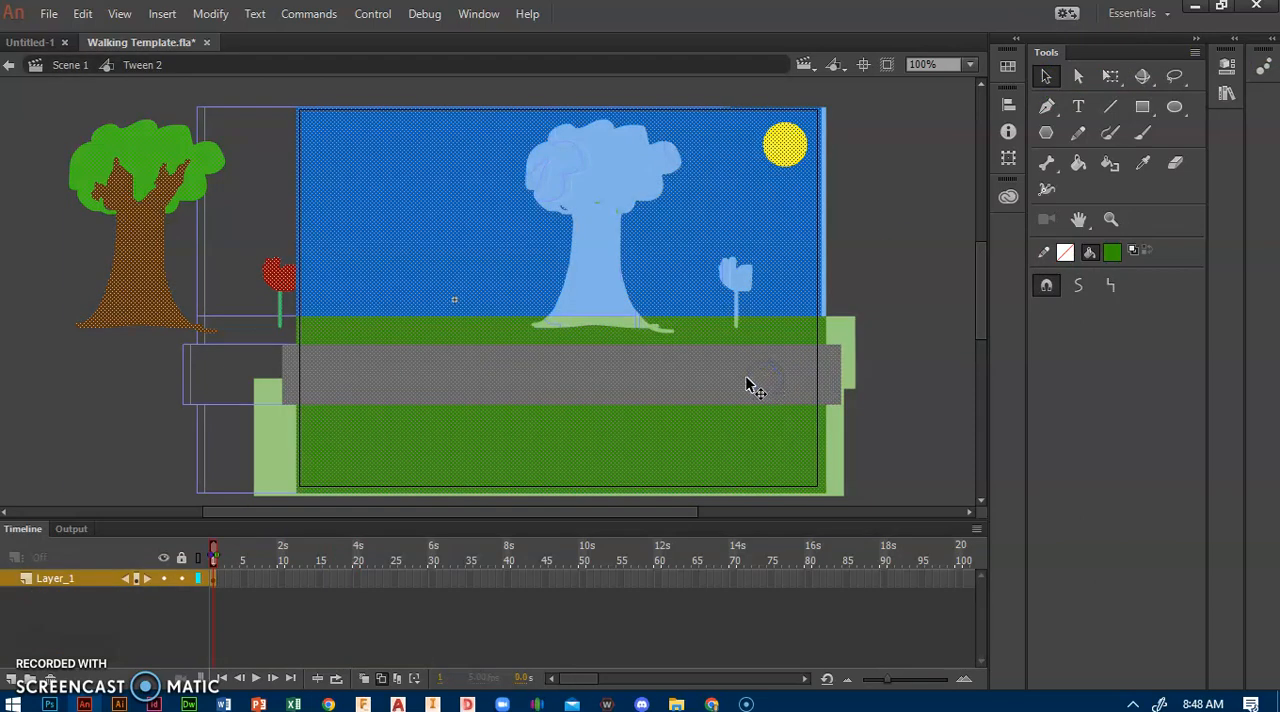
left_click(962, 333)
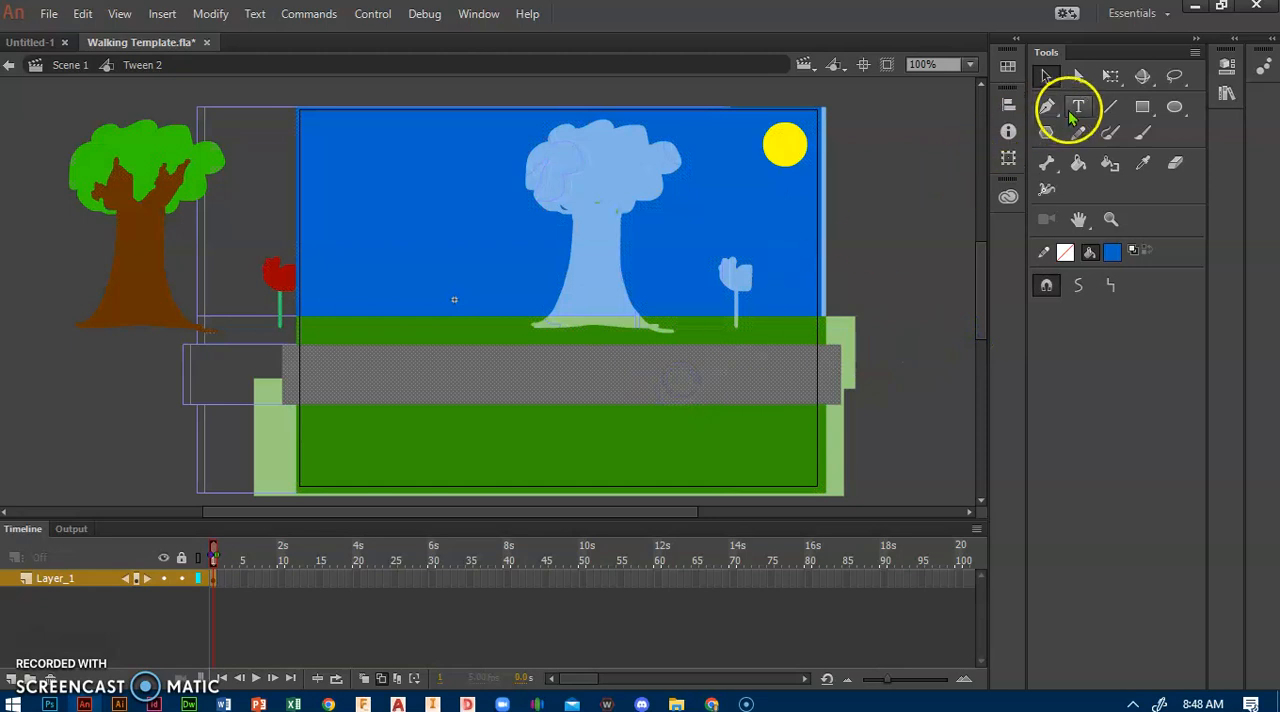
left_click(1110, 76)
left_click_drag(845, 377, 1124, 379)
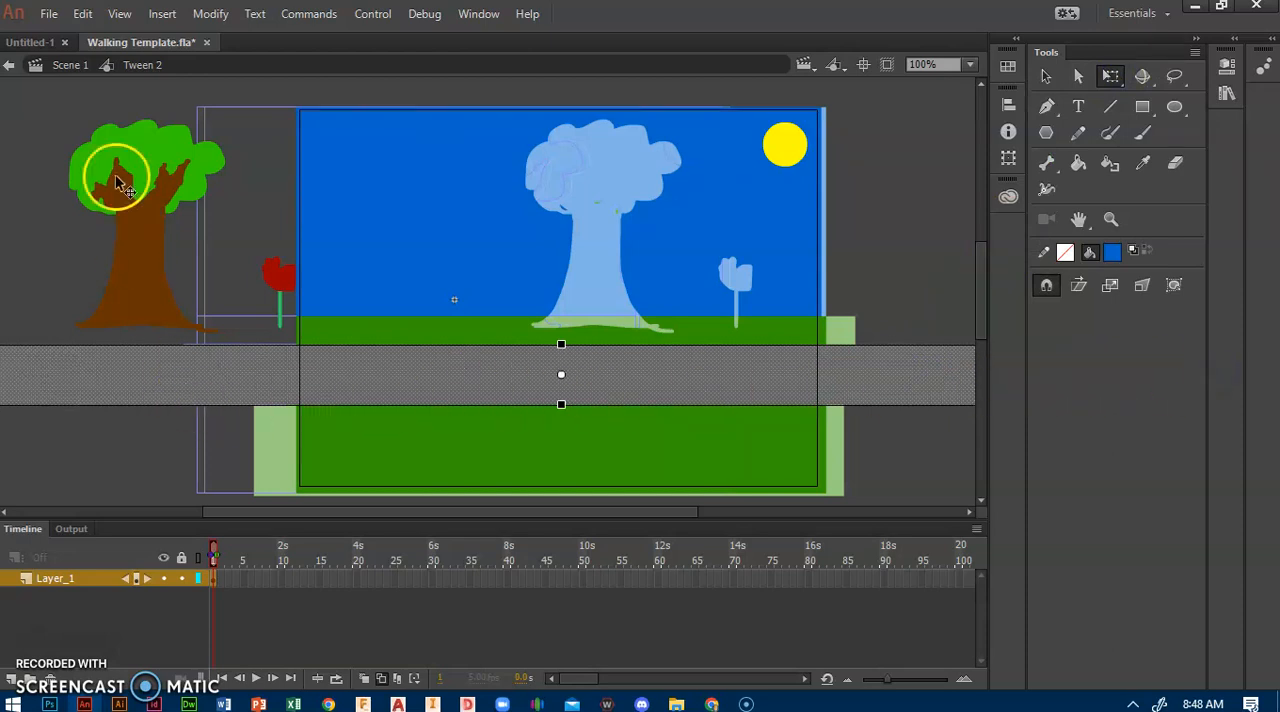
left_click(9, 67)
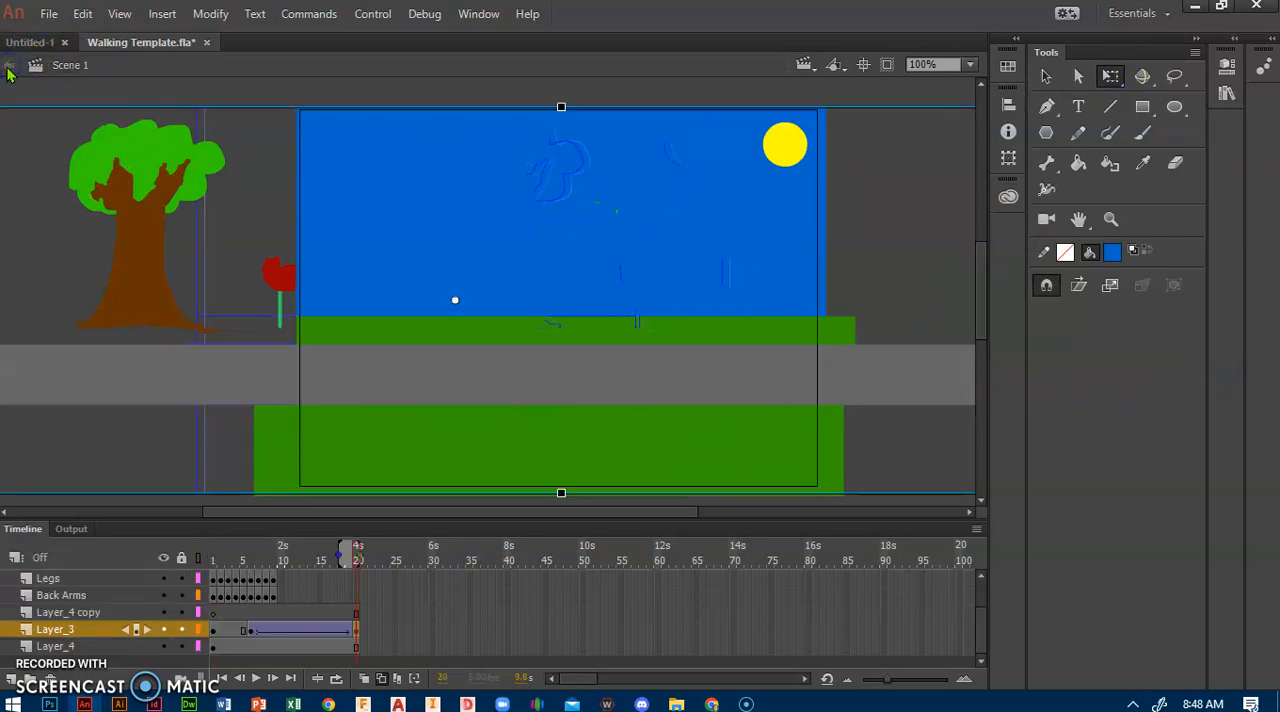
left_click(213, 556)
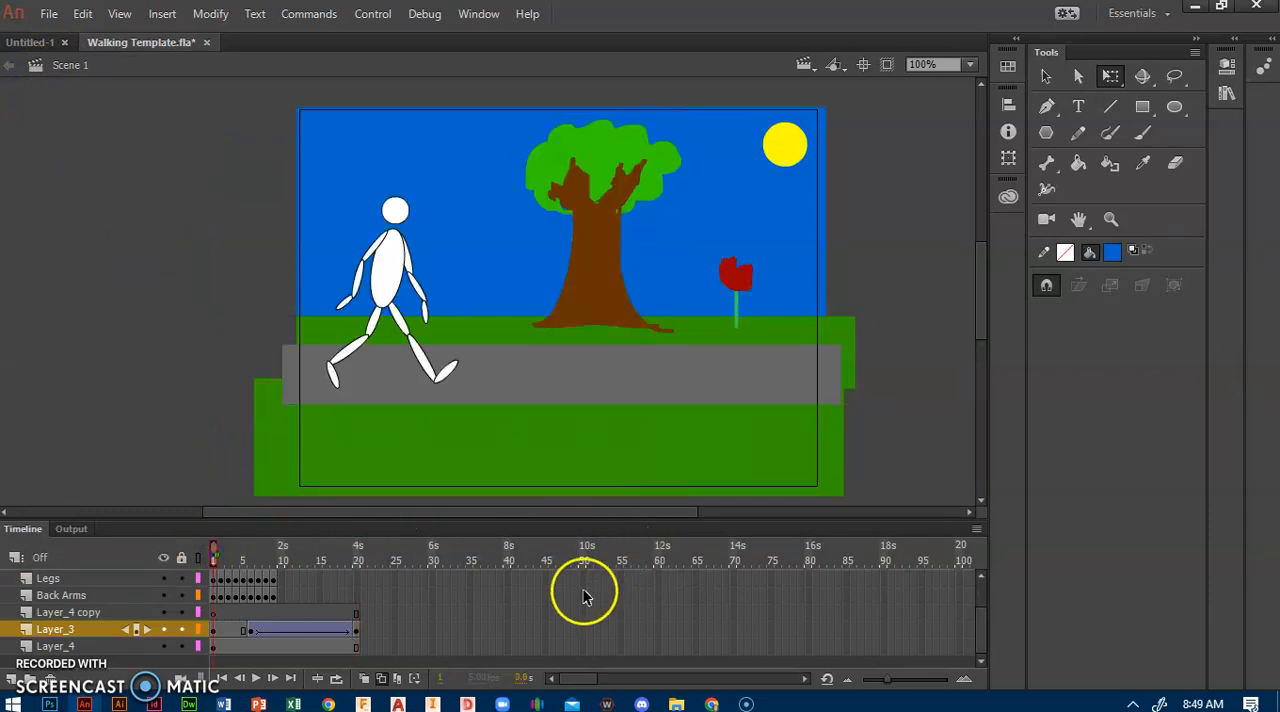
Step: Copy the gray path from frame 1 of Layer_3, paste it on frame 1 of Layer_4 copy and align it over the original
left_click(233, 586)
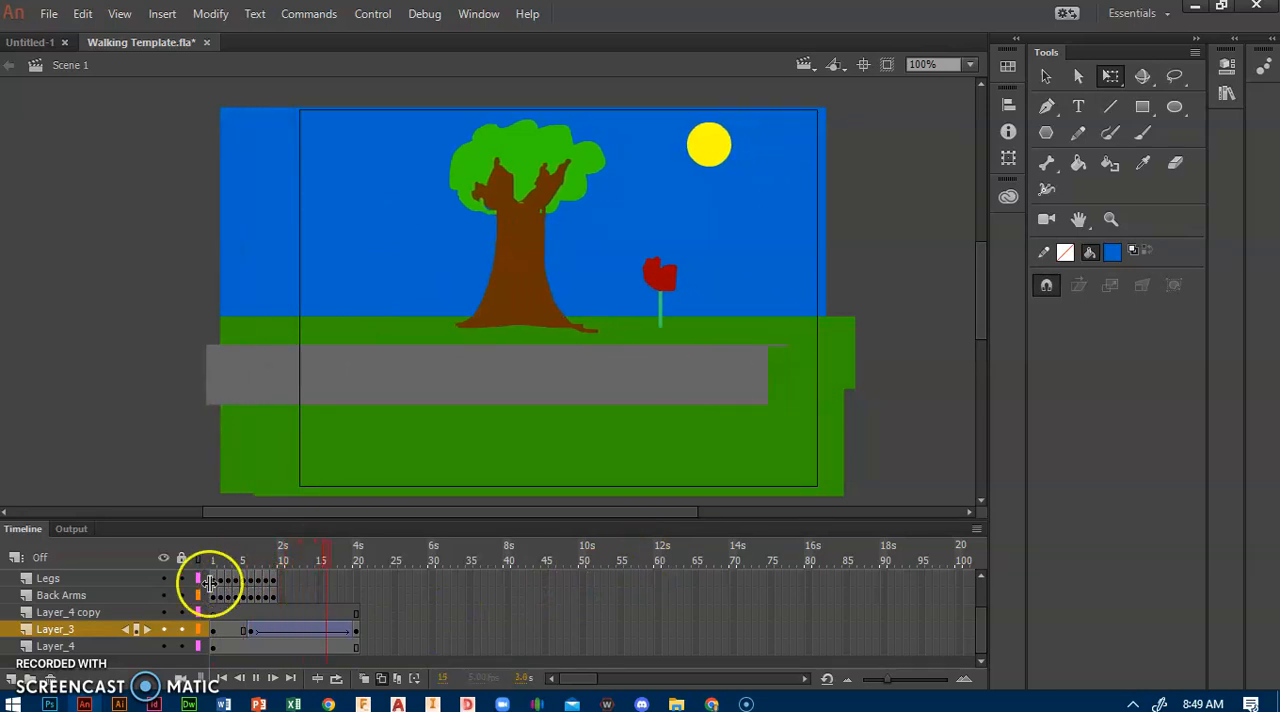
left_click(216, 630)
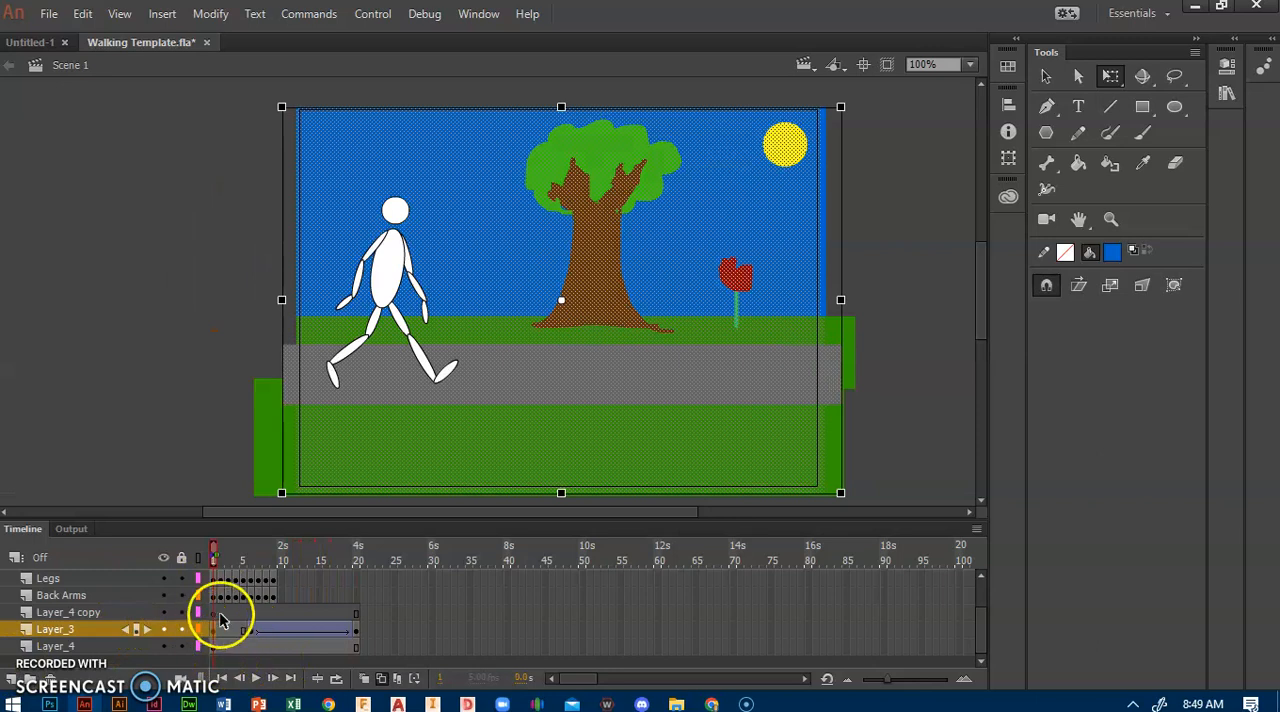
left_click(219, 613)
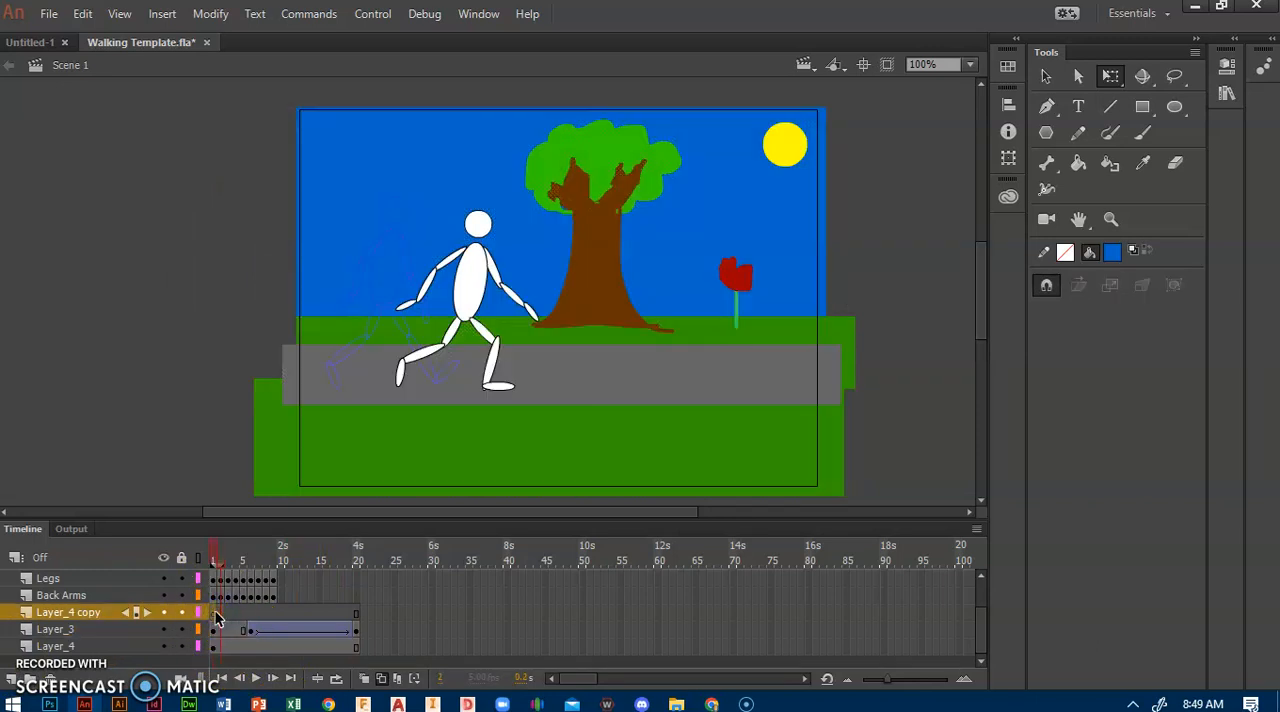
left_click(215, 614)
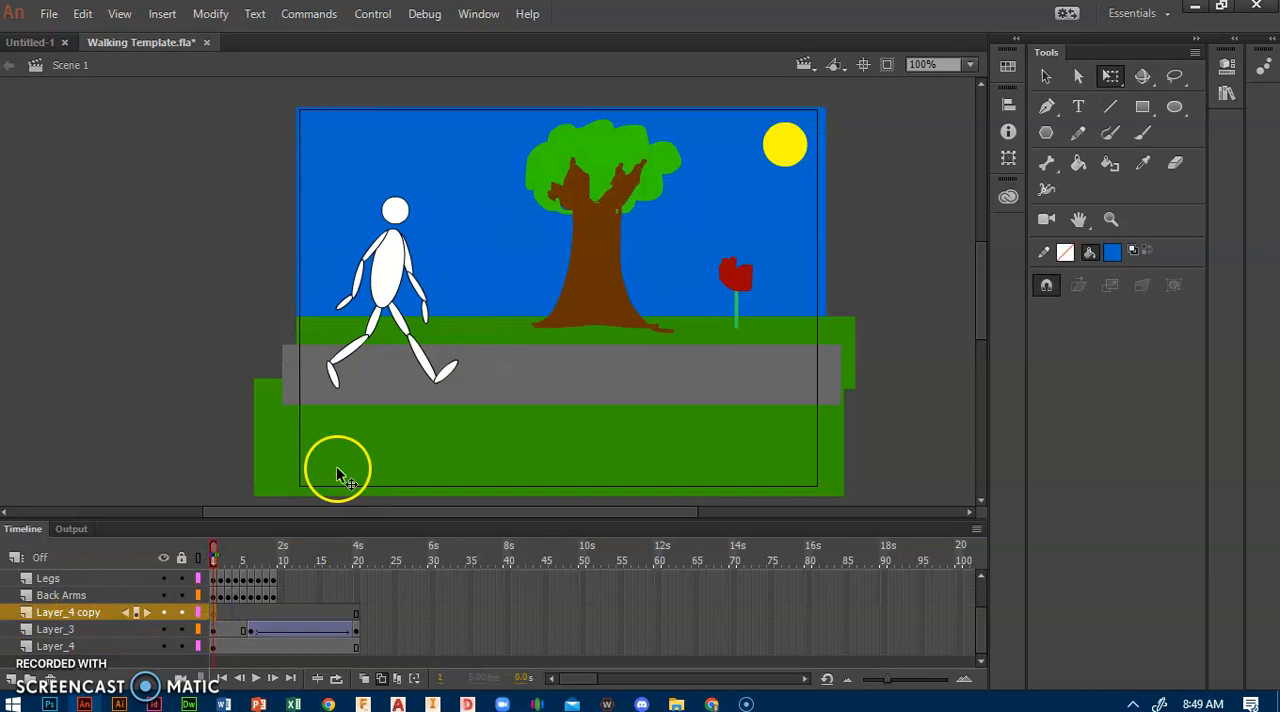
left_click(592, 405)
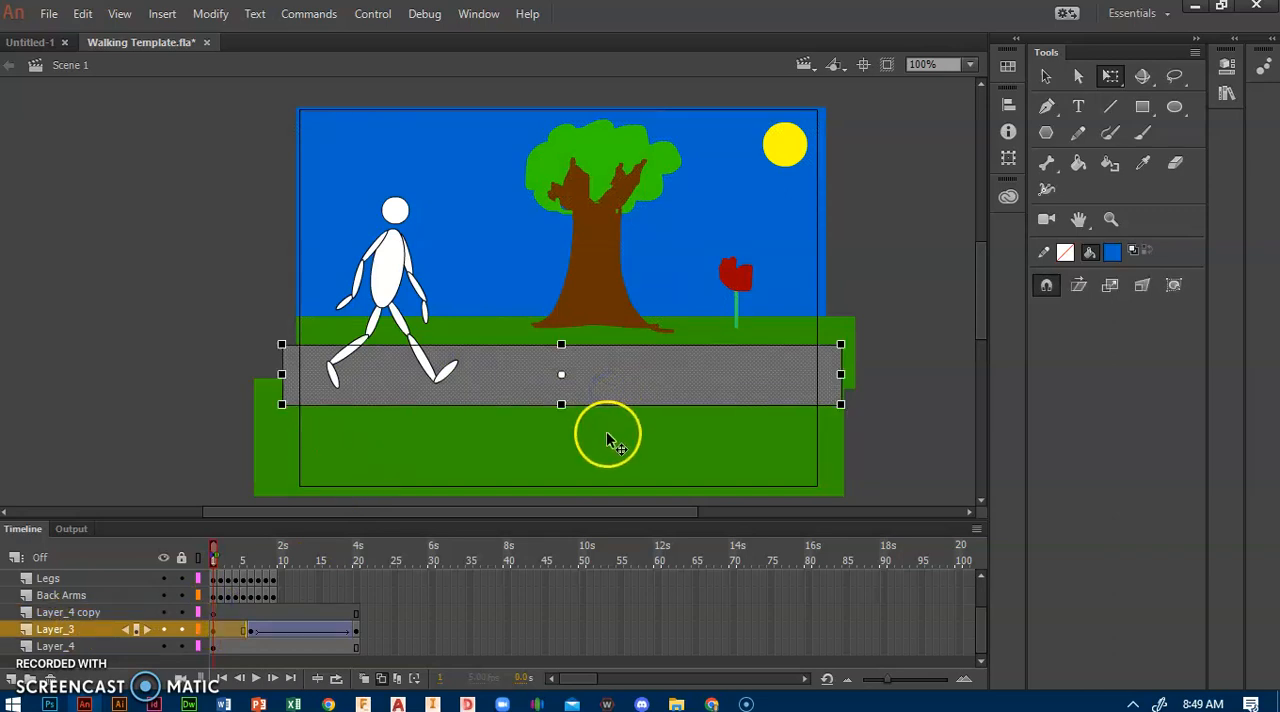
left_click(216, 614)
key("ctrl+v")
left_click_drag(514, 291, 503, 370)
Step: Stretch the pasted gray path on Layer_4 copy far beyond both sides of the stage and deselect it
left_click_drag(282, 388, 2, 400)
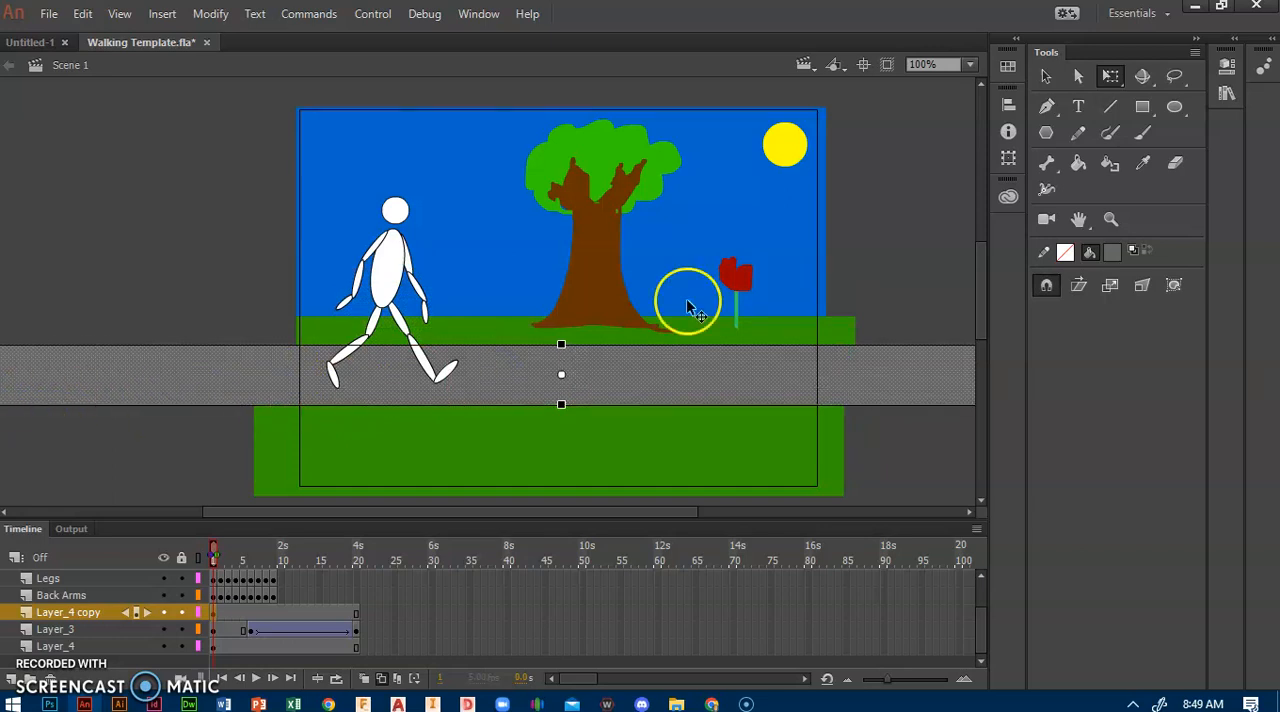
left_click_drag(623, 513, 843, 507)
left_click_drag(666, 372, 924, 374)
left_click_drag(768, 512, 578, 513)
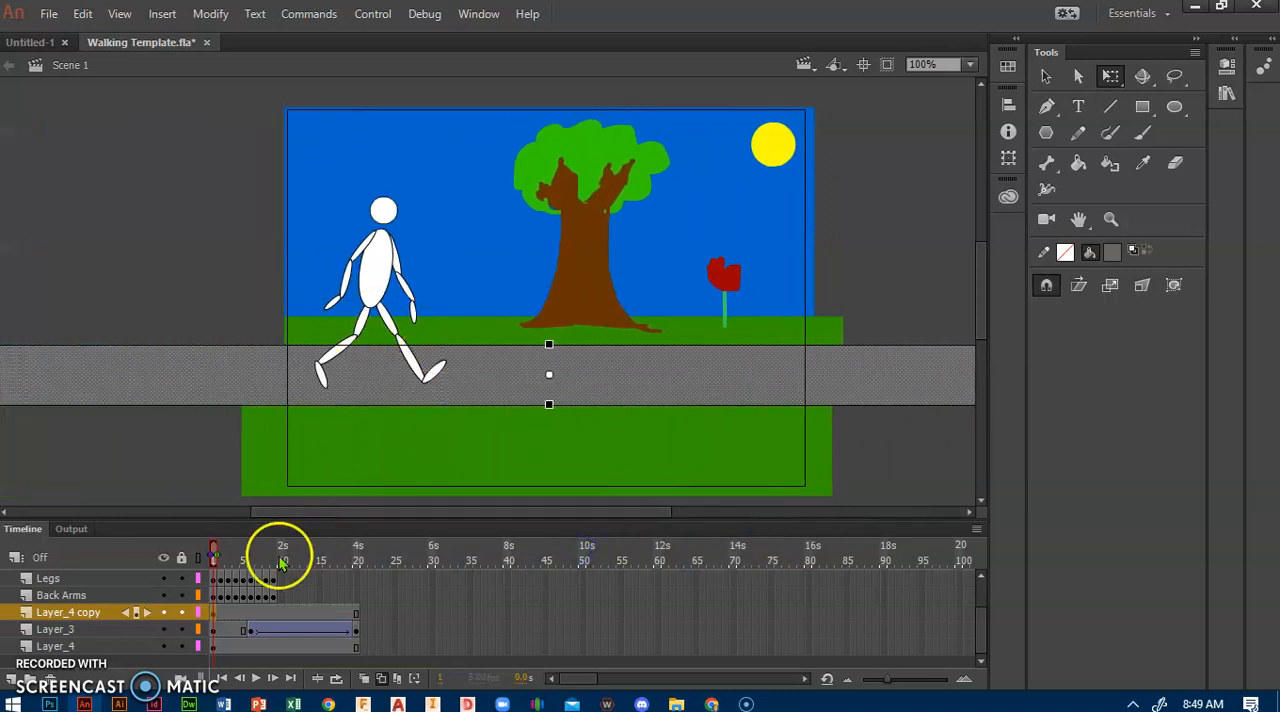
left_click(164, 235)
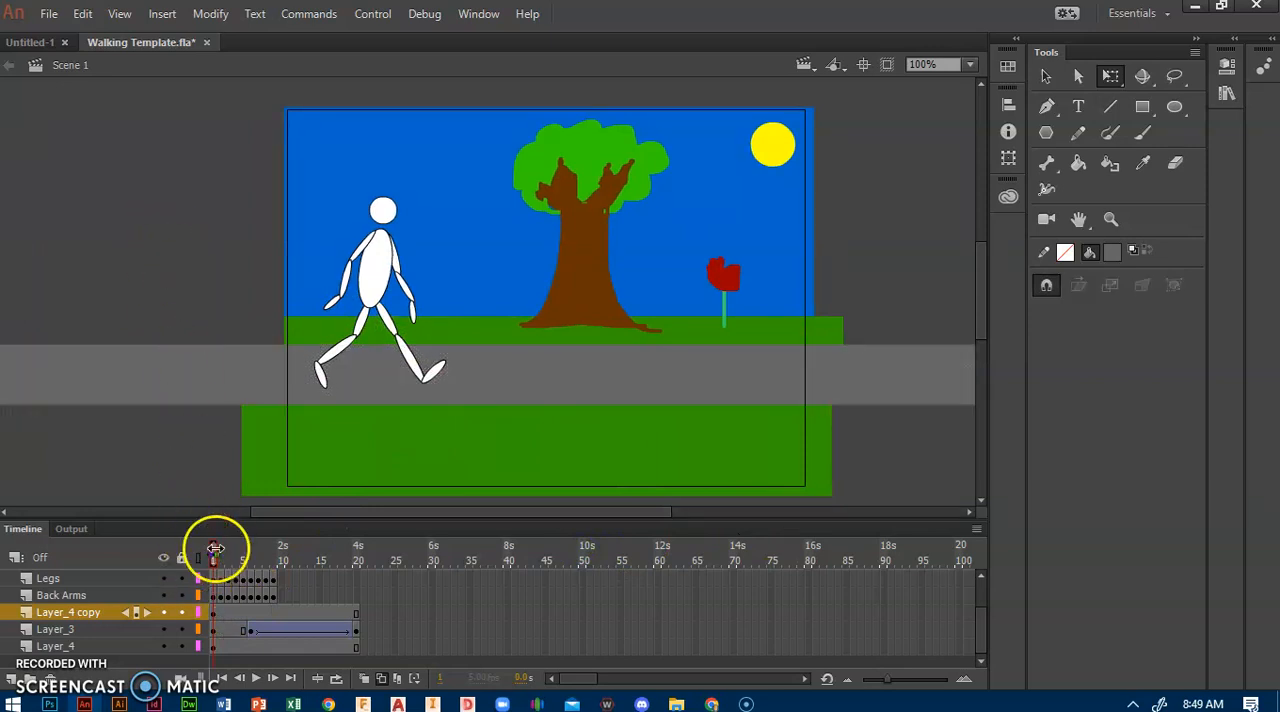
Step: Play the animation from frame 1 with all layers displayed in full color
left_click(208, 555)
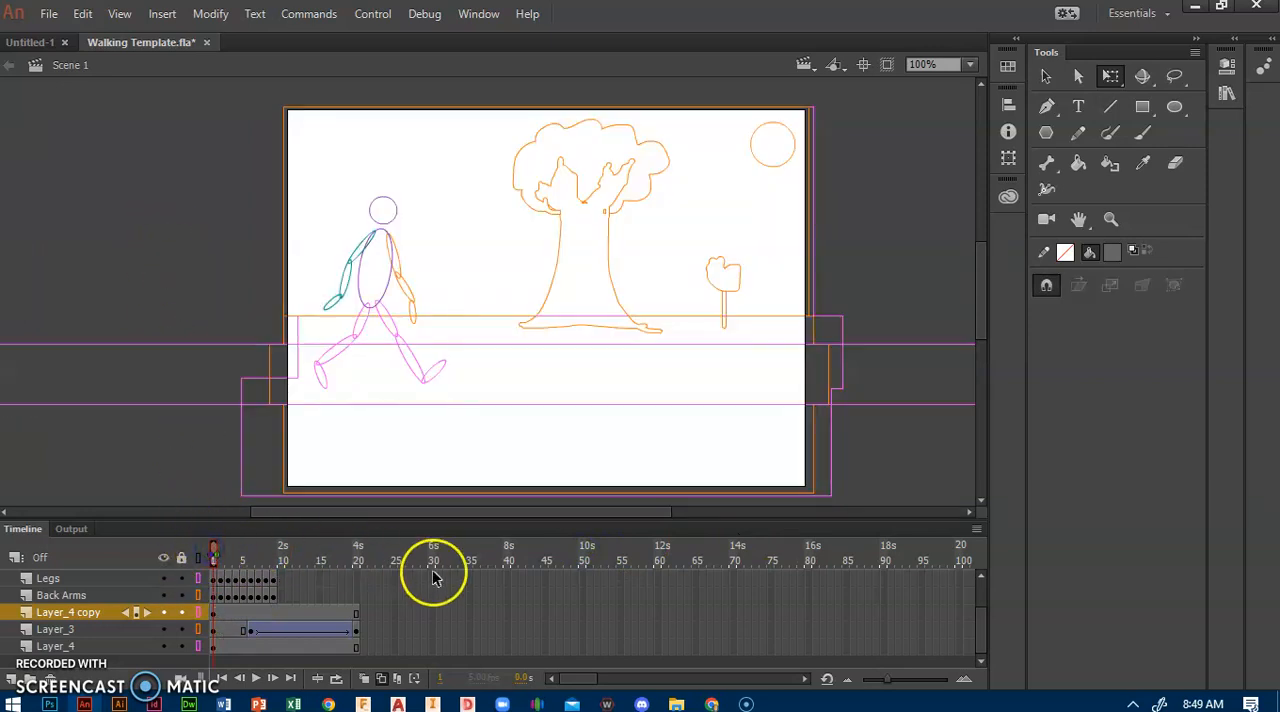
left_click(243, 556)
left_click(213, 558)
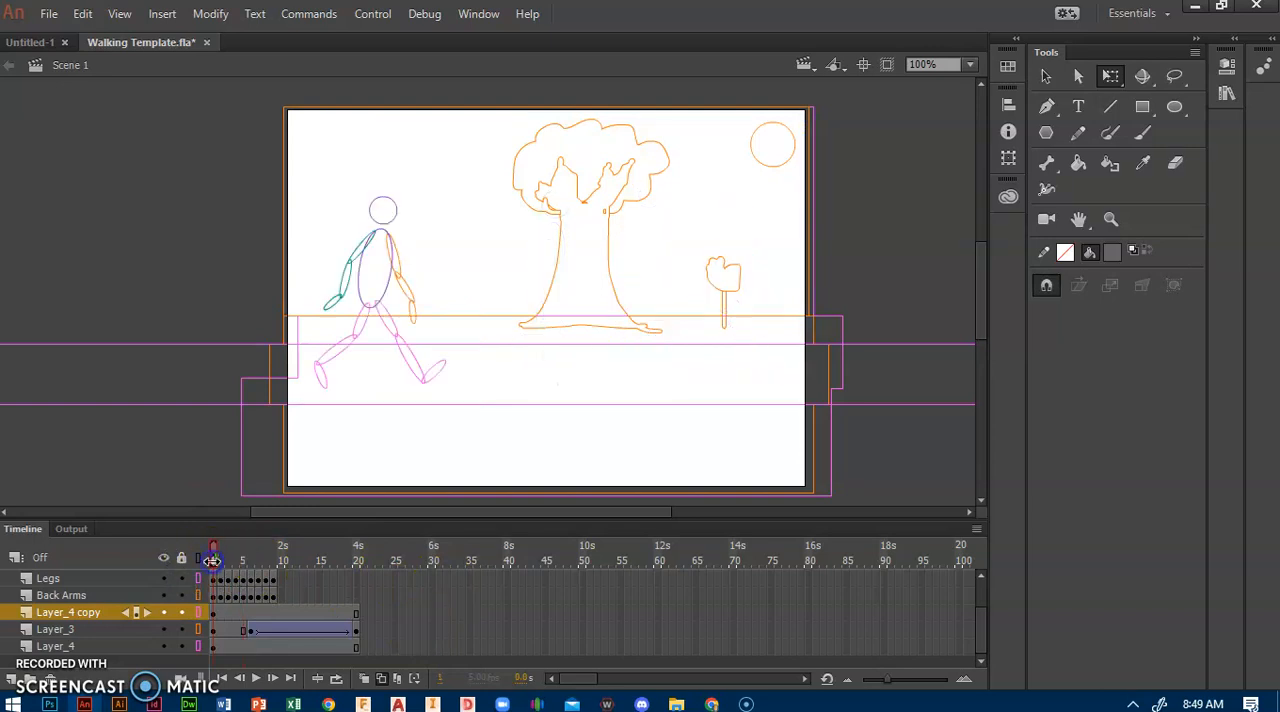
left_click(199, 558)
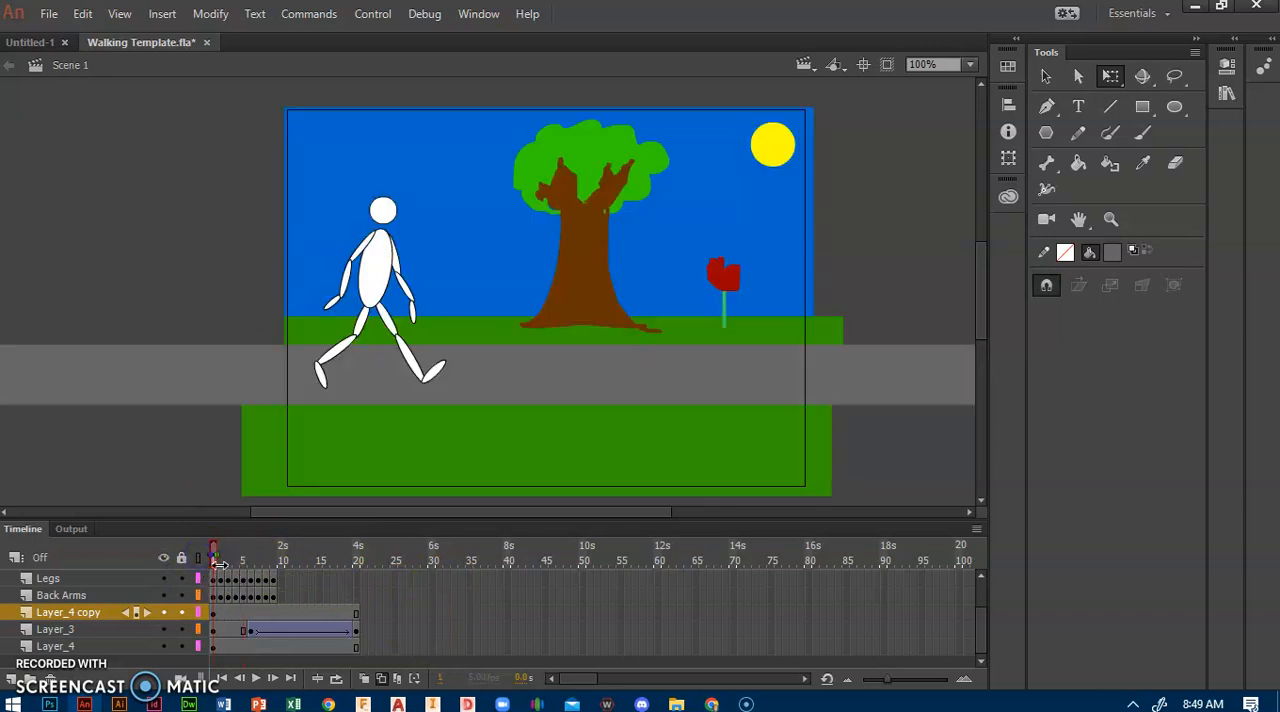
key("Return")
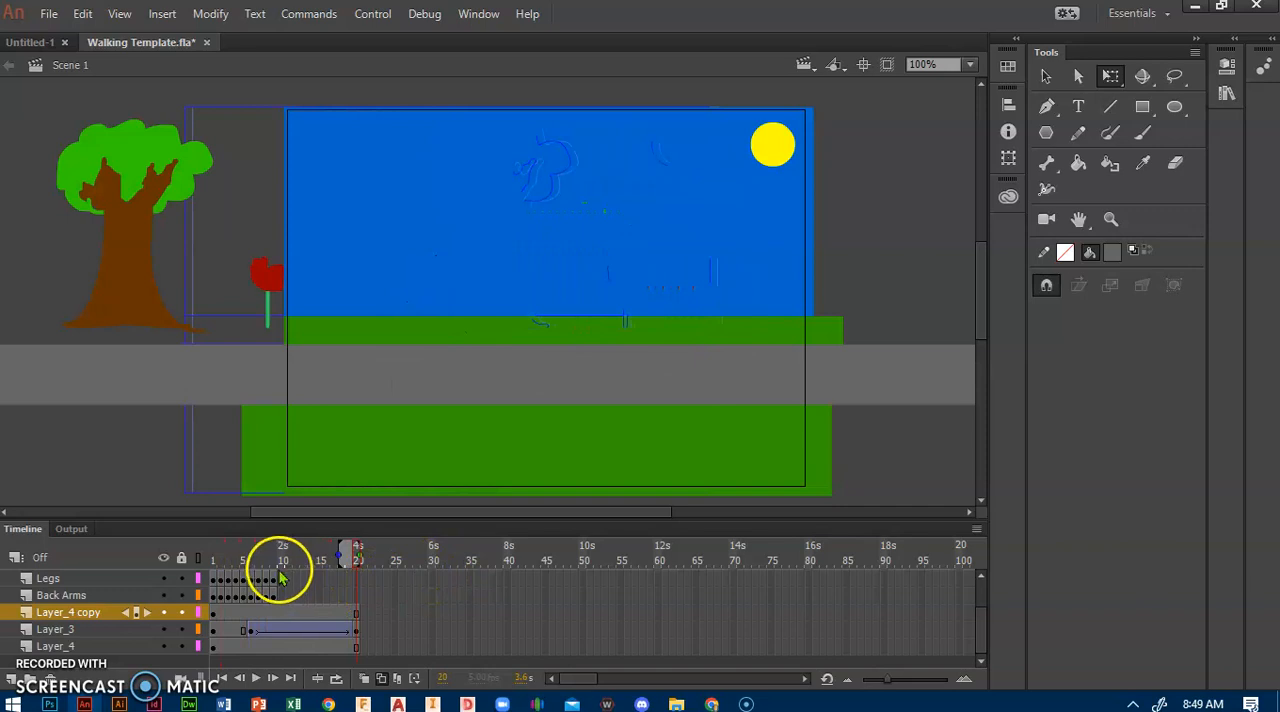
Step: Copy frame 8 of the Front Arms layer and paste it at frame 10 of the same layer
scroll(260, 590, "up", 3)
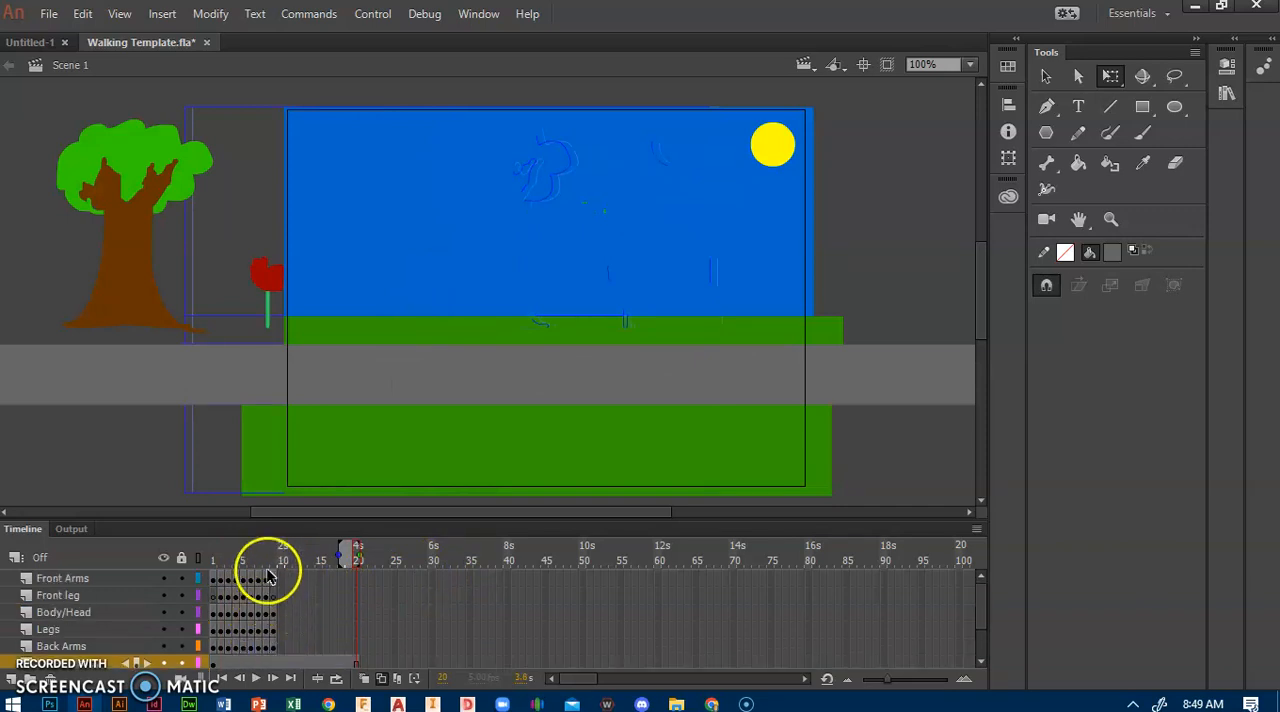
left_click(277, 580)
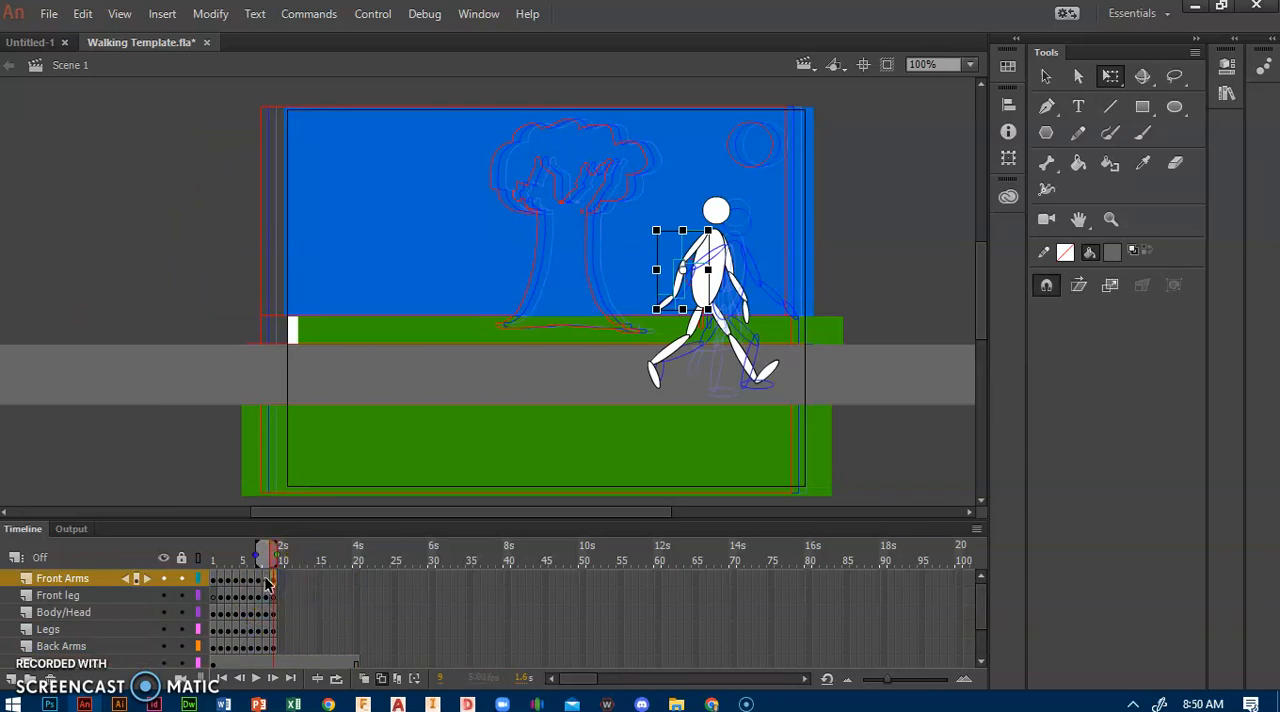
left_click(267, 580)
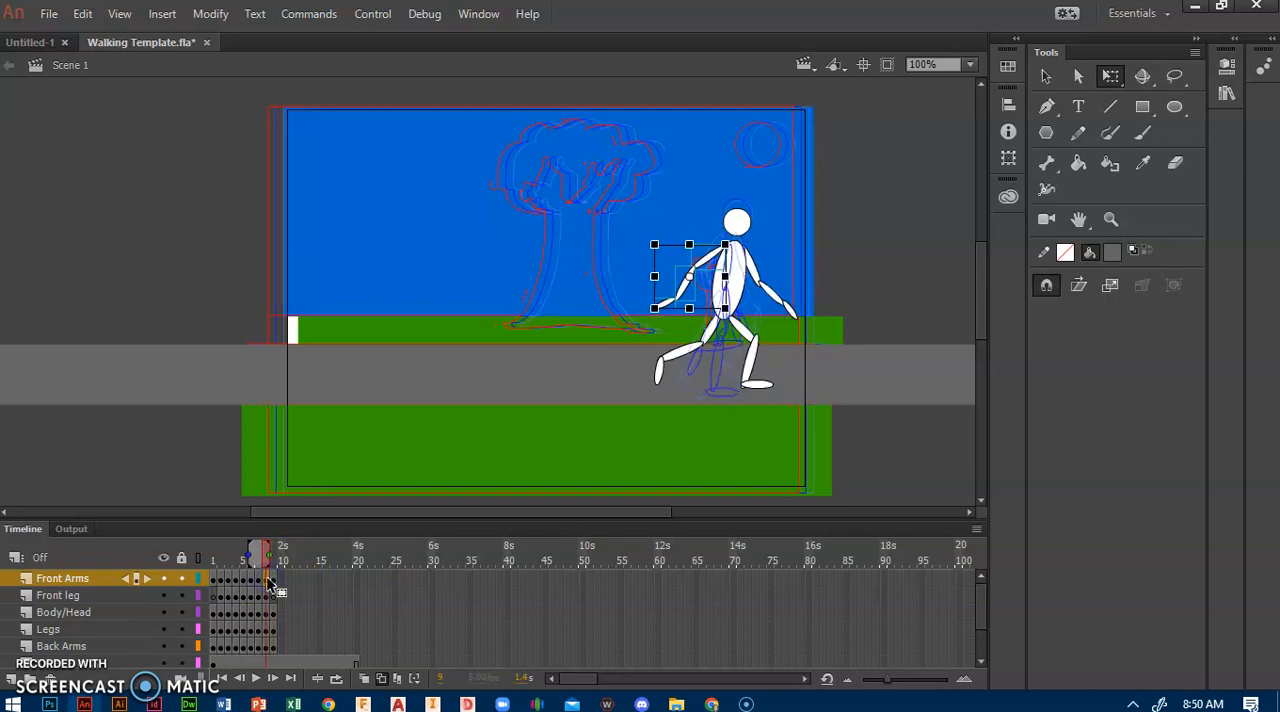
right_click(270, 585)
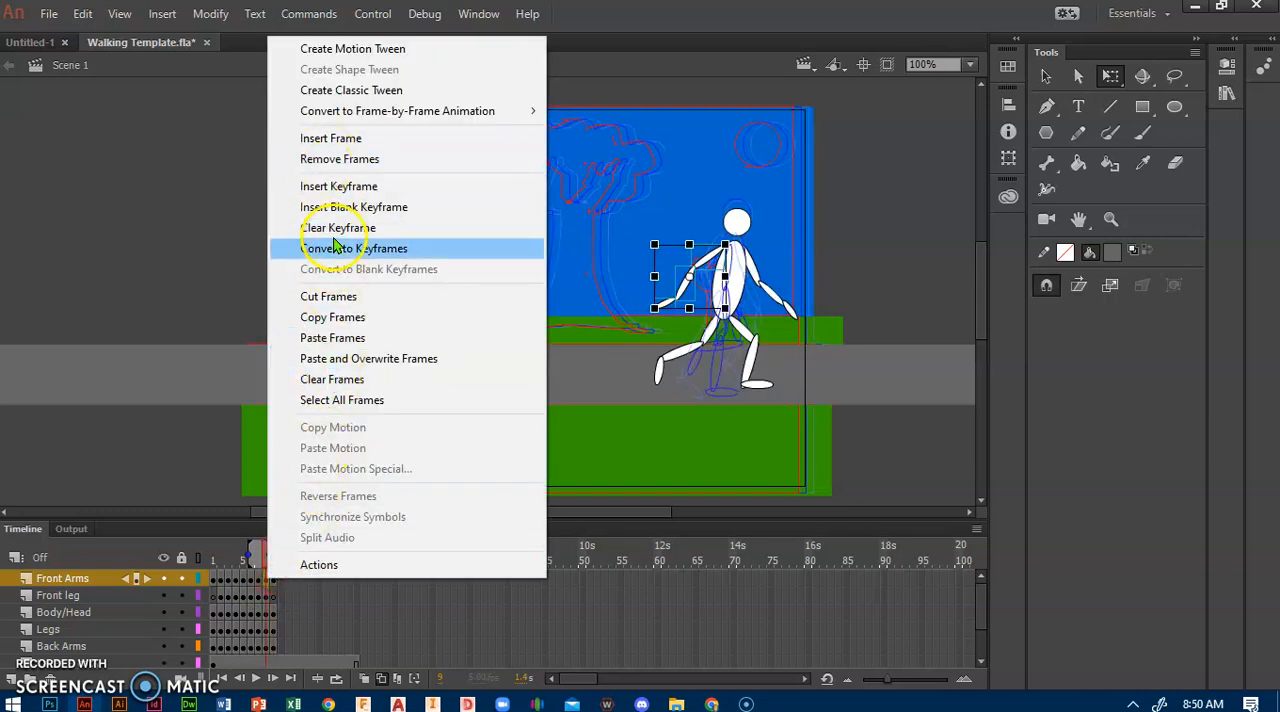
left_click(333, 317)
left_click(284, 580)
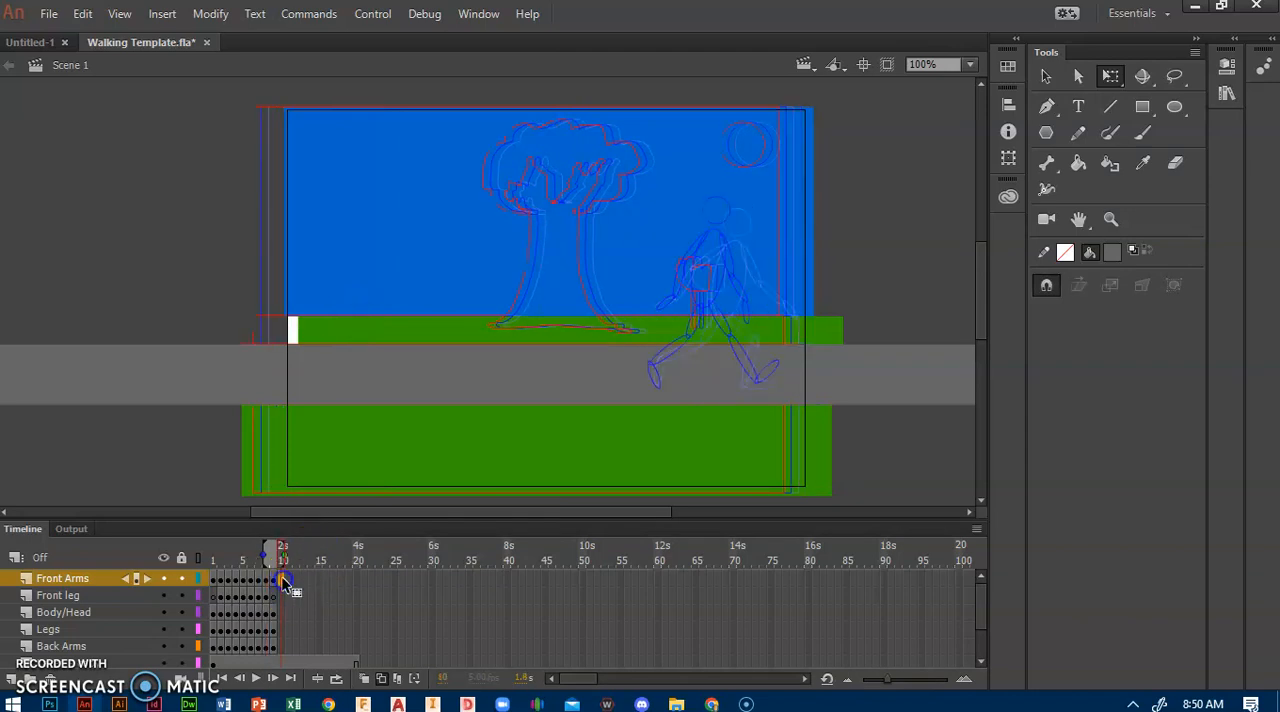
right_click(284, 582)
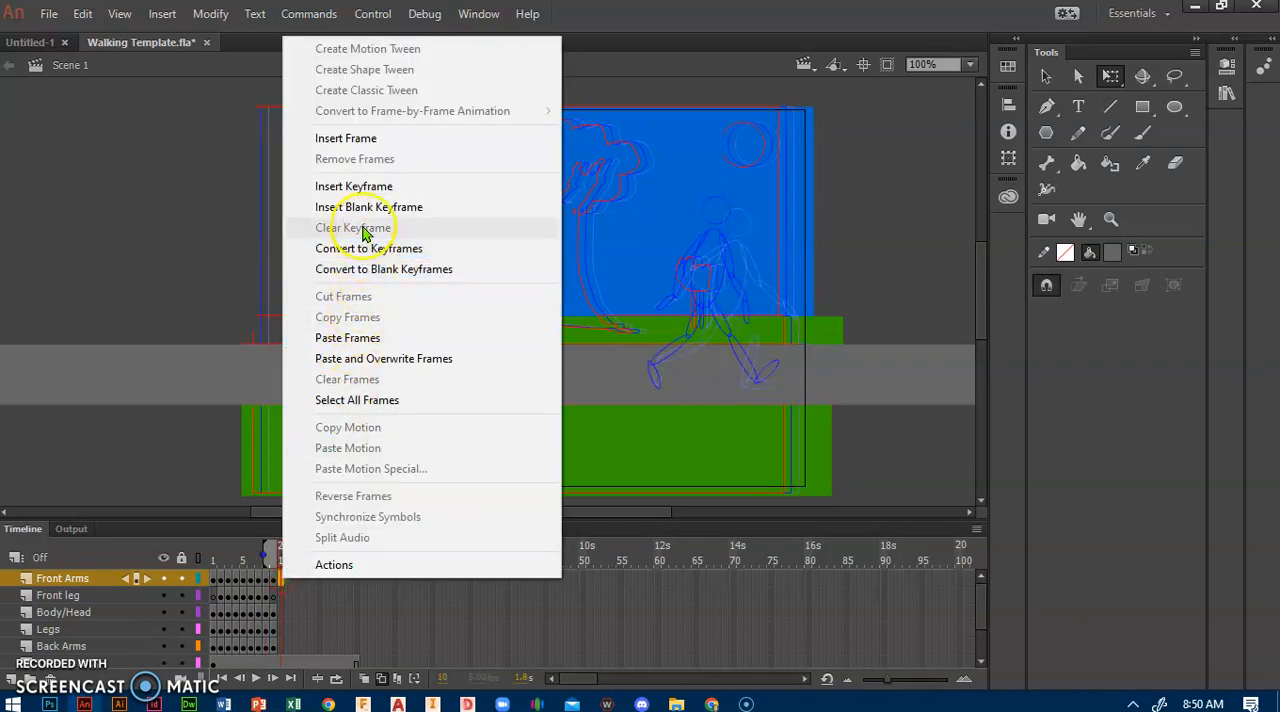
left_click(365, 338)
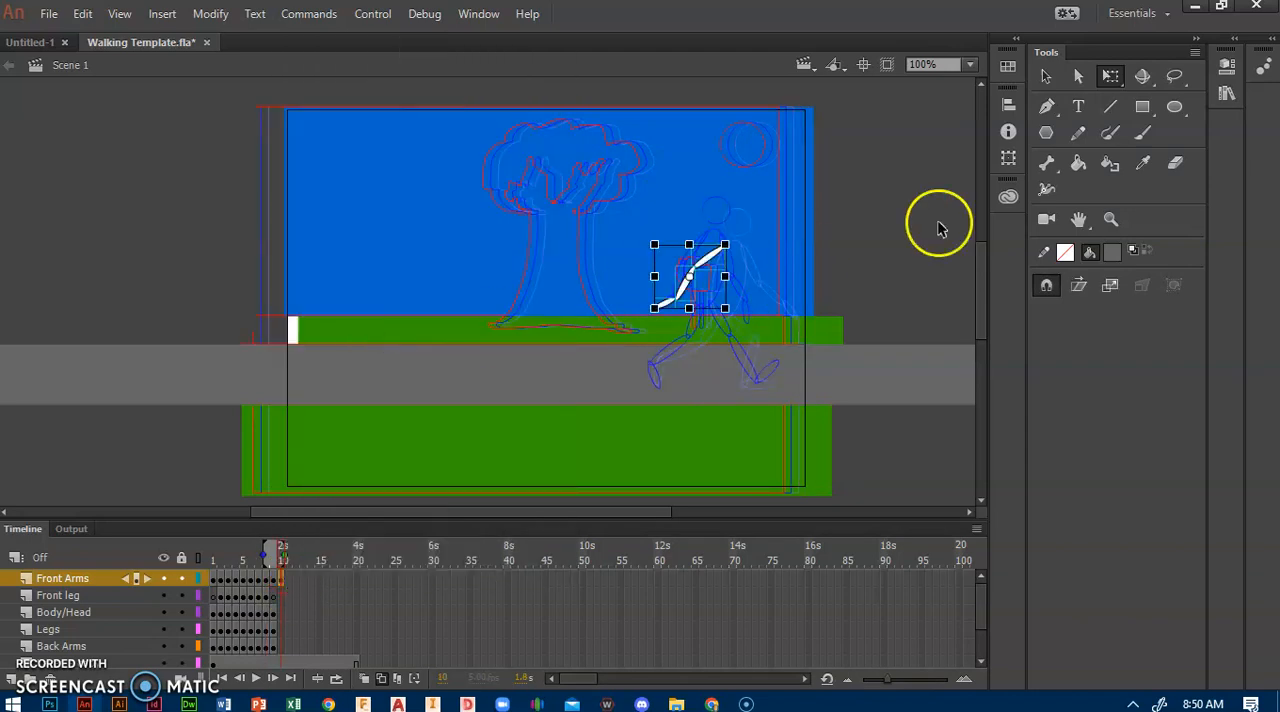